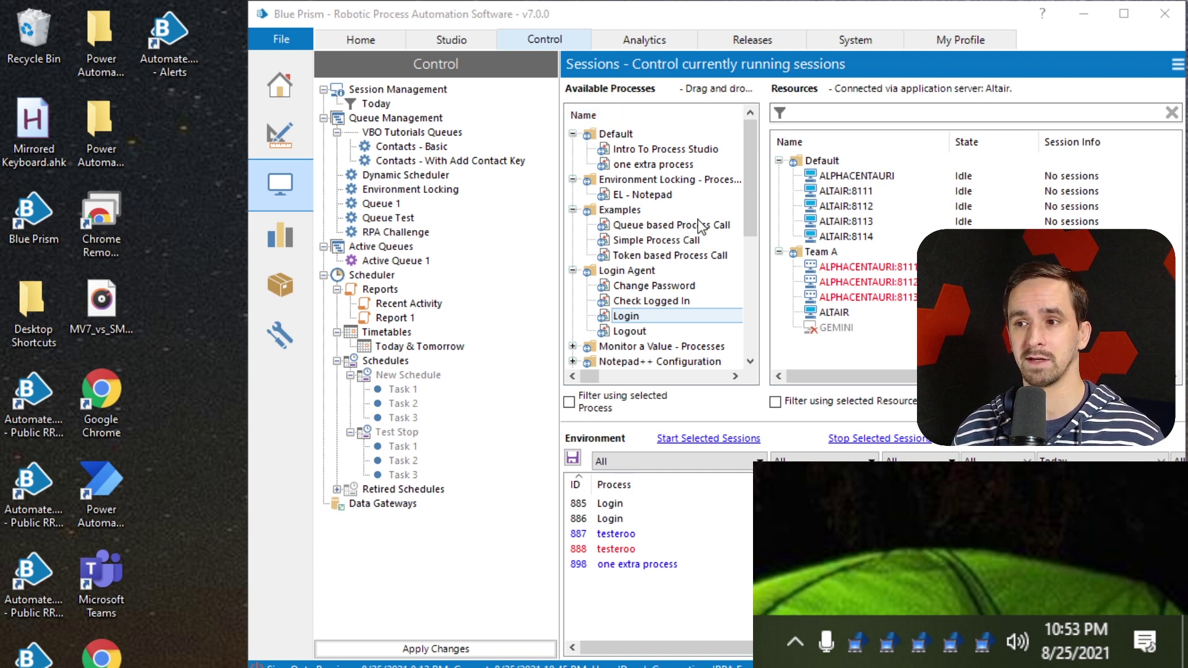
# Drop the Login process onto ALPHACENTAURI so pending session 901 appears
pyautogui.moveTo(641, 316); pyautogui.dragTo(880, 178)
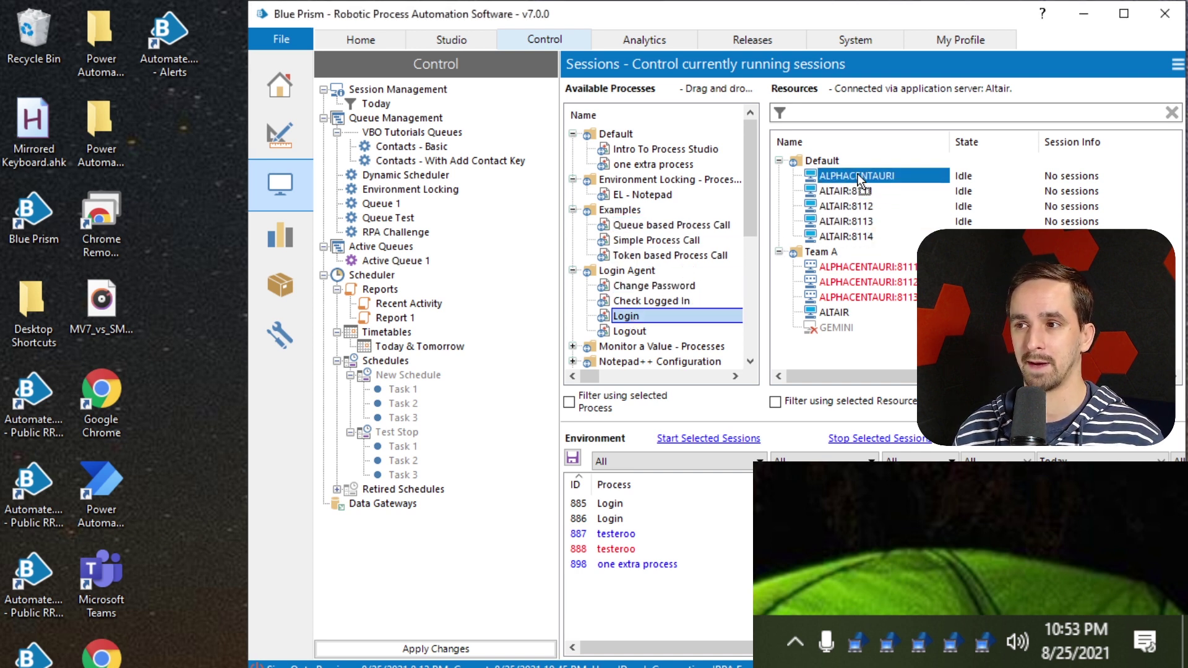
pyautogui.moveTo(858, 177)
pyautogui.mouseDown()
pyautogui.moveTo(881, 199)
pyautogui.moveTo(755, 299)
pyautogui.moveTo(961, 209)
pyautogui.moveTo(914, 221)
pyautogui.moveTo(902, 177)
pyautogui.moveTo(865, 188)
pyautogui.moveTo(857, 175)
pyautogui.moveTo(875, 175)
pyautogui.mouseUp()
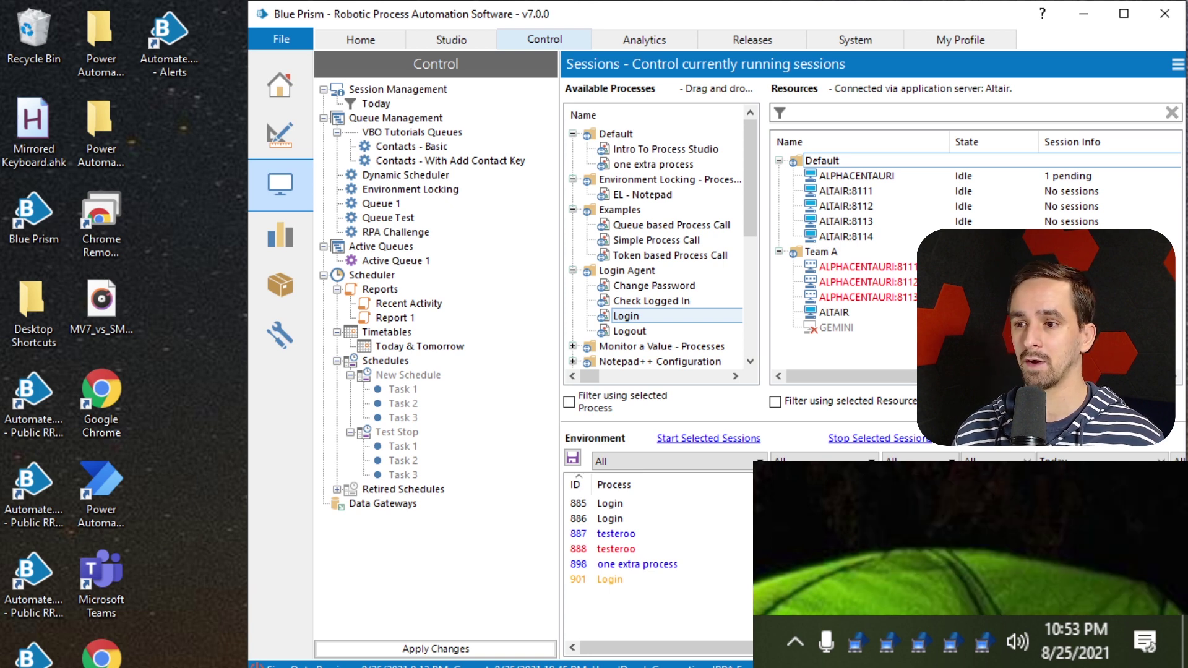
# Start the pending Login session, accepting the blank startup parameters warning
pyautogui.click(706, 438)
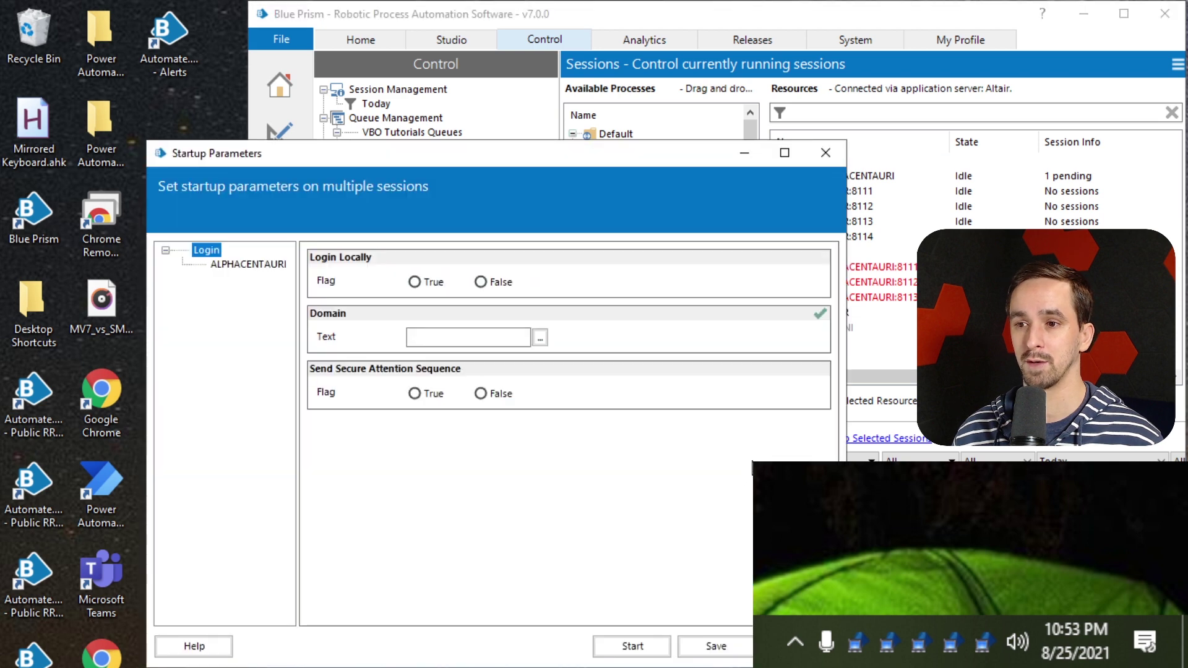
pyautogui.click(634, 645)
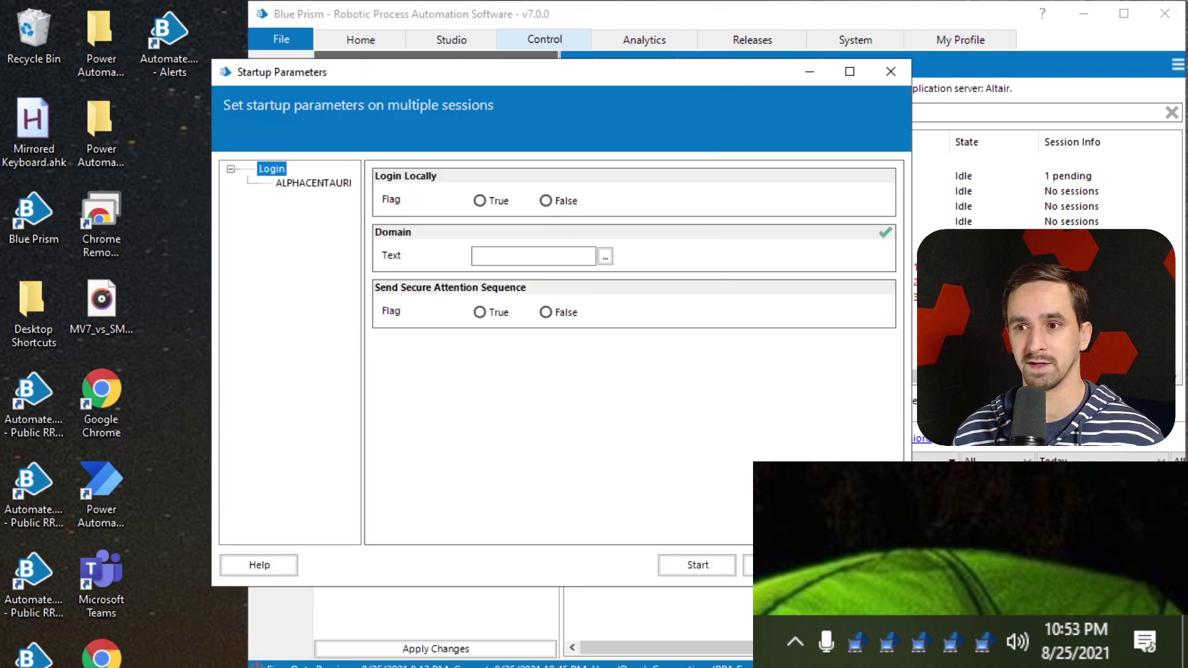
pyautogui.click(692, 574)
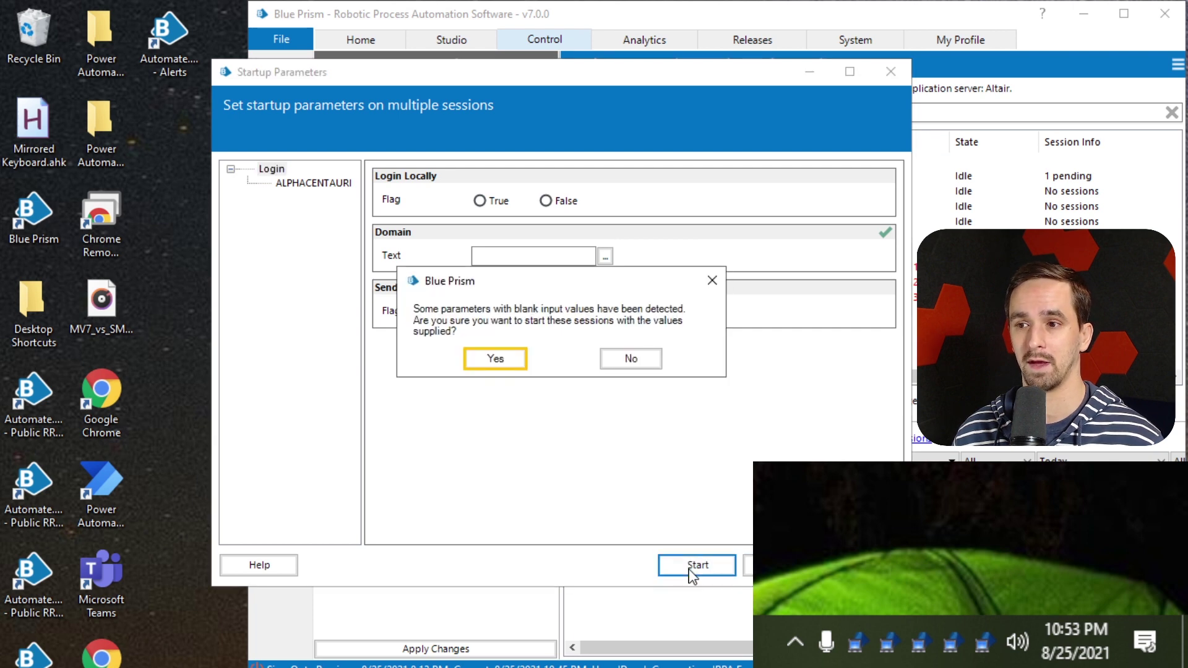
pyautogui.click(501, 364)
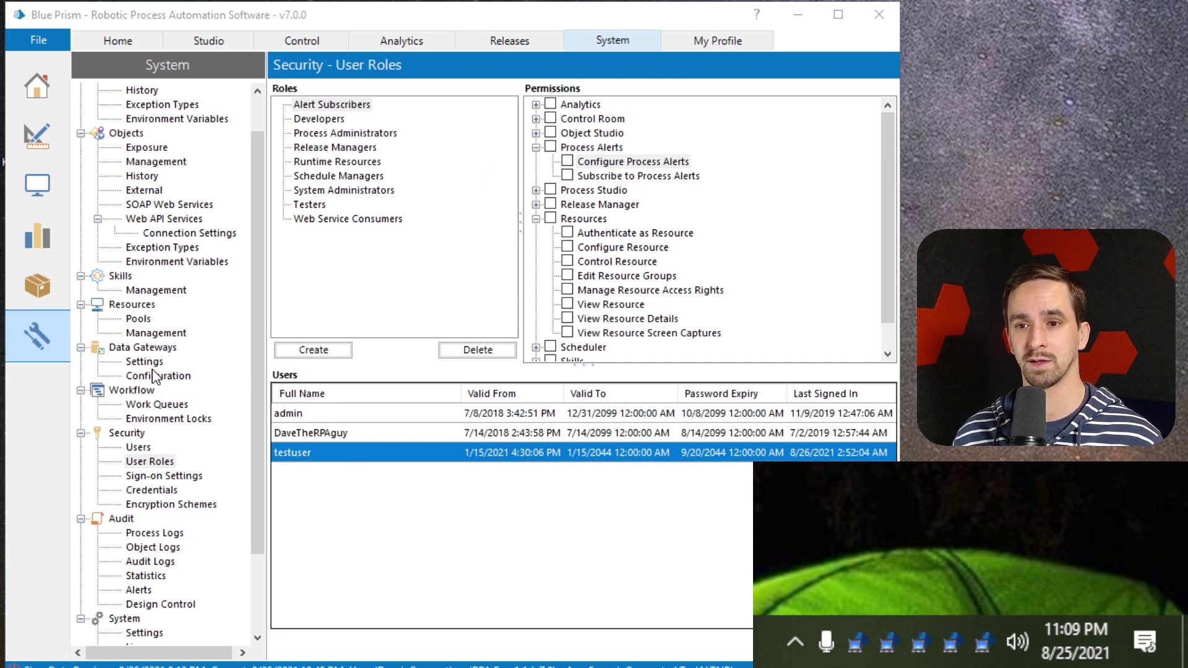
# Show the Security Users list, select testuser, and widen the window to reveal Account type
pyautogui.click(143, 450)
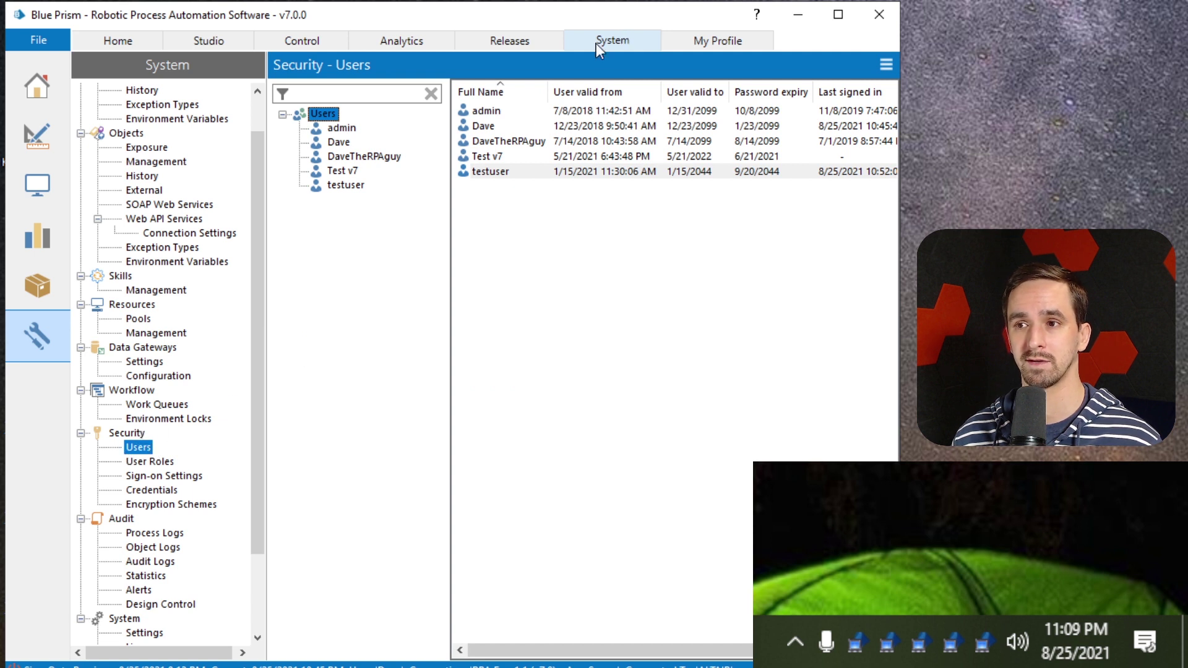
pyautogui.click(521, 169)
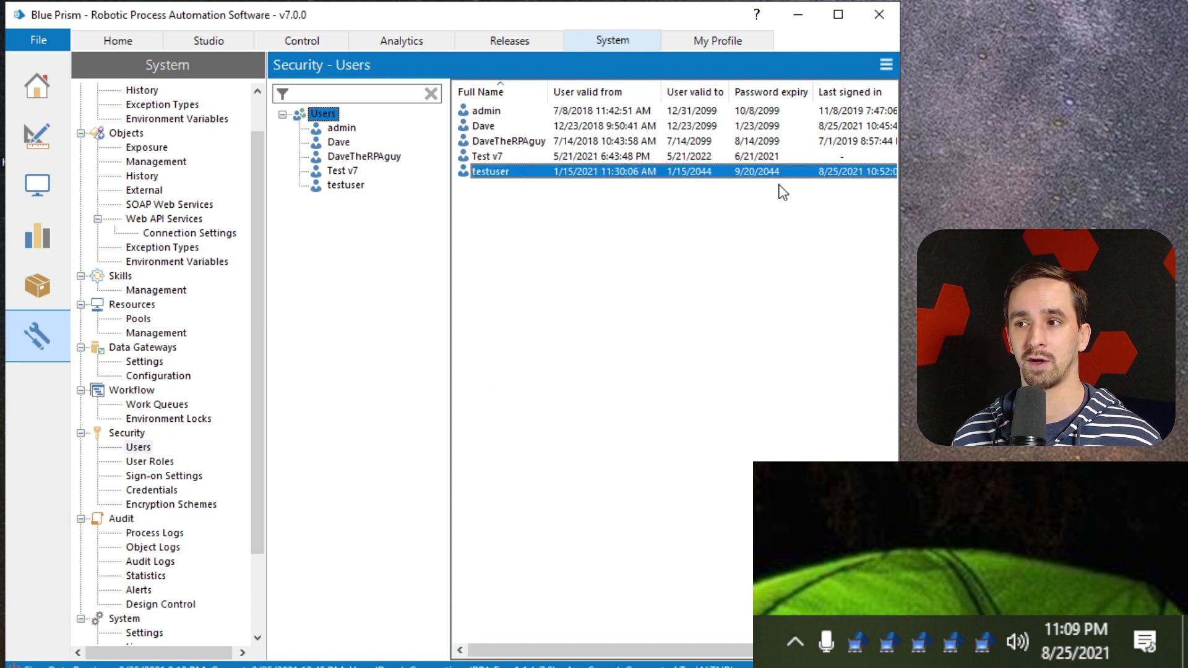
pyautogui.moveTo(899, 183); pyautogui.dragTo(1020, 183)
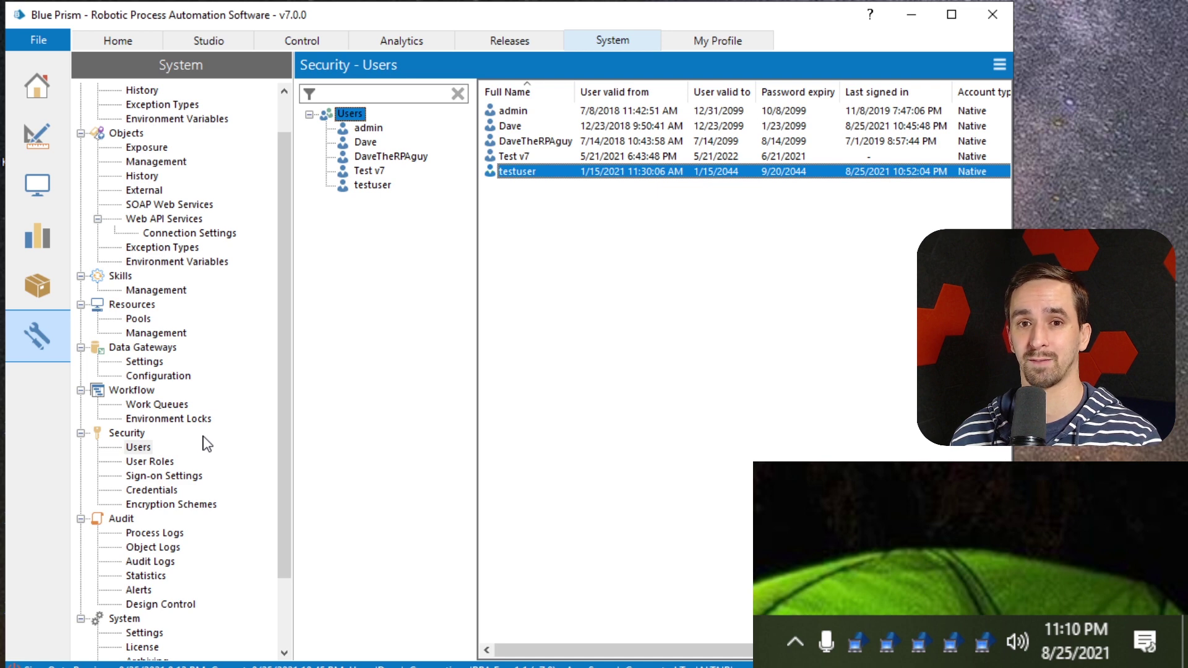
pyautogui.doubleClick(555, 179)
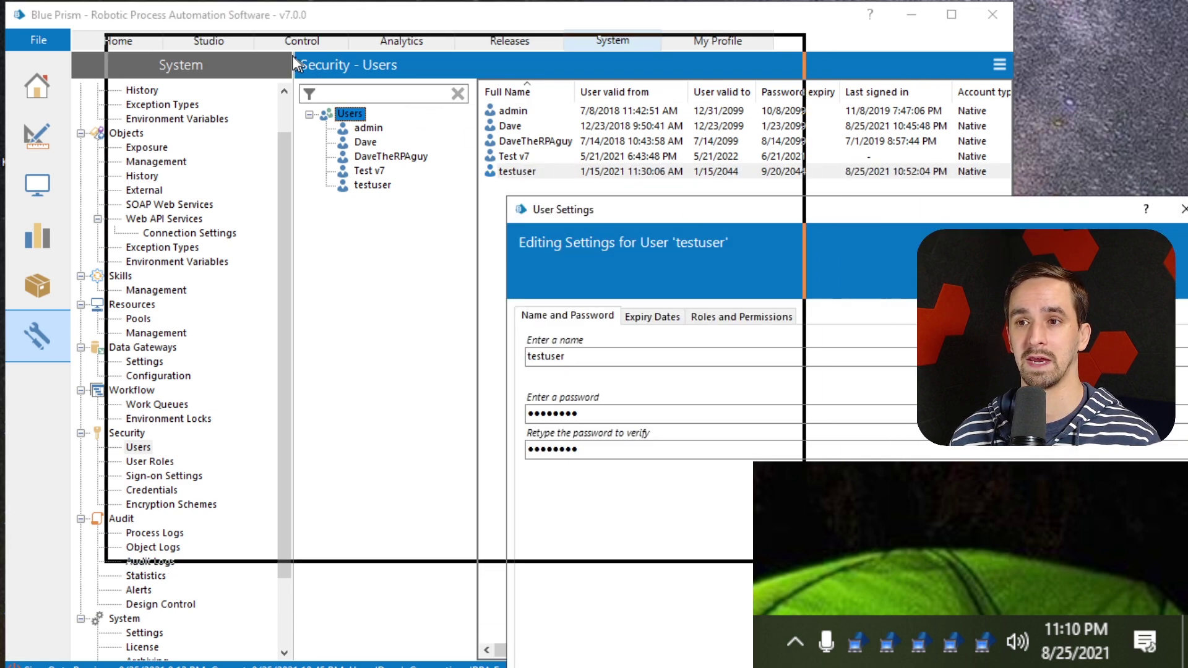
pyautogui.click(288, 155)
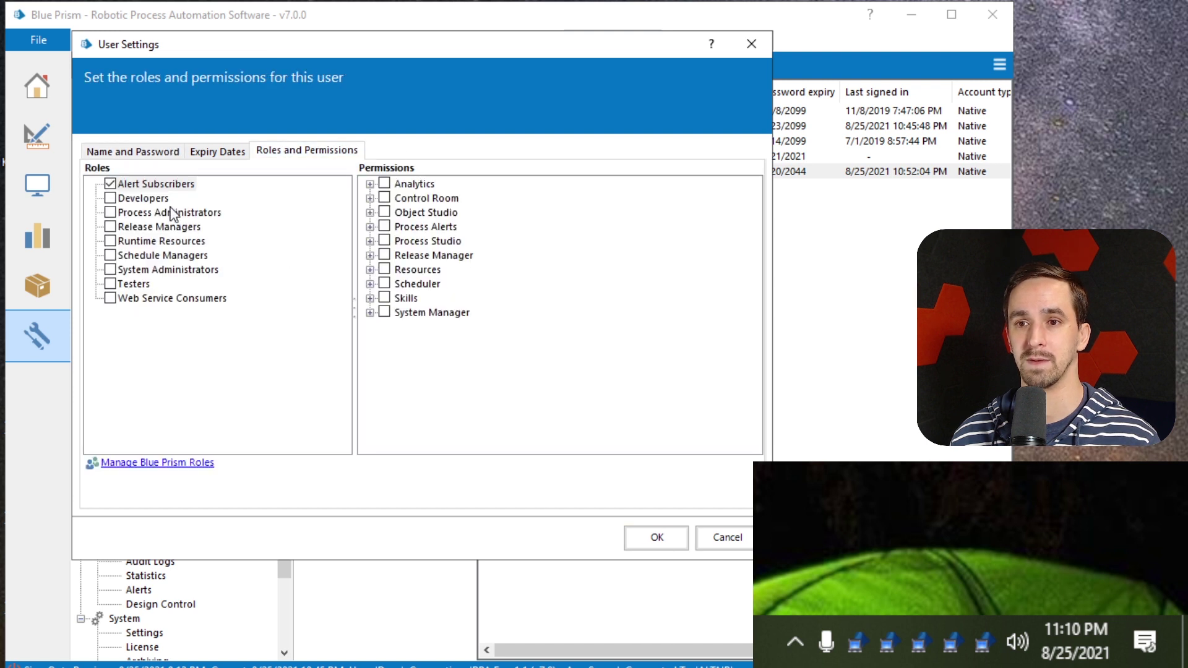
pyautogui.click(142, 185)
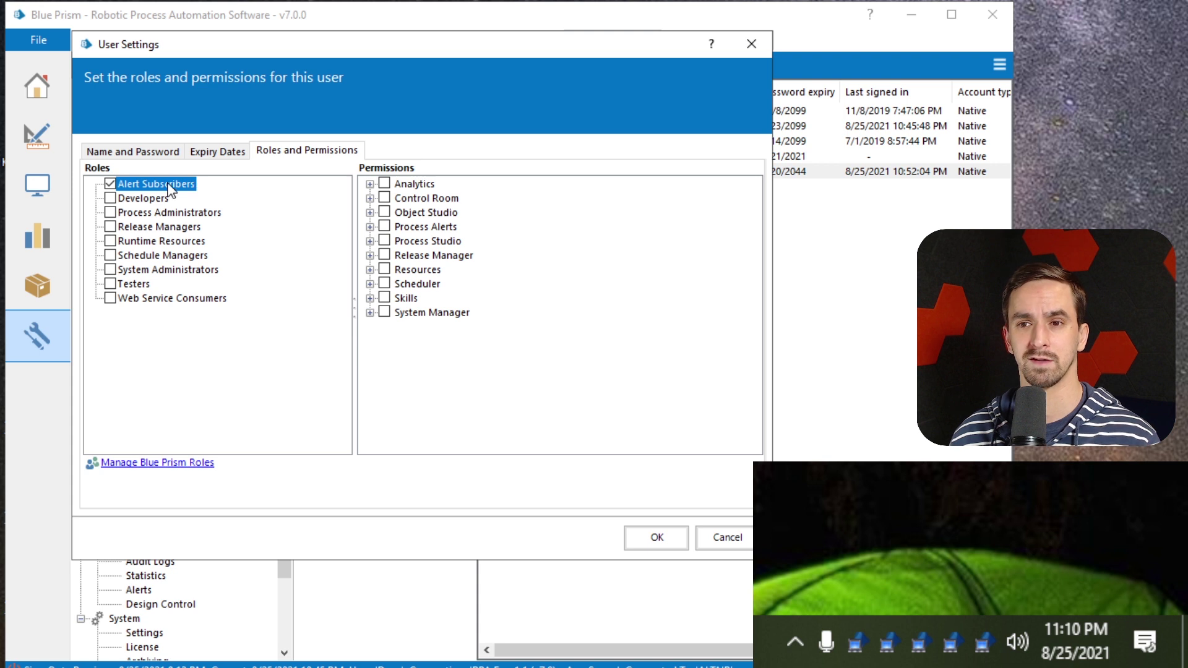
pyautogui.click(168, 213)
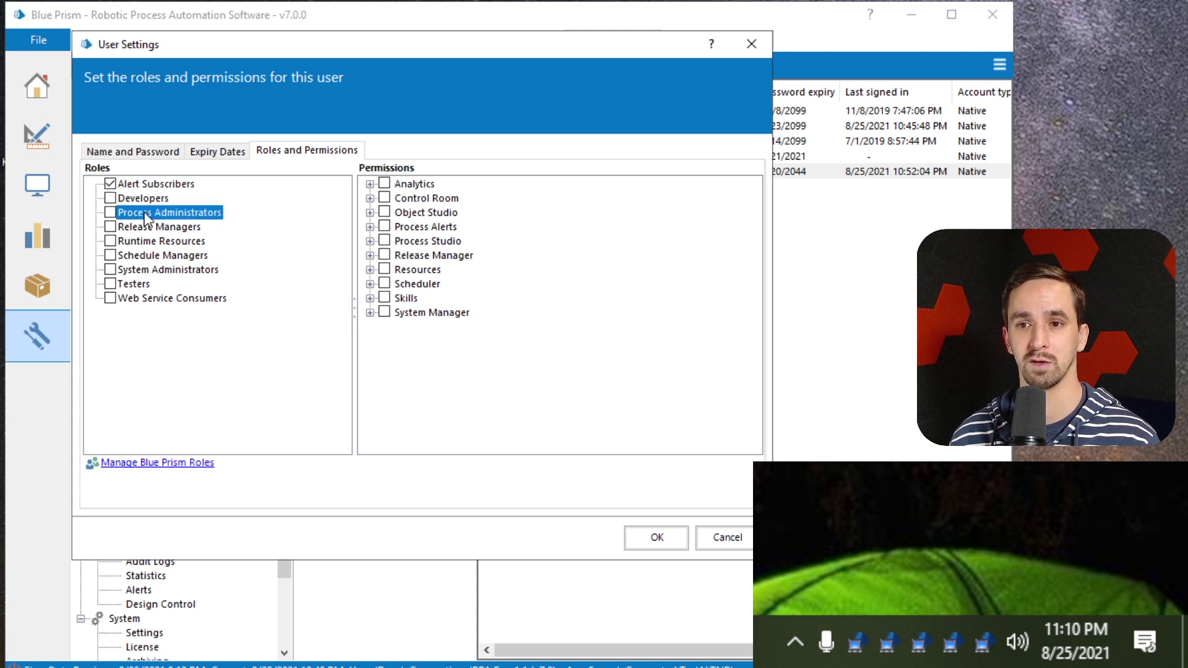
pyautogui.click(109, 213)
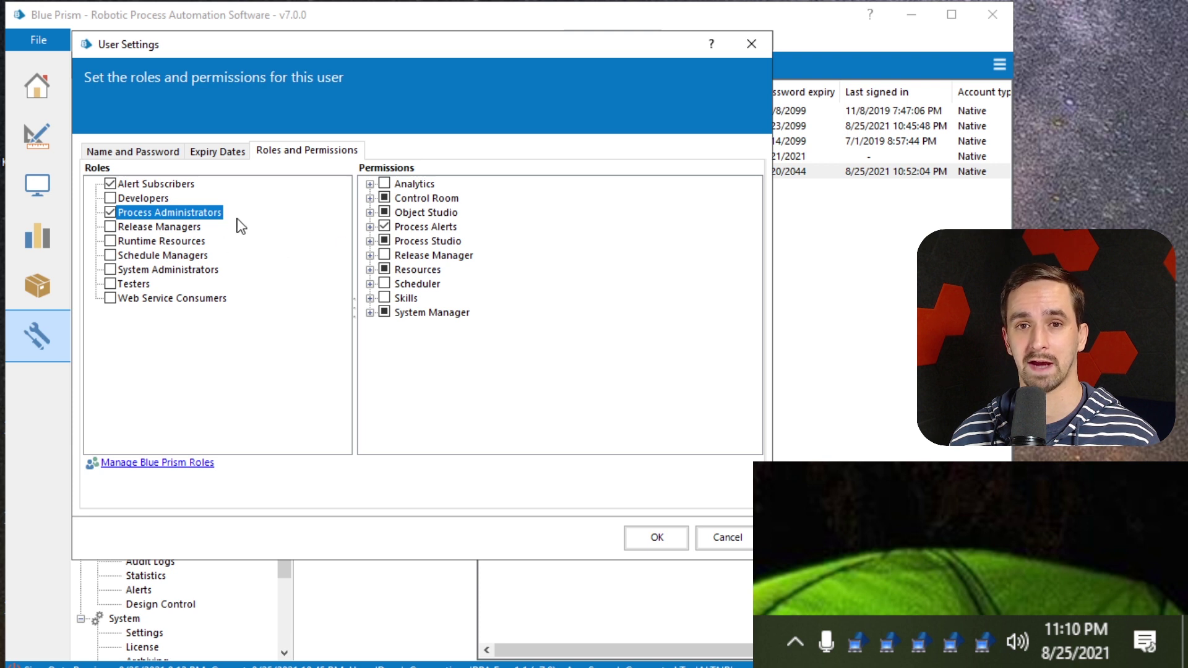
pyautogui.click(110, 213)
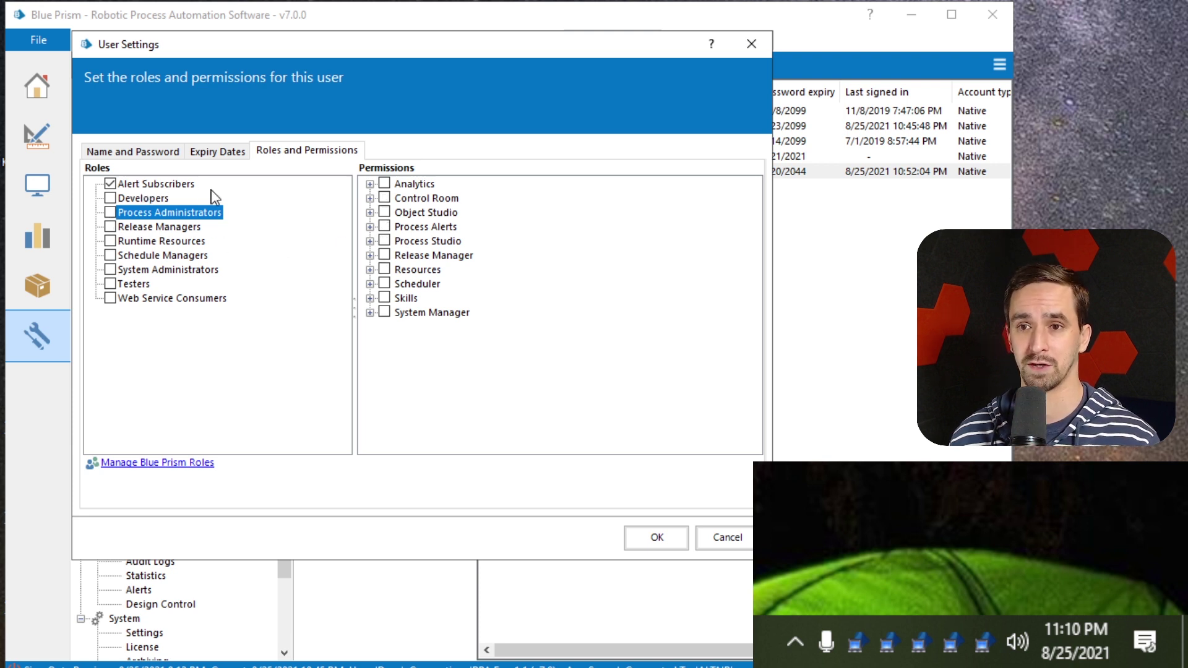
pyautogui.click(152, 184)
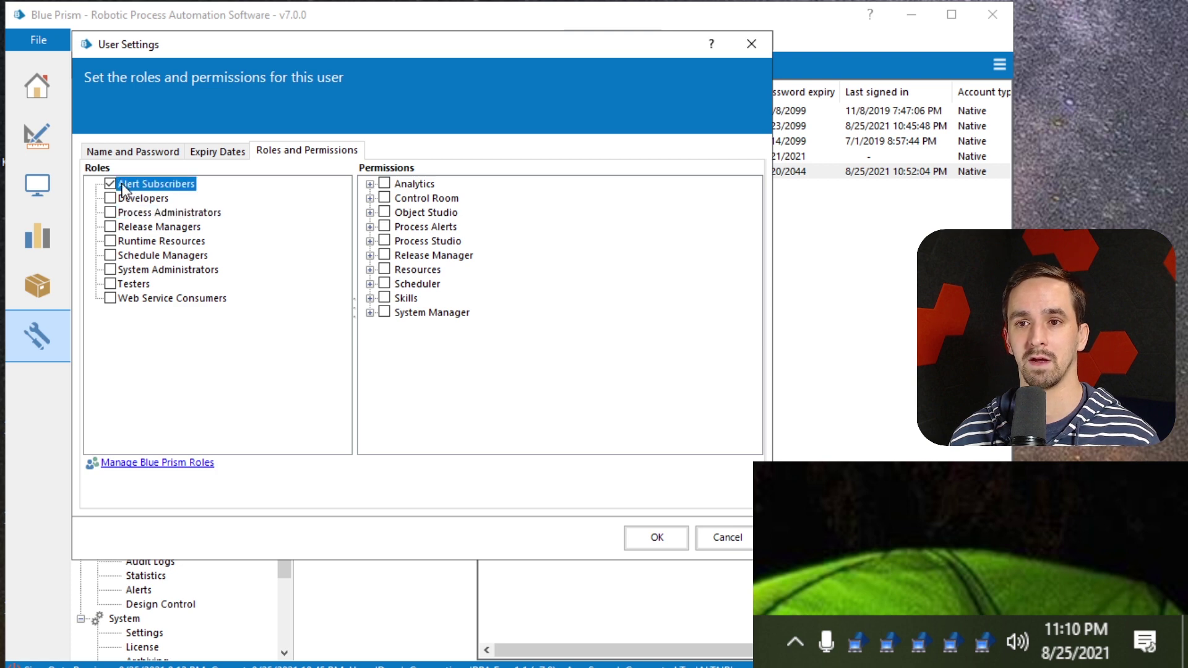
pyautogui.click(655, 536)
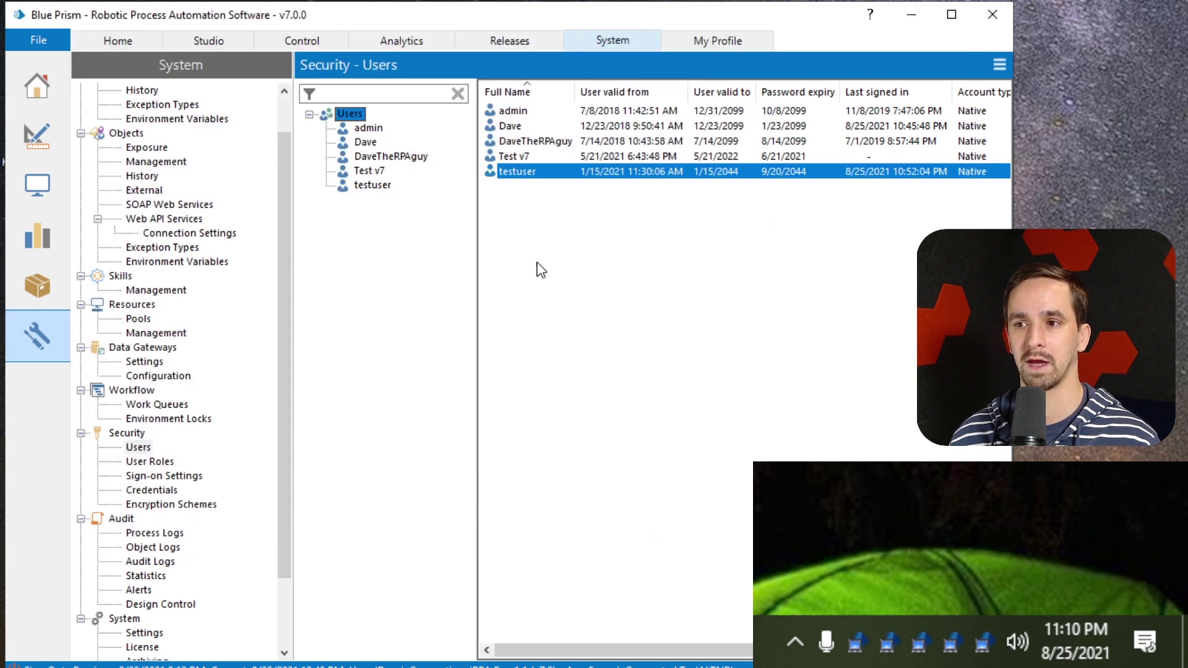
# On User Roles, select the Alert Subscribers role and expand Process Alerts to show Configure and Subscribe
pyautogui.click(169, 463)
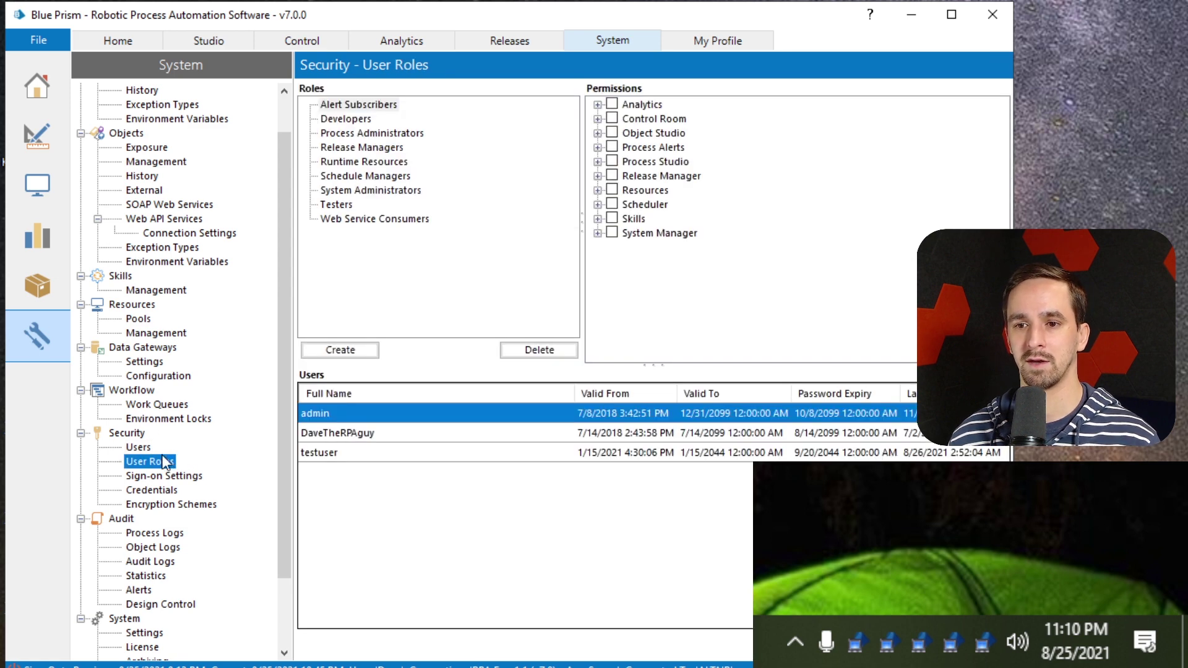
pyautogui.click(416, 453)
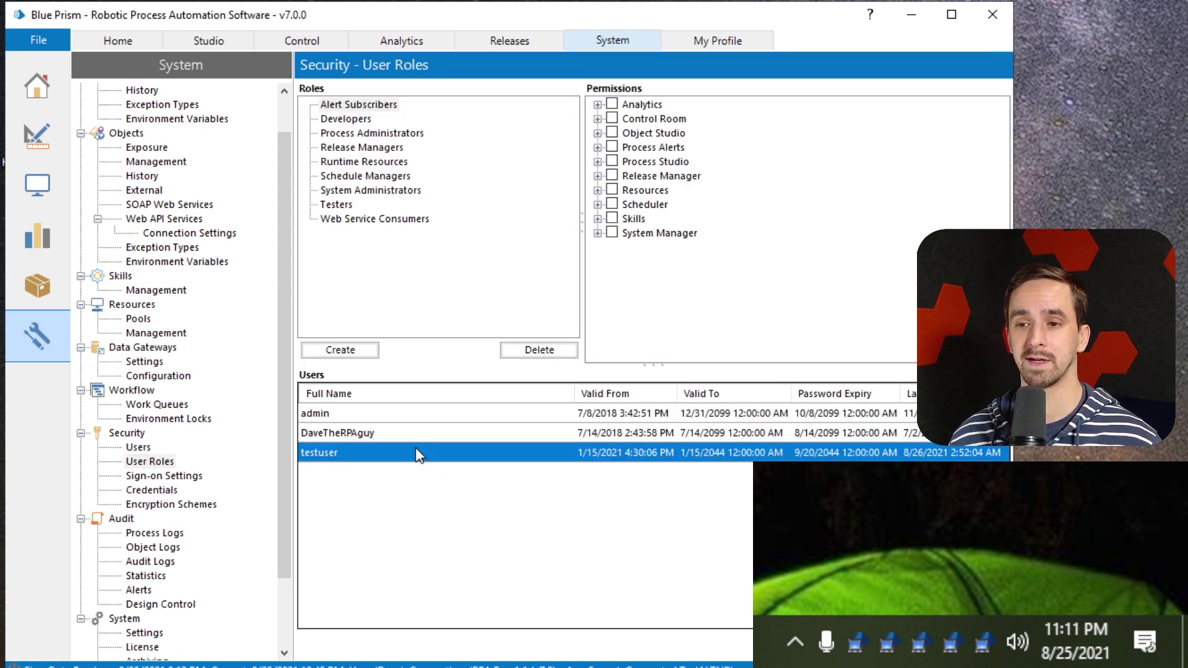
pyautogui.click(384, 106)
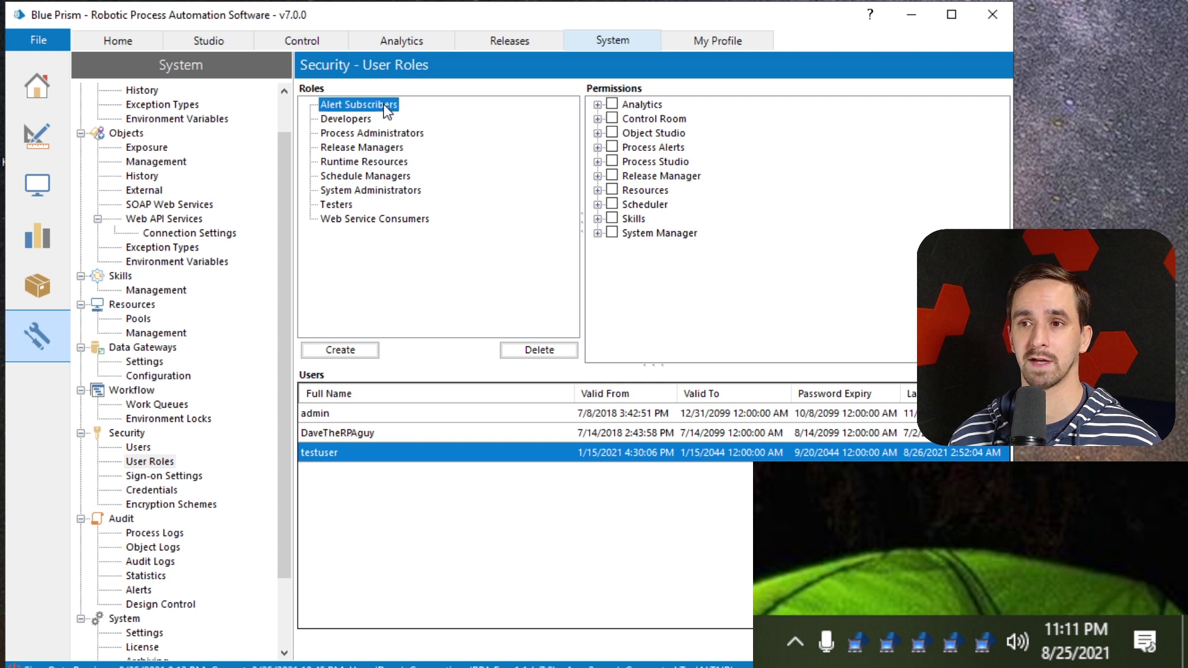
pyautogui.click(340, 412)
pyautogui.click(332, 438)
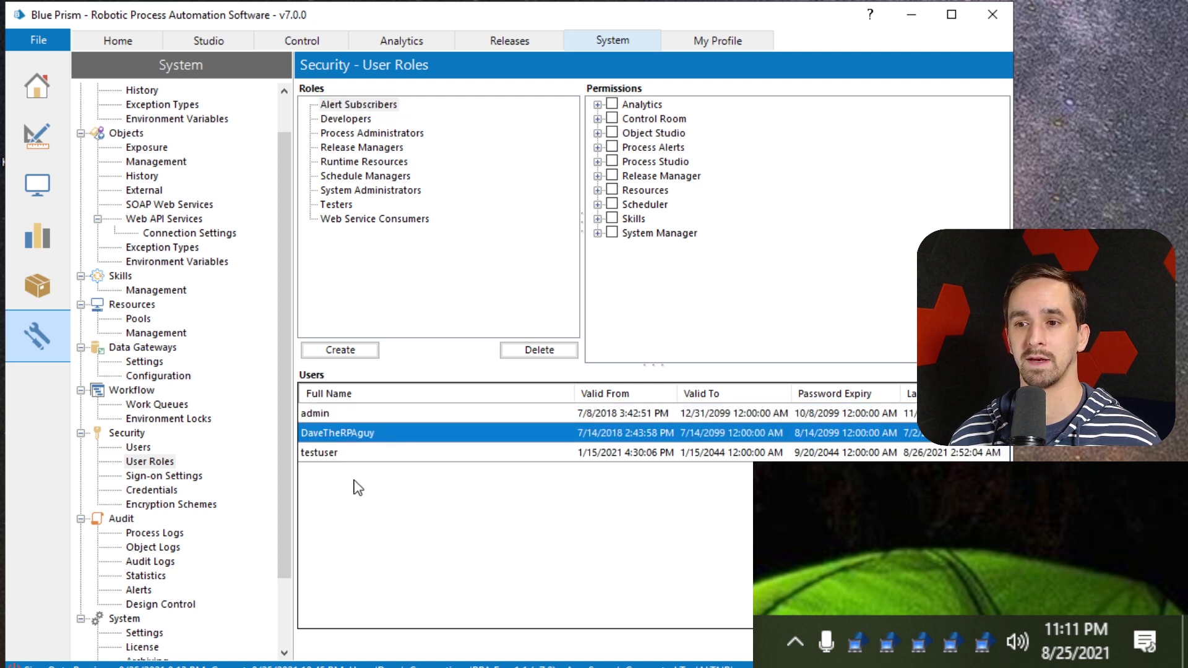
pyautogui.click(321, 458)
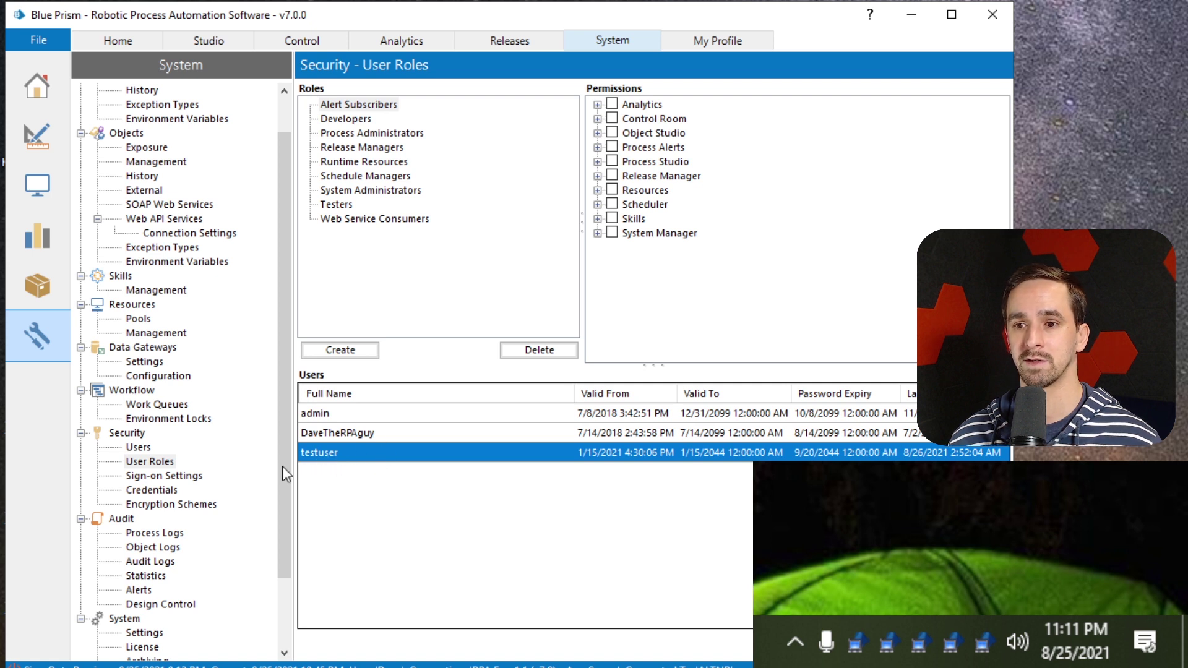
pyautogui.click(362, 107)
pyautogui.click(362, 106)
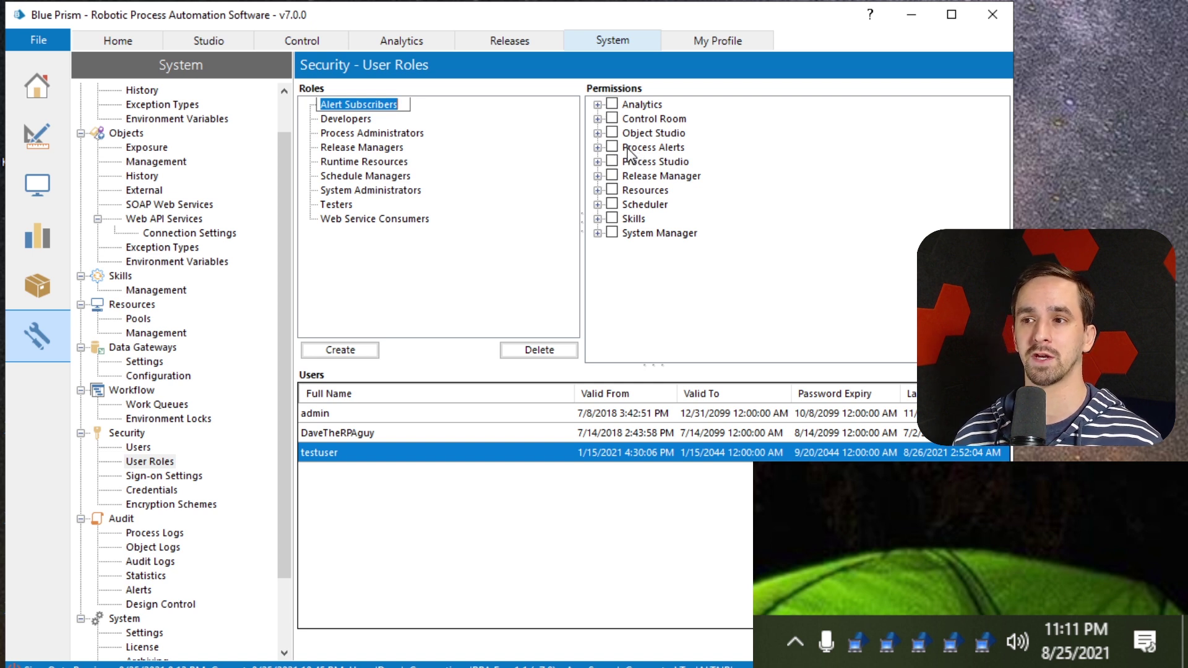
pyautogui.click(598, 147)
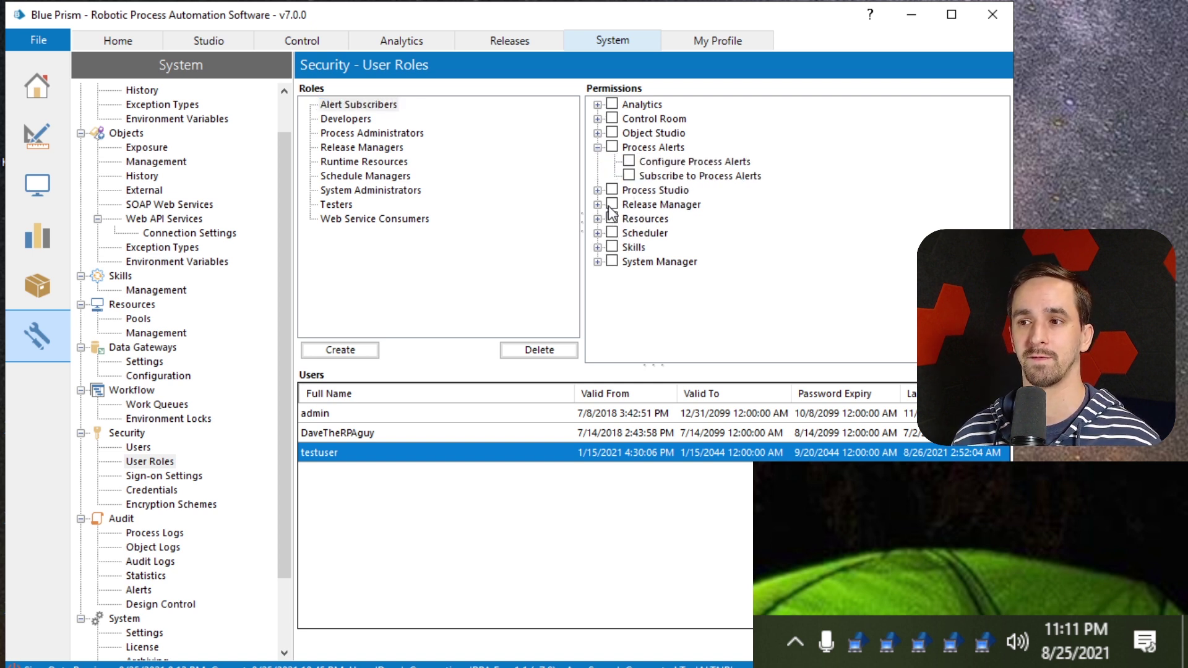
# Tick Configure Process Alerts, Subscribe to Process Alerts and View Resource for Alert Subscribers
pyautogui.click(598, 219)
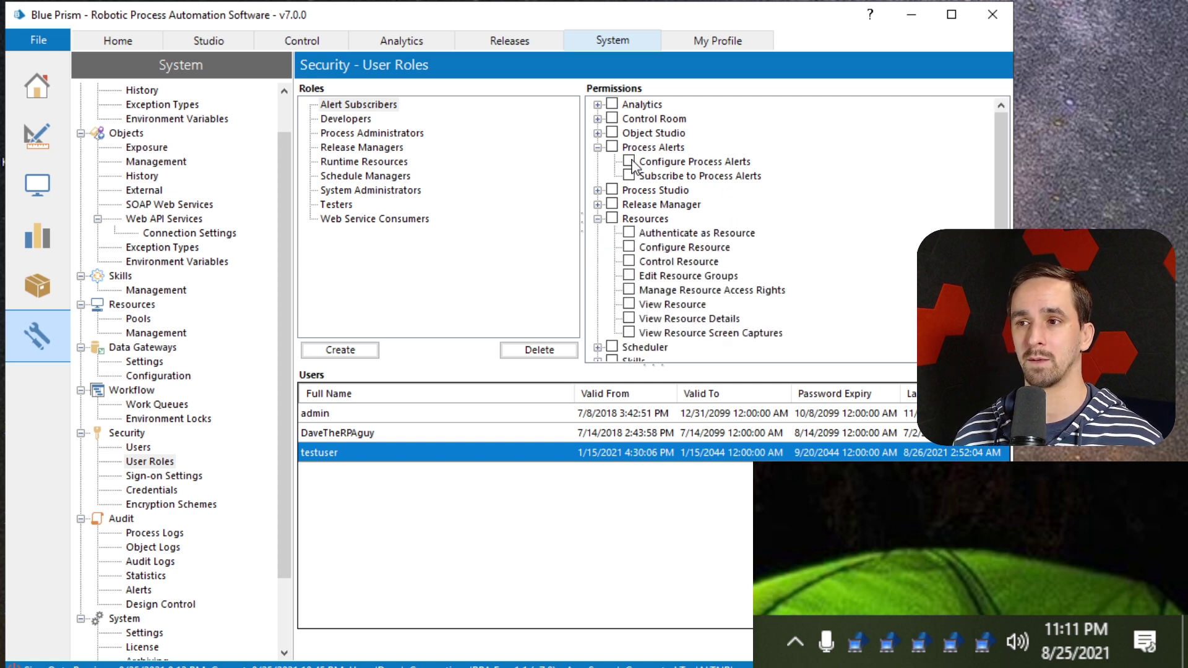
pyautogui.click(630, 161)
pyautogui.click(629, 176)
pyautogui.click(629, 304)
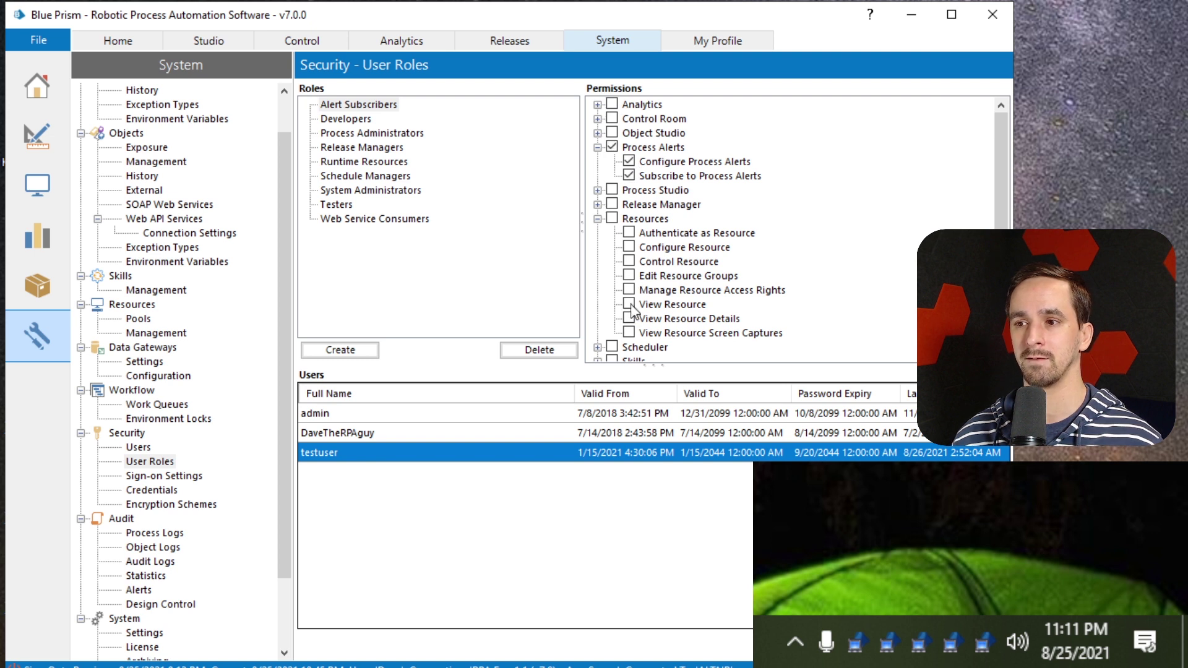
pyautogui.click(660, 305)
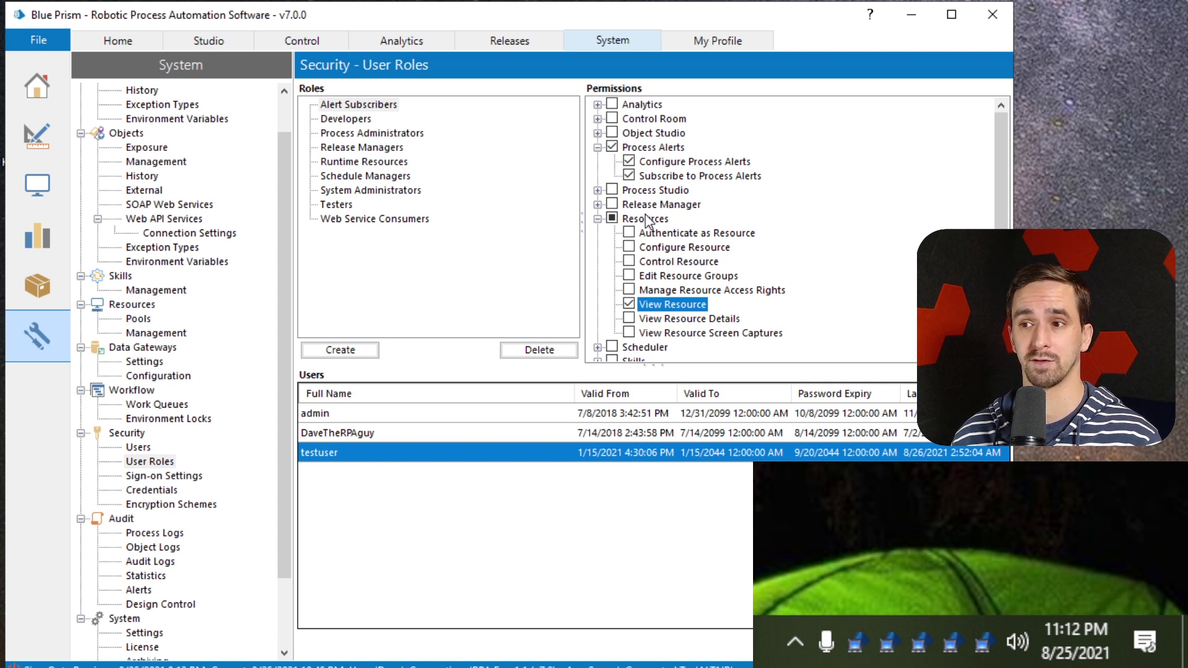
pyautogui.click(690, 177)
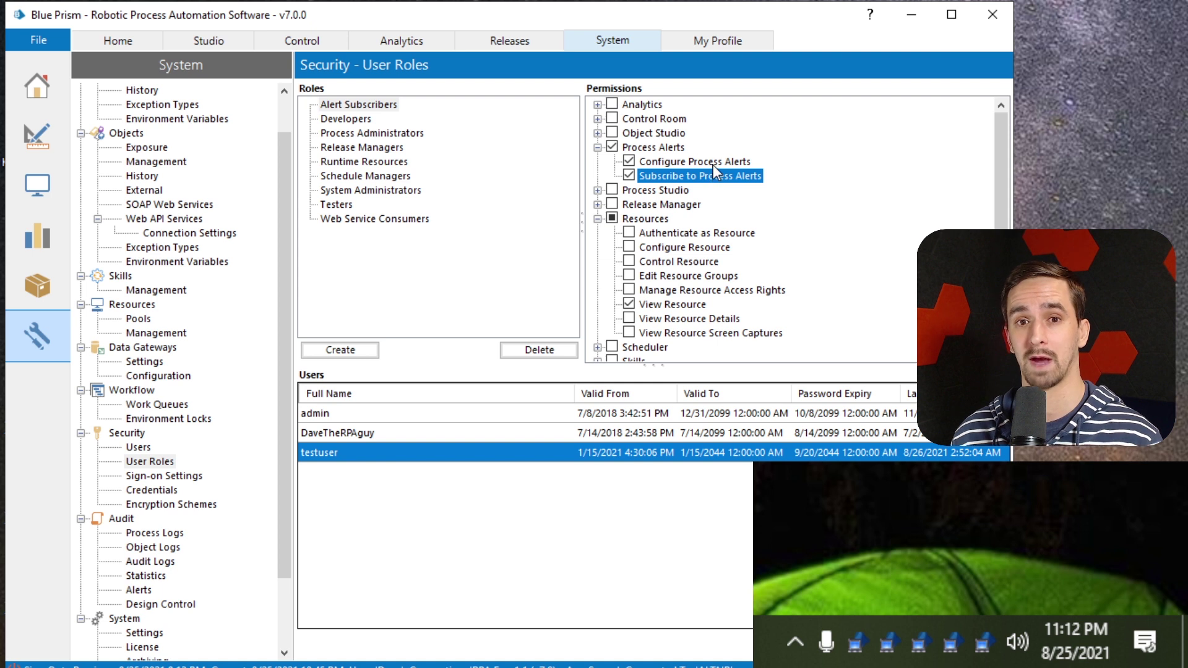
pyautogui.click(724, 161)
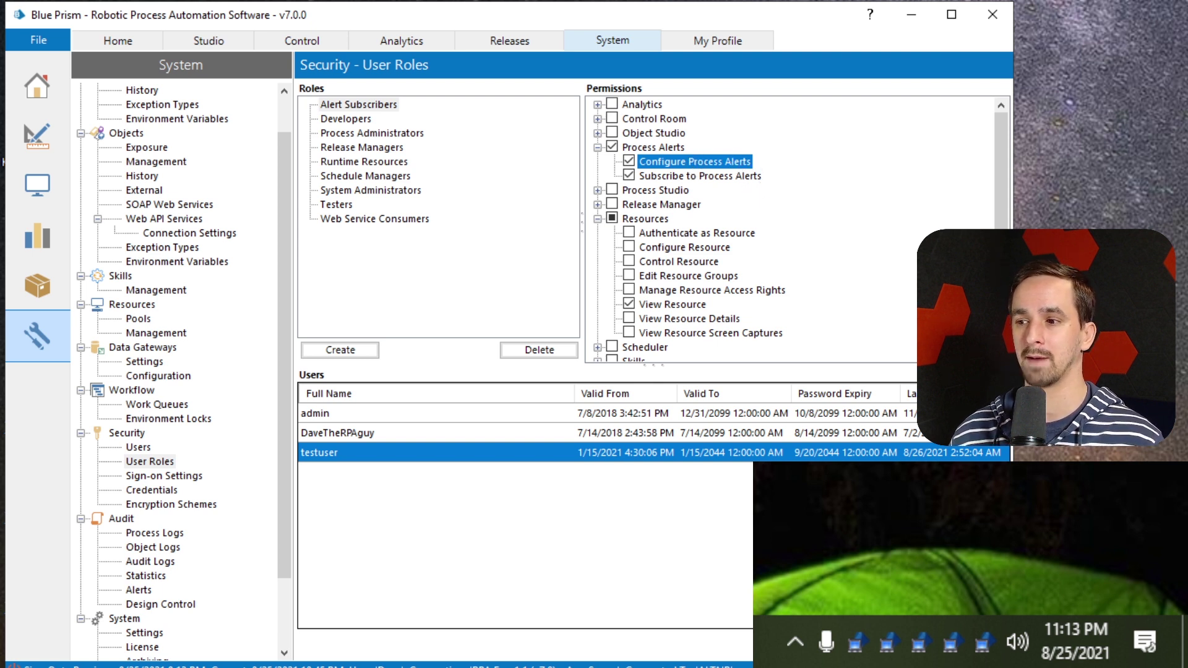
# Replace the user name with testuser, enter the account password, and sign in with Blue Prism credentials
pyautogui.click(315, 413)
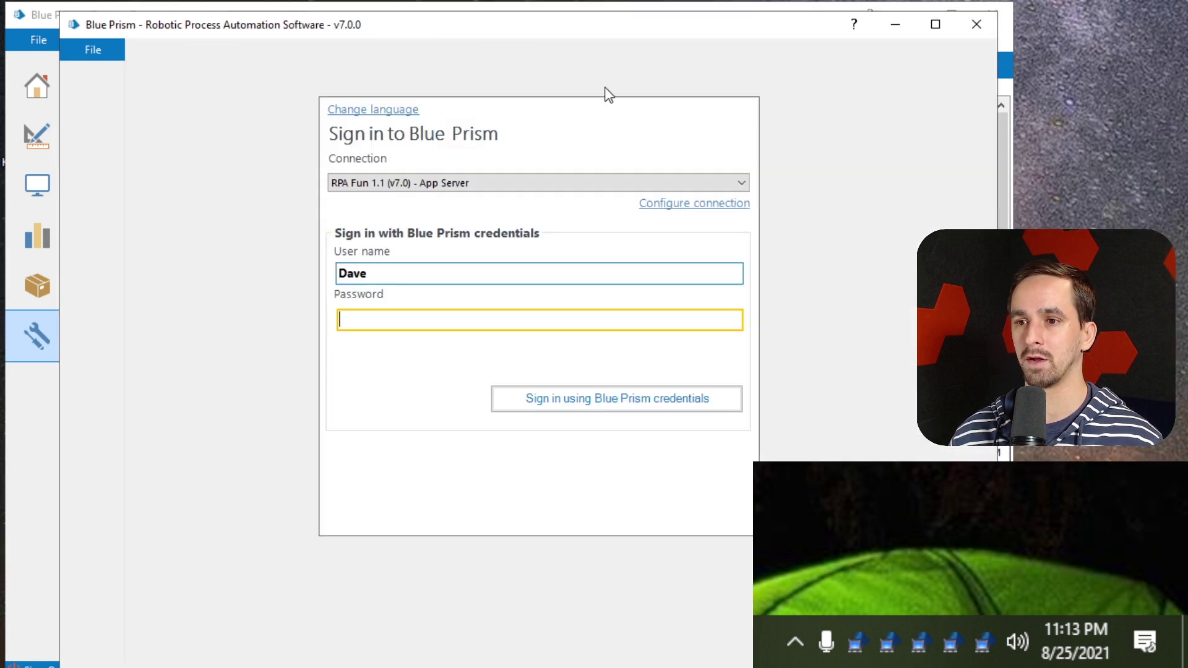
pyautogui.moveTo(480, 273); pyautogui.dragTo(296, 272)
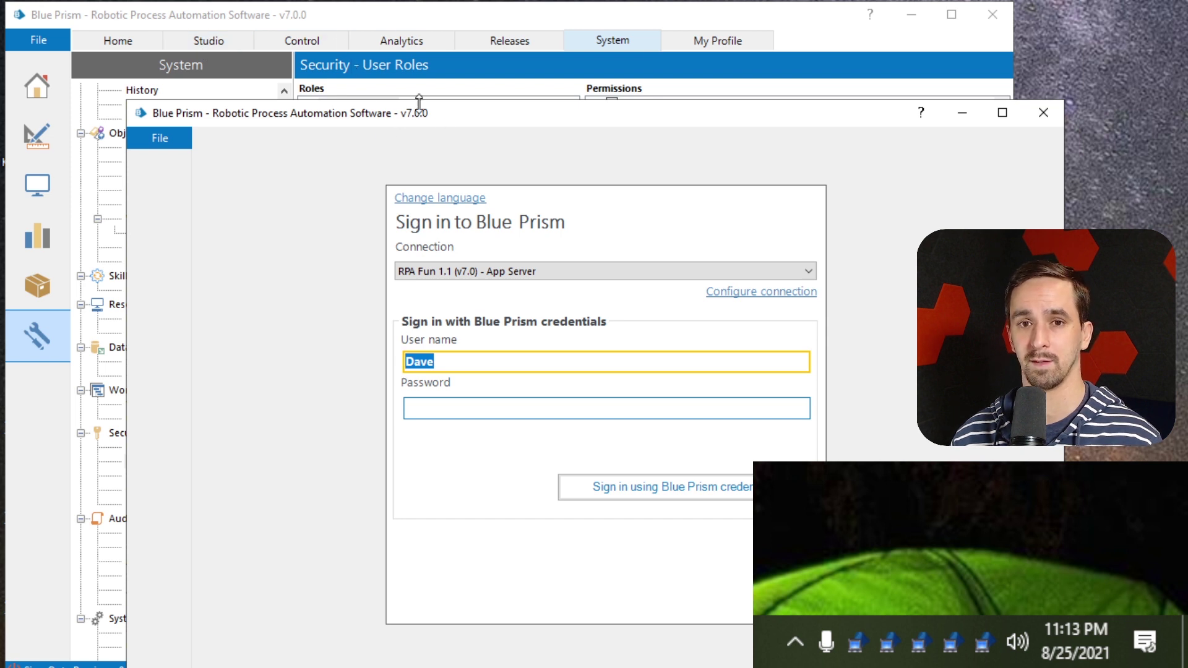
pyautogui.moveTo(472, 117); pyautogui.dragTo(373, 30)
pyautogui.click(397, 276)
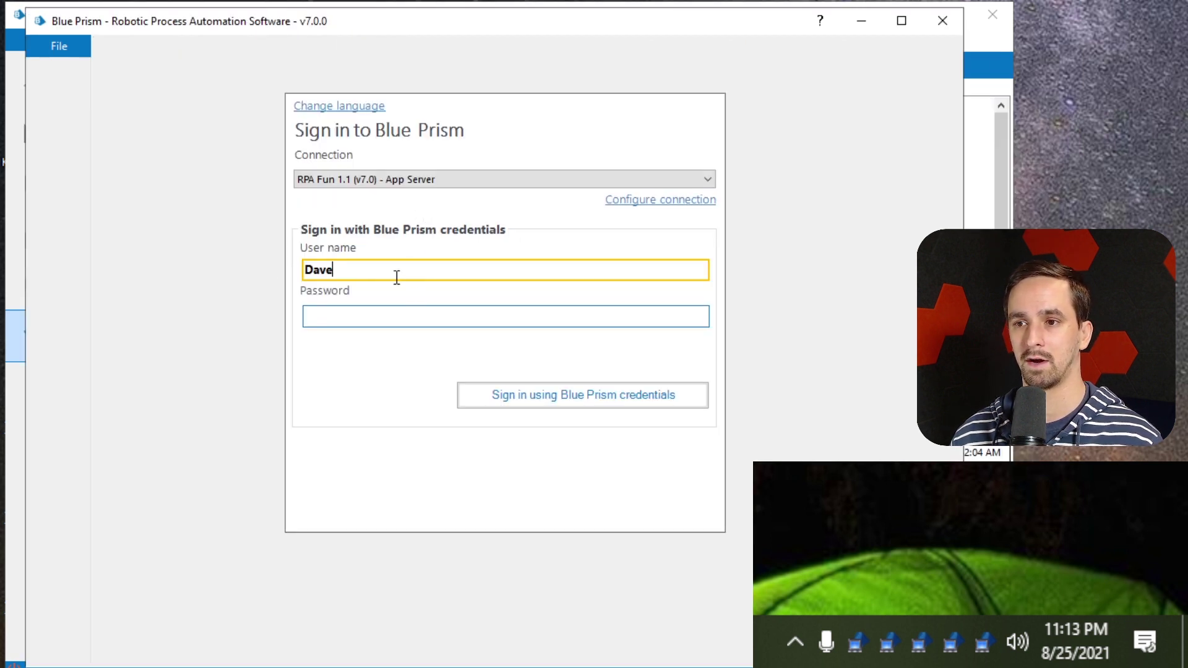
pyautogui.moveTo(396, 277); pyautogui.dragTo(257, 270)
pyautogui.write('testuser')
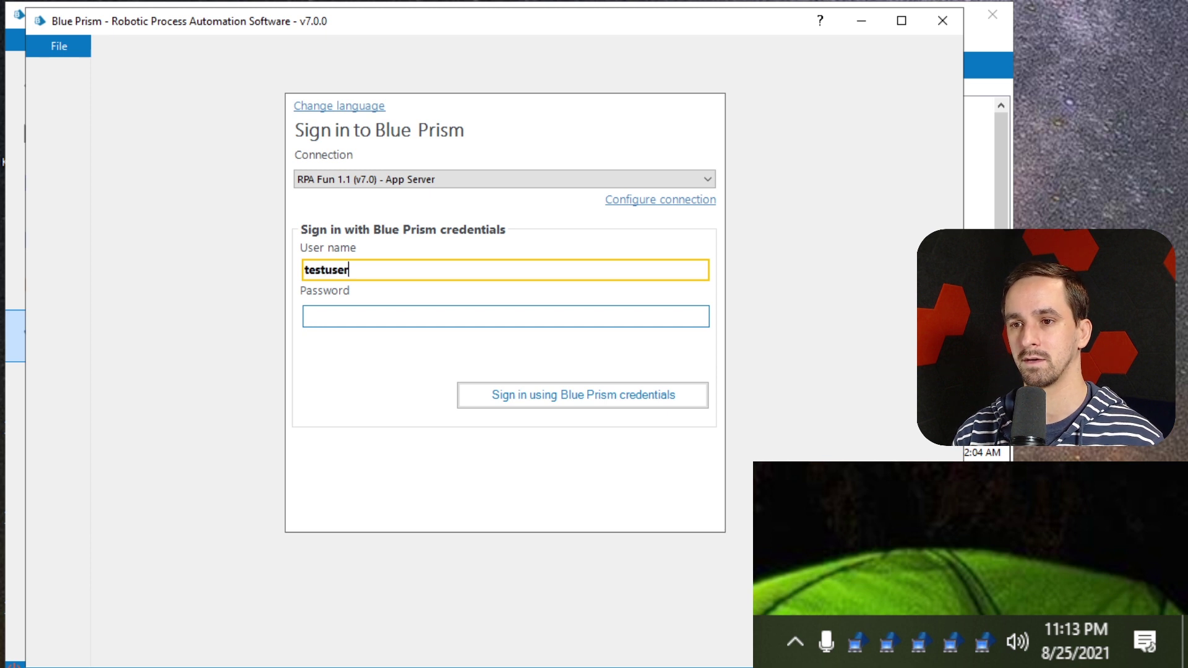
pyautogui.press('Tab')
pyautogui.write('password1')
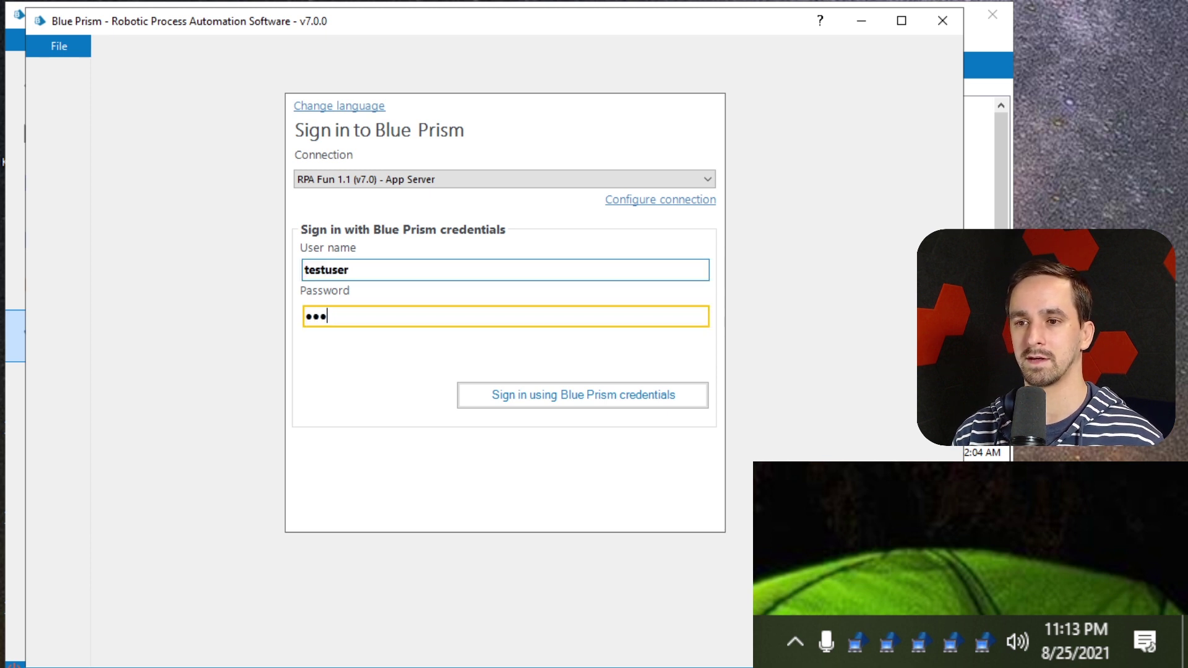
pyautogui.write('234')
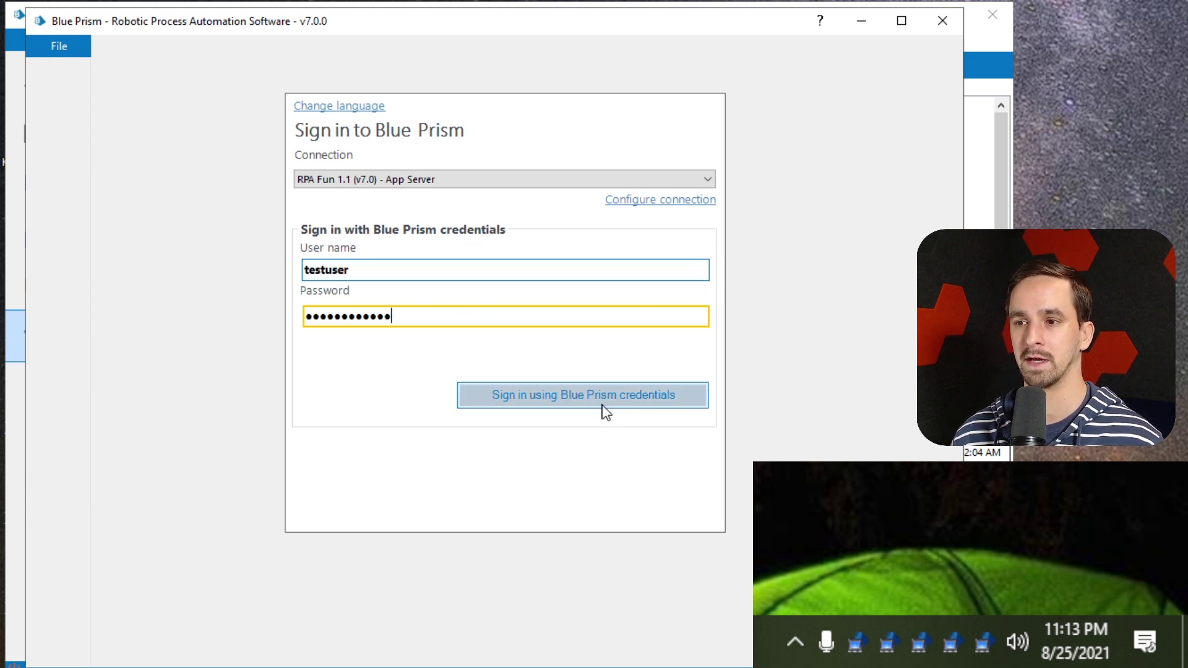
pyautogui.click(582, 401)
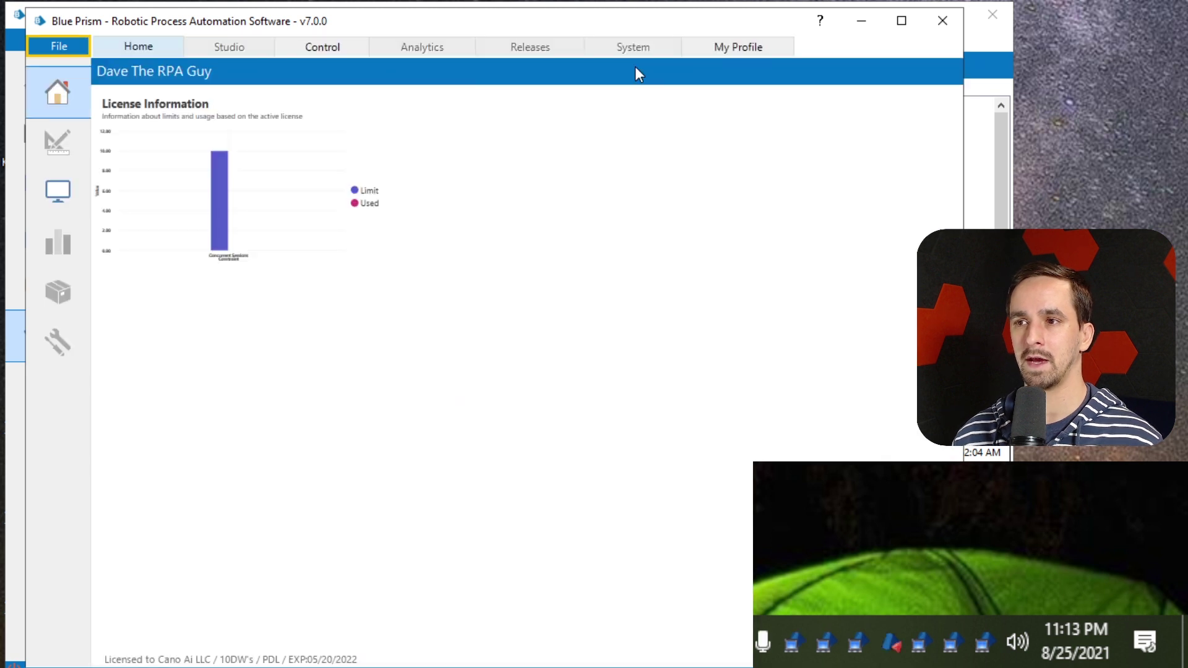
# Check the My Profile options menu, then close it
pyautogui.click(160, 47)
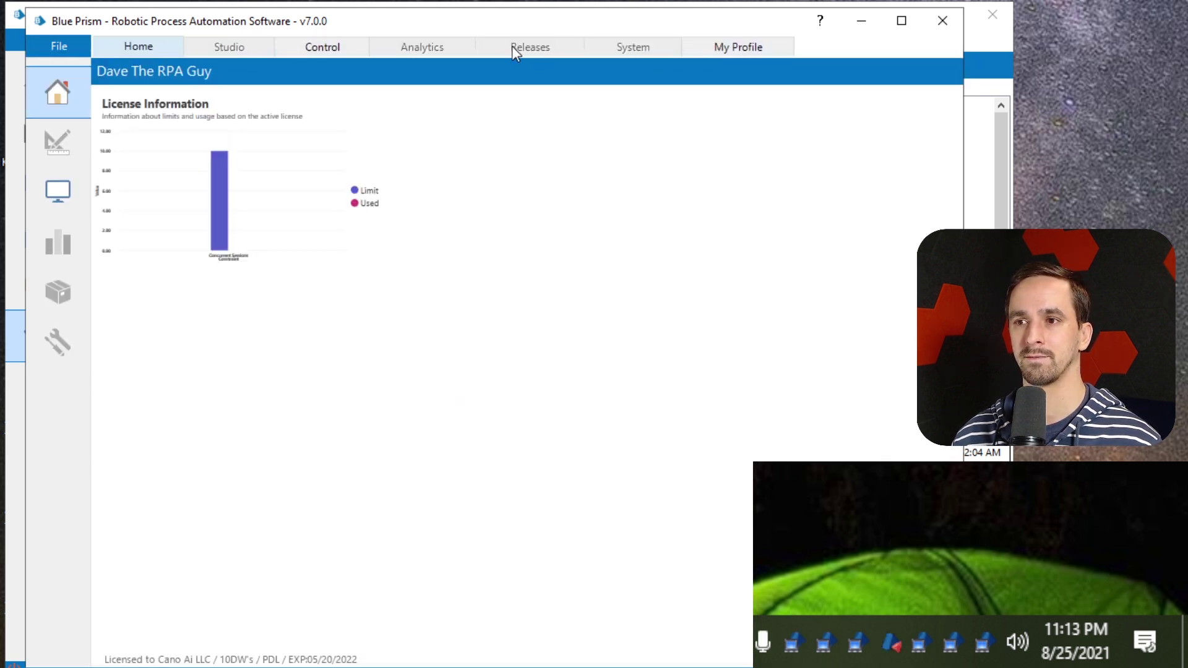
pyautogui.moveTo(188, 215)
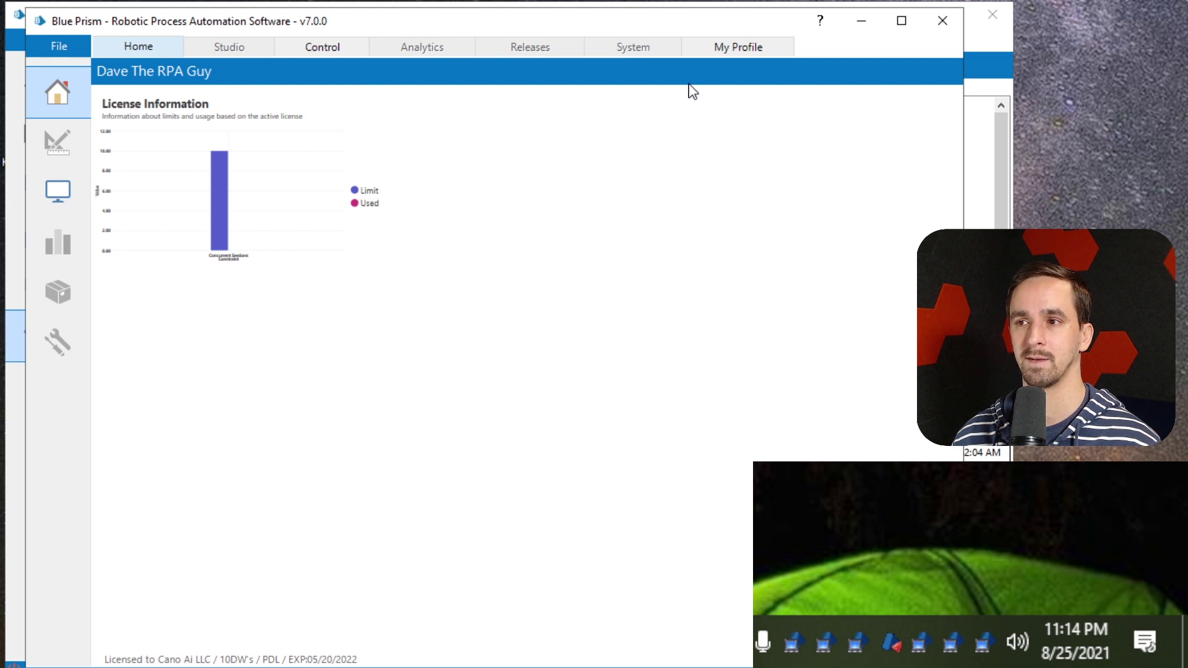
pyautogui.click(751, 46)
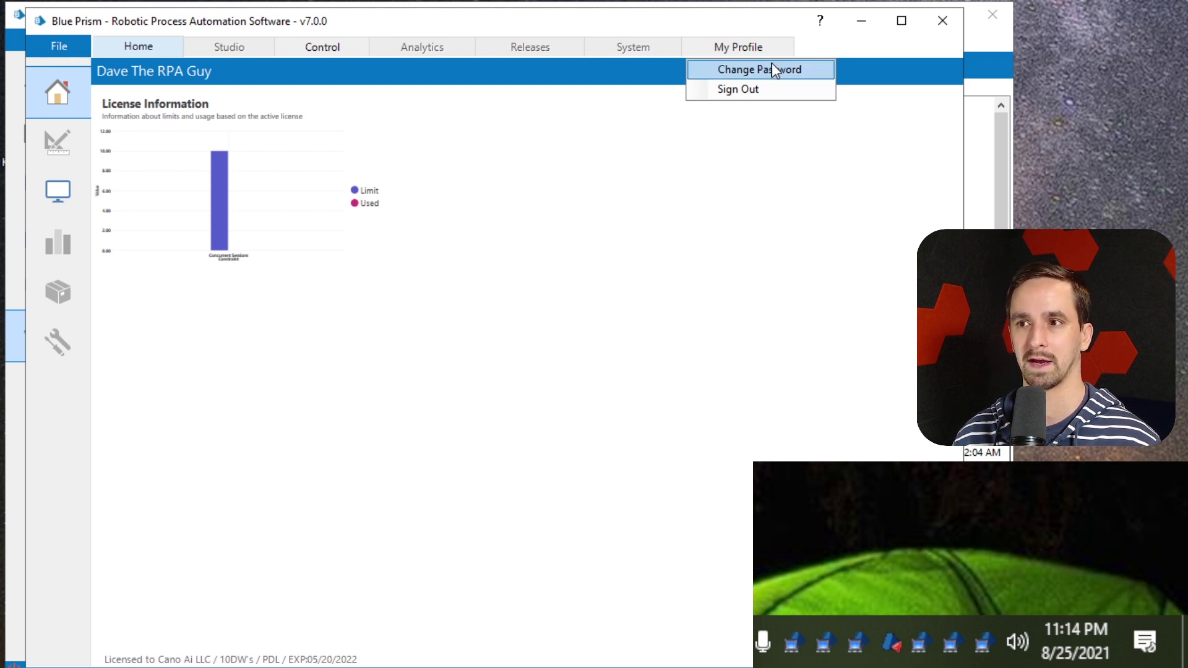
pyautogui.click(735, 41)
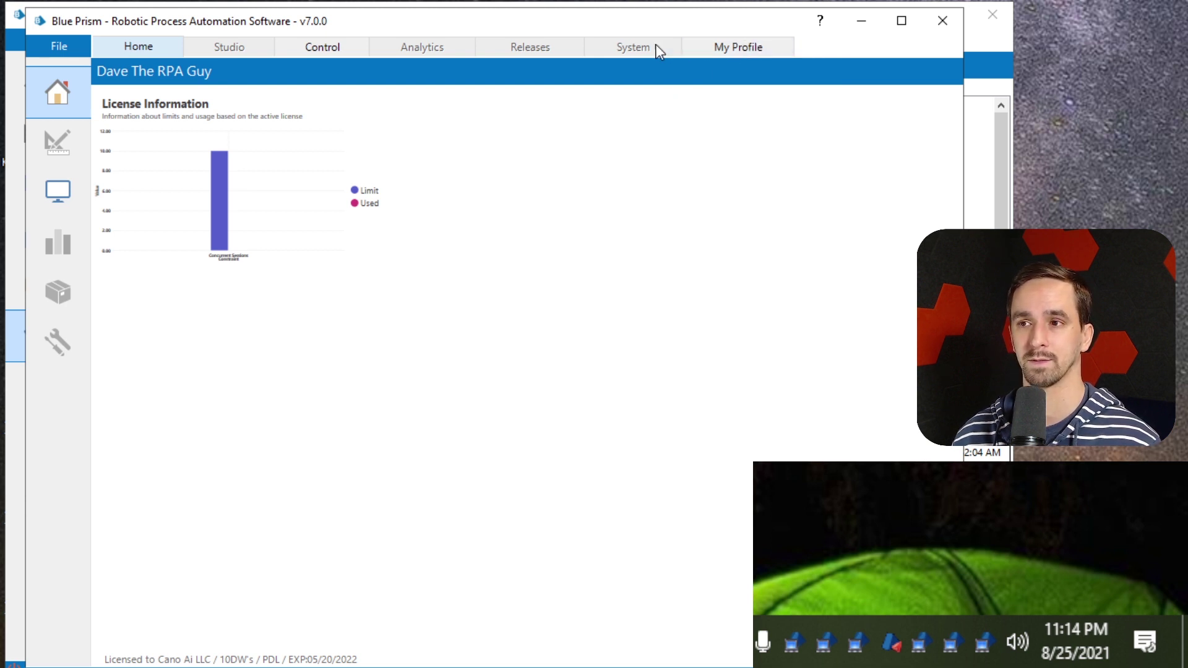
# In Control, show Session Management and select the ALTAIR:8112 and ALTAIR:8113 resources
pyautogui.click(326, 44)
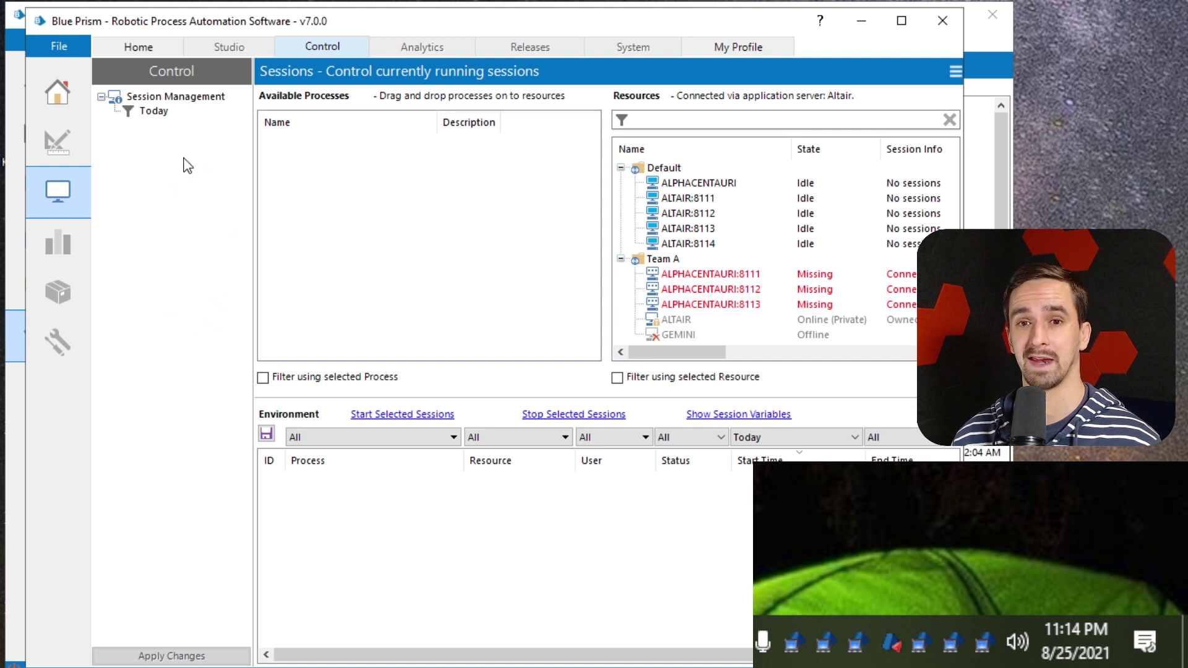
pyautogui.click(177, 97)
pyautogui.click(737, 212)
pyautogui.click(735, 234)
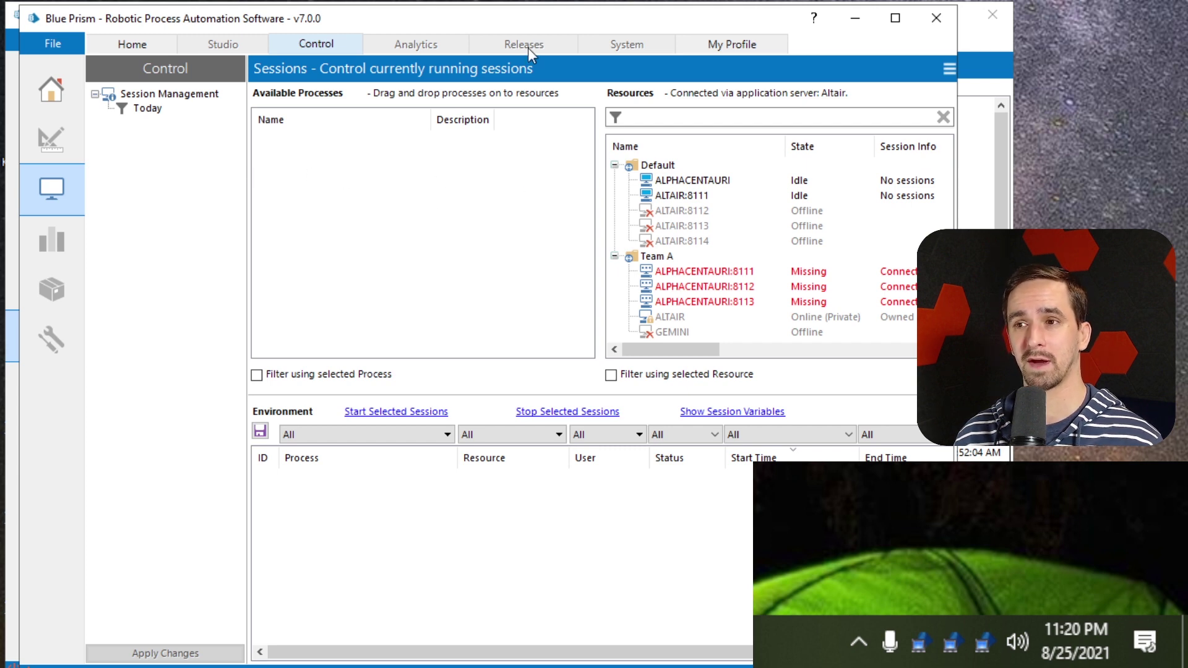
# Minimize the User Roles window and narrow the Control window to uncover the desktop shortcuts
pyautogui.moveTo(522, 18); pyautogui.dragTo(618, 25)
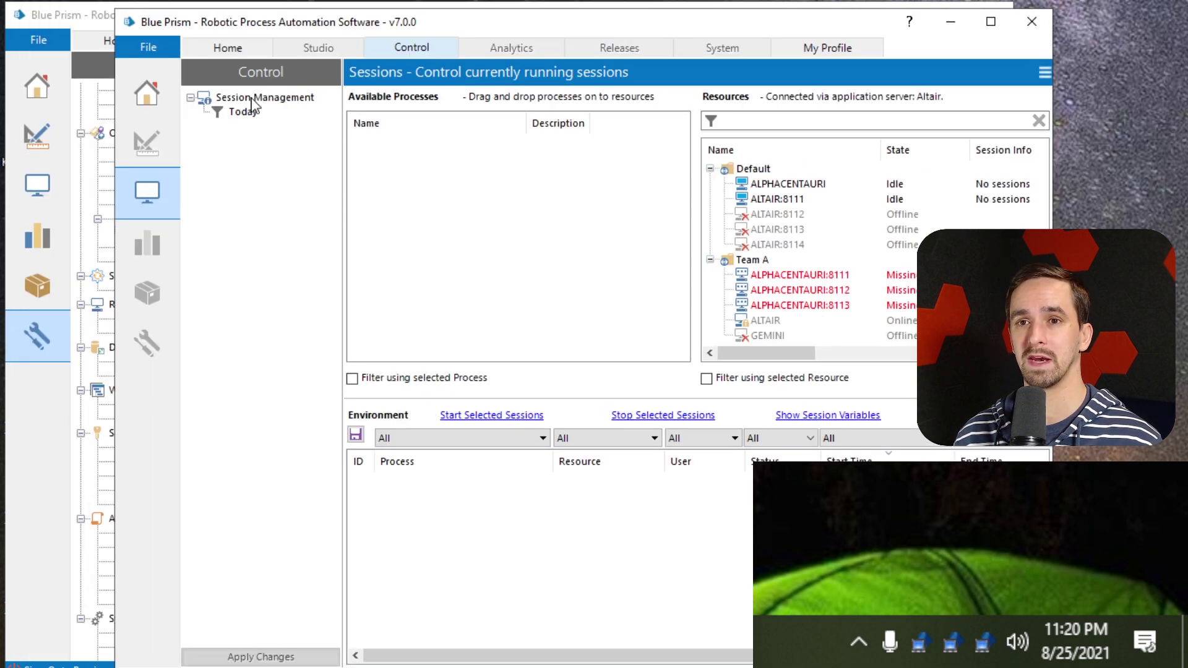
pyautogui.click(97, 18)
pyautogui.click(911, 14)
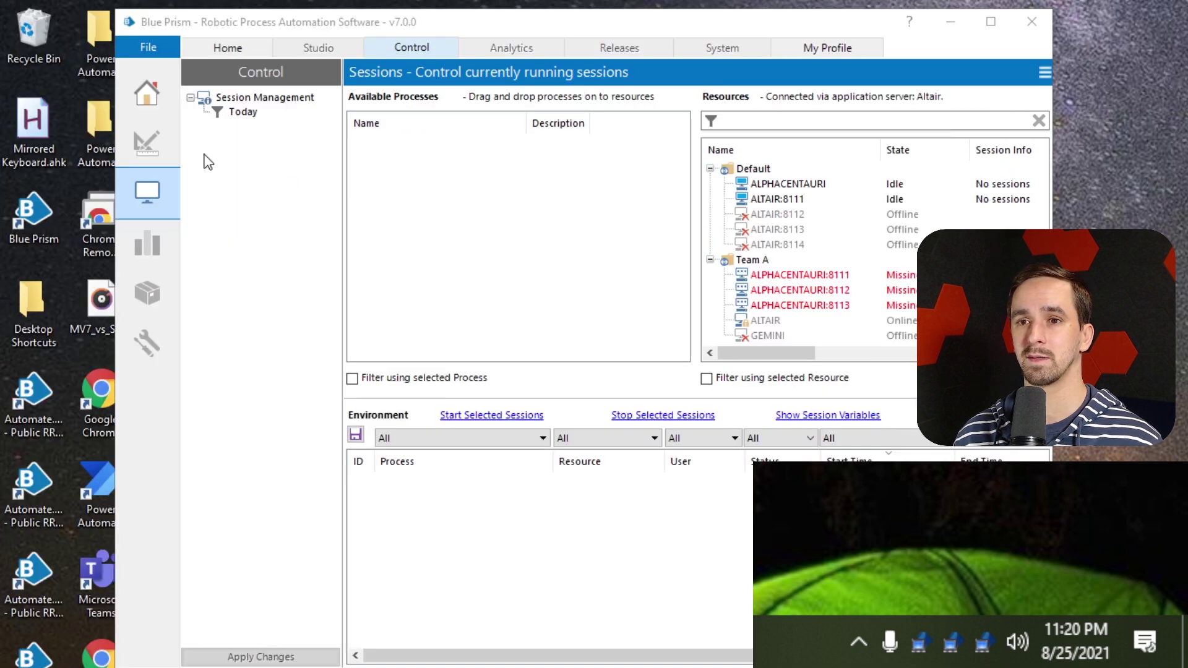
pyautogui.moveTo(117, 169); pyautogui.dragTo(215, 164)
# Copy the full Target command from the Automate.exe - Alerts shortcut's Properties
pyautogui.click(199, 59)
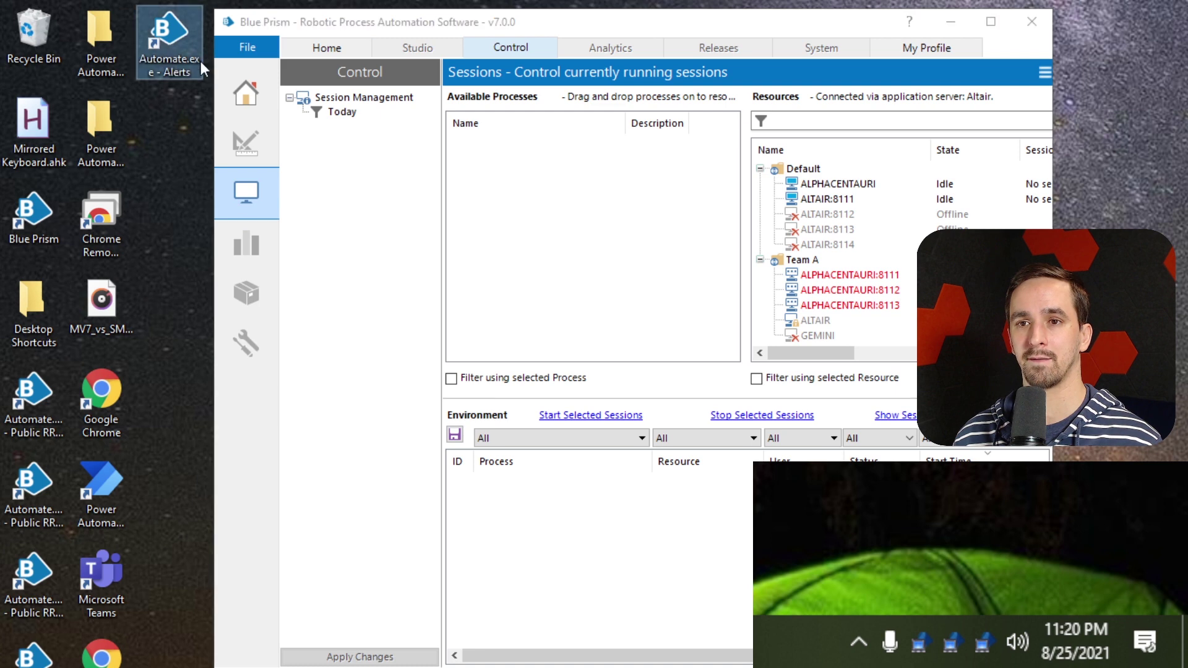
pyautogui.rightClick(179, 46)
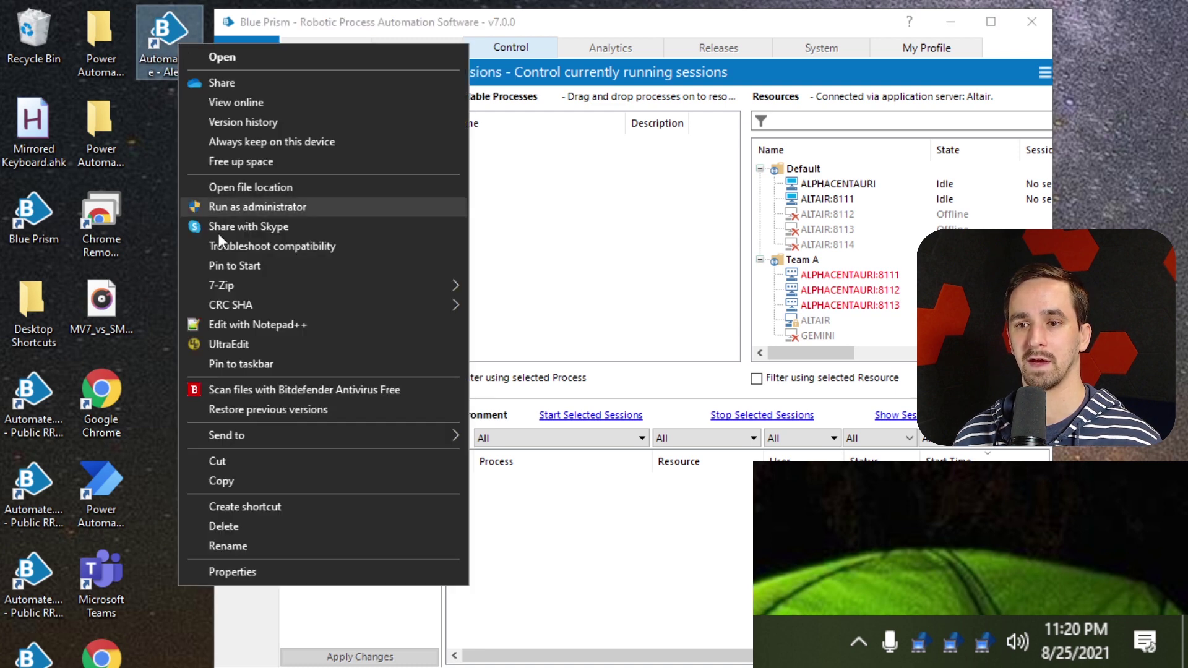
pyautogui.click(303, 564)
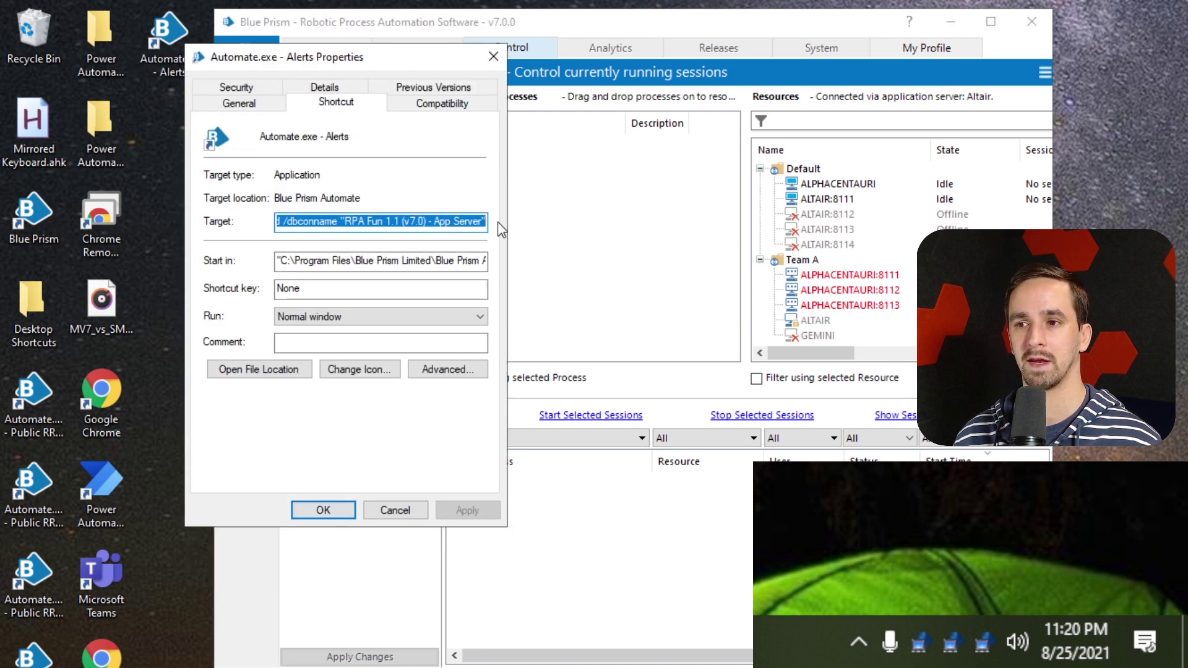
pyautogui.click(477, 223)
pyautogui.hotkey('ctrl', 'a')
pyautogui.hotkey('ctrl', 'c')
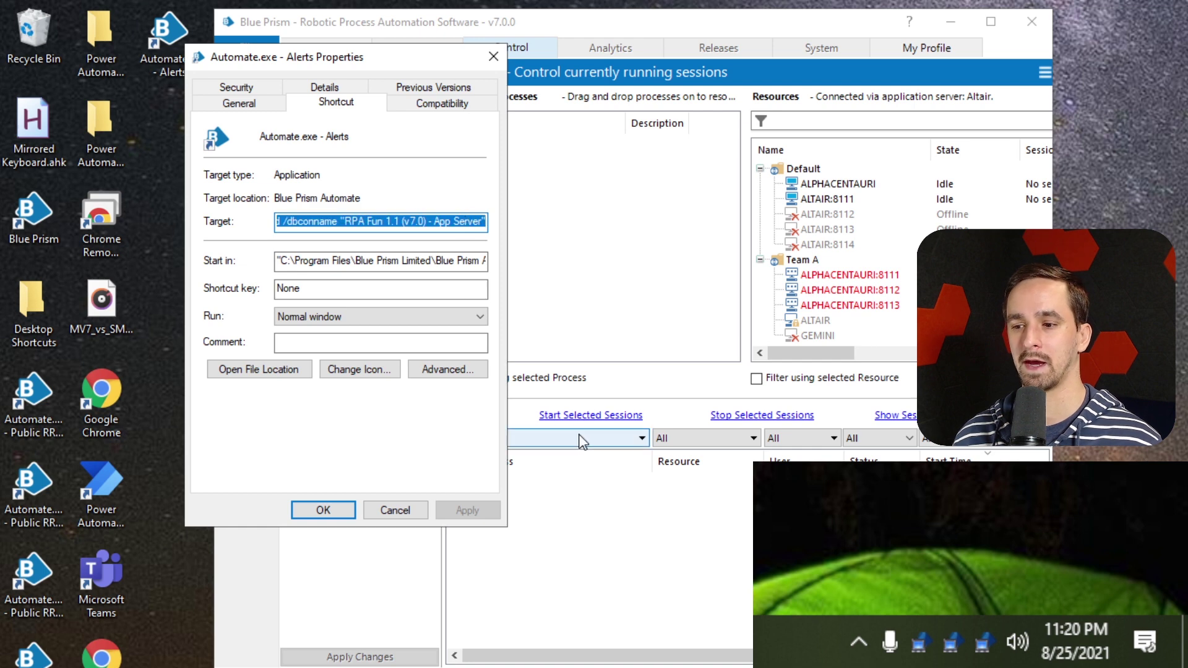
# Paste the target command into Notepad and enlarge the text
pyautogui.hotkey('alt', 'Tab')
pyautogui.hotkey('ctrl', 'v')
pyautogui.hotkey('ctrl', '+')
pyautogui.hotkey('ctrl', '+')
pyautogui.hotkey('ctrl', '+')
pyautogui.hotkey('ctrl', '+')
pyautogui.hotkey('ctrl', '+')
pyautogui.hotkey('ctrl', '+')
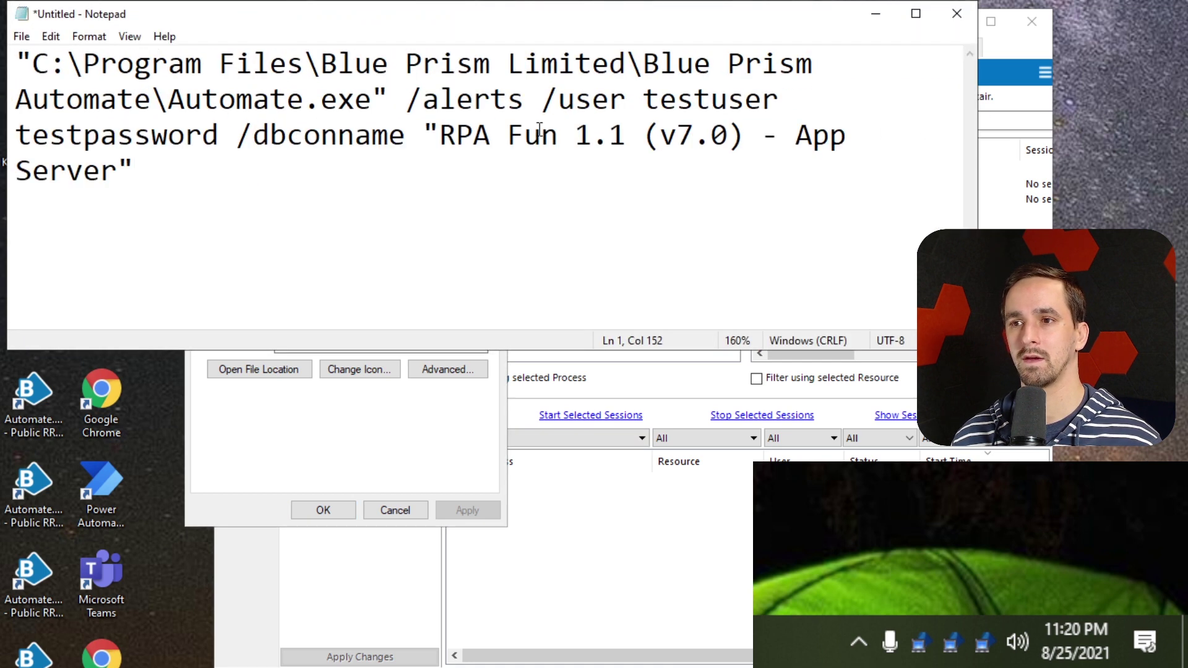
pyautogui.hotkey('ctrl', '+')
pyautogui.hotkey('ctrl', '+')
# Break the command so /alerts and /dbconname each start on their own line
pyautogui.click(453, 113)
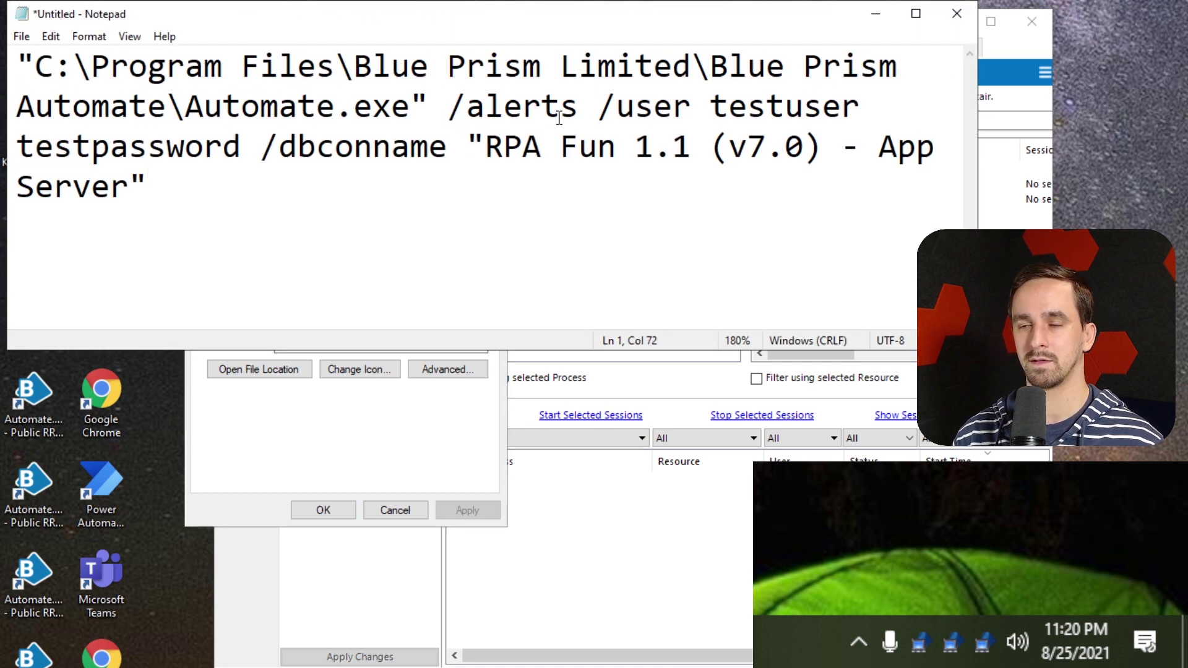
pyautogui.press('BackSpace')
pyautogui.press('Return')
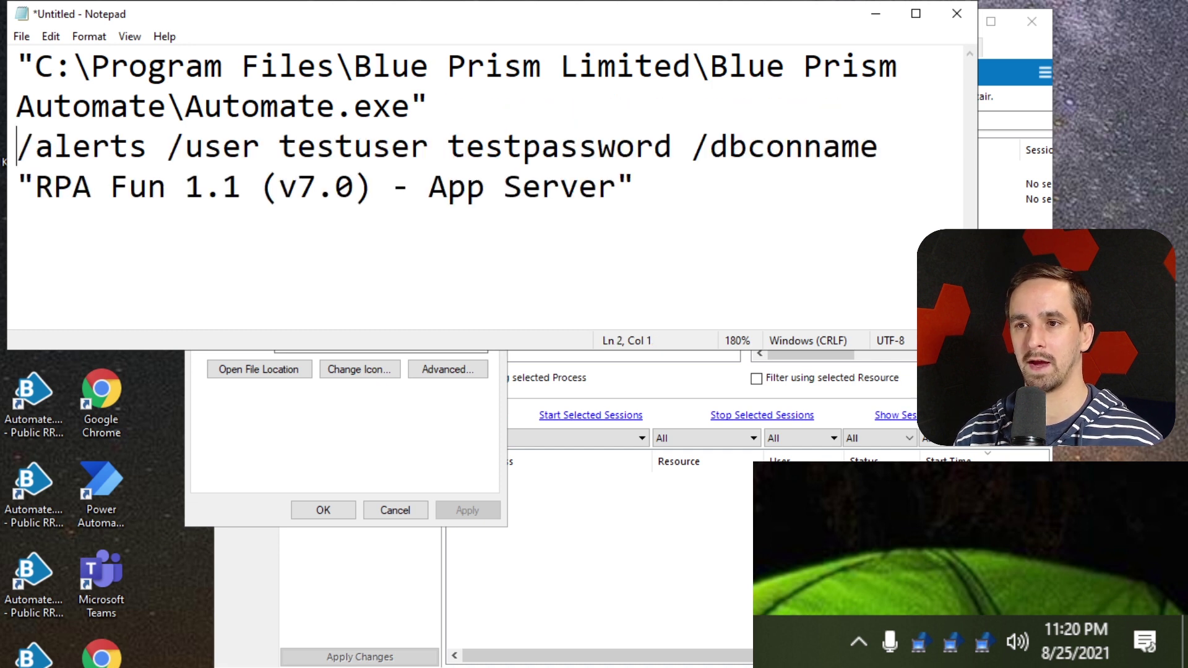
pyautogui.click(693, 147)
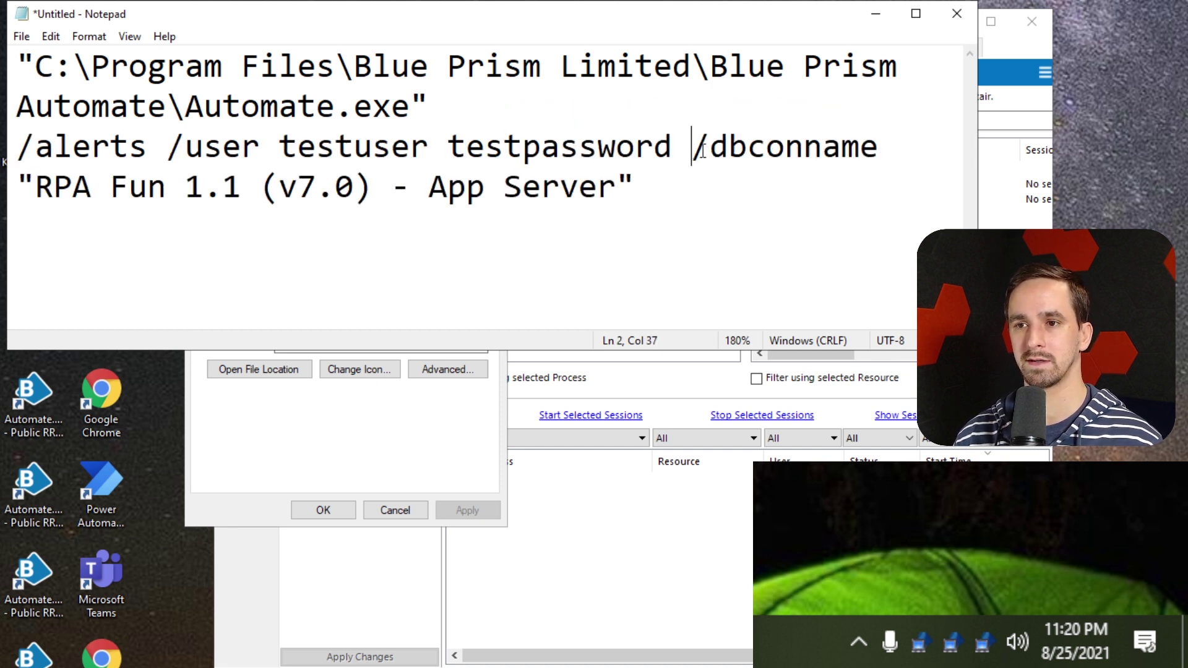
pyautogui.press('BackSpace')
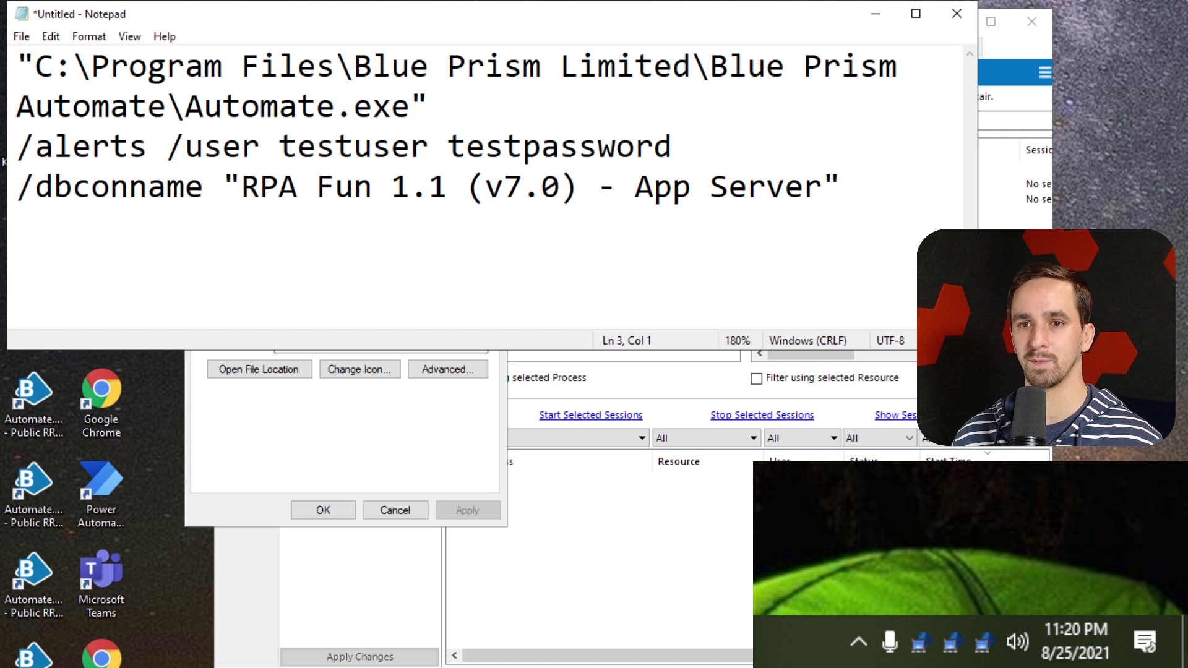
# Widen Notepad and review the executable path and /alerts switch lines
pyautogui.click(618, 98)
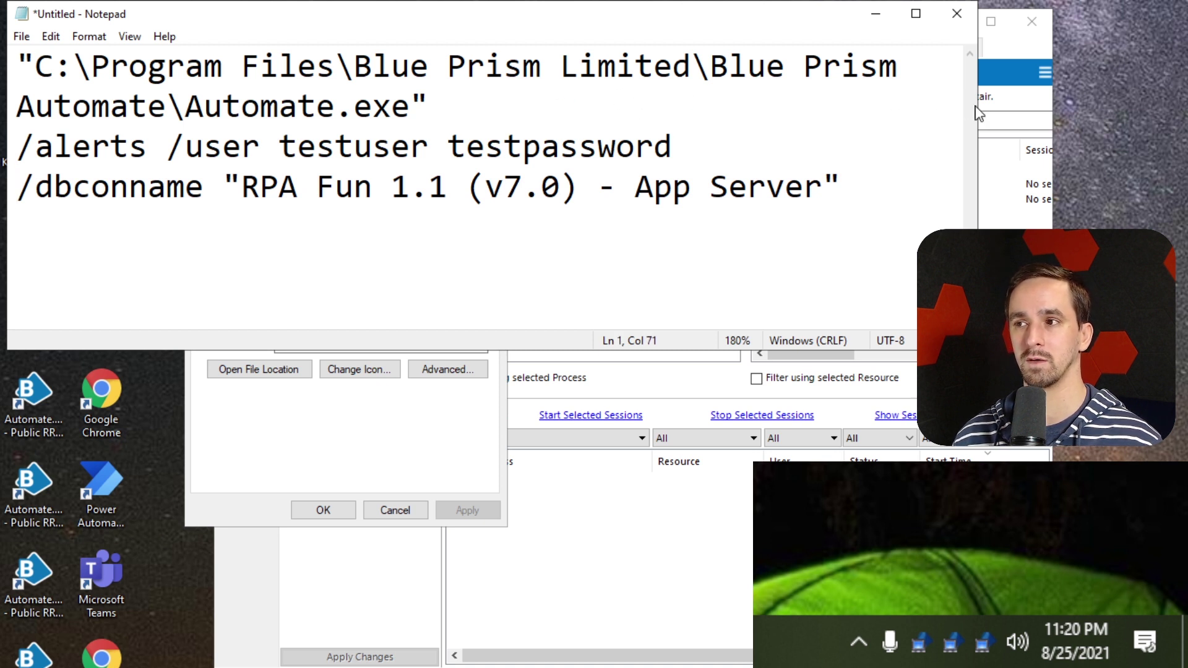
pyautogui.moveTo(978, 107); pyautogui.dragTo(1035, 106)
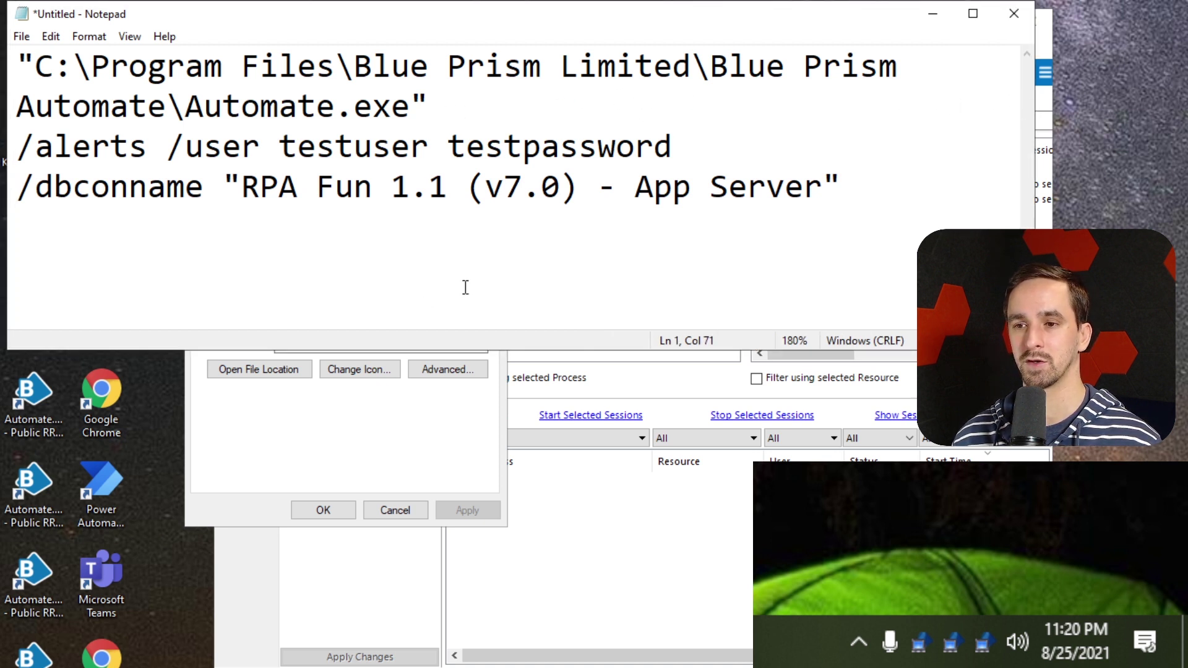
pyautogui.moveTo(477, 95); pyautogui.dragTo(73, 68)
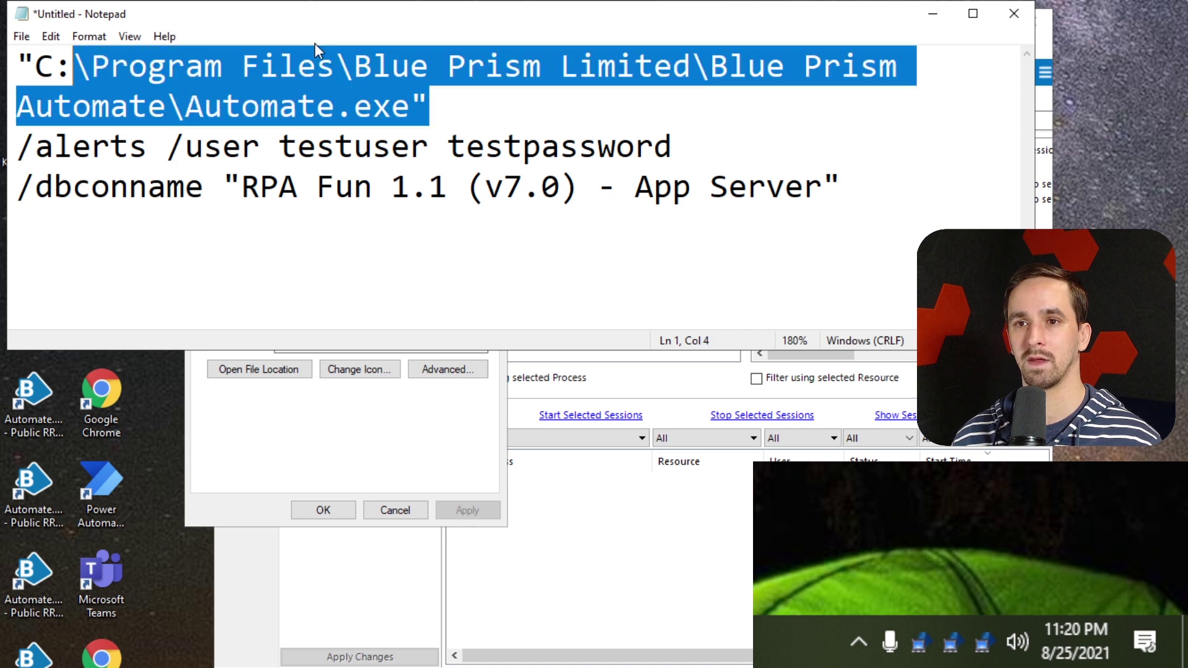
pyautogui.moveTo(324, 19); pyautogui.dragTo(353, 37)
pyautogui.click(189, 94)
pyautogui.click(447, 127)
pyautogui.moveTo(448, 131); pyautogui.dragTo(30, 86)
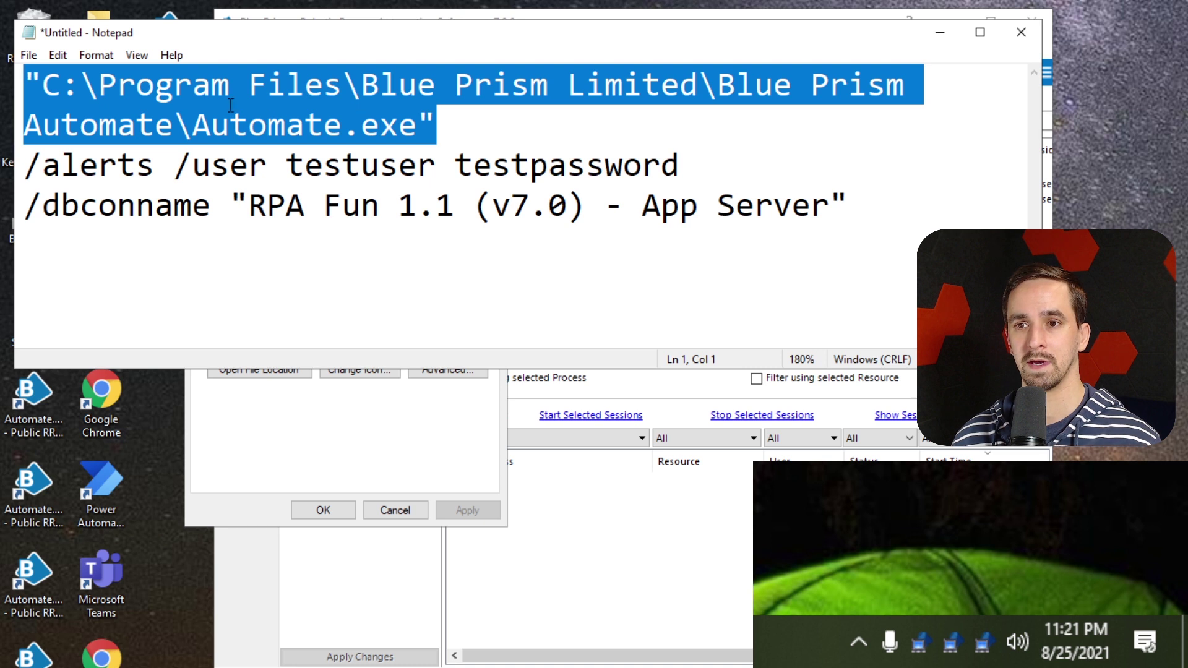
pyautogui.click(465, 126)
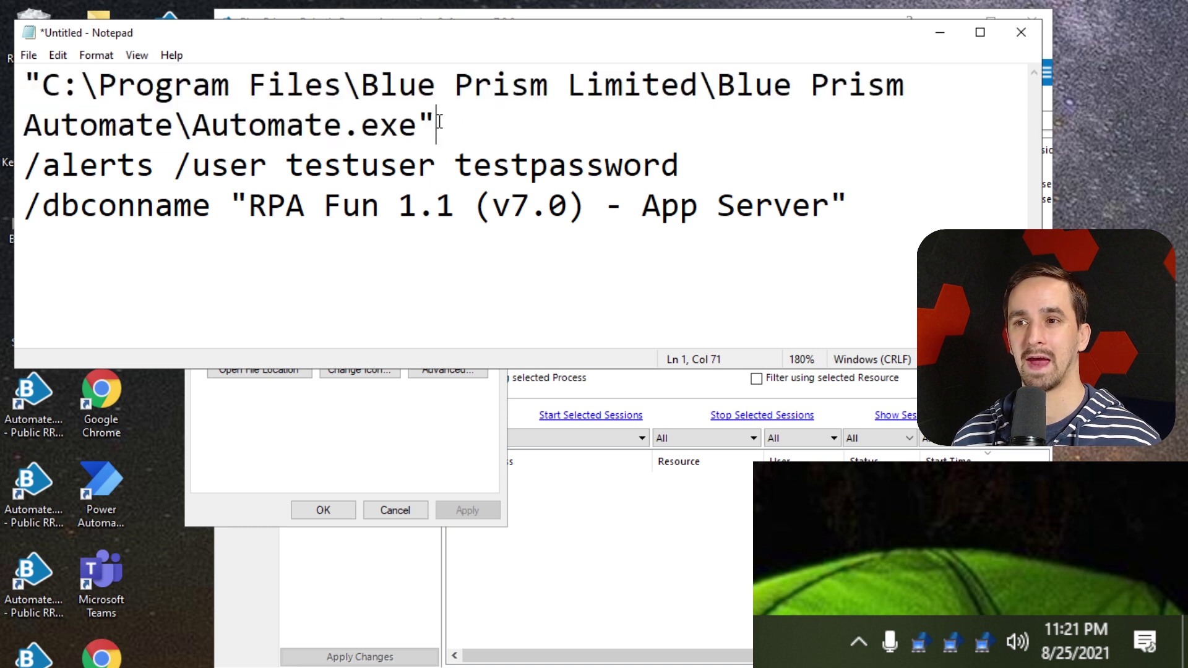
pyautogui.moveTo(32, 164); pyautogui.dragTo(698, 168)
pyautogui.click(229, 164)
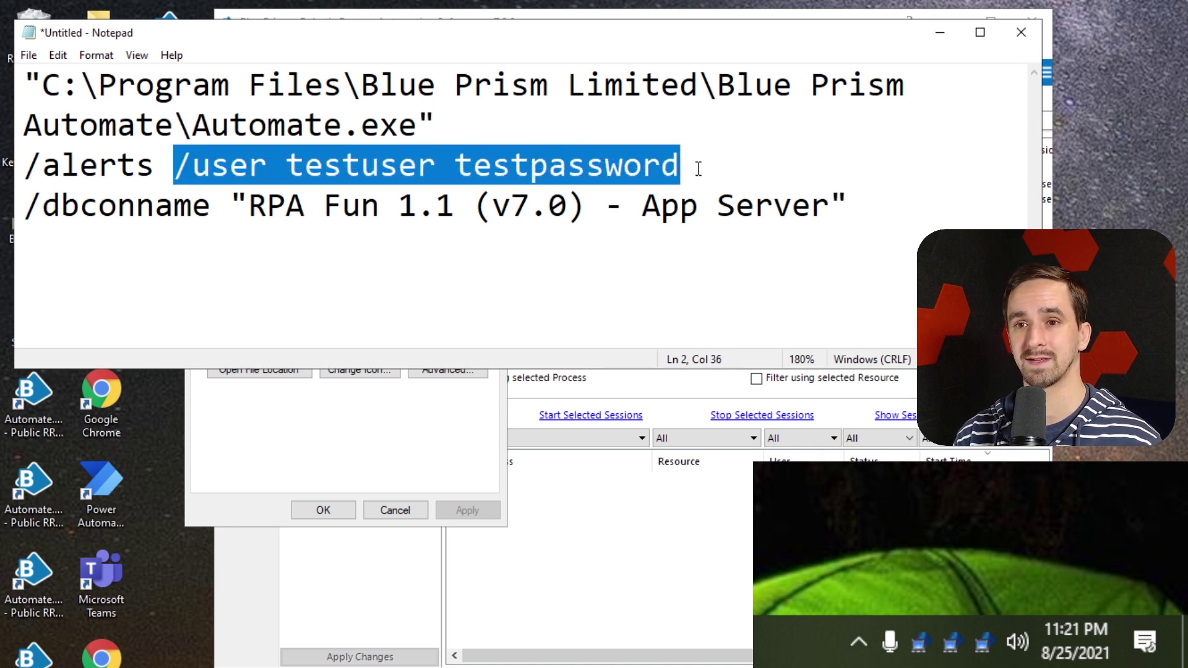
# Undo the /sso edit to keep /user credentials, then remove and re-paste the /dbconname line
pyautogui.write('/sso')
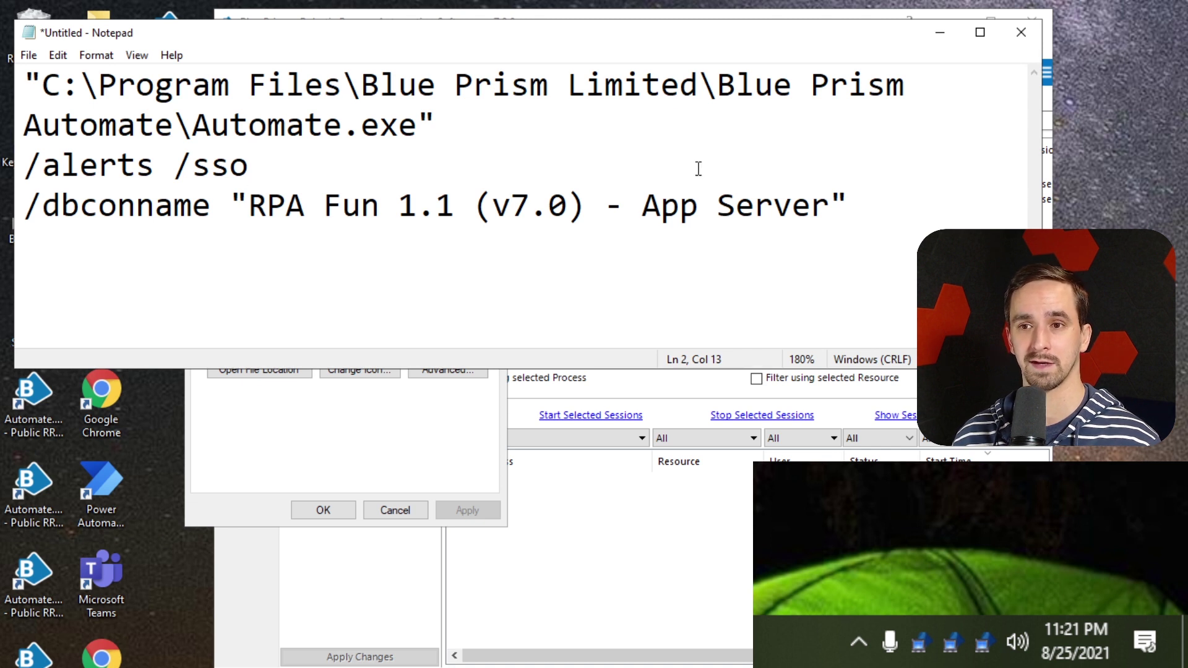
pyautogui.hotkey('ctrl', 'z')
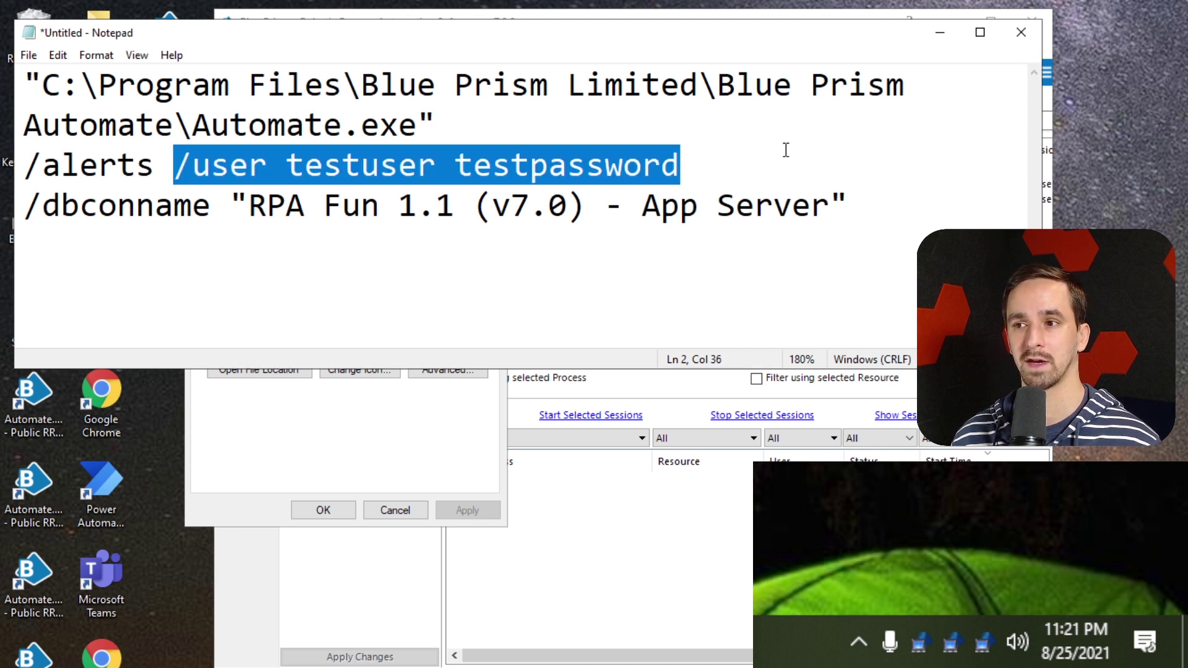
pyautogui.click(88, 191)
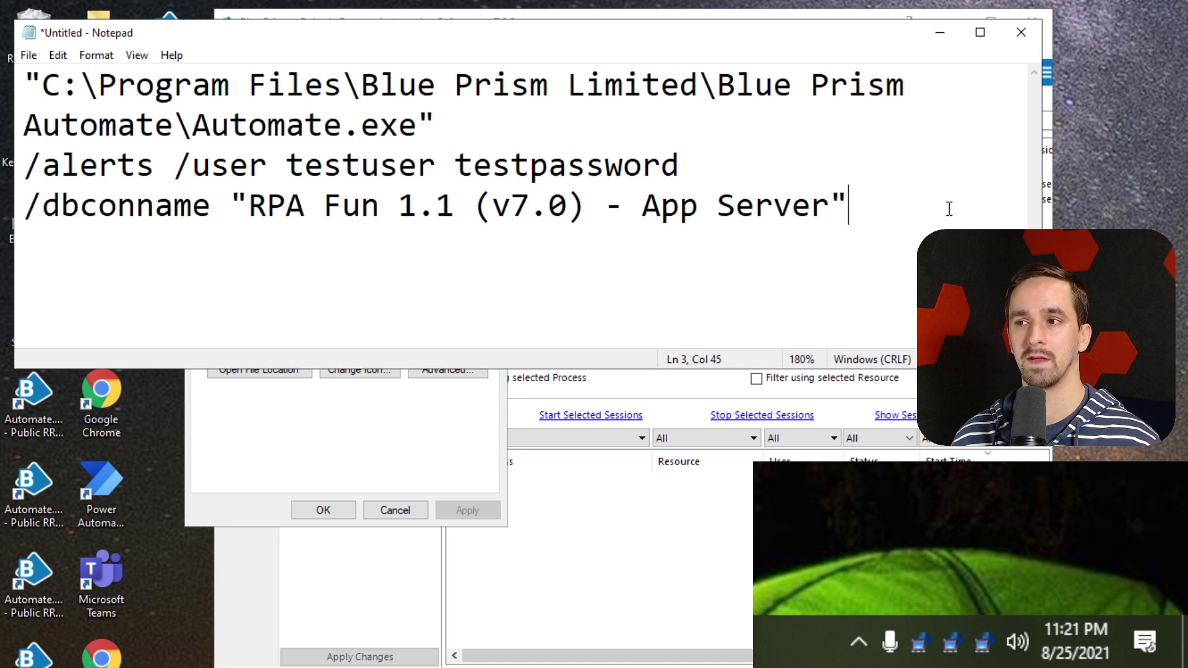
pyautogui.moveTo(944, 204); pyautogui.dragTo(16, 214)
pyautogui.hotkey('ctrl', 'c')
pyautogui.press('BackSpace')
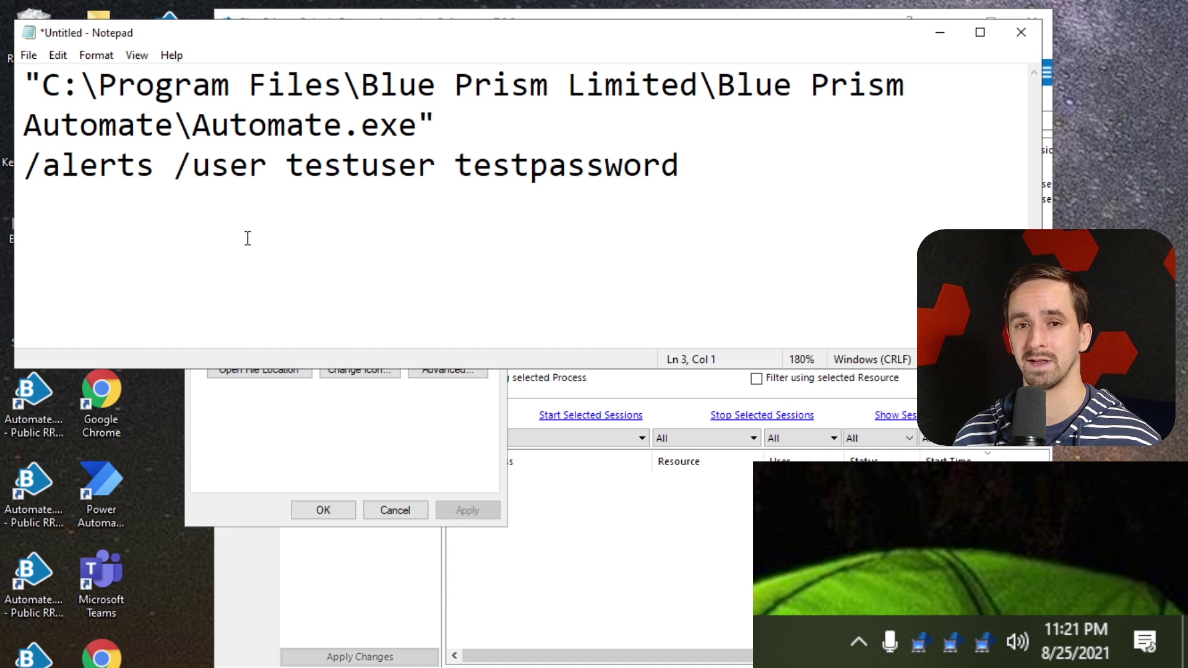
pyautogui.hotkey('ctrl', 'v')
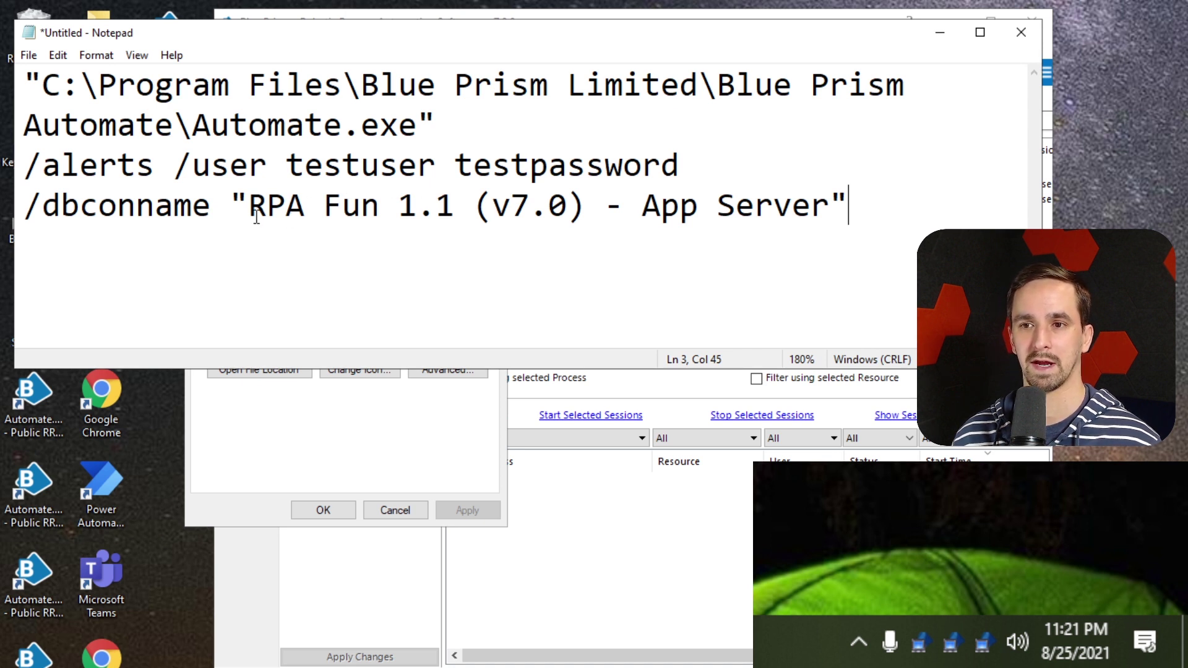
# Select the quoted connection name in the /dbconname option
pyautogui.click(40, 206)
pyautogui.moveTo(40, 206); pyautogui.dragTo(845, 208)
pyautogui.click(270, 207)
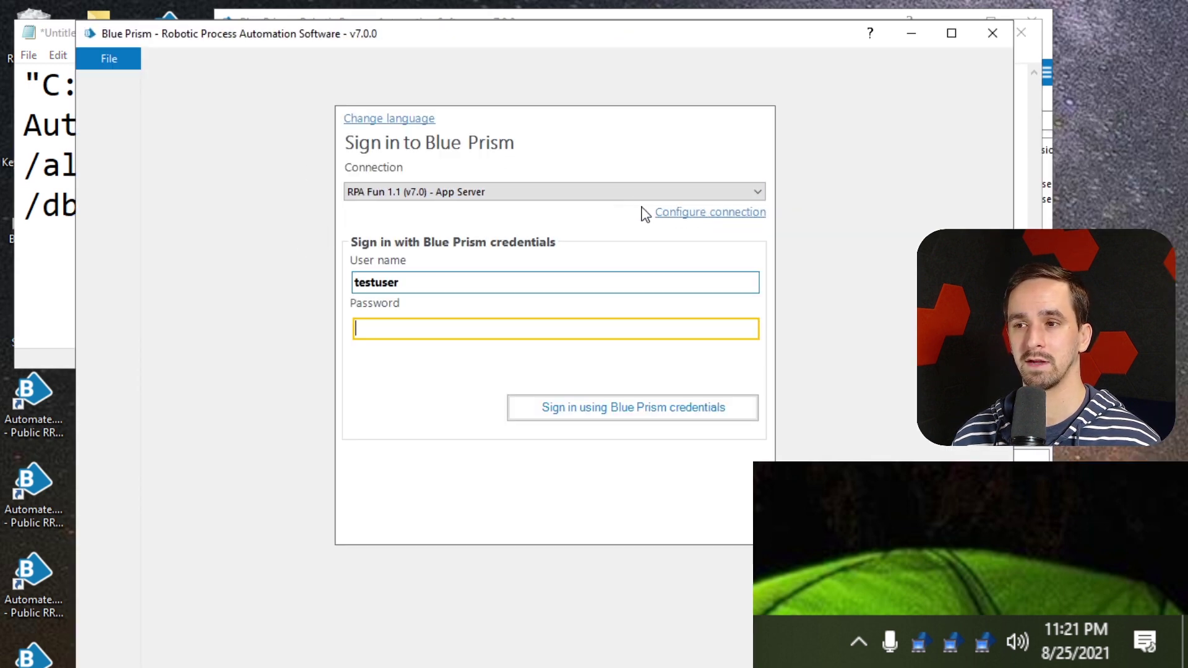
# Verify in Configure connection that the name reads 'RPA Fun 1.1 (v7.0) - App Server', then return to Notepad
pyautogui.click(684, 213)
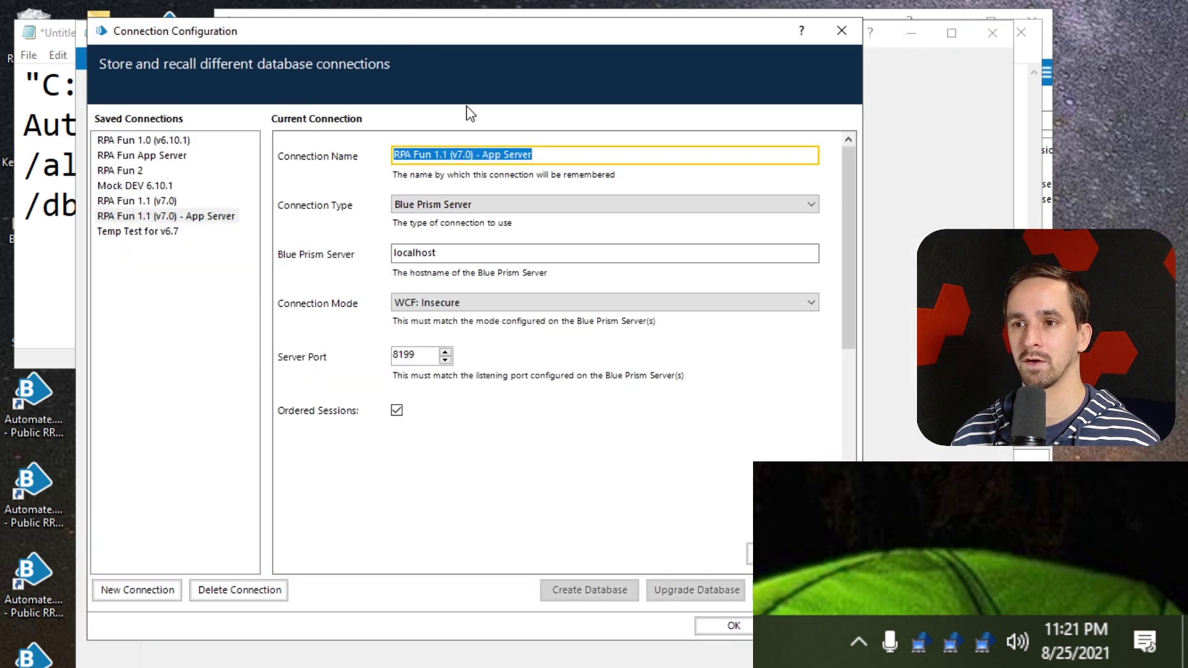
pyautogui.click(594, 158)
pyautogui.moveTo(594, 158); pyautogui.dragTo(306, 139)
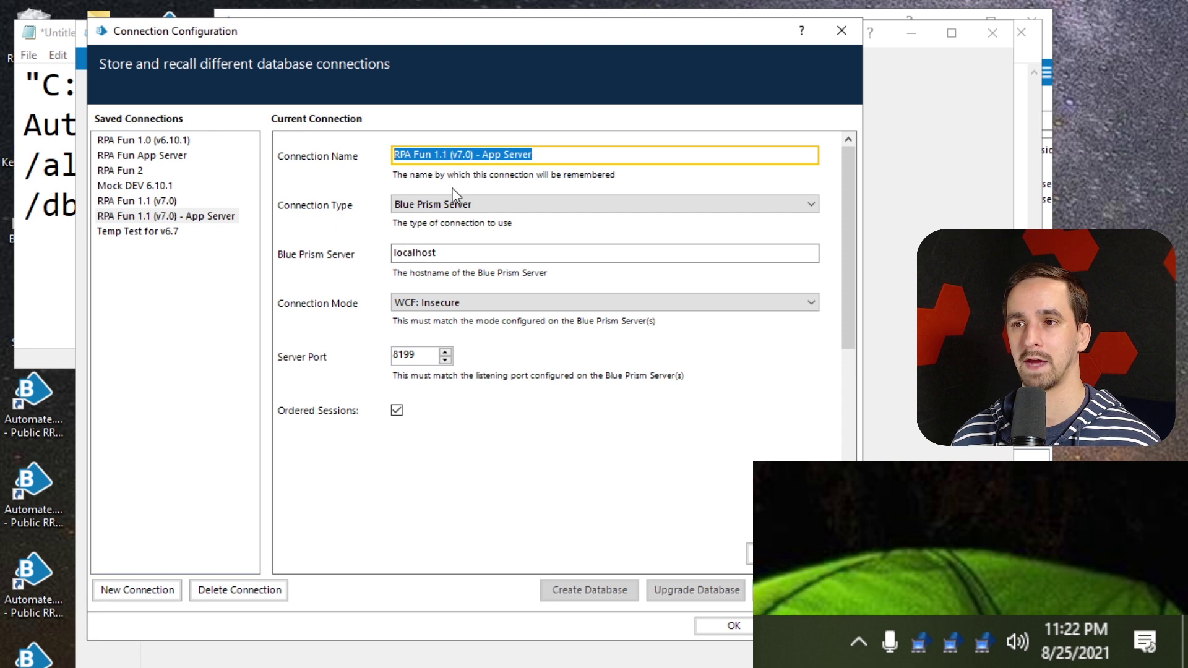
pyautogui.click(848, 32)
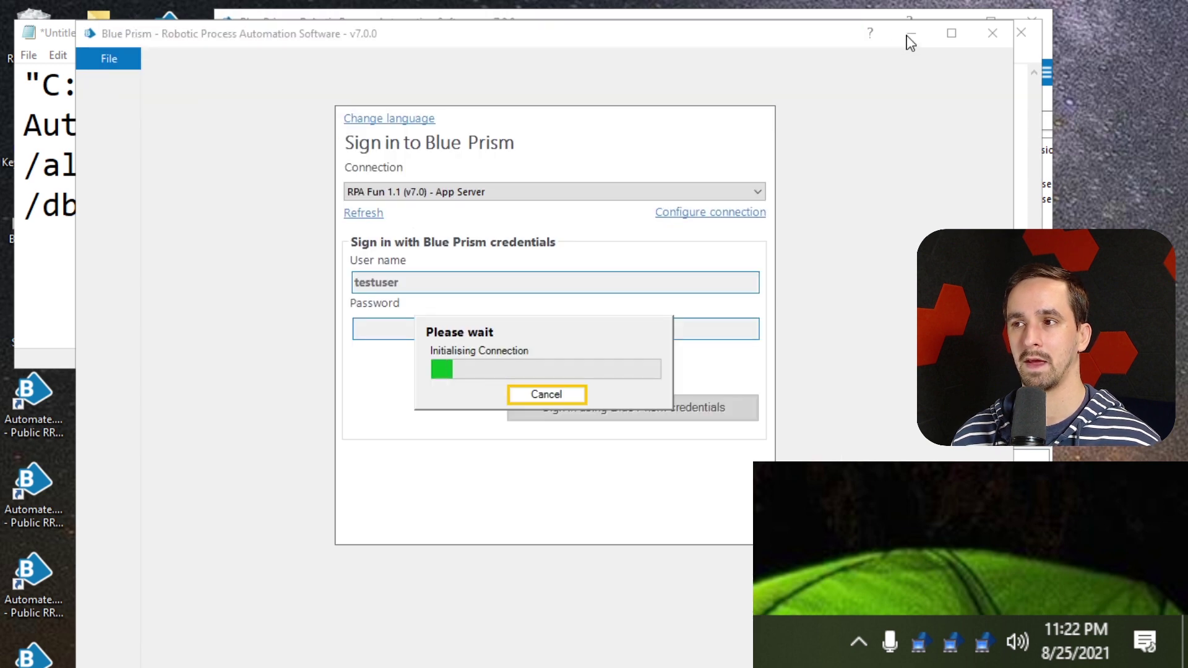
pyautogui.hotkey('alt', 'Tab')
pyautogui.click(416, 206)
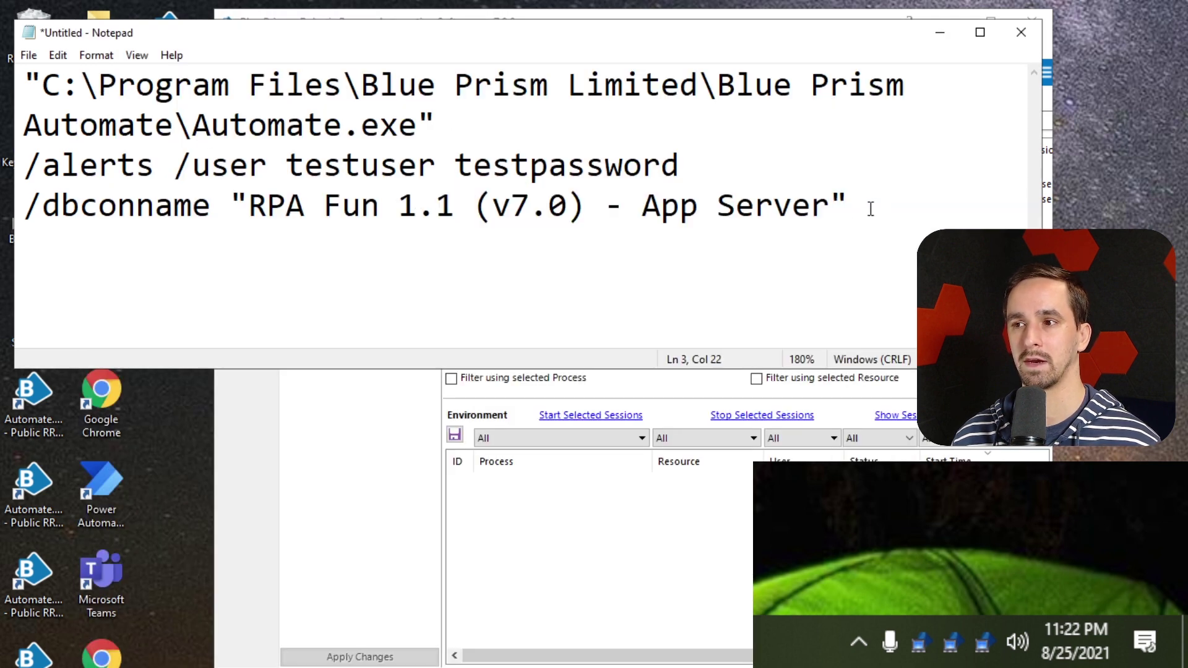
# Place the edit point after the Automate.exe path and launch a Command Prompt
pyautogui.moveTo(829, 205); pyautogui.dragTo(252, 208)
pyautogui.click(830, 197)
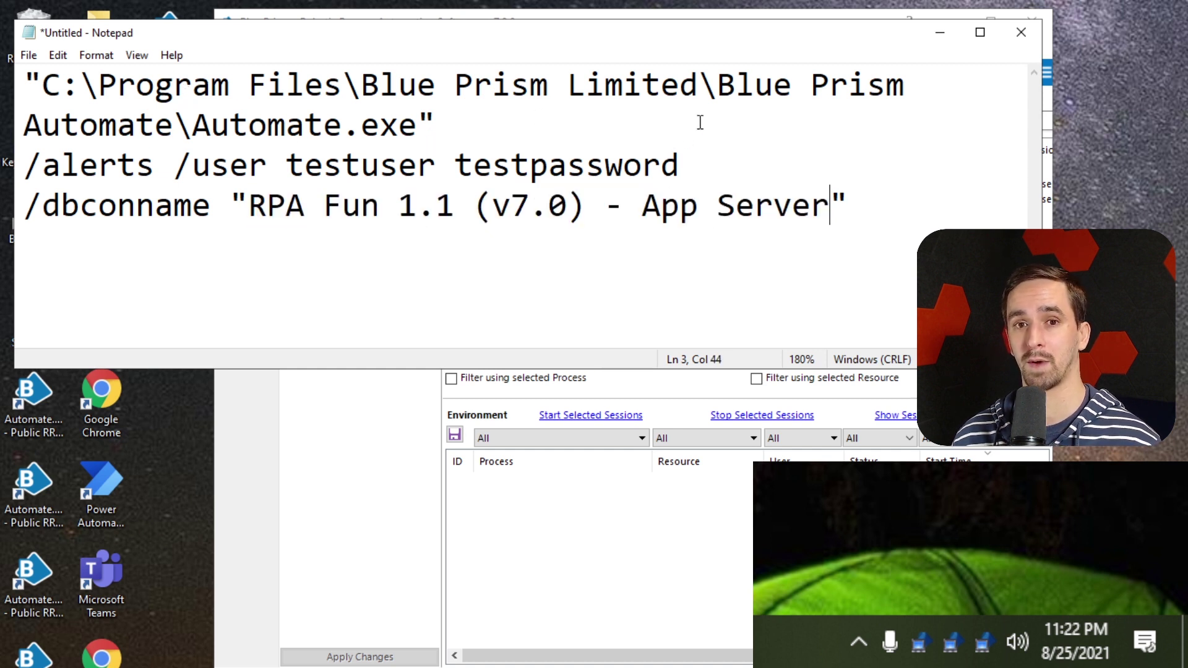
pyautogui.click(748, 138)
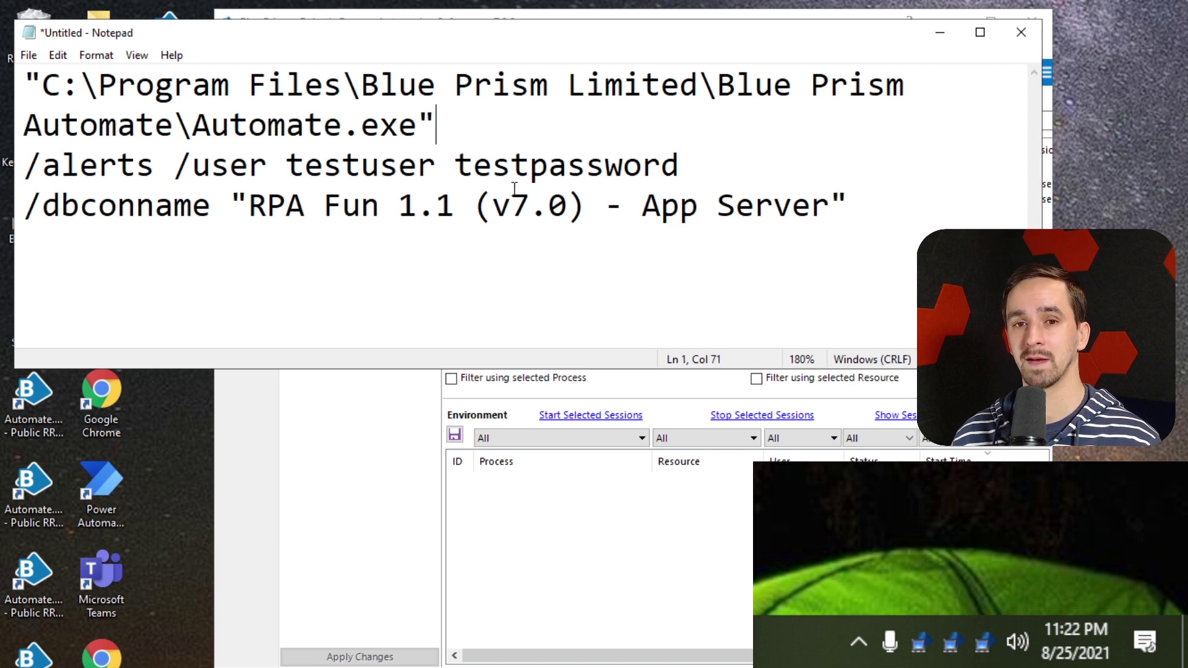
pyautogui.press('super')
pyautogui.write('cmd')
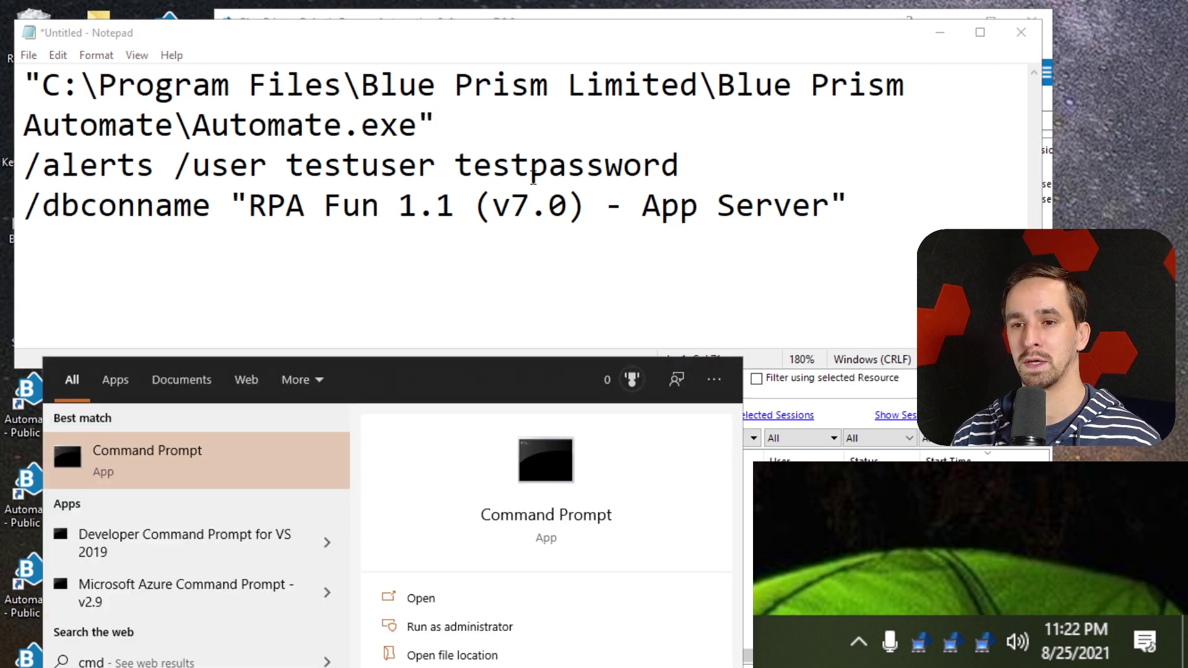
pyautogui.press('Return')
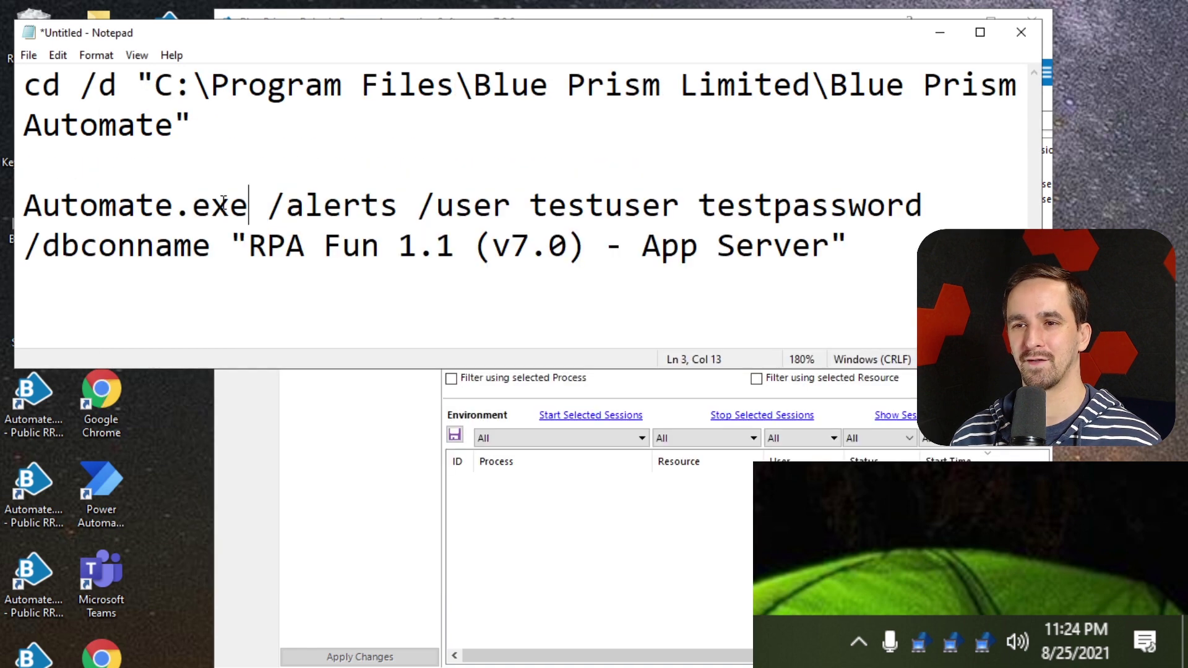
# Delete the .exe extension so the second line reads Automate /alerts
pyautogui.hotkey('shift', 'Home')
pyautogui.hotkey('shift', 'Right')
pyautogui.hotkey('shift', 'Right')
pyautogui.hotkey('shift', 'Right')
pyautogui.hotkey('shift', 'Right')
pyautogui.hotkey('shift', 'Right')
pyautogui.hotkey('shift', 'Right')
pyautogui.hotkey('shift', 'Right')
pyautogui.hotkey('shift', 'Right')
pyautogui.press('BackSpace')
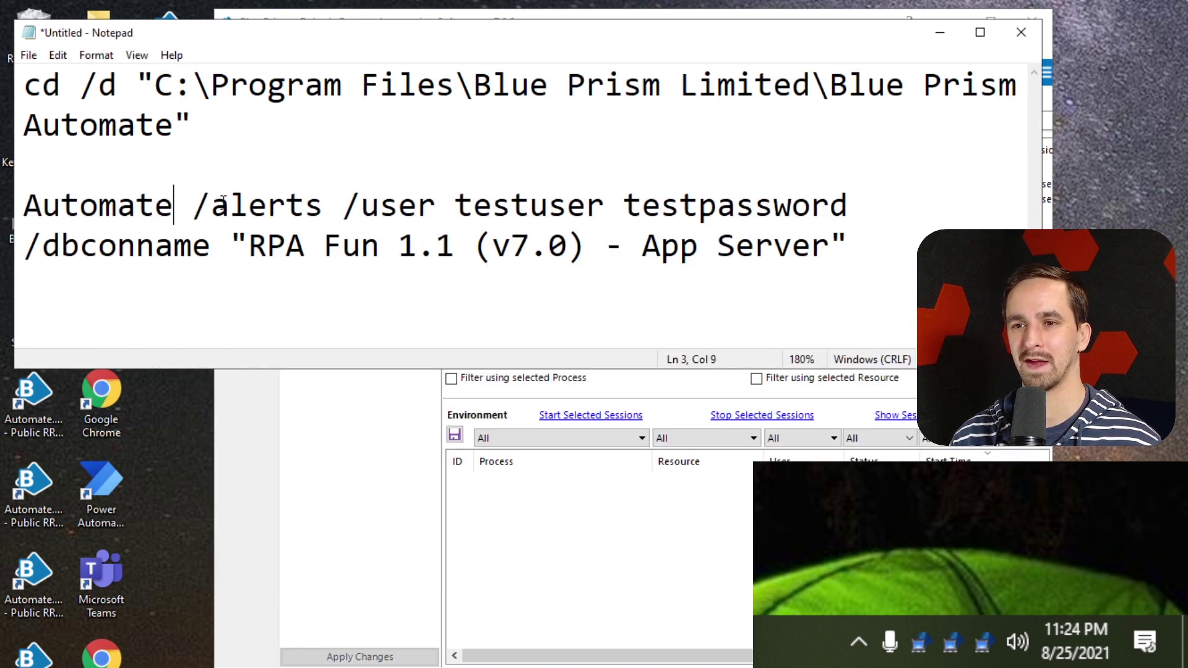
pyautogui.press('Up')
pyautogui.press('Up')
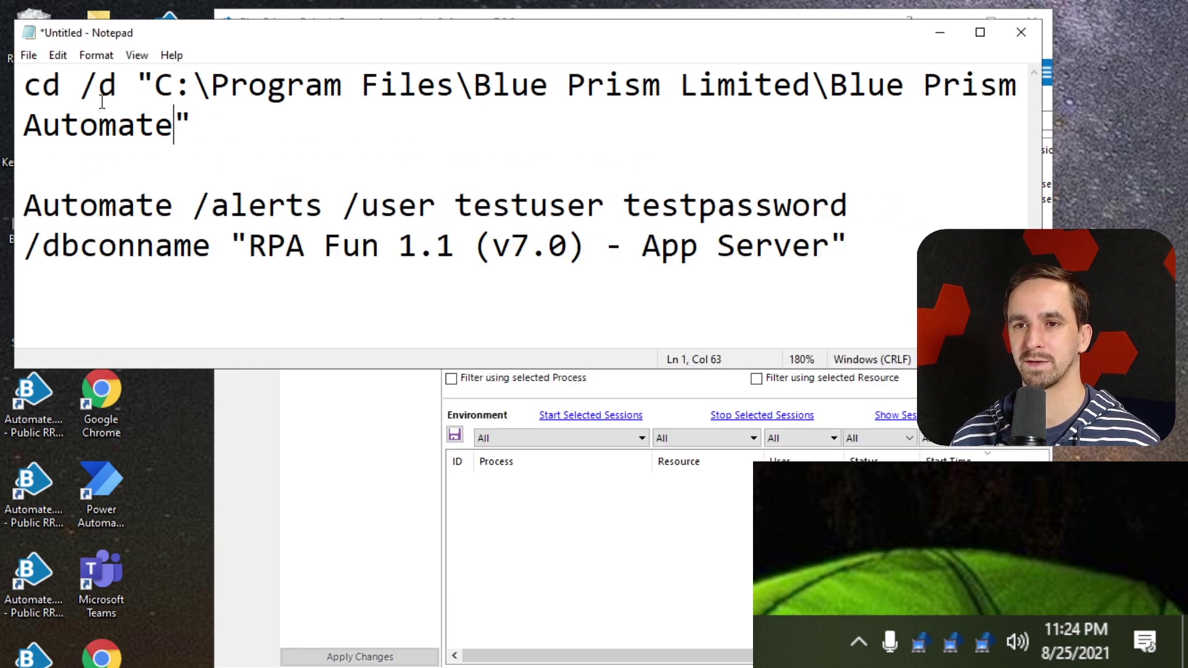
# Copy the cd /d "C:\Program Files\Blue Prism Limited\Blue Prism Automate" line into a new Command Prompt
pyautogui.moveTo(211, 129); pyautogui.dragTo(23, 90)
pyautogui.hotkey('ctrl', 'c')
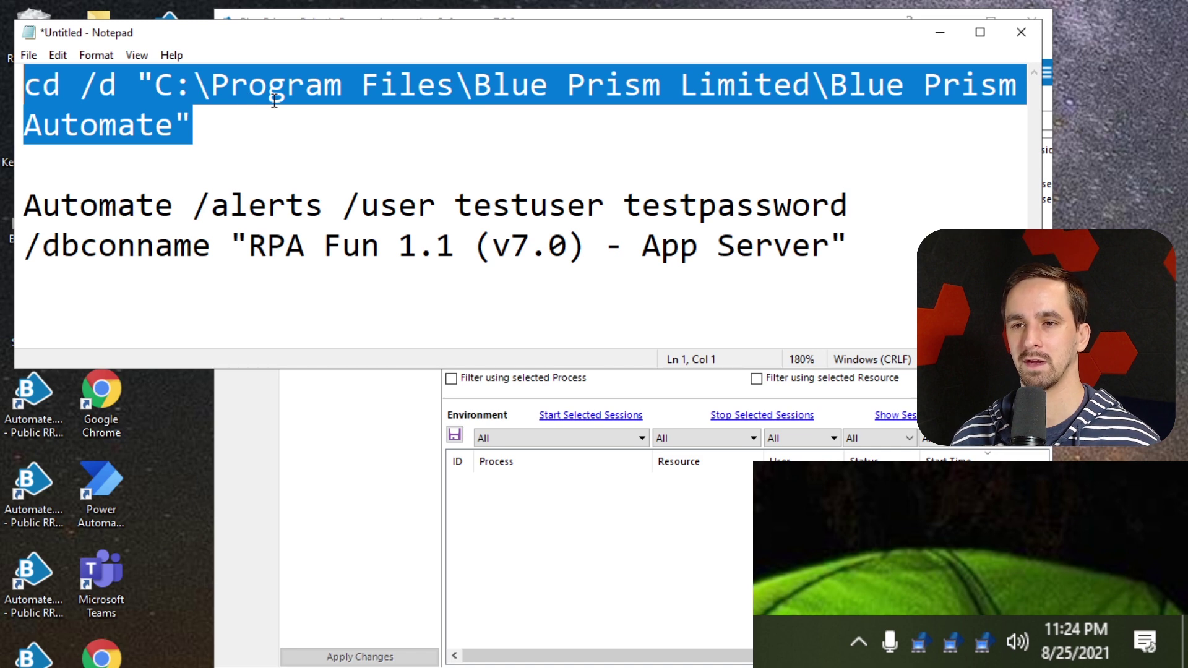
pyautogui.press('super')
pyautogui.write('cmd')
pyautogui.press('Return')
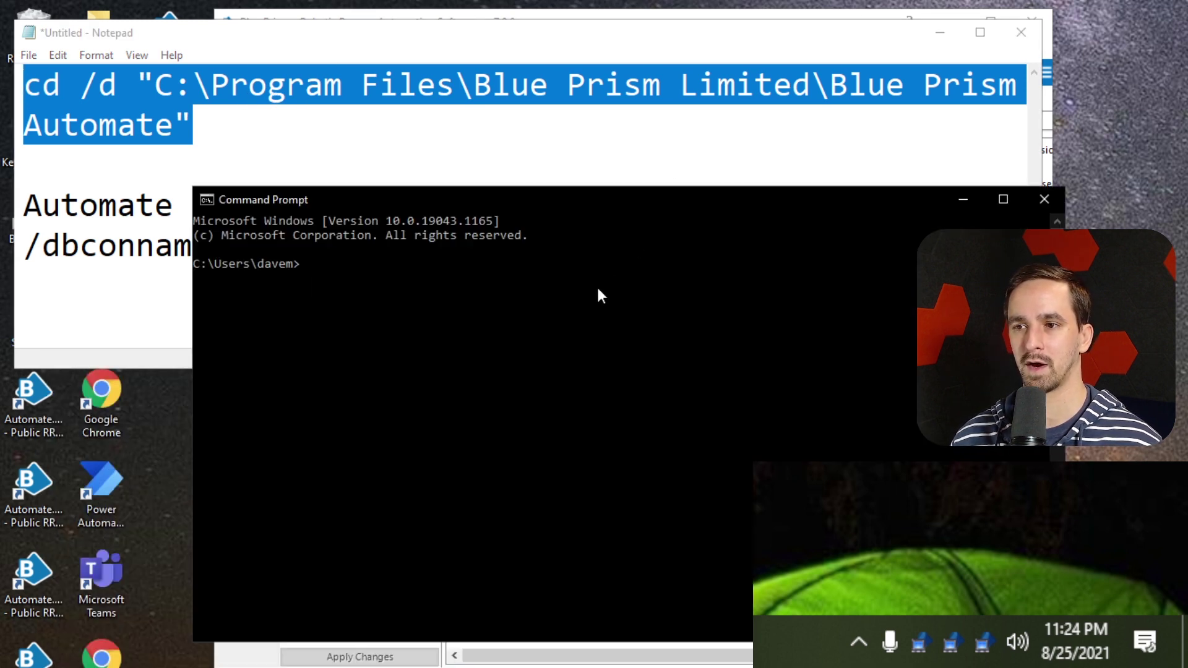
# Run the pasted cd /d command, then paste and run the Automate /alerts line from Notepad
pyautogui.hotkey('ctrl', 'v')
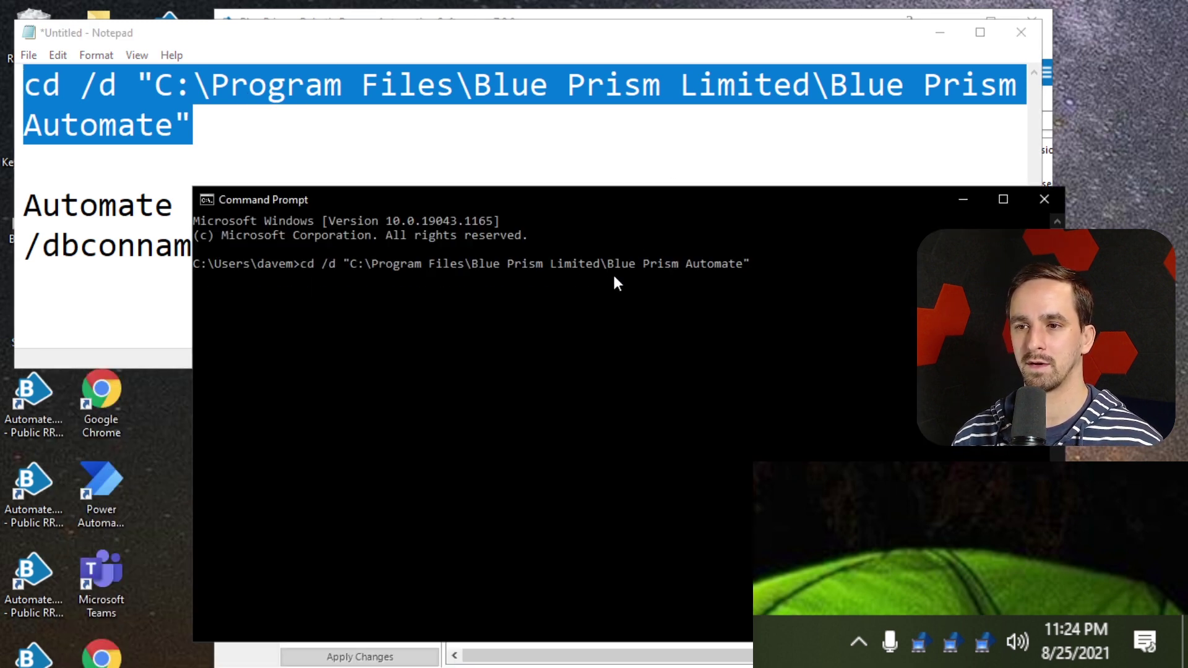
pyautogui.press('Return')
pyautogui.click(473, 154)
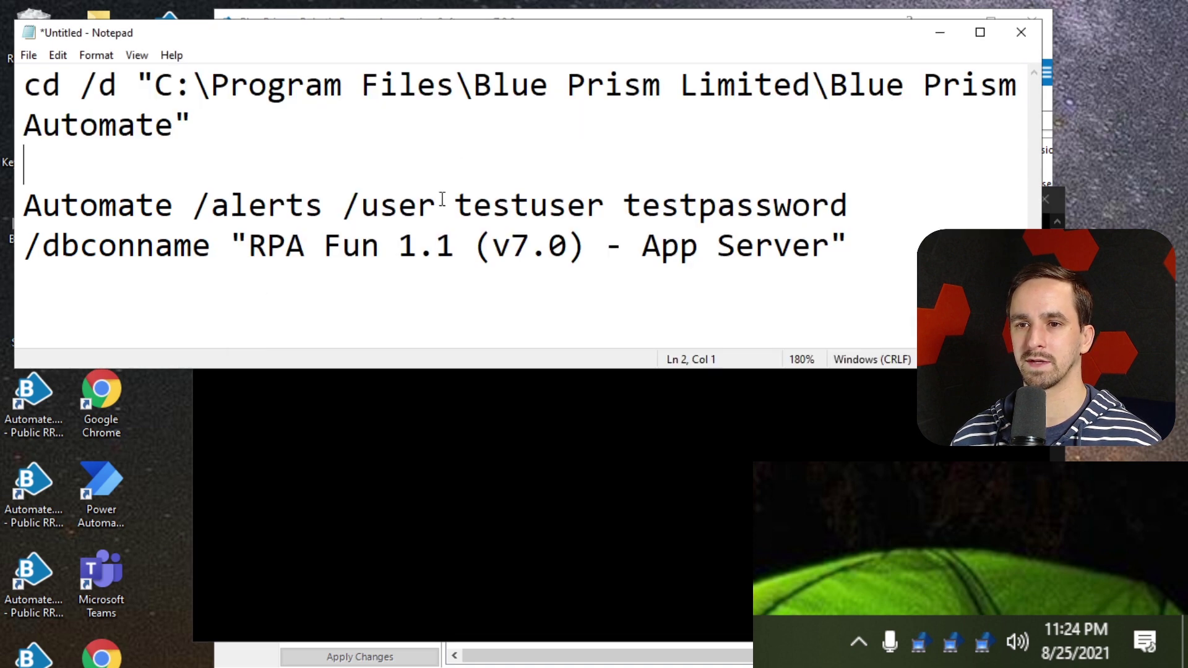
pyautogui.moveTo(875, 243); pyautogui.dragTo(6, 215)
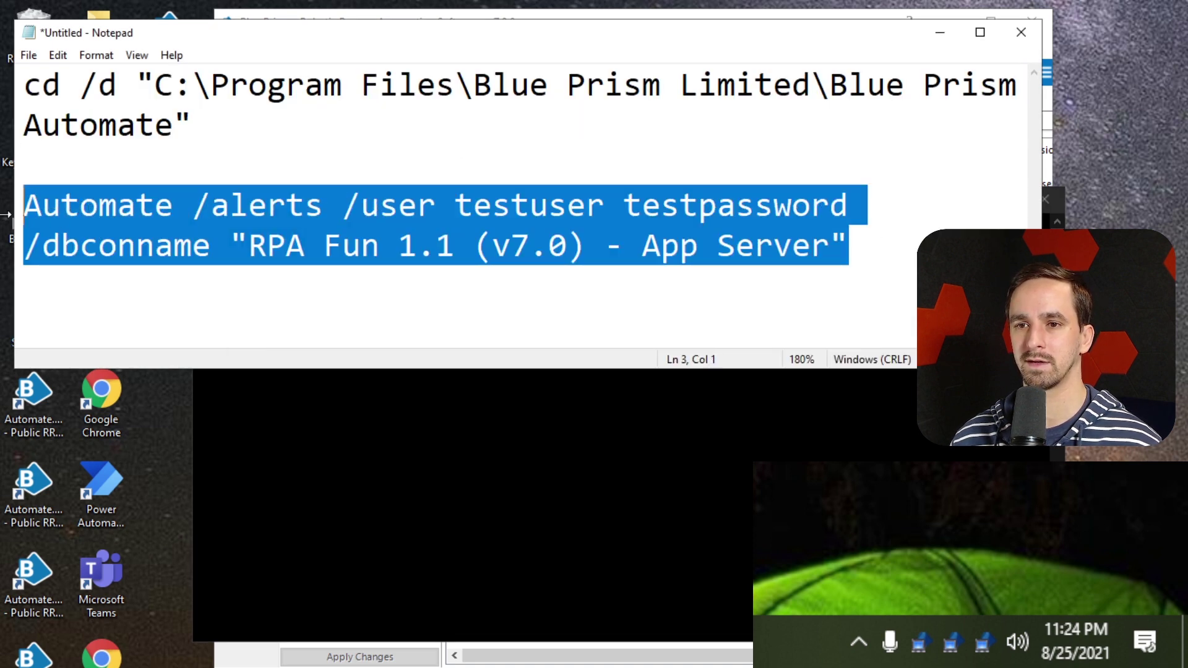
pyautogui.click(522, 462)
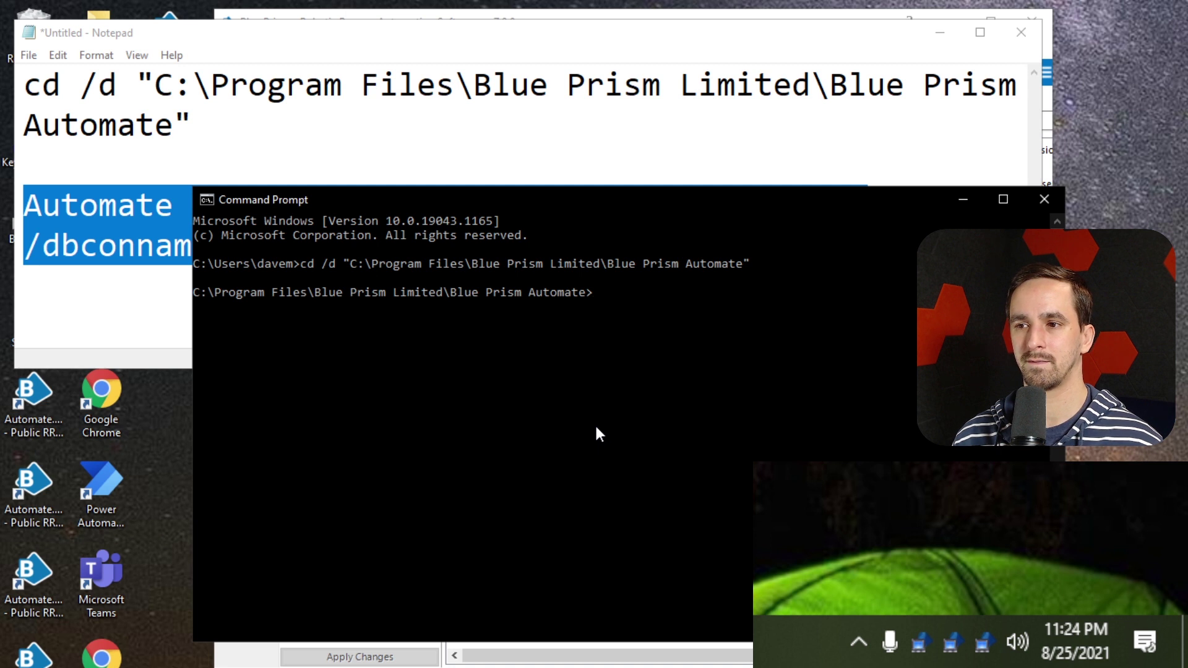
pyautogui.hotkey('ctrl', 'v')
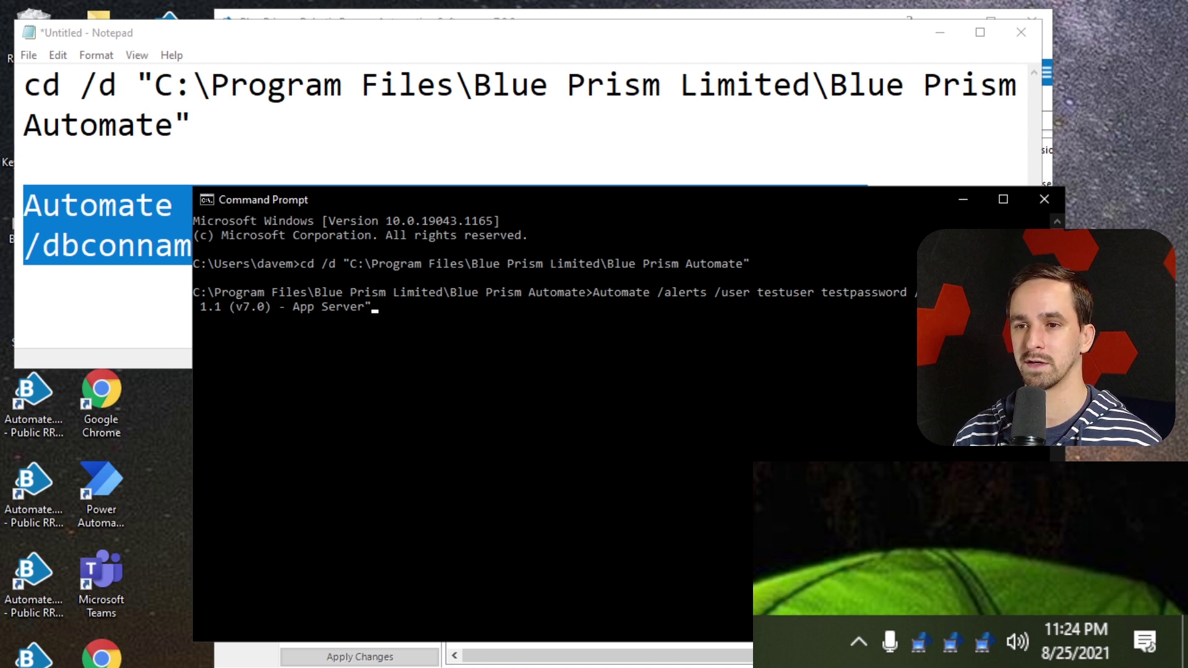
pyautogui.press('Return')
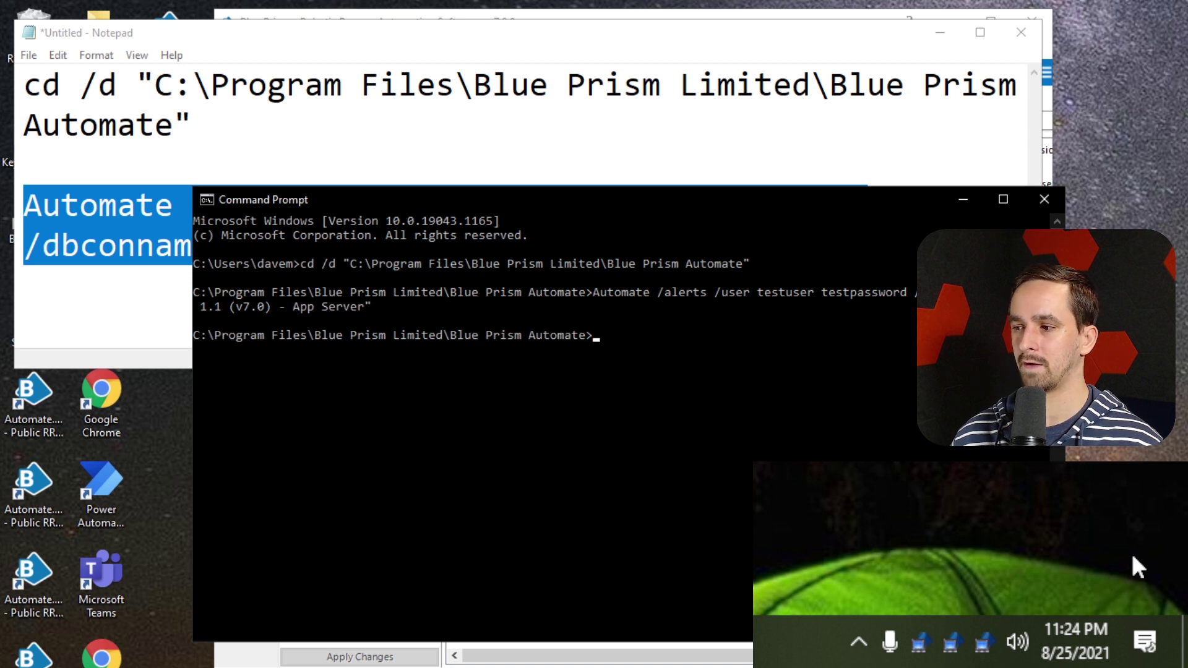
# Confirm the Process Alert Monitor started, exit it, and minimise Notepad
pyautogui.click(980, 657)
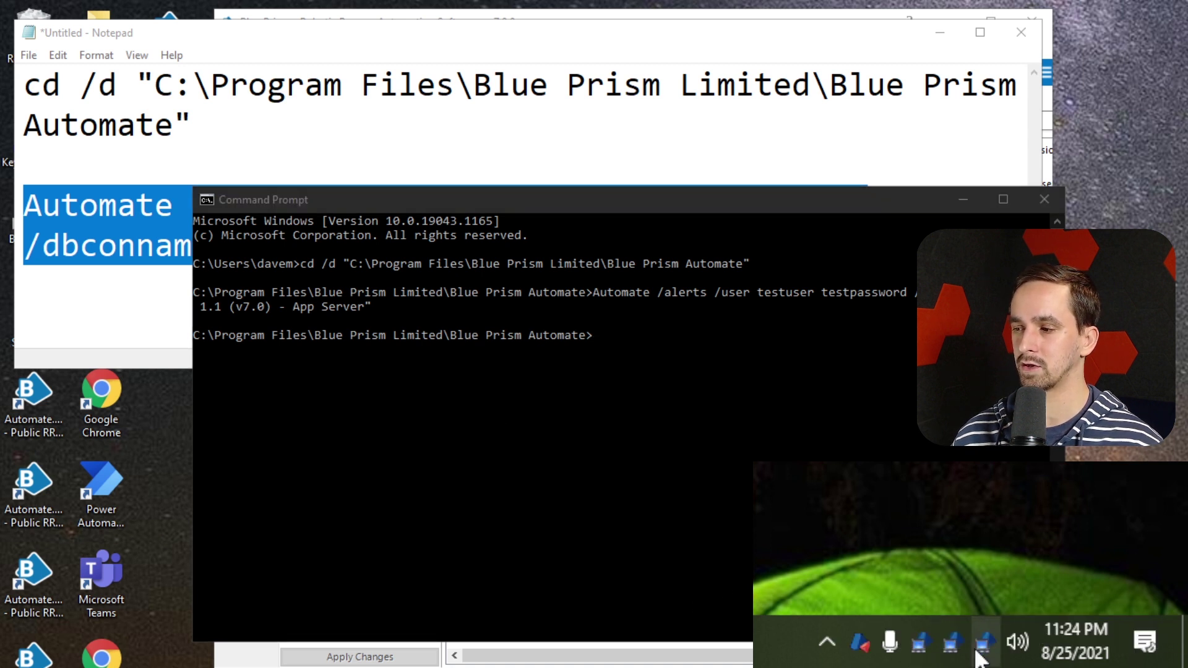
pyautogui.rightClick(862, 657)
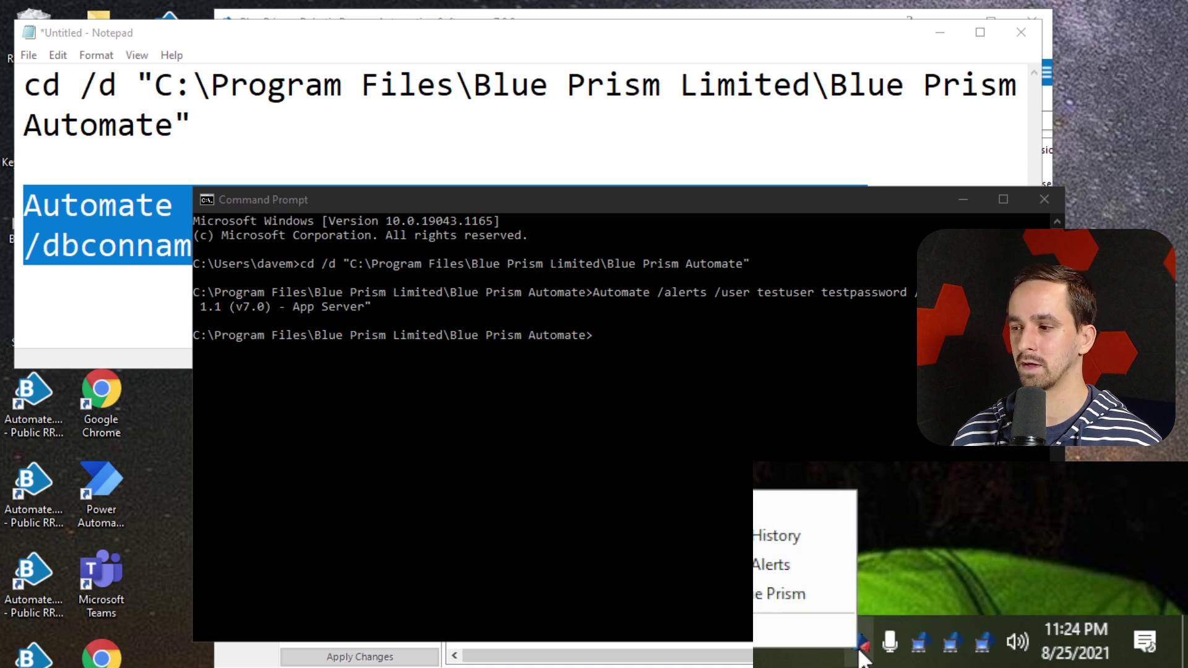
pyautogui.click(812, 643)
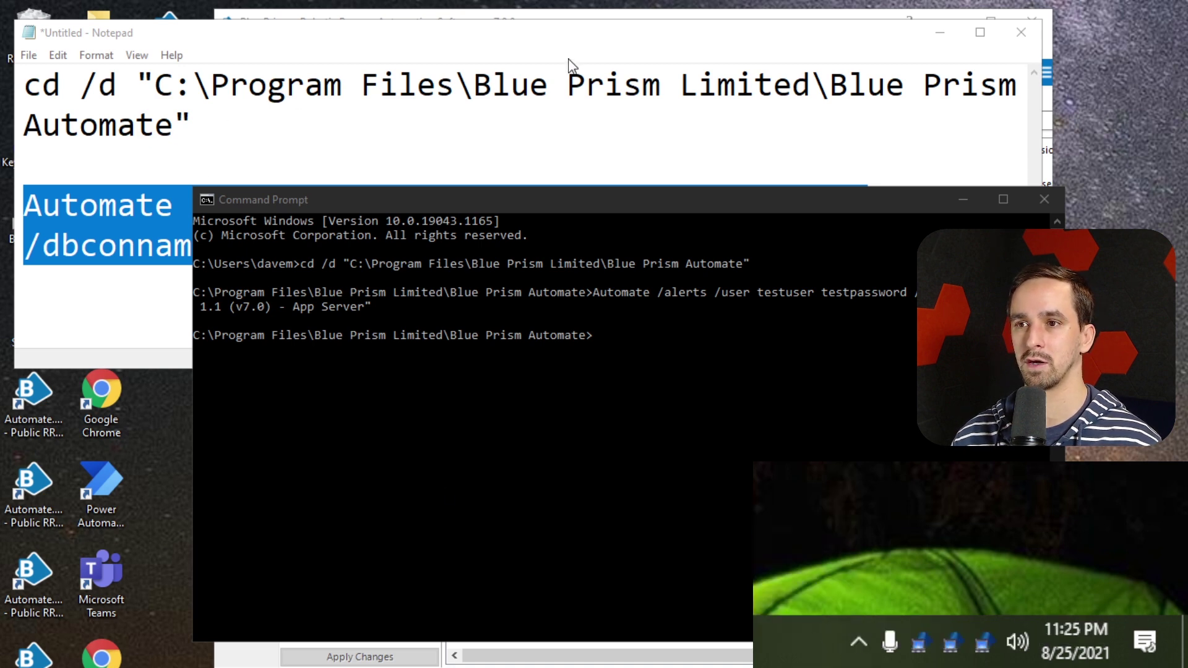
pyautogui.click(570, 64)
pyautogui.click(940, 32)
pyautogui.click(949, 122)
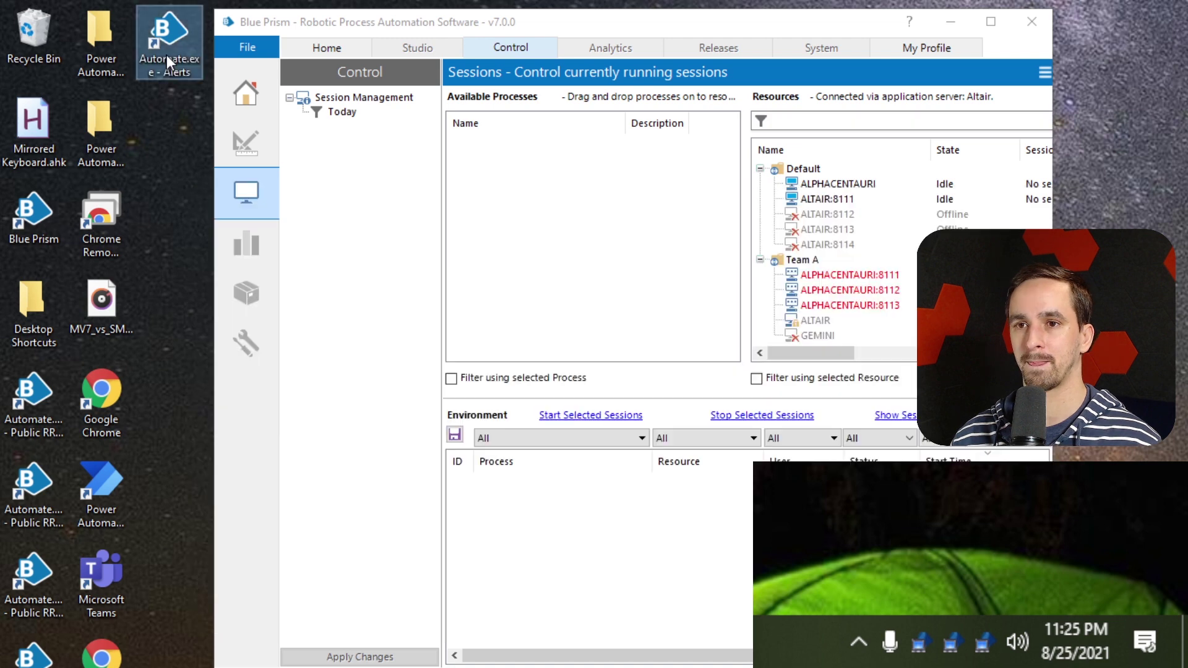
# Review the /alerts target in the Automate.exe - Alerts shortcut properties, then close with OK
pyautogui.rightClick(167, 38)
pyautogui.click(211, 562)
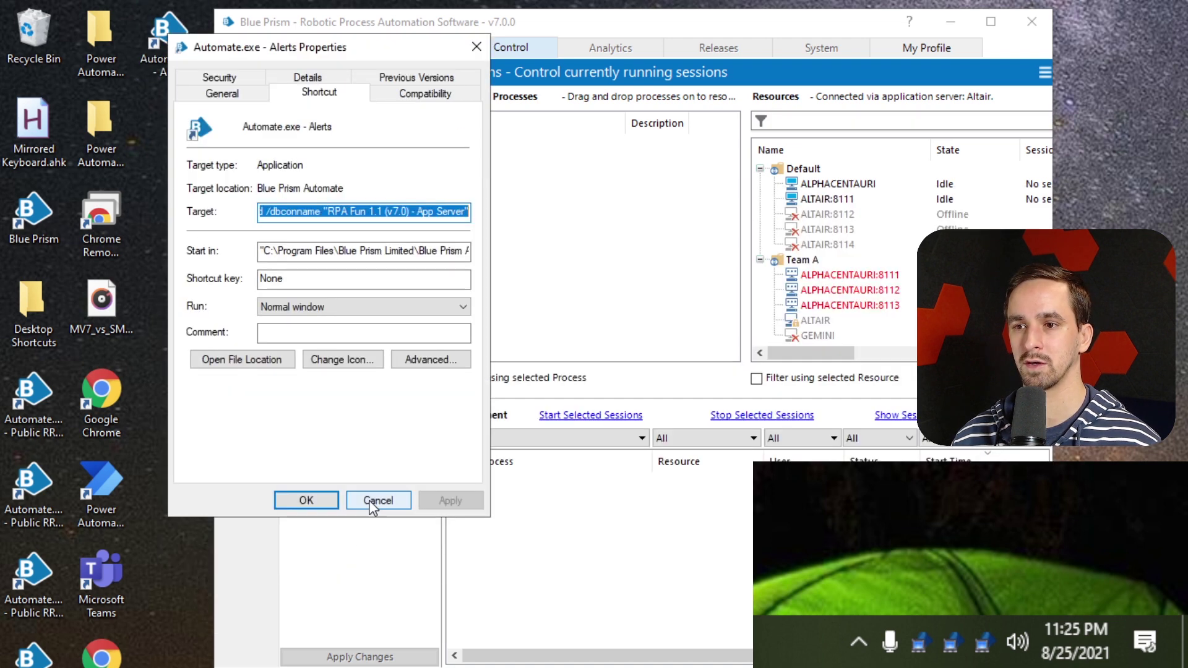
pyautogui.click(459, 214)
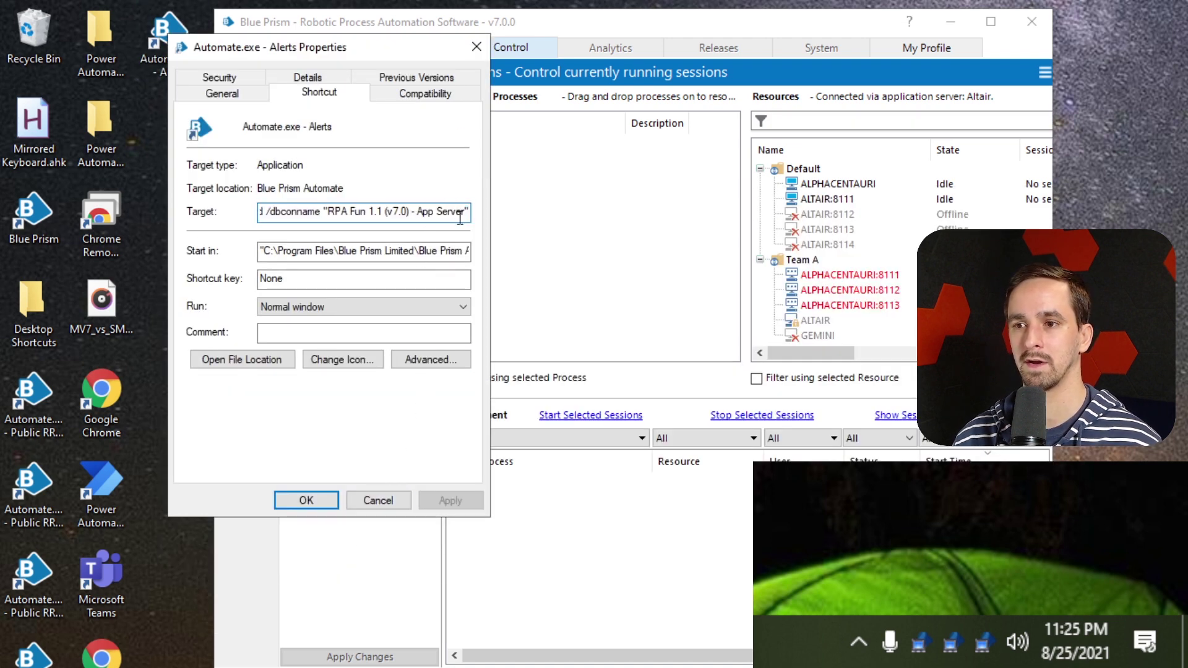
pyautogui.hotkey('ctrl', 'Left')
pyautogui.hotkey('ctrl', 'Left')
pyautogui.hotkey('ctrl', 'Left')
pyautogui.hotkey('ctrl', 'Left')
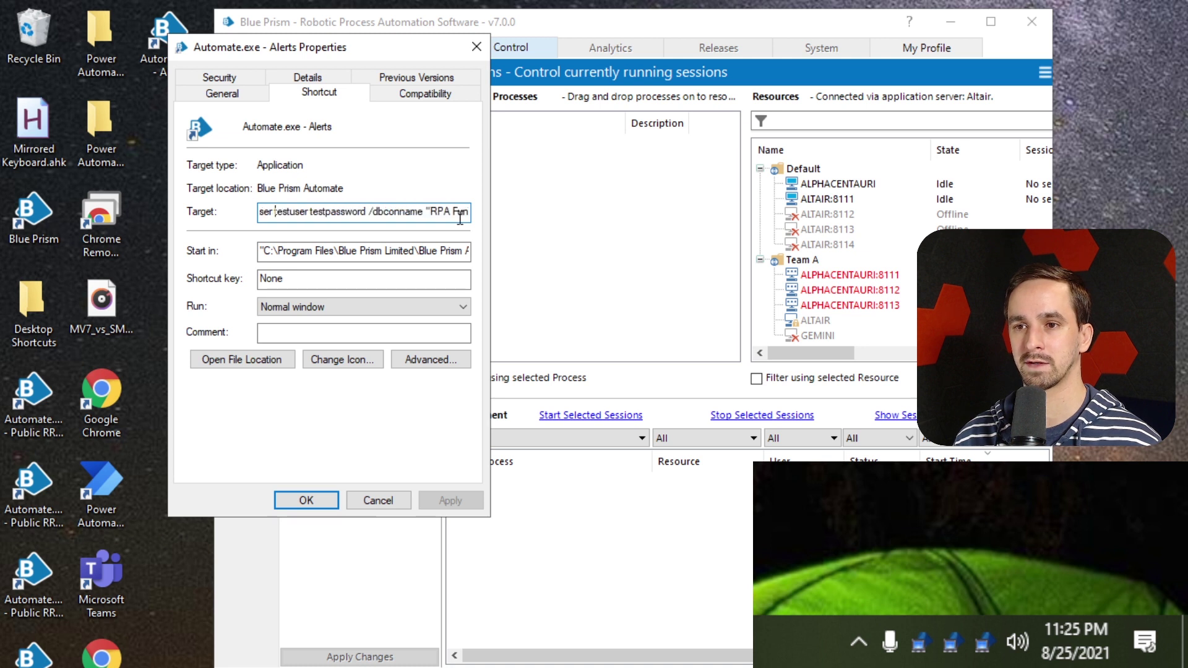
pyautogui.hotkey('ctrl', 'Left')
pyautogui.hotkey('ctrl', 'Left')
pyautogui.hotkey('ctrl', 'Left')
pyautogui.hotkey('ctrl', 'Left')
pyautogui.hotkey('ctrl', 'Left')
pyautogui.hotkey('ctrl', 'Left')
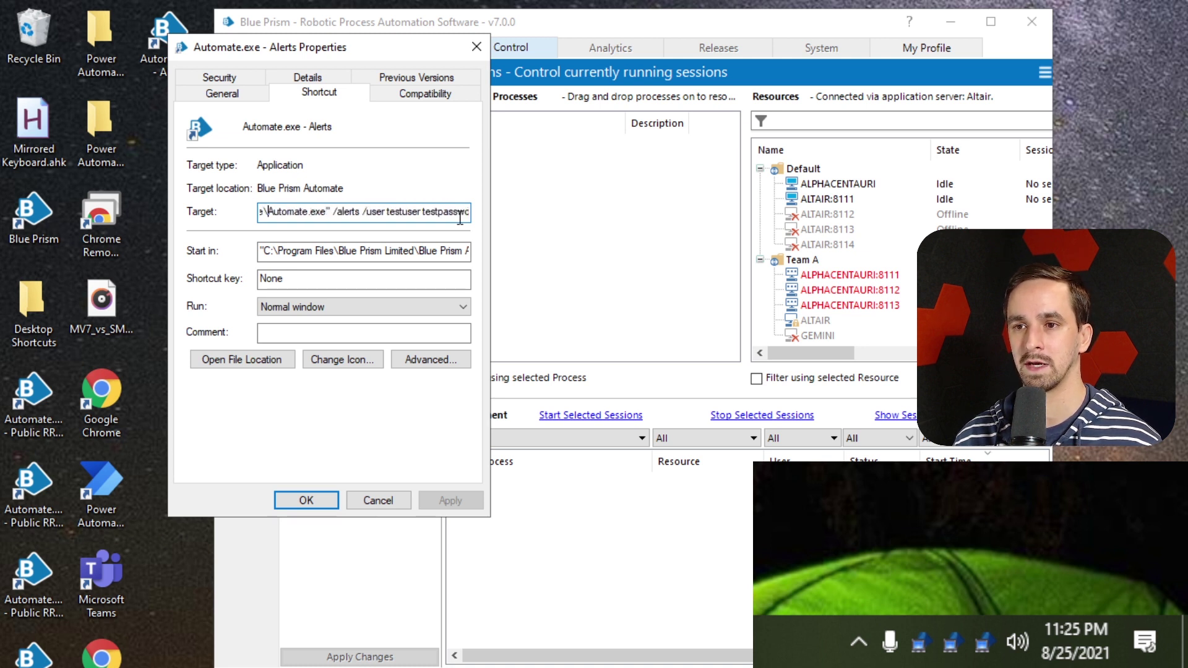
pyautogui.hotkey('ctrl', 'Left')
pyautogui.hotkey('ctrl', 'Left')
pyautogui.hotkey('ctrl', 'Left')
pyautogui.hotkey('ctrl', 'Left')
pyautogui.hotkey('ctrl', 'Left')
pyautogui.hotkey('ctrl', 'Left')
pyautogui.hotkey('ctrl', 'Left')
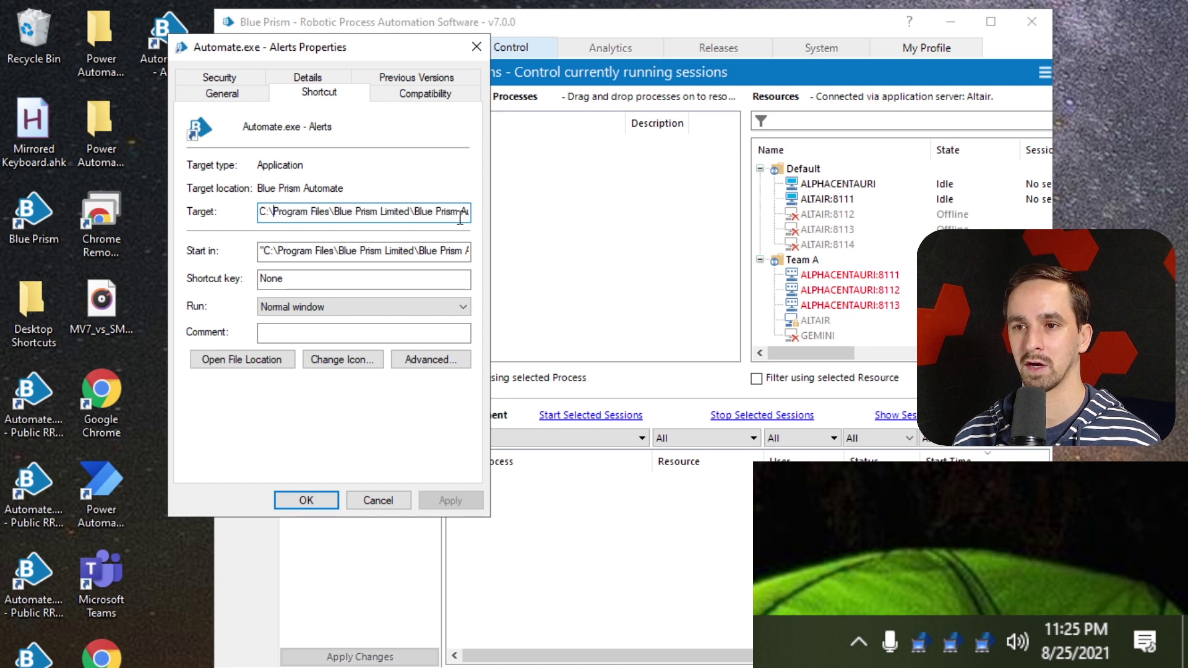
pyautogui.click(312, 500)
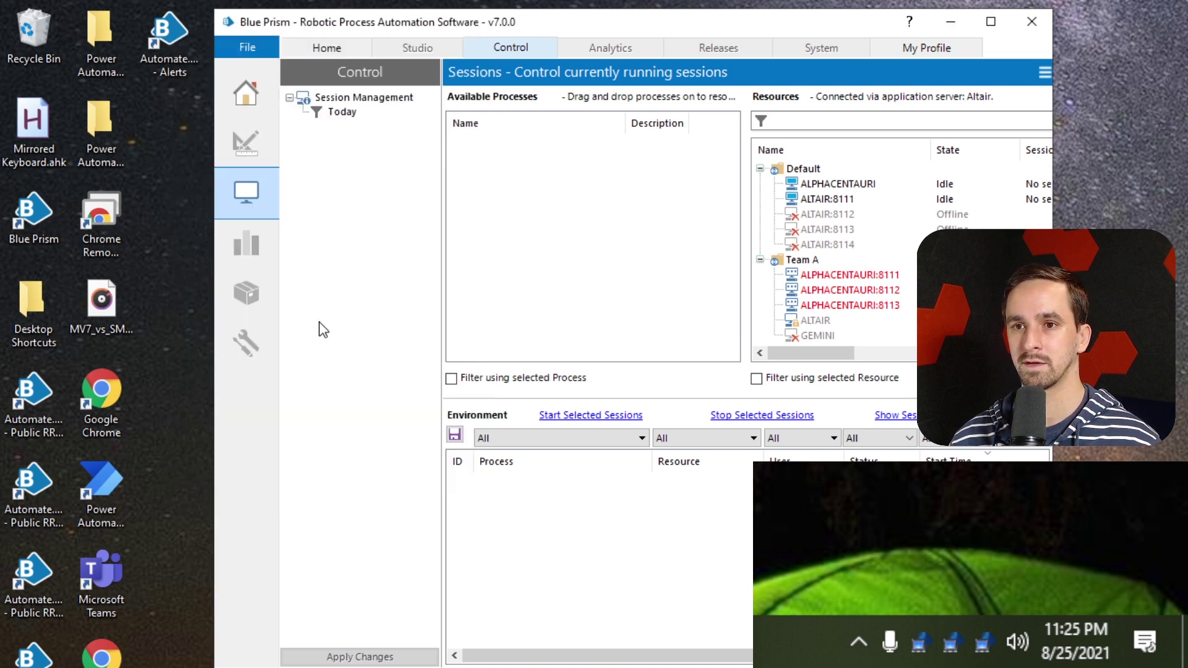
pyautogui.click(173, 41)
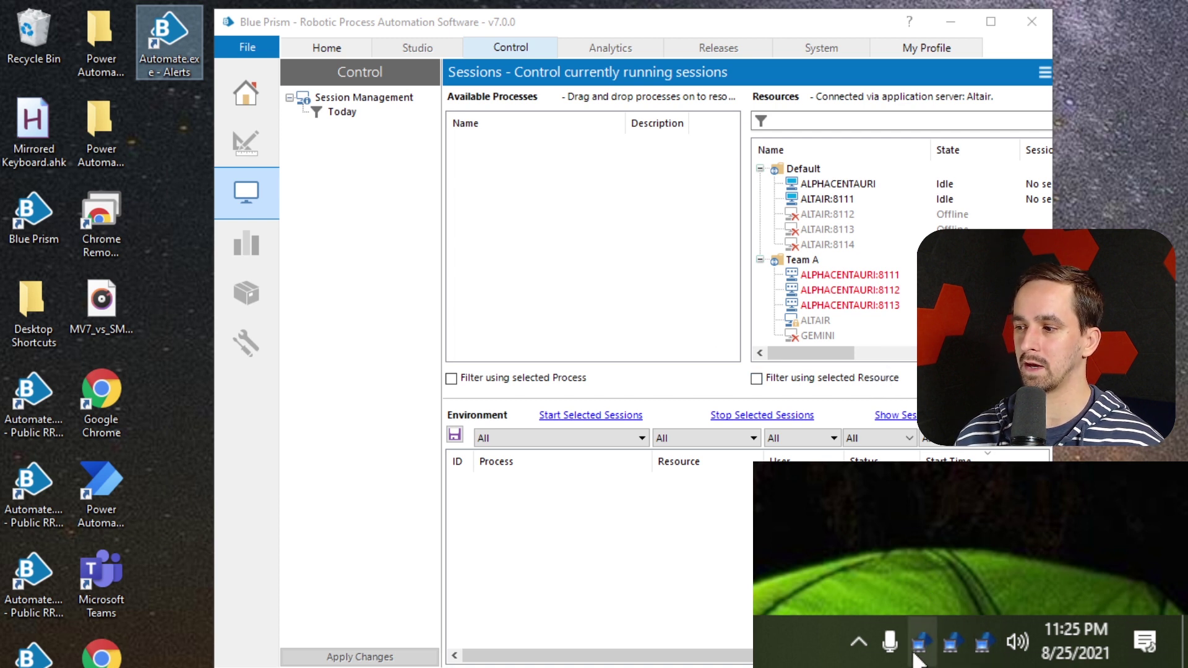
pyautogui.click(881, 552)
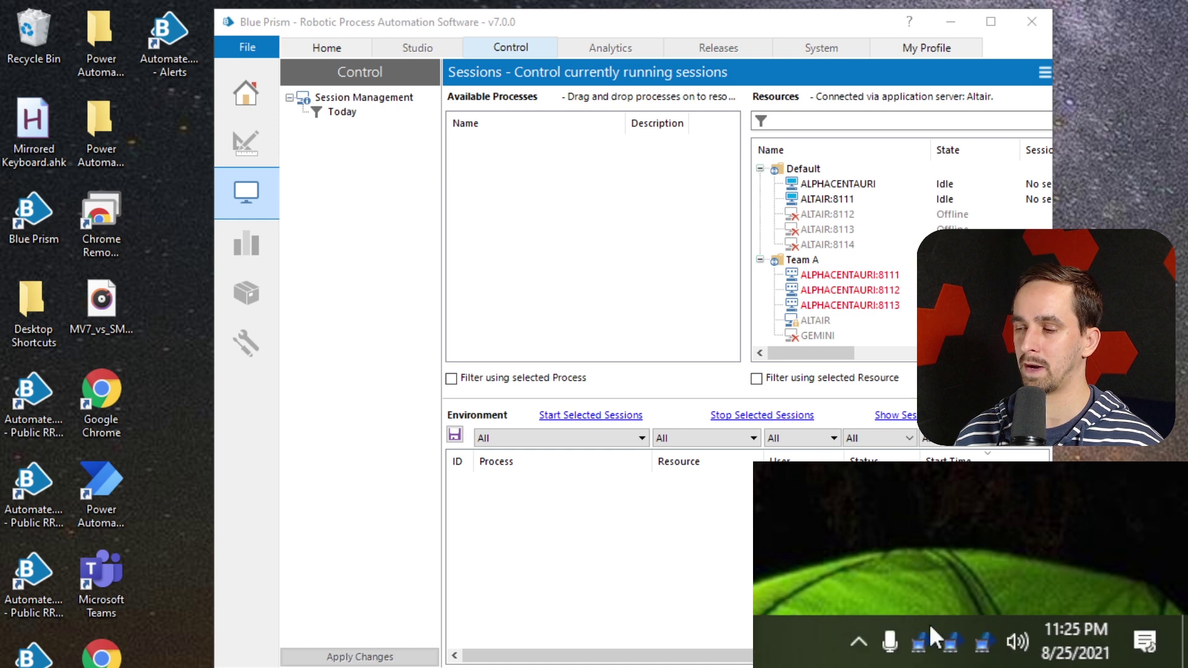
pyautogui.click(859, 641)
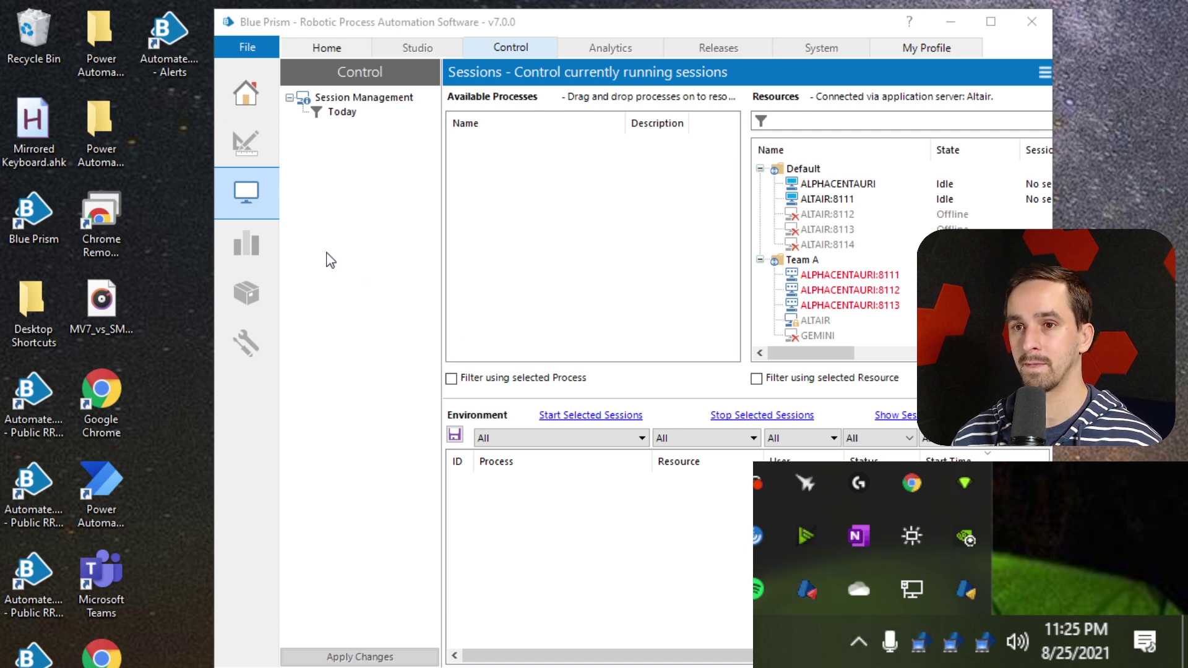
pyautogui.rightClick(807, 587)
pyautogui.click(774, 569)
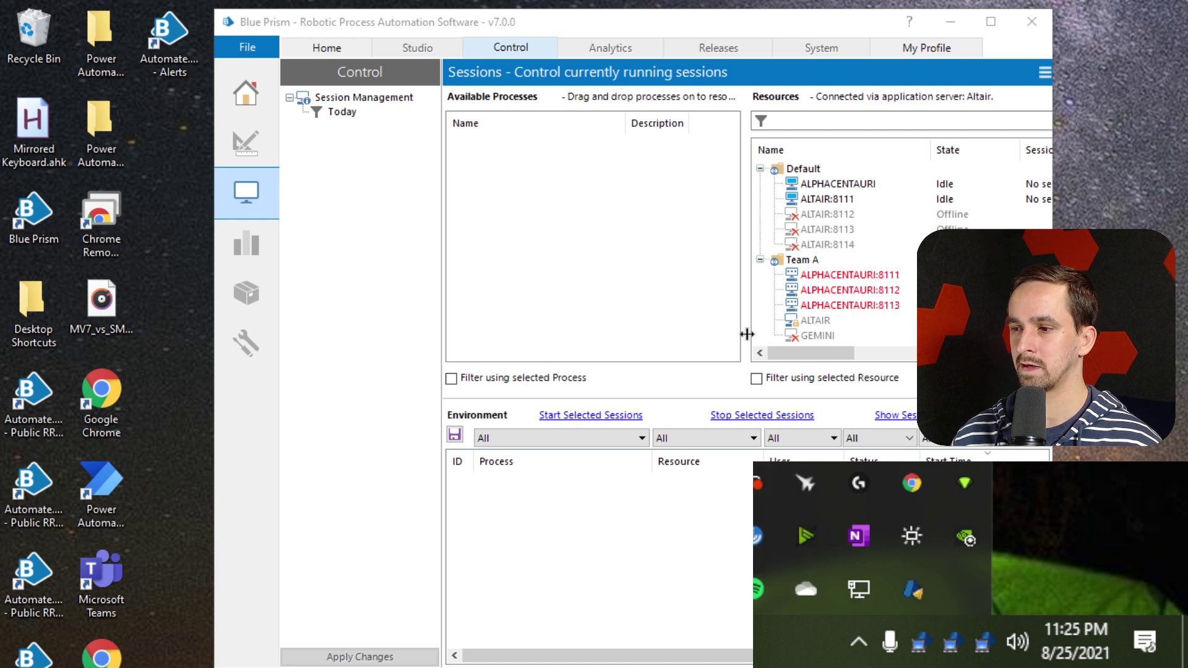
pyautogui.click(471, 27)
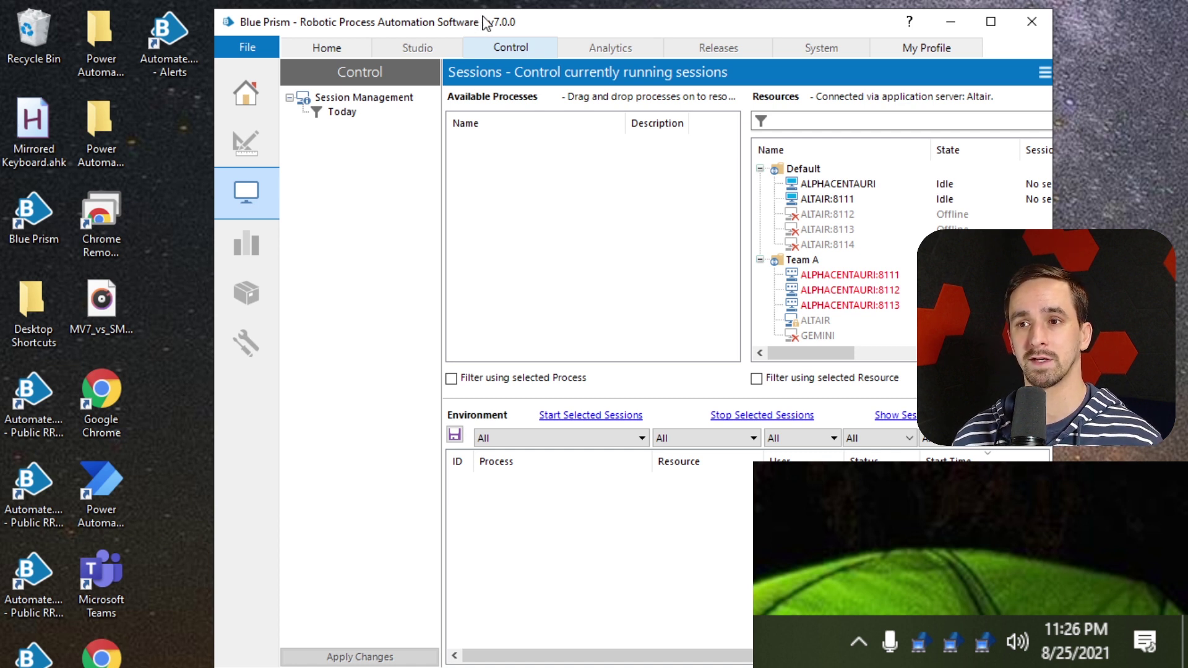
# Reposition Blue Prism, list the user accounts, select testuser and widen the Full Name column
pyautogui.moveTo(582, 18); pyautogui.dragTo(467, 46)
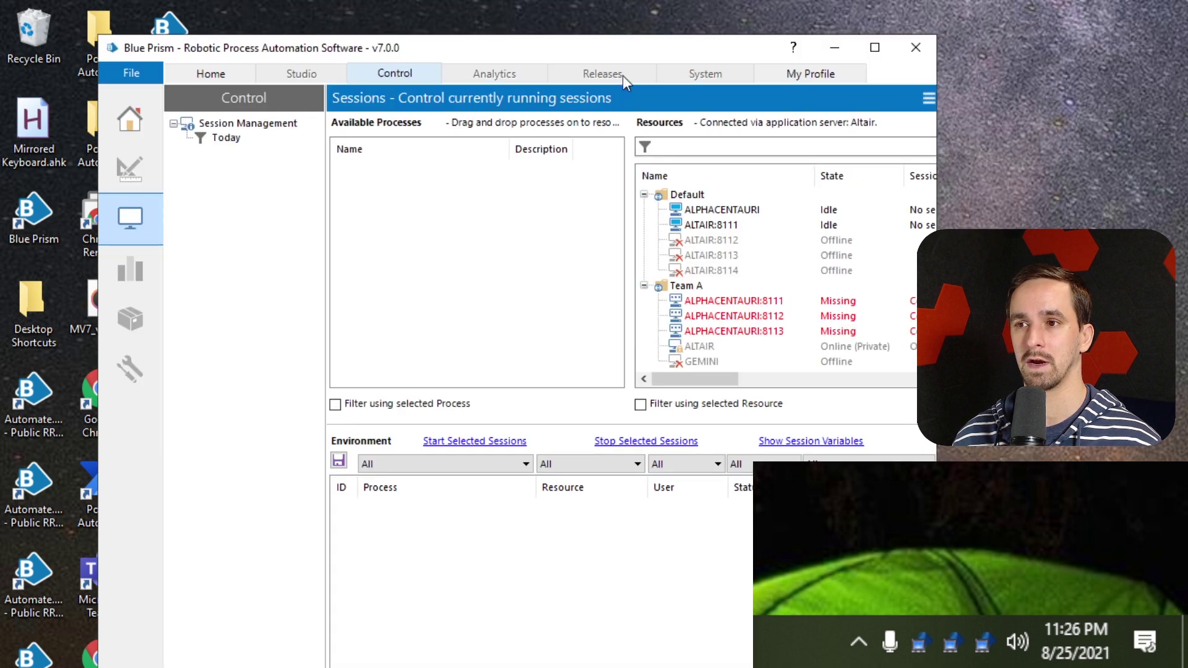
pyautogui.moveTo(708, 47); pyautogui.dragTo(686, 28)
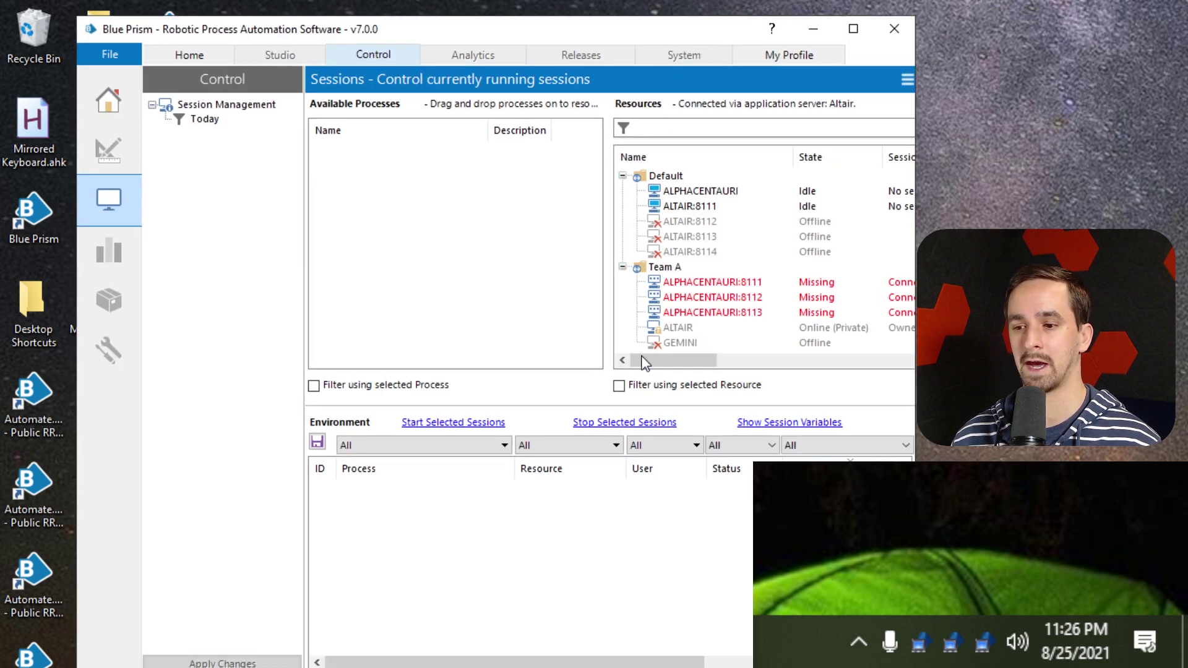
pyautogui.click(619, 666)
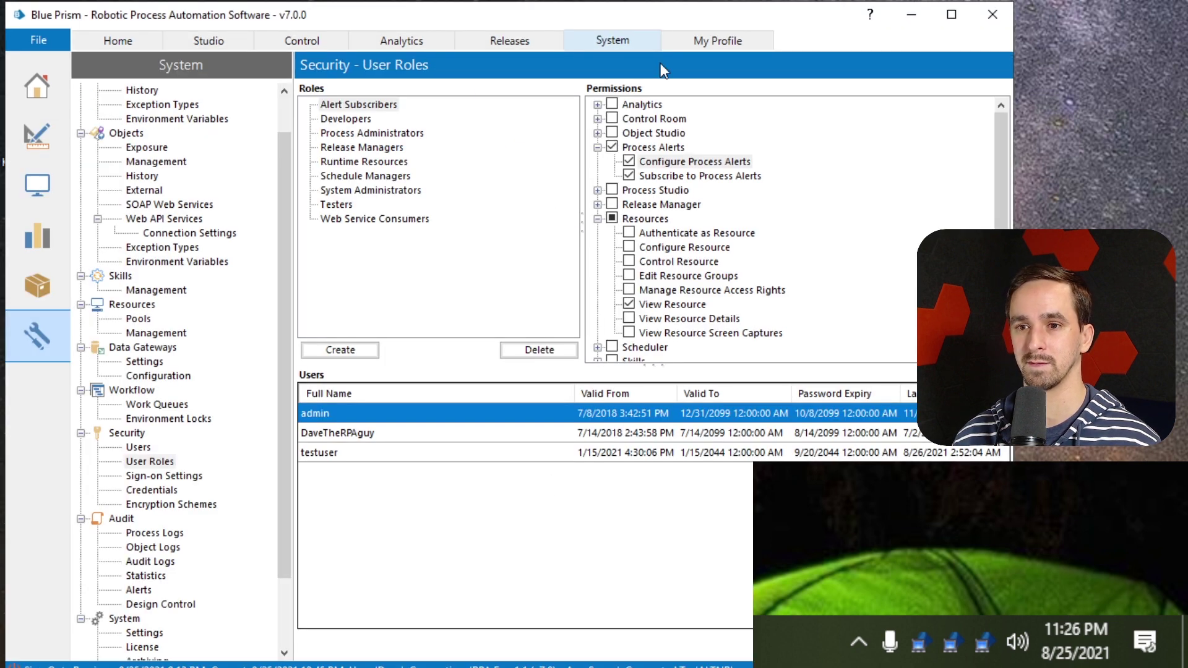
pyautogui.click(148, 447)
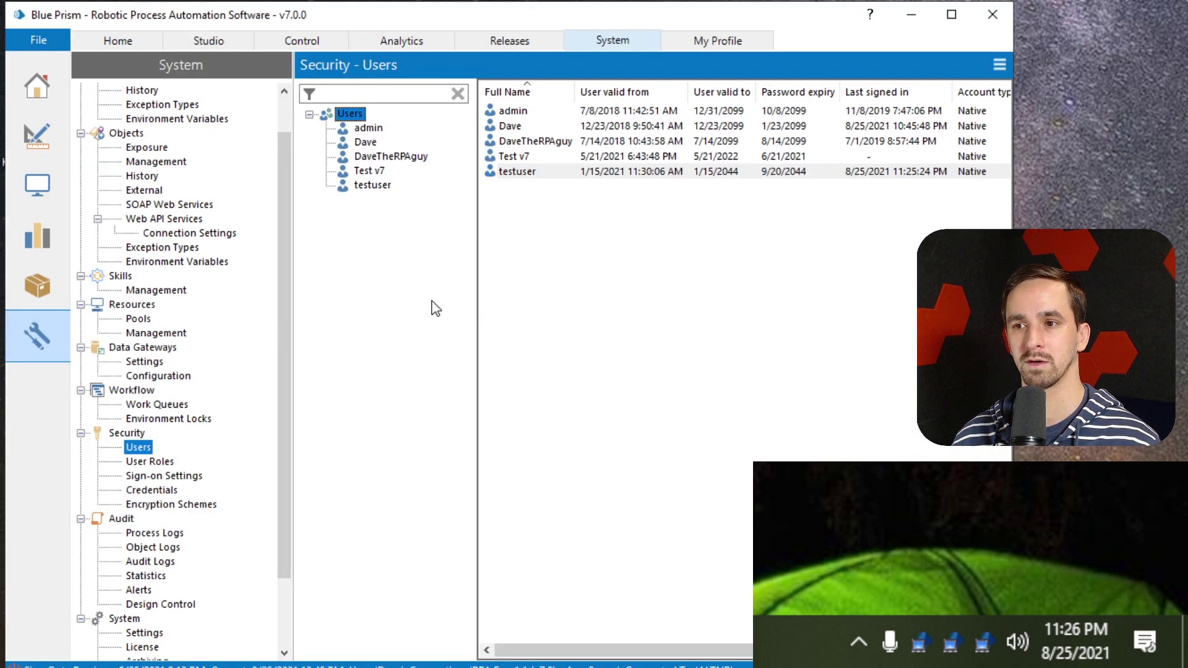
pyautogui.click(588, 173)
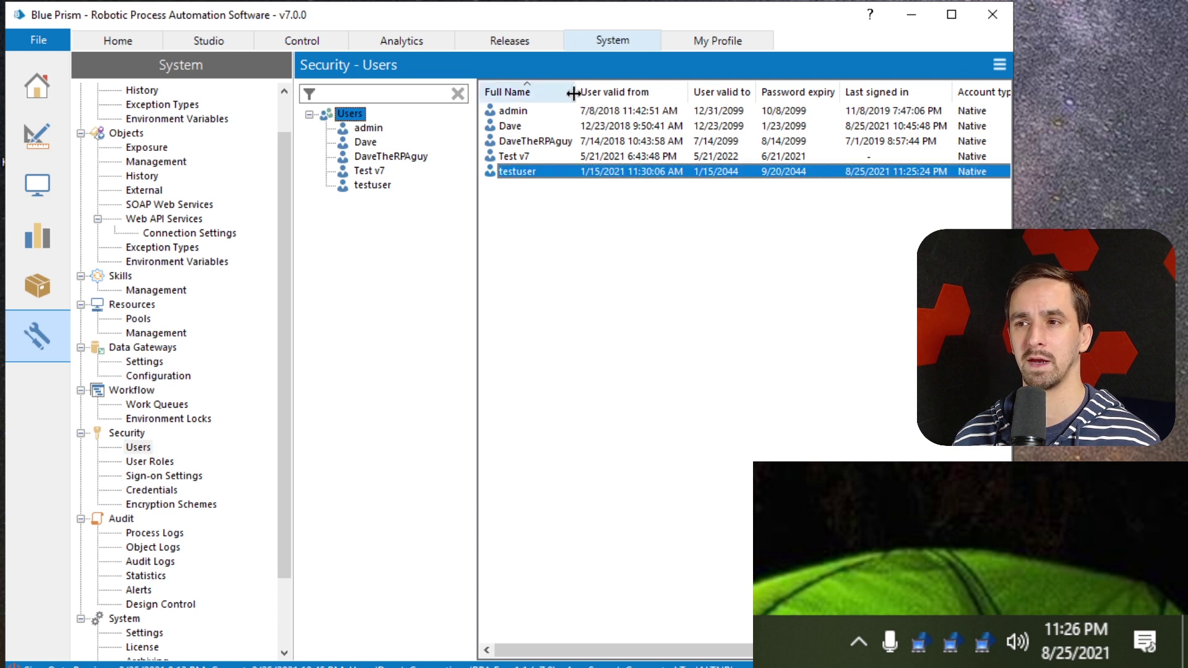
pyautogui.moveTo(573, 93); pyautogui.dragTo(618, 94)
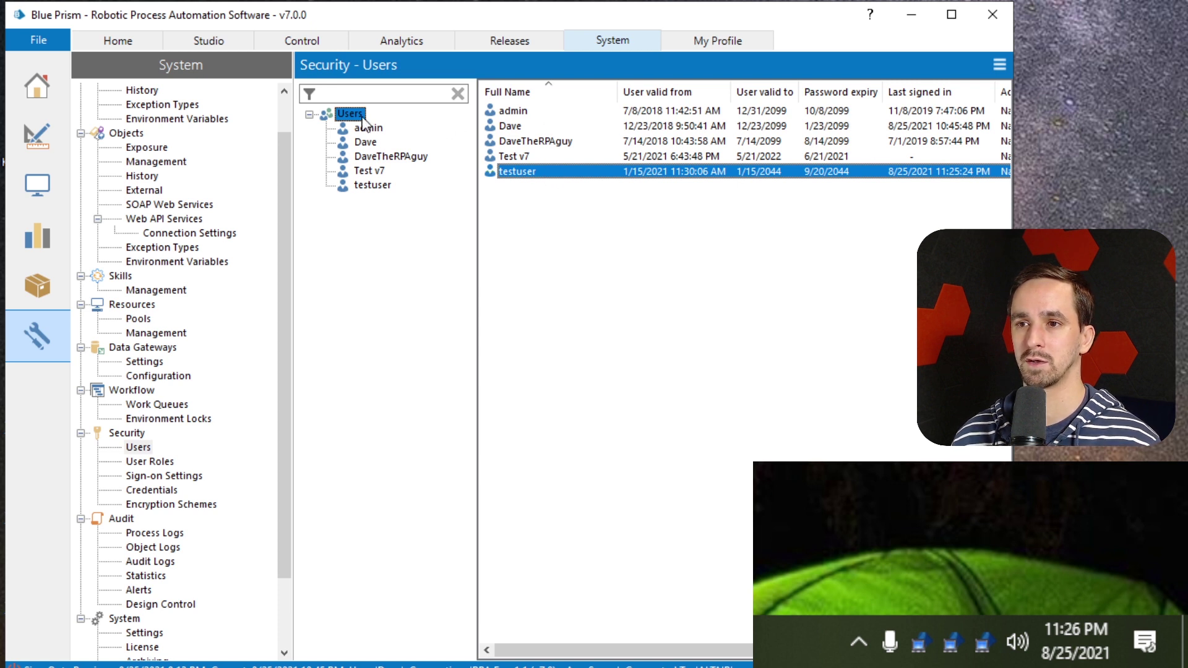
pyautogui.click(359, 114)
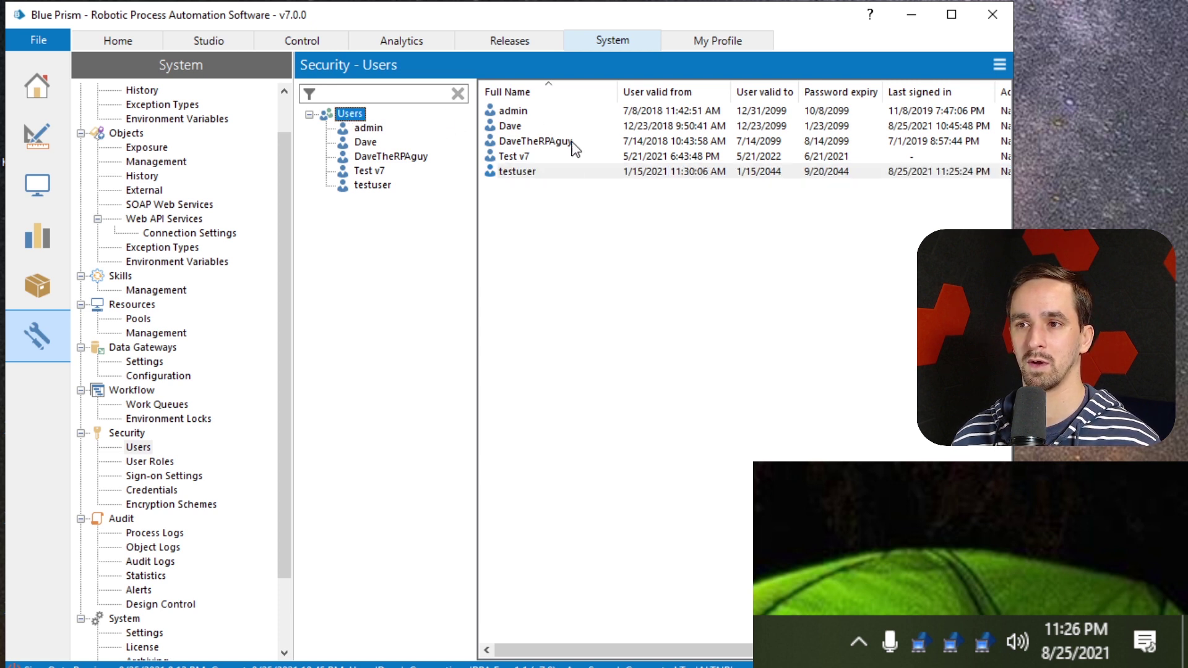
pyautogui.rightClick(570, 171)
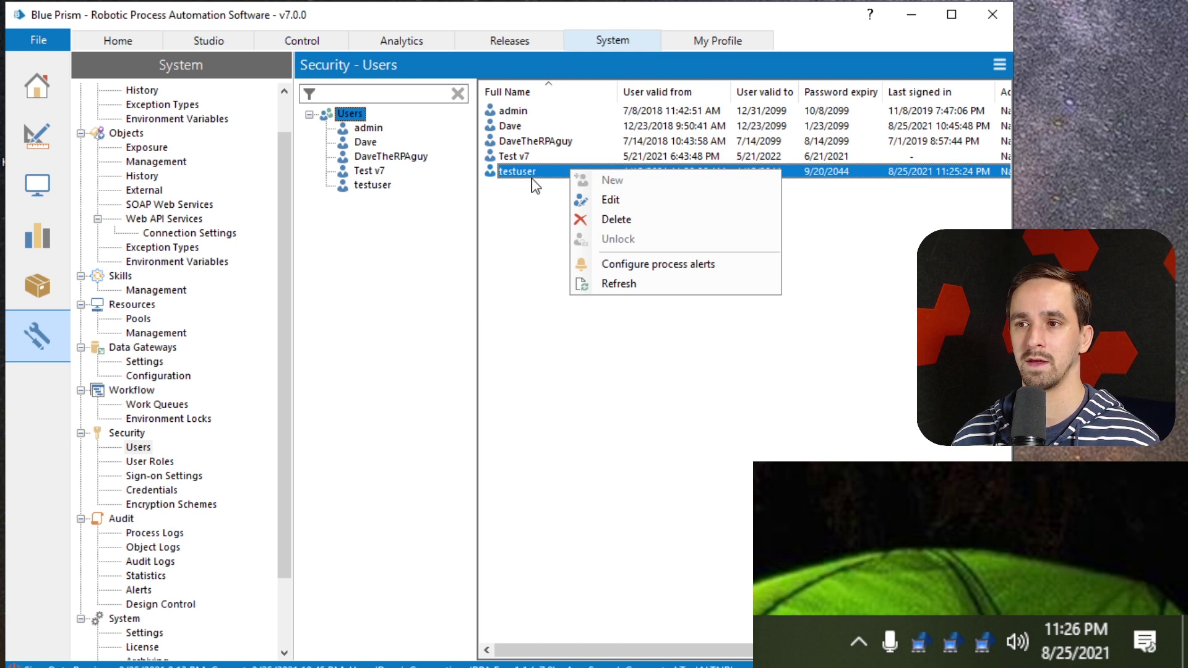
# Set testuser's process alerts to the Login process, Pop Up Alert delivery, and Pending status
pyautogui.rightClick(581, 172)
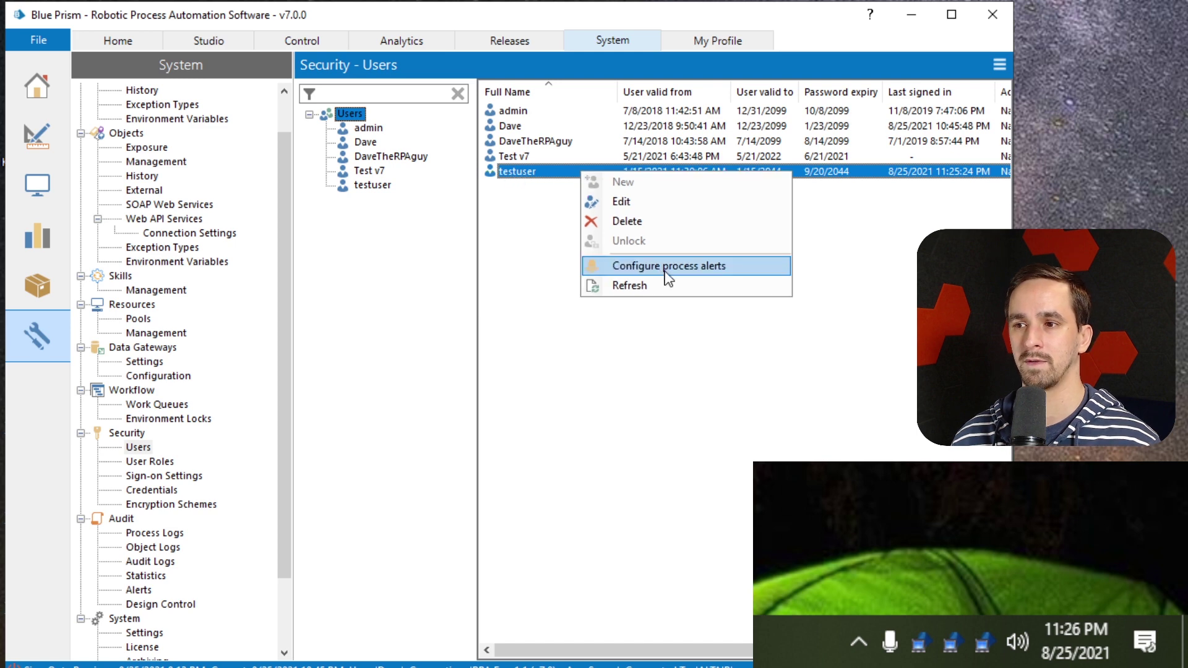
pyautogui.click(725, 266)
pyautogui.moveTo(809, 311); pyautogui.dragTo(400, 114)
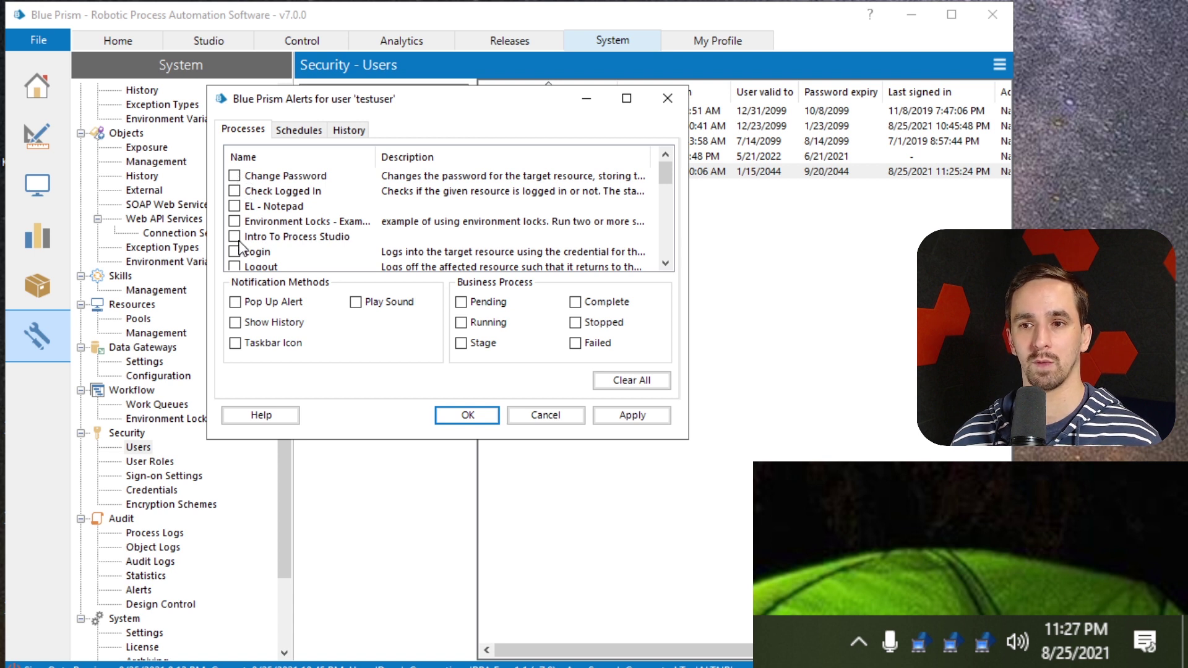
pyautogui.scroll(-1, 240, 248)
pyautogui.click(234, 206)
pyautogui.click(234, 221)
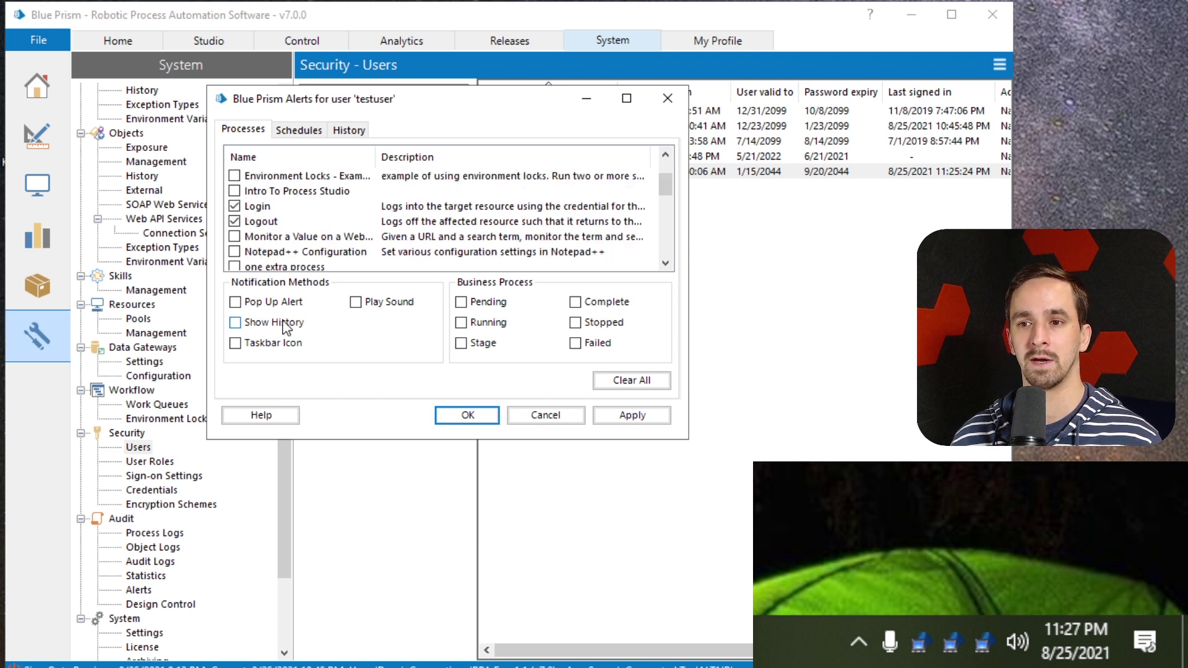
pyautogui.click(235, 302)
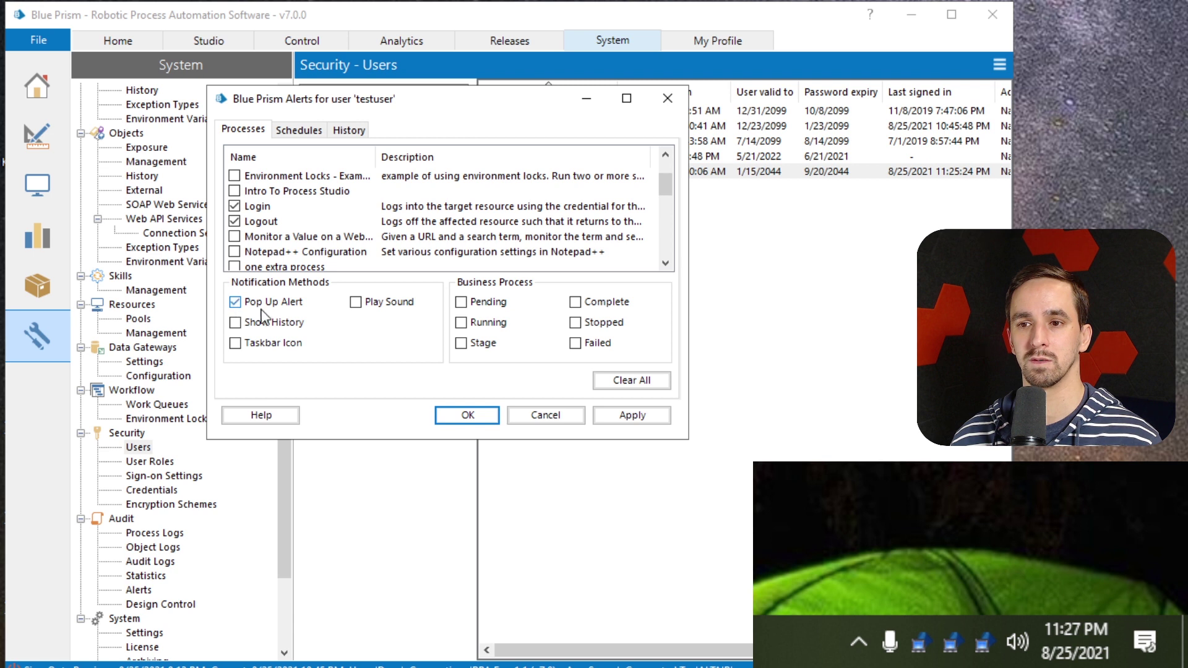
pyautogui.click(235, 223)
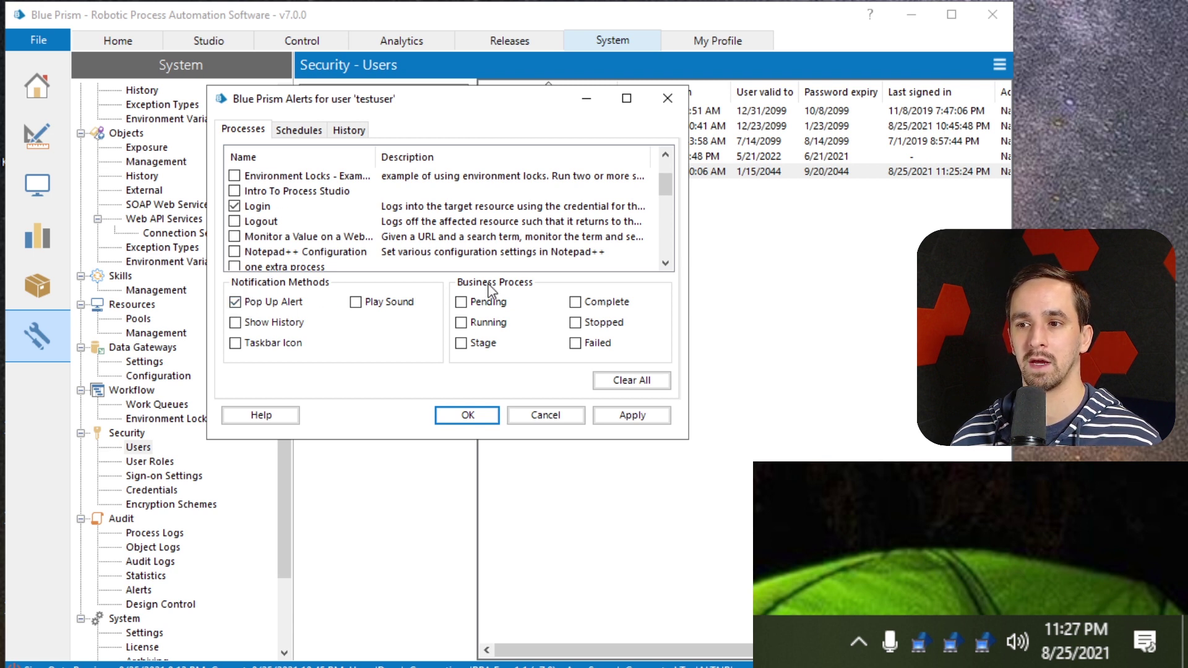
pyautogui.click(461, 302)
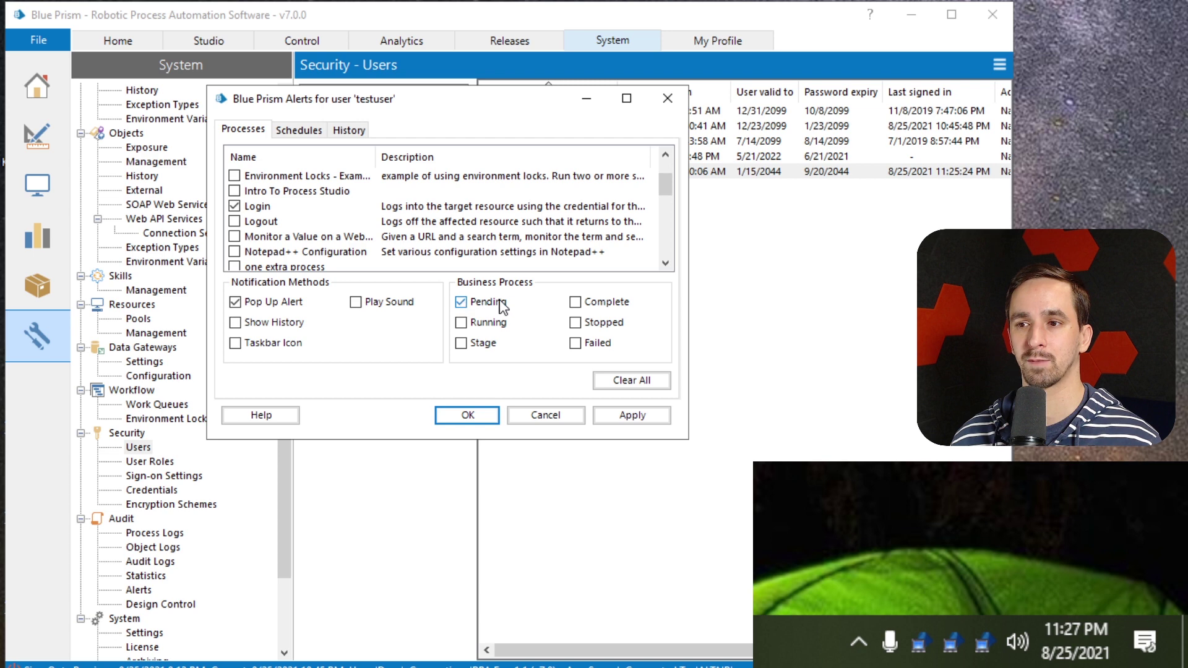
pyautogui.click(474, 418)
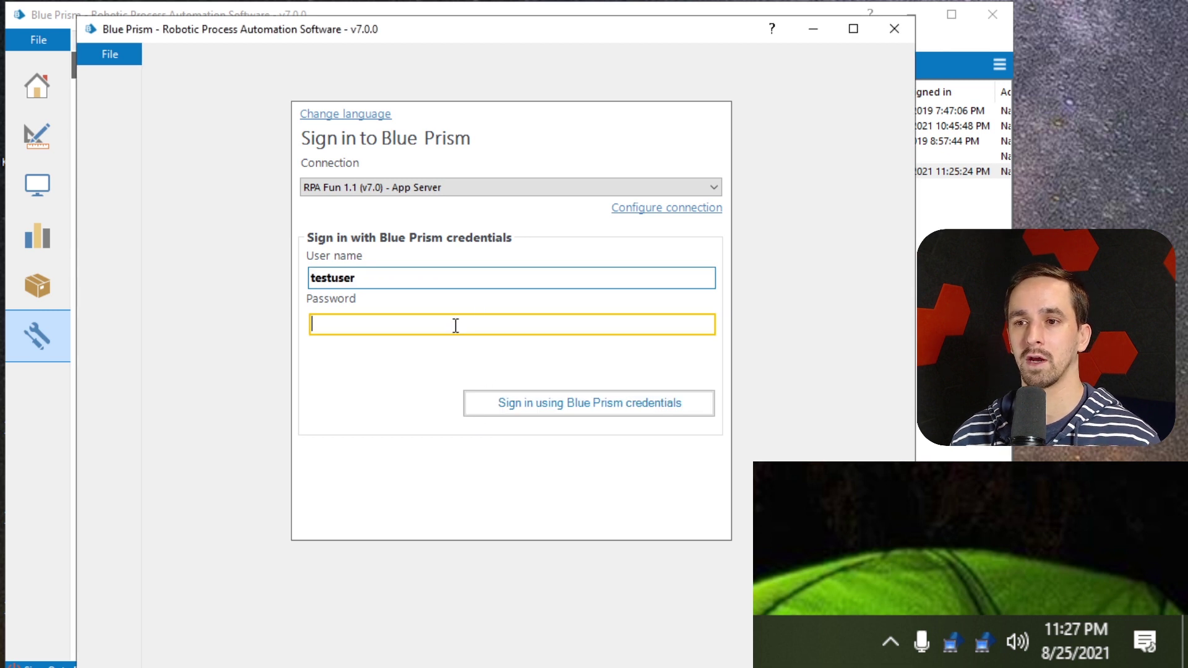
# Enter the test user's password and sign in with Blue Prism credentials
pyautogui.write('***')
pyautogui.press('Tab')
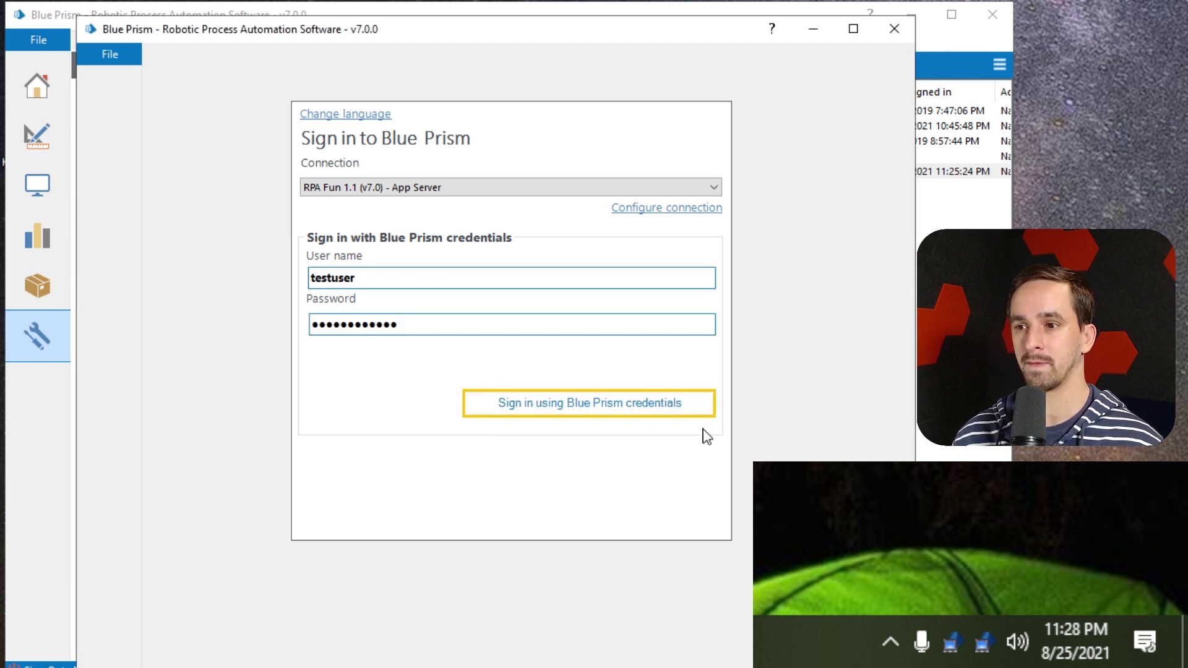
pyautogui.click(894, 646)
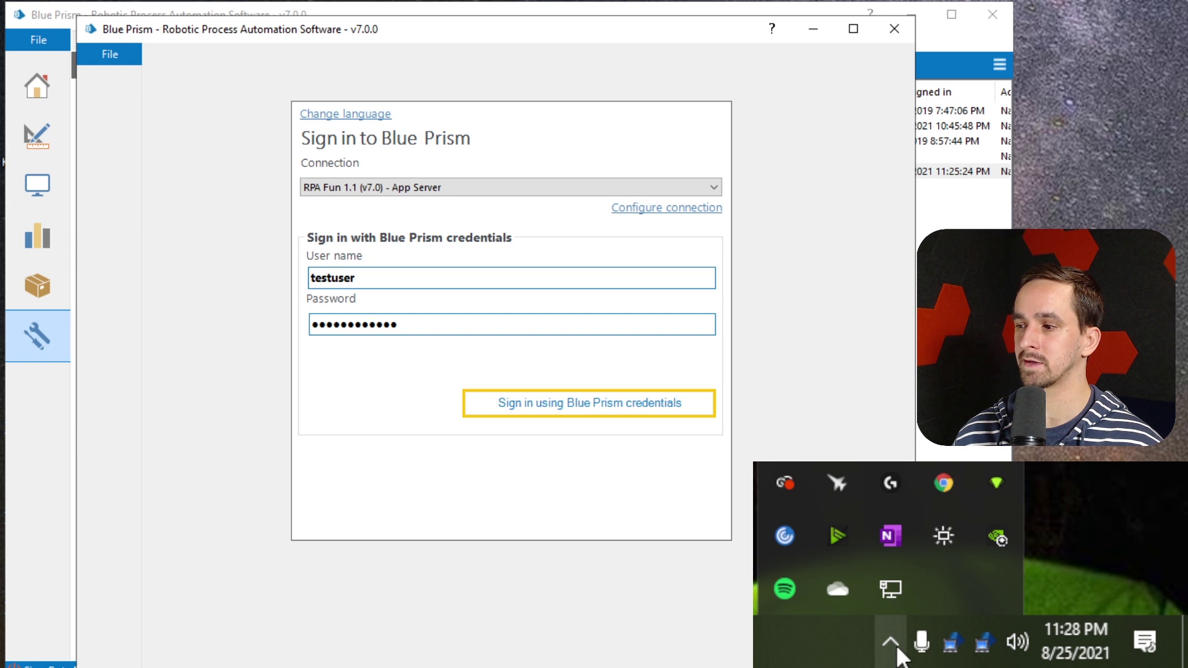
pyautogui.press('Return')
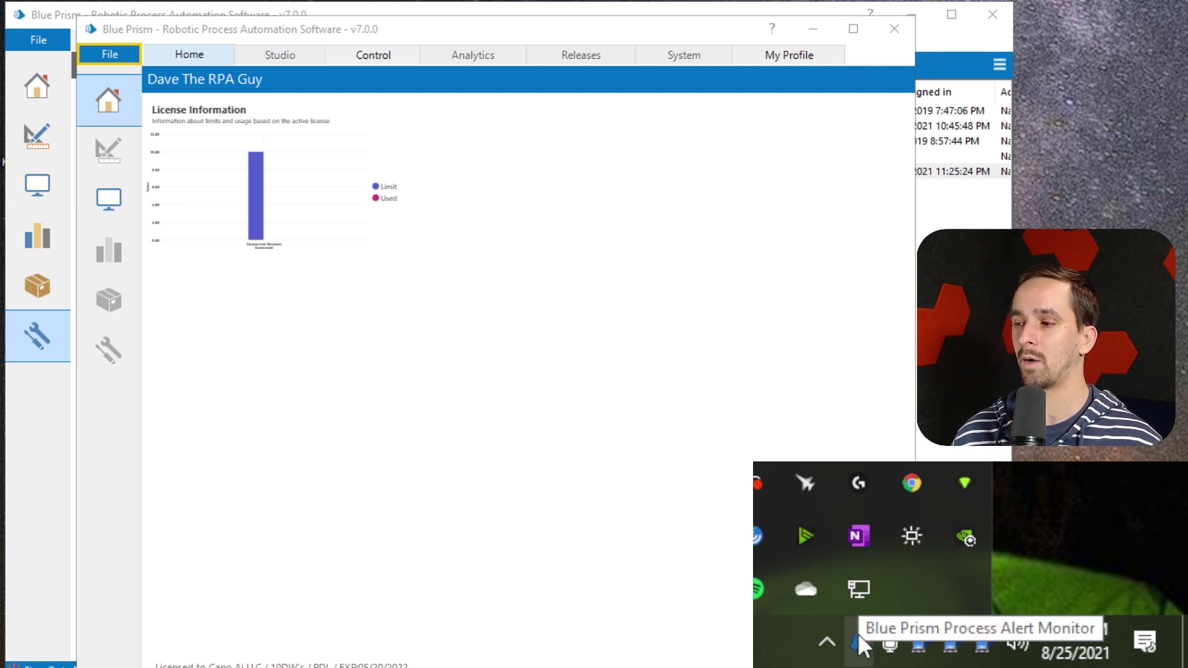
# Review testuser's alert subscriptions from the alert monitor's tray menu, then minimise the Security Users window
pyautogui.rightClick(859, 633)
pyautogui.click(789, 615)
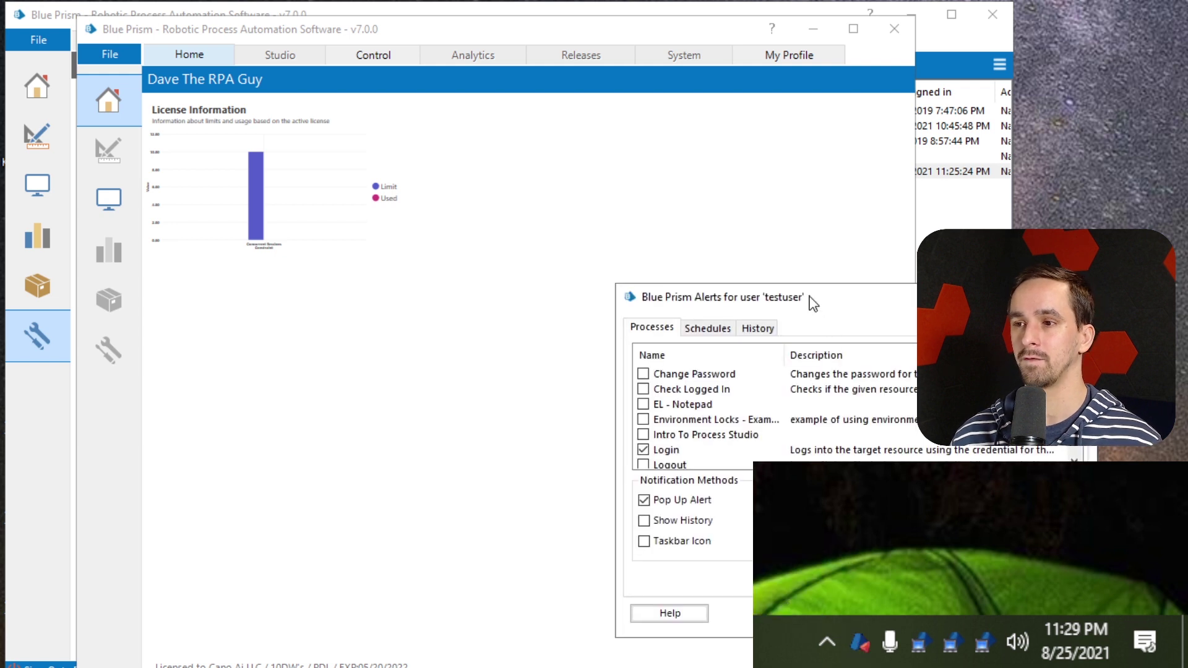
pyautogui.moveTo(814, 304); pyautogui.dragTo(333, 101)
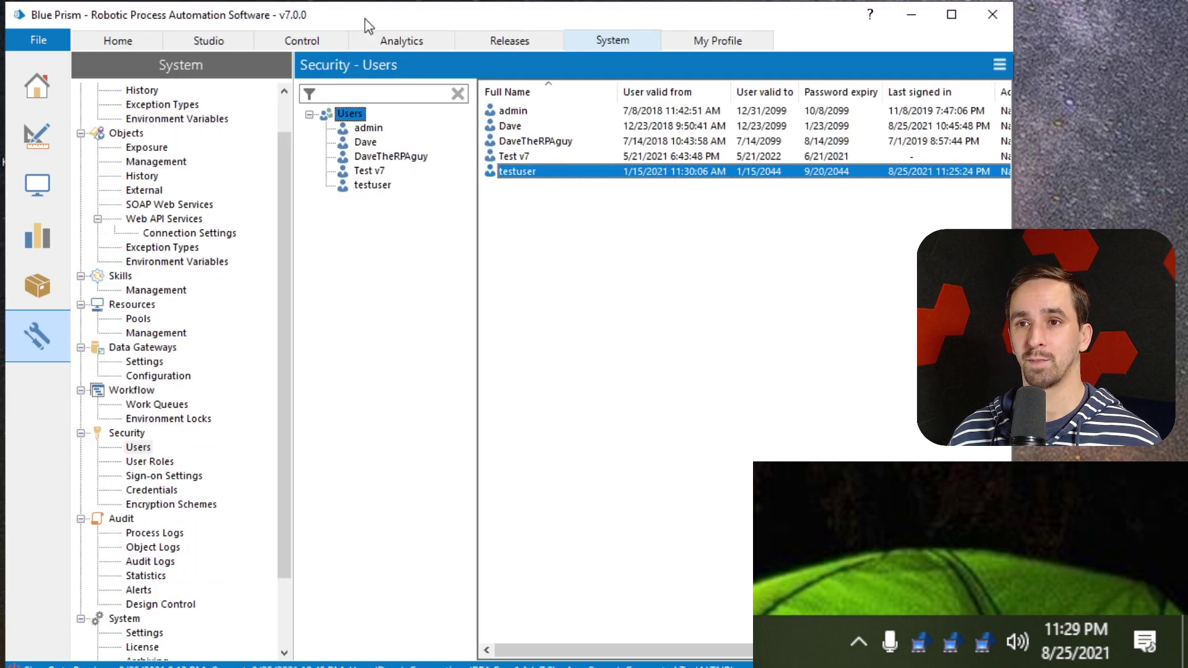
pyautogui.click(911, 15)
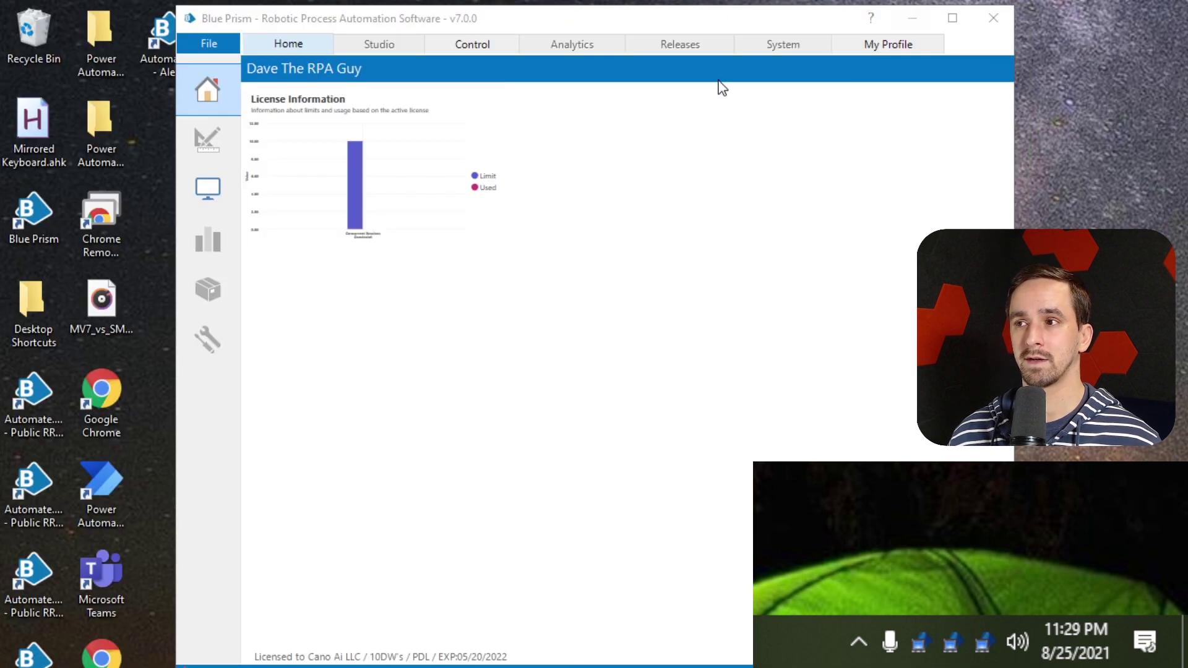
pyautogui.moveTo(367, 28)
pyautogui.mouseDown()
pyautogui.moveTo(446, 33)
pyautogui.moveTo(373, 21)
pyautogui.mouseUp()
# Select the Automate.exe - Alerts shortcut on the desktop
pyautogui.click(164, 39)
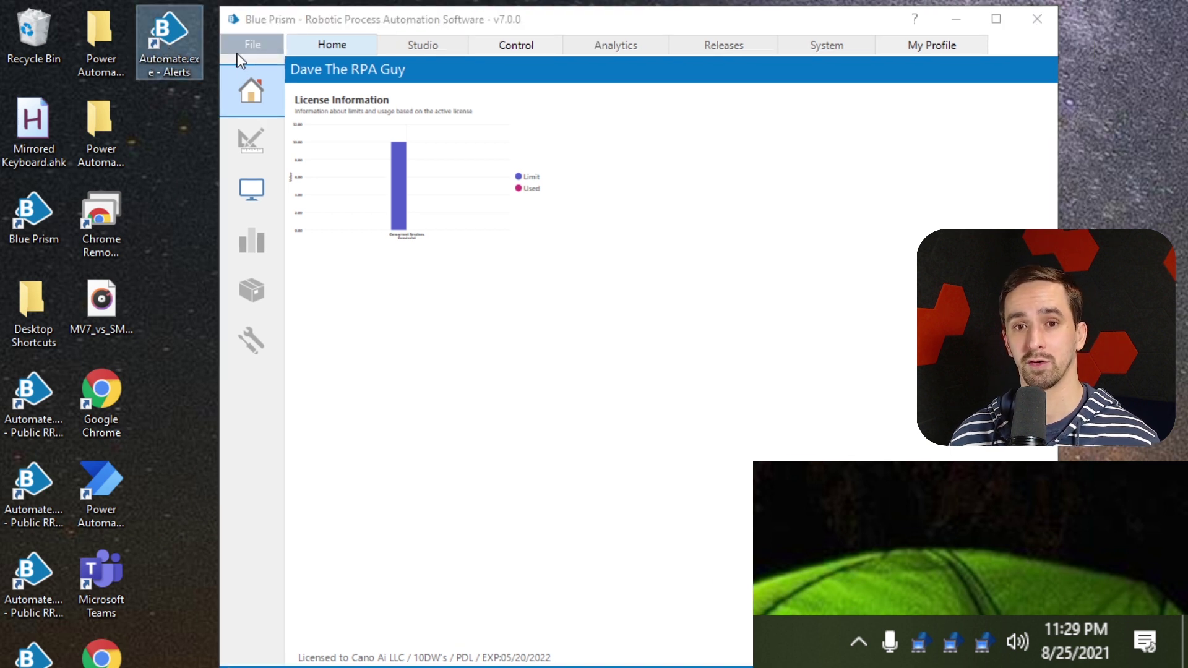
pyautogui.click(361, 69)
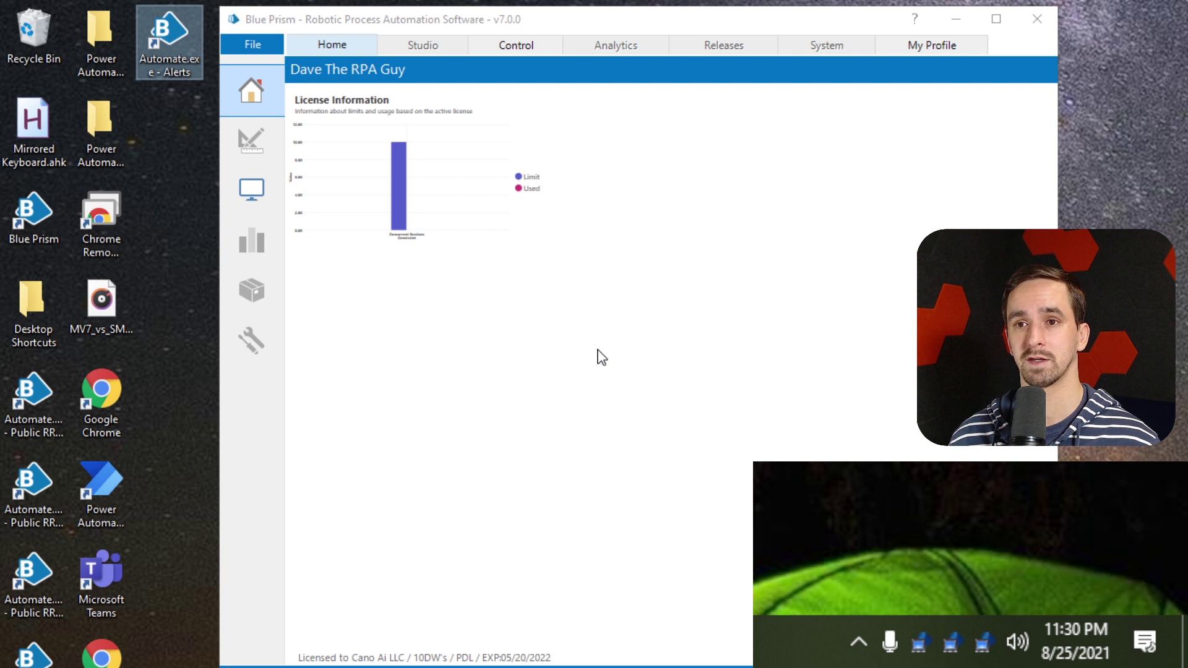
pyautogui.click(179, 67)
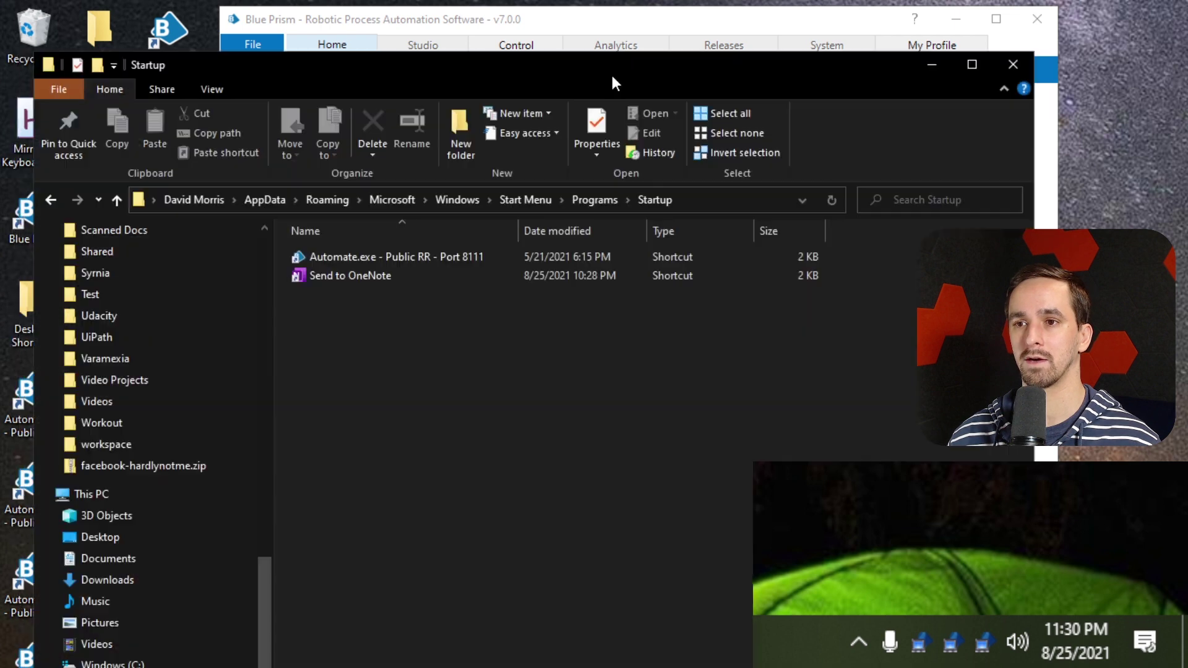
# Open the personal Startup folder and shift Explorer right to uncover the desktop icons
pyautogui.click(397, 190)
pyautogui.click(397, 191)
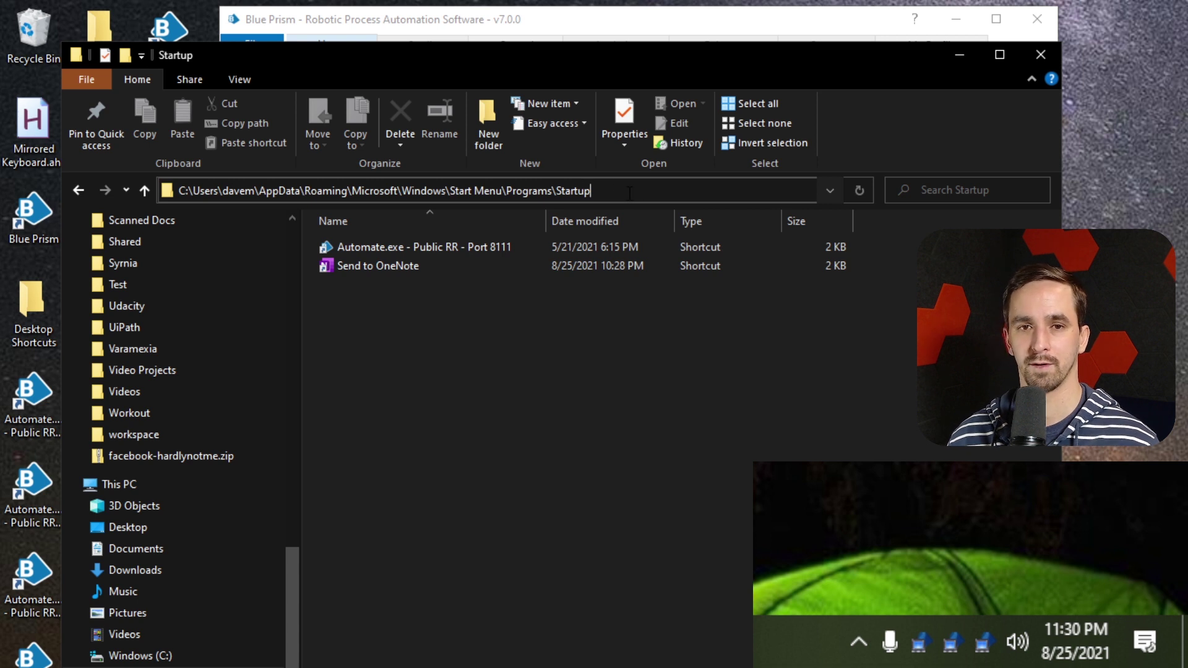
pyautogui.hotkey('ctrl', 'a')
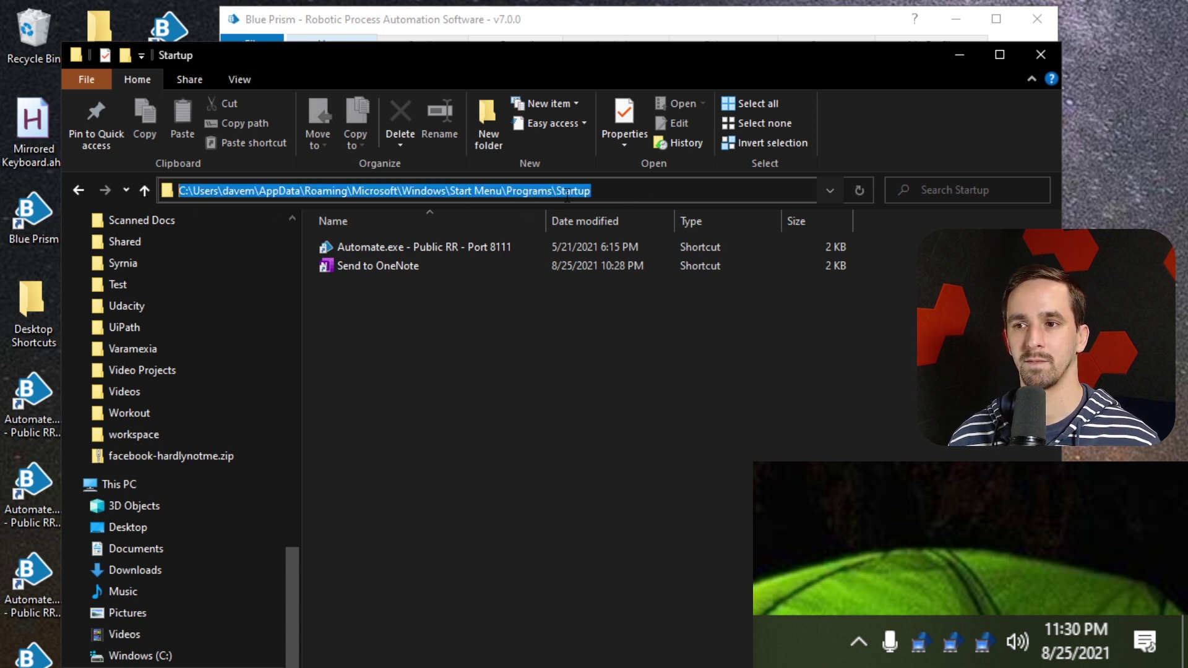
pyautogui.click(509, 303)
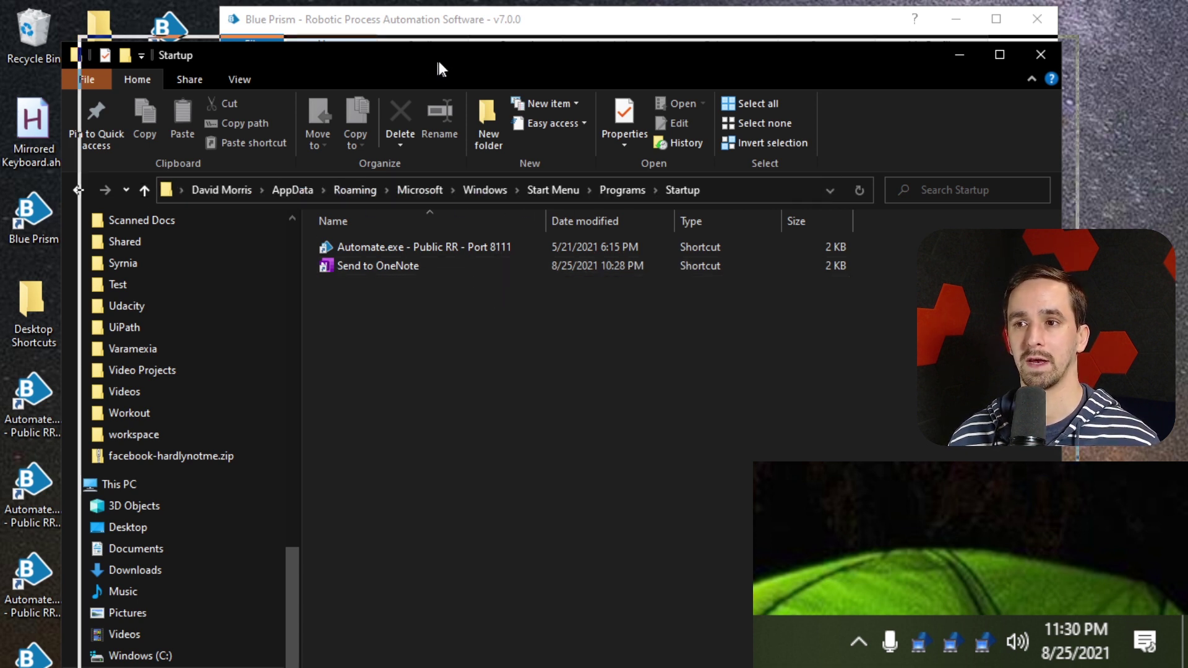
pyautogui.moveTo(439, 62); pyautogui.dragTo(538, 57)
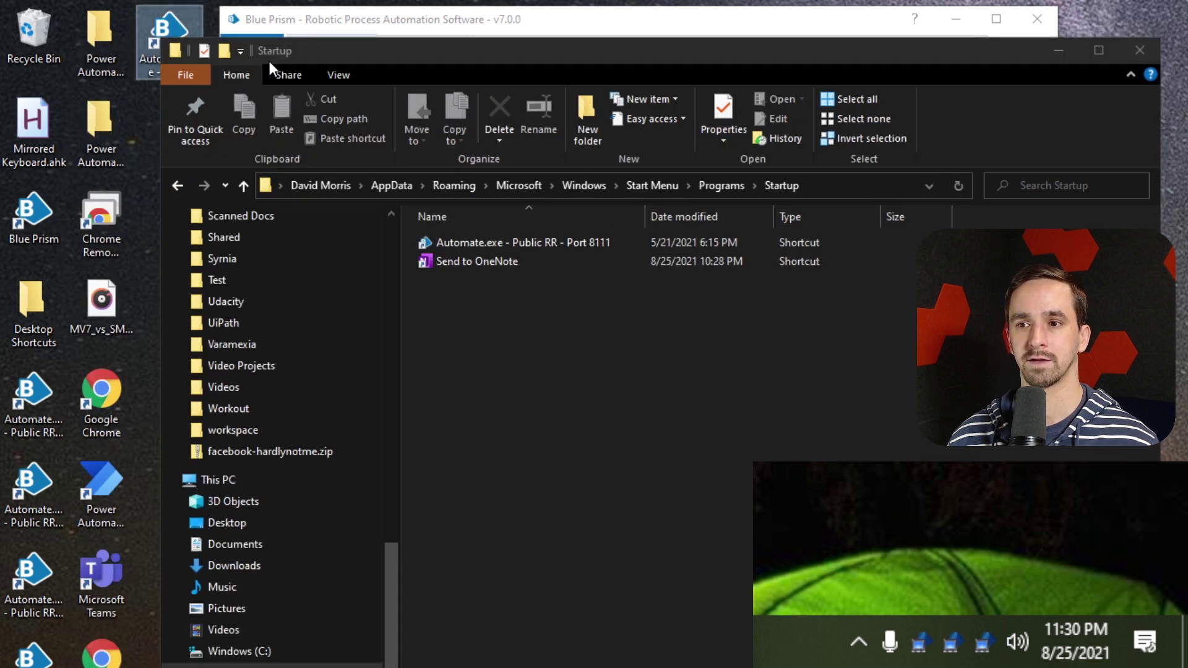
# Paste the Automate.exe - Alerts shortcut into Startup, then delete it again
pyautogui.hotkey('ctrl', 'v')
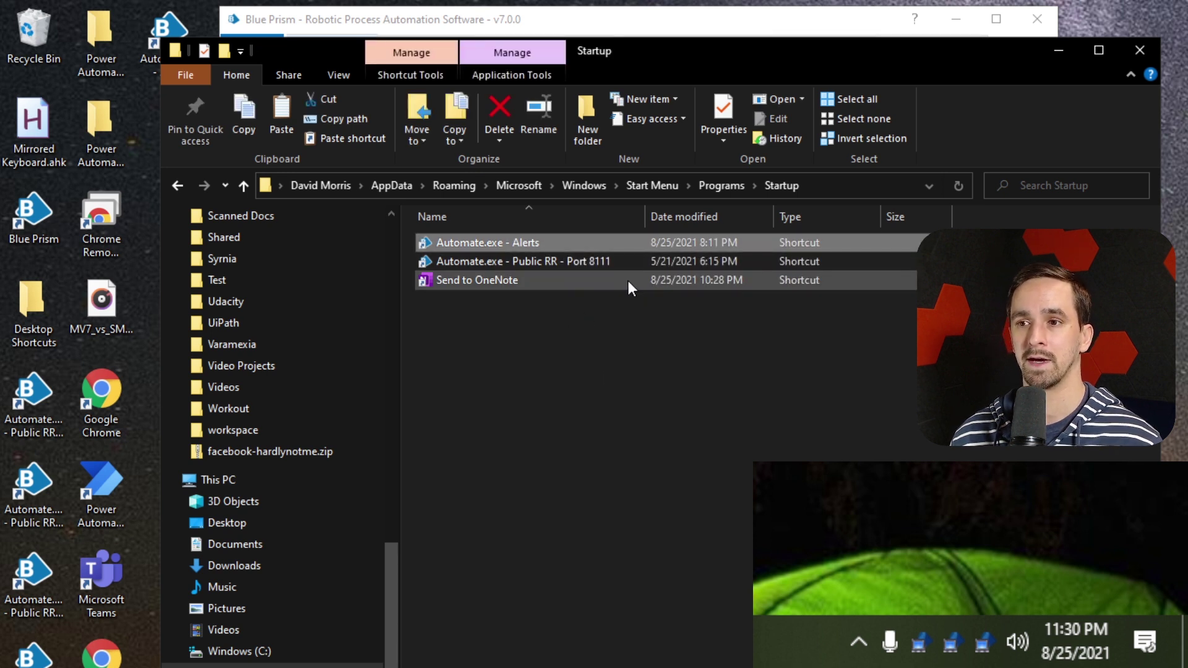
pyautogui.press('Delete')
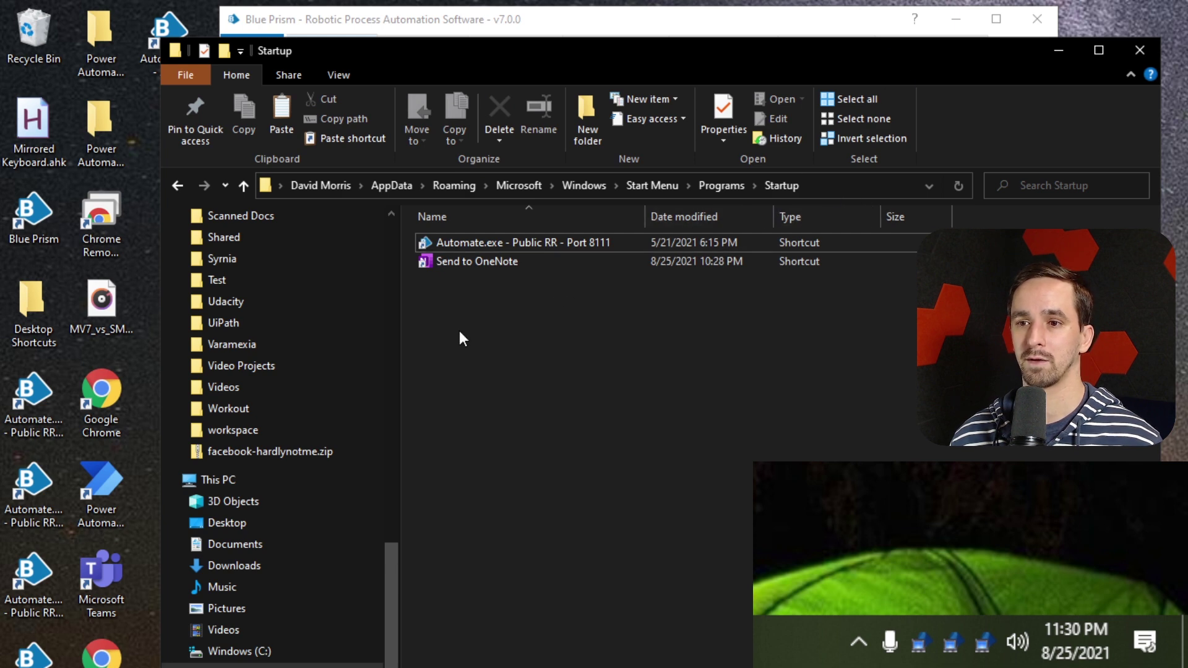
pyautogui.press('super')
# Open the all-users Startup folder through Run with shell:common startup
pyautogui.write('run')
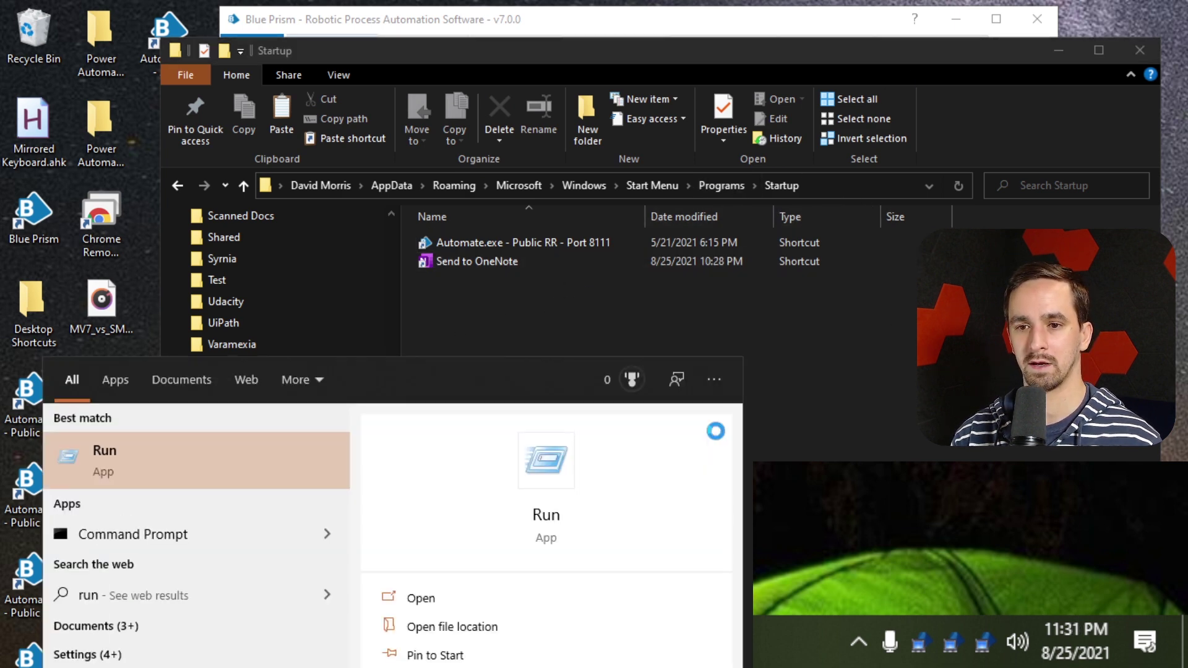
pyautogui.press('Return')
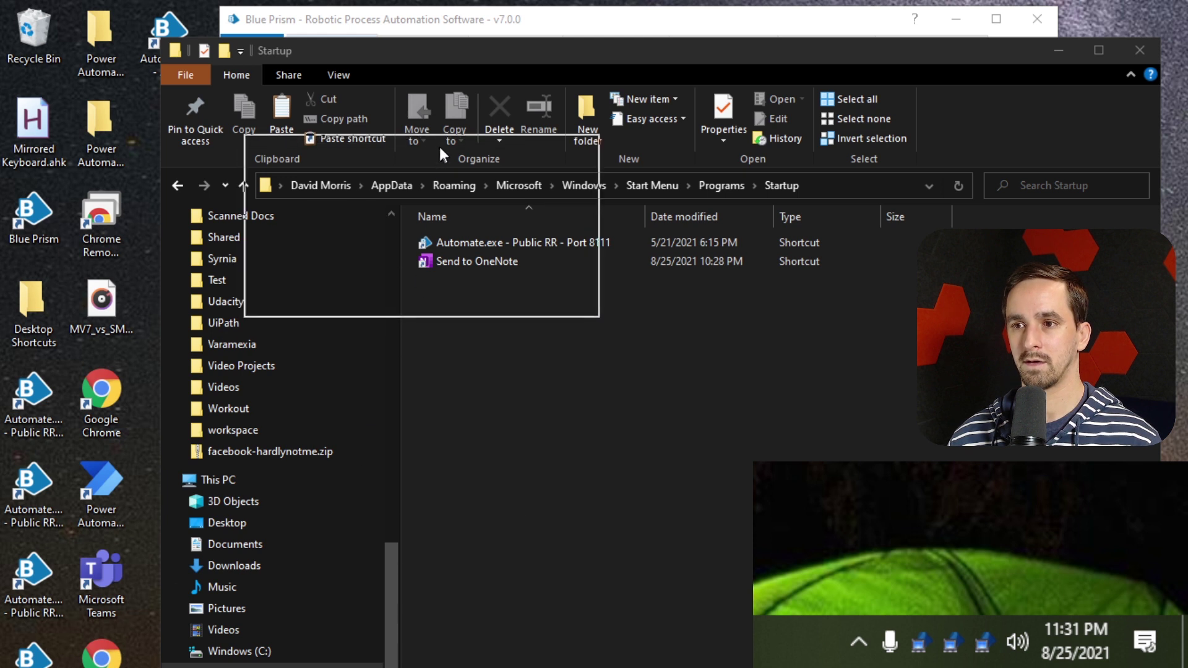
pyautogui.click(372, 197)
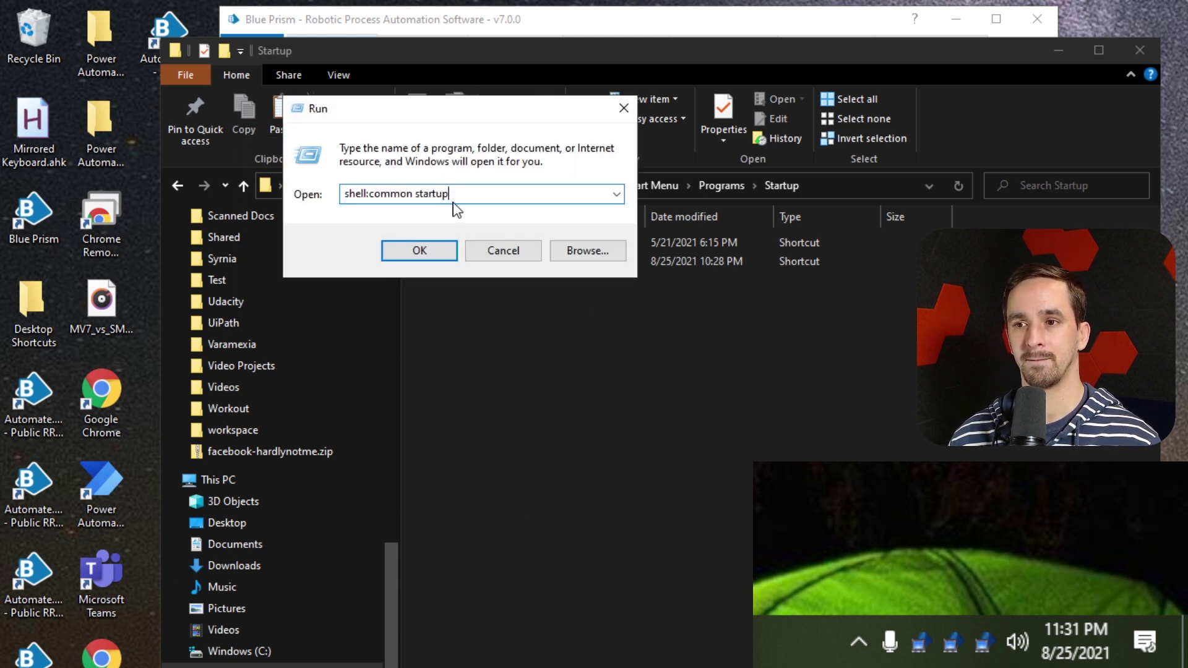
pyautogui.moveTo(452, 197); pyautogui.dragTo(268, 180)
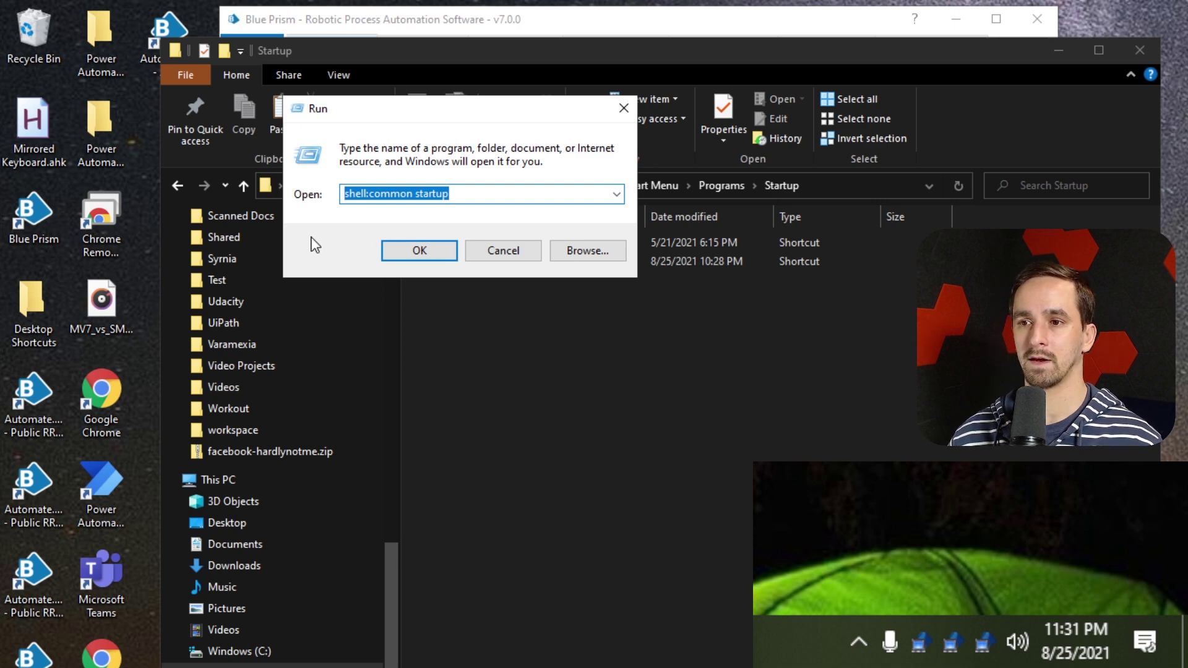
pyautogui.click(420, 250)
# Arrange the ProgramData Startup window beside the personal Startup window so both are visible
pyautogui.moveTo(626, 81); pyautogui.dragTo(588, 56)
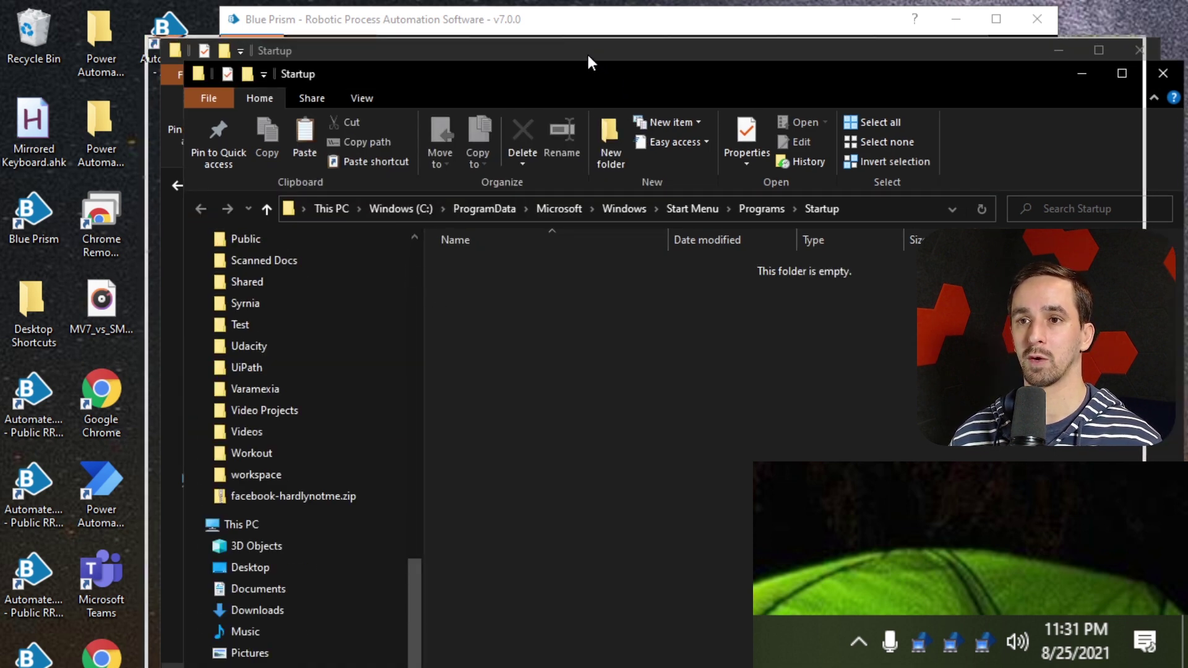
pyautogui.click(824, 182)
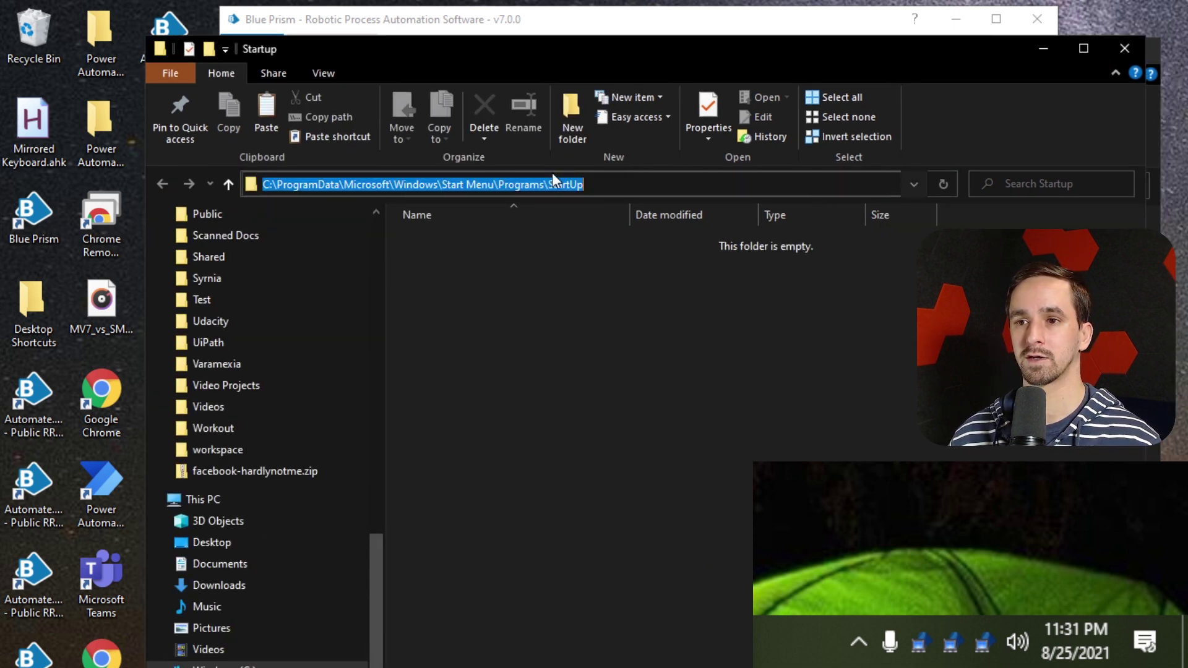
pyautogui.click(345, 184)
pyautogui.moveTo(604, 185); pyautogui.dragTo(258, 176)
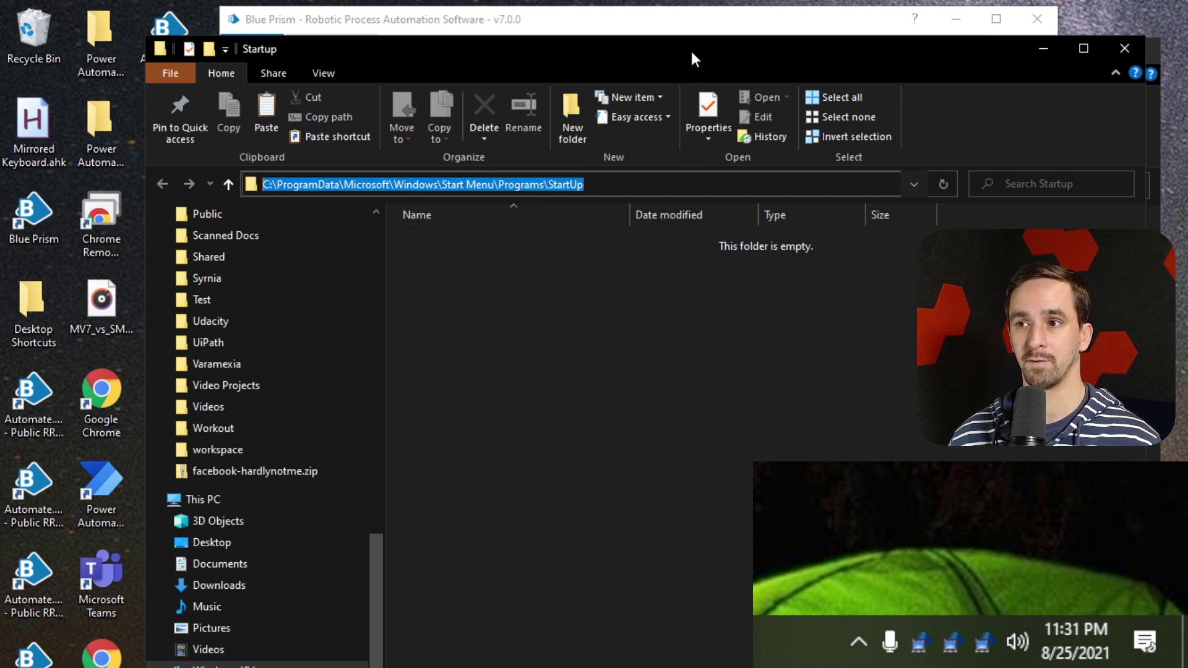
pyautogui.moveTo(692, 53); pyautogui.dragTo(741, 65)
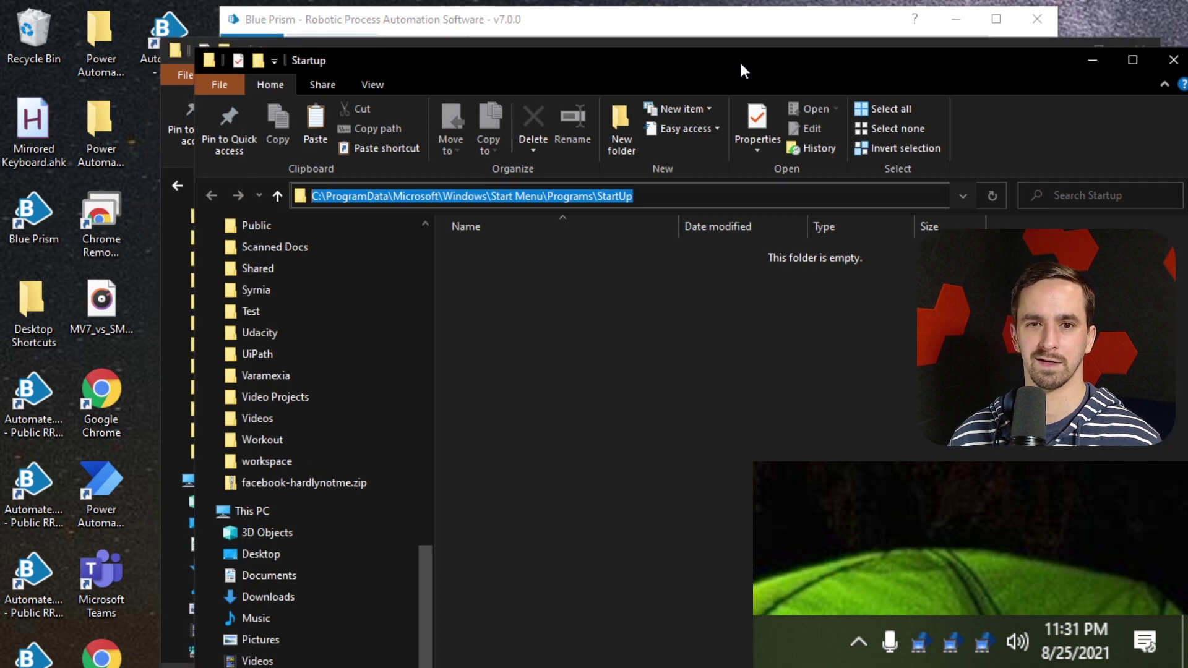
pyautogui.click(681, 196)
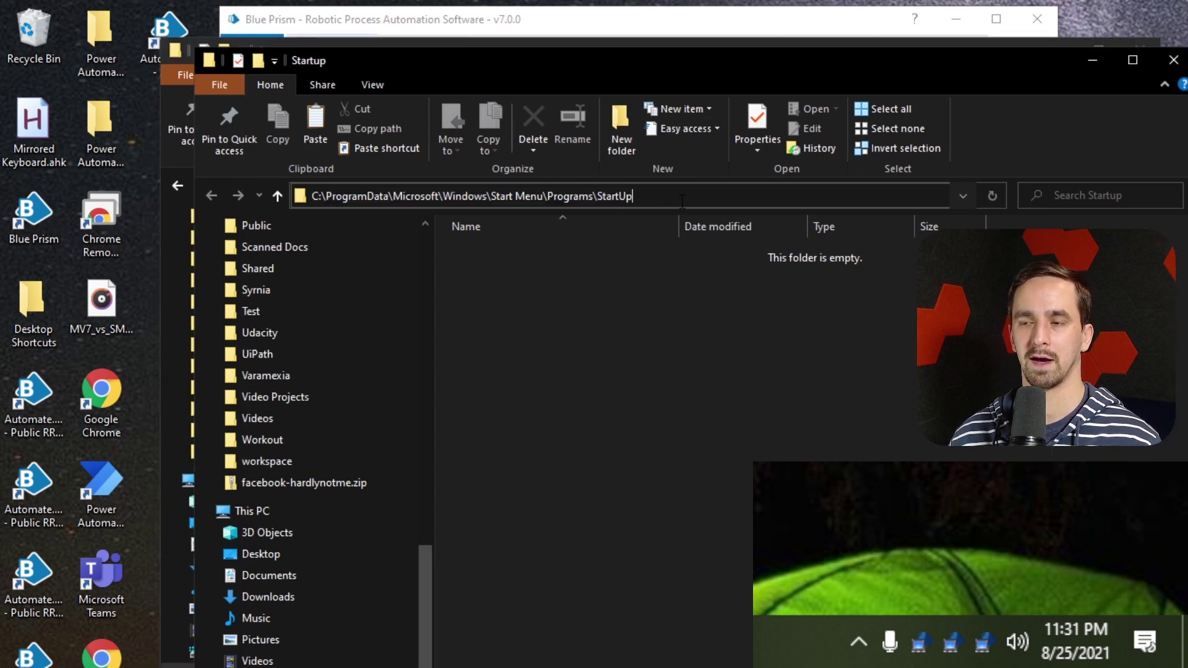
pyautogui.moveTo(619, 64)
pyautogui.mouseDown()
pyautogui.moveTo(609, 98)
pyautogui.moveTo(596, 95)
pyautogui.moveTo(621, 50)
pyautogui.mouseUp()
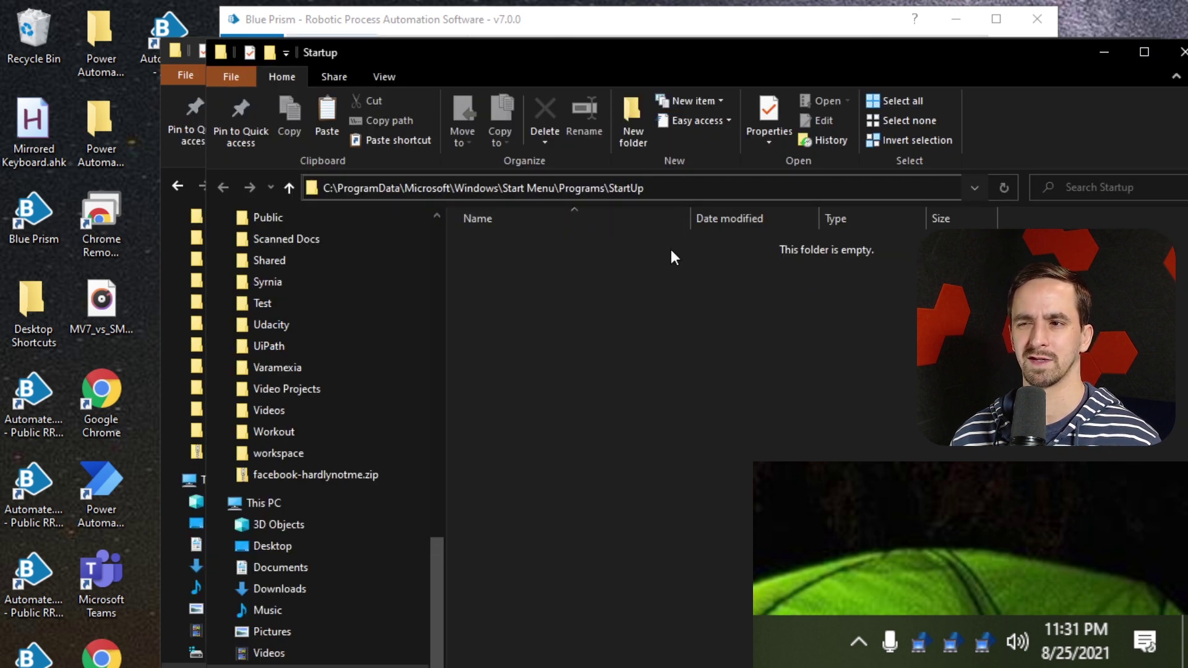
pyautogui.click(673, 256)
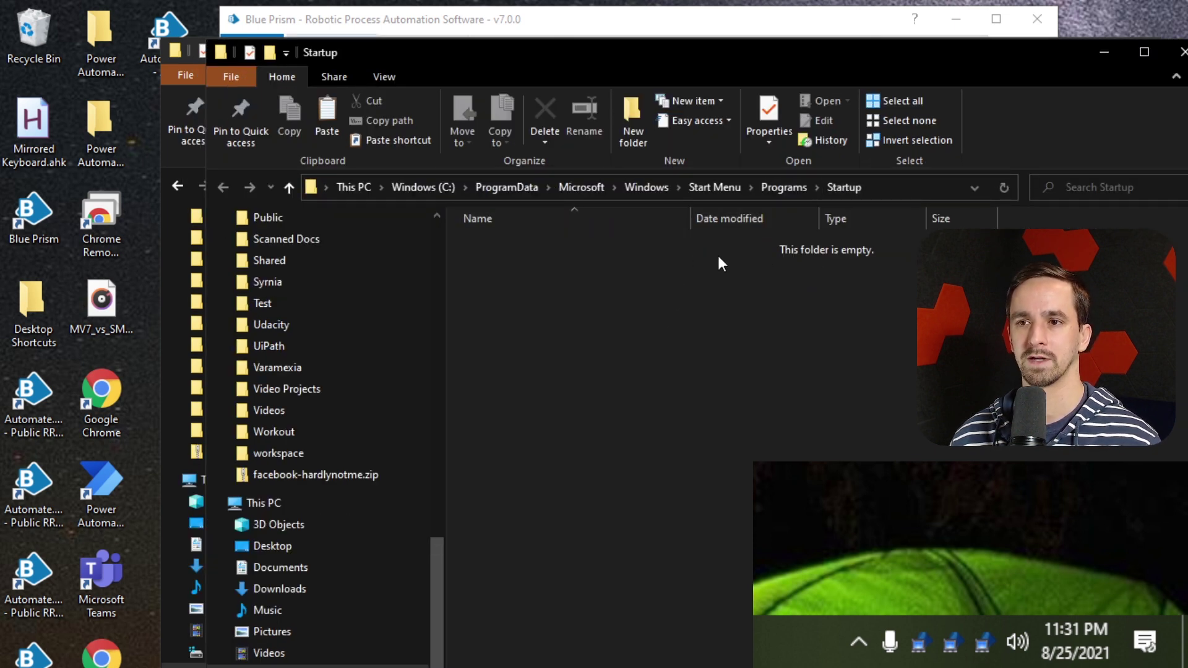
pyautogui.moveTo(737, 72); pyautogui.dragTo(676, 213)
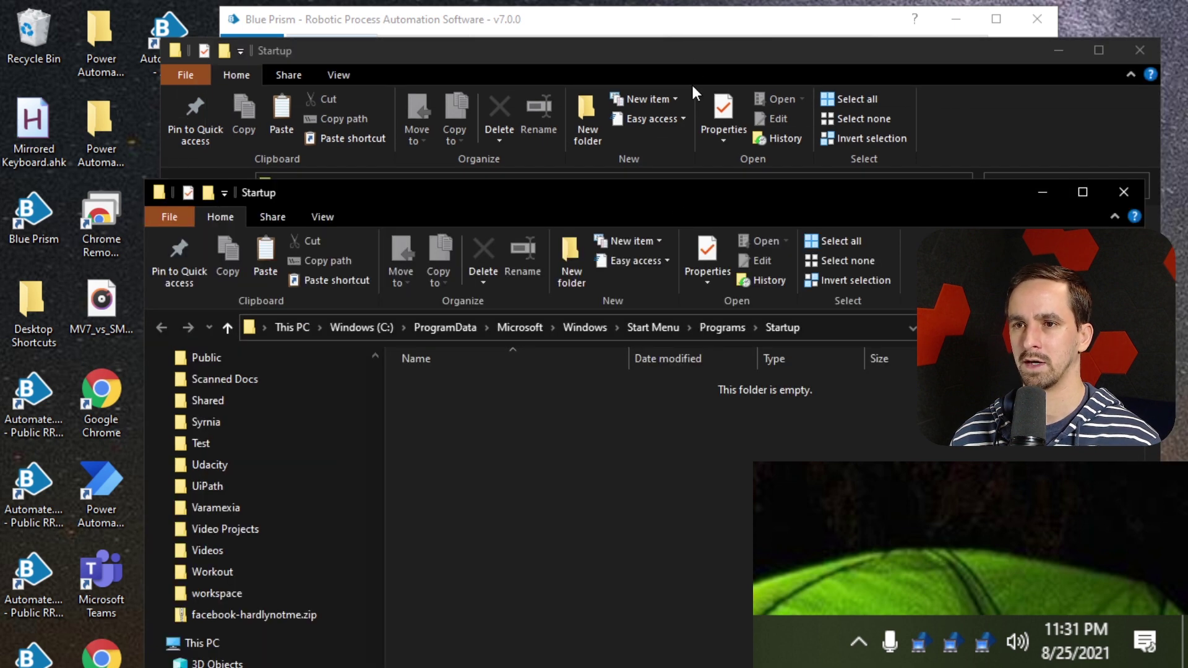
# Move the Automate.exe - Public RR - Port 8111 shortcut into the all-users ProgramData Startup folder
pyautogui.click(687, 88)
pyautogui.click(607, 244)
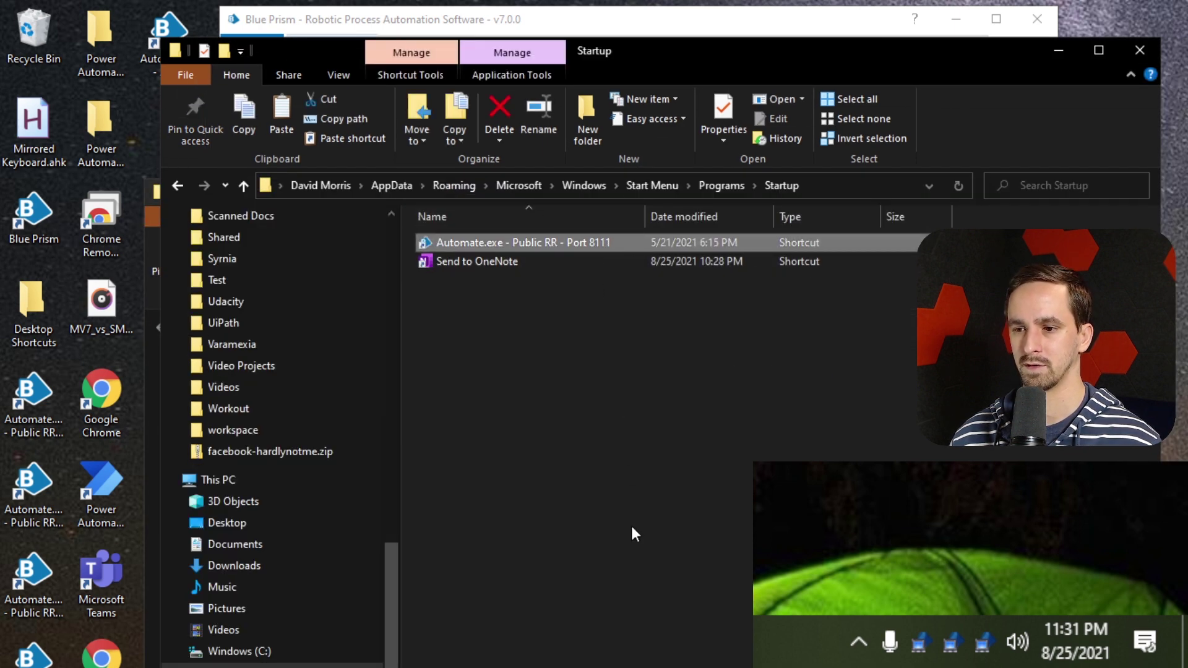
pyautogui.hotkey('ctrl', 'x')
pyautogui.hotkey('alt', 'Tab')
pyautogui.hotkey('ctrl', 'v')
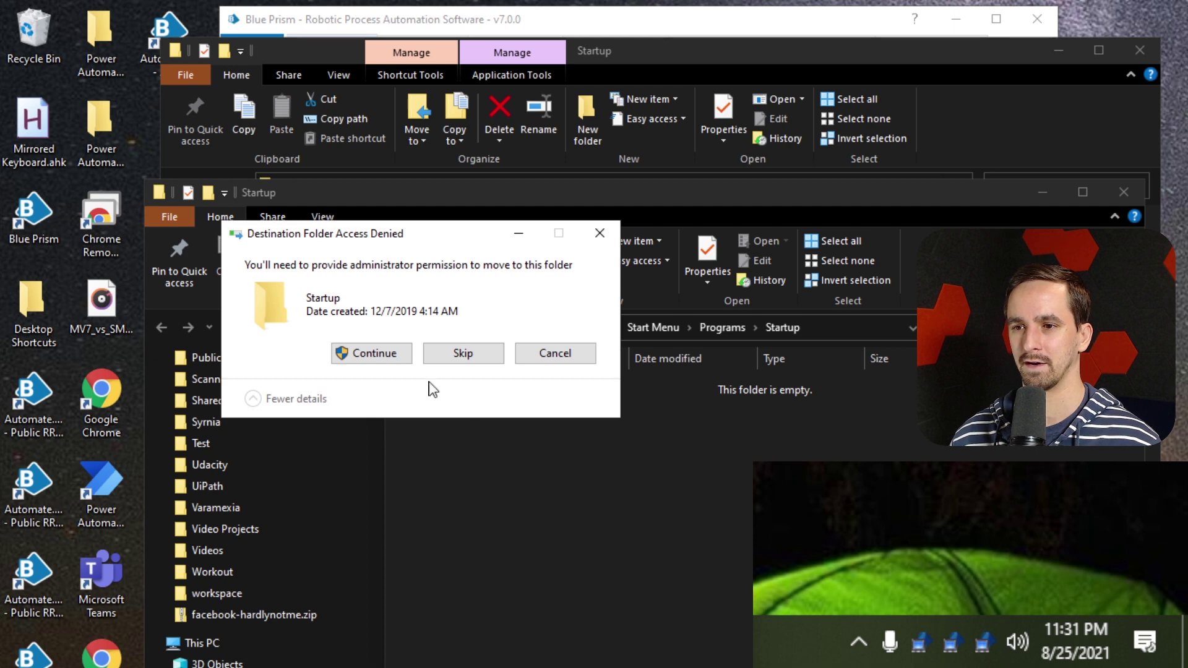
pyautogui.click(372, 353)
# Drag the Automate.exe - Alerts desktop shortcut into the personal Startup folder
pyautogui.click(604, 441)
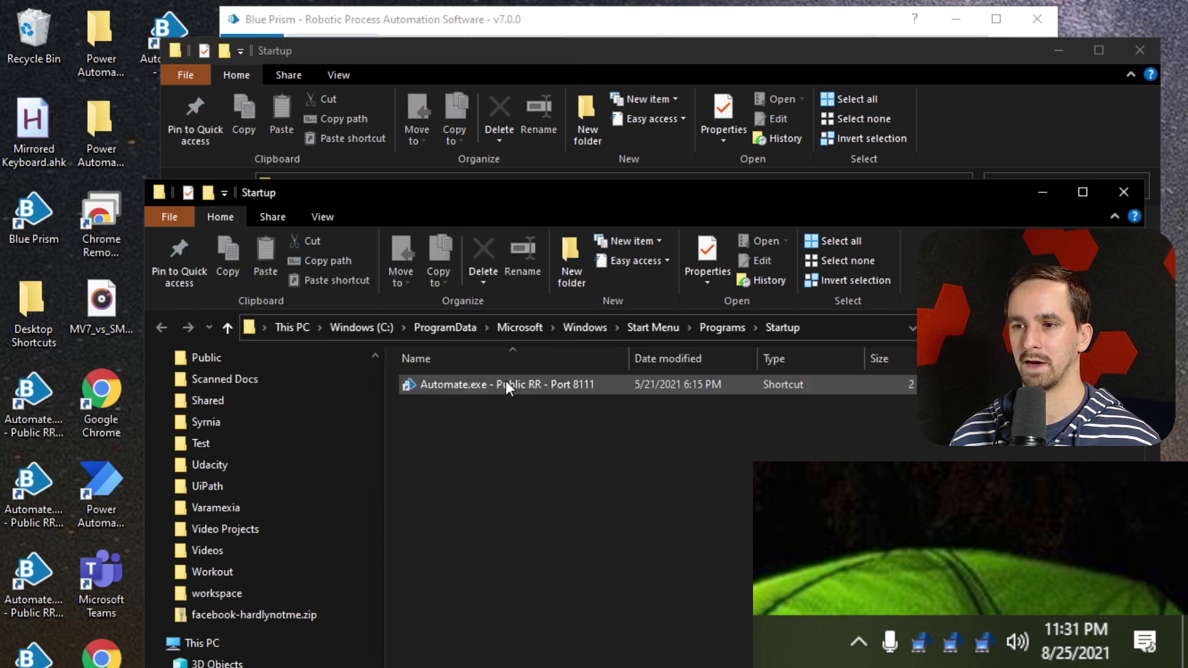
pyautogui.moveTo(648, 190); pyautogui.dragTo(641, 115)
pyautogui.click(829, 251)
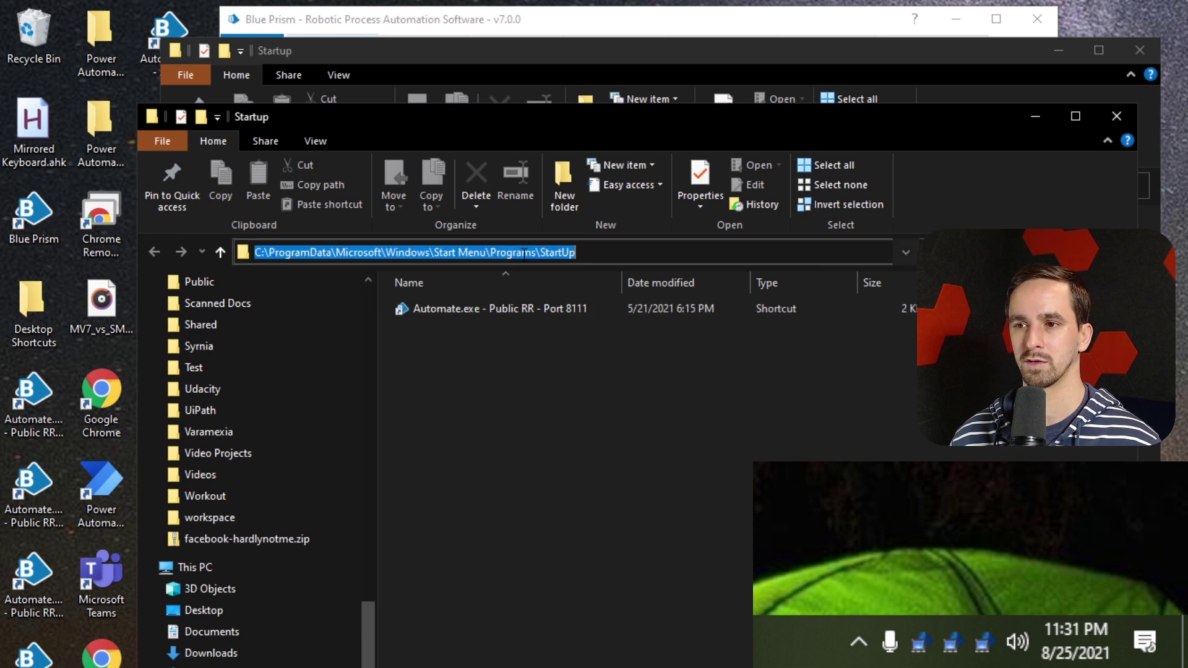
pyautogui.click(1032, 116)
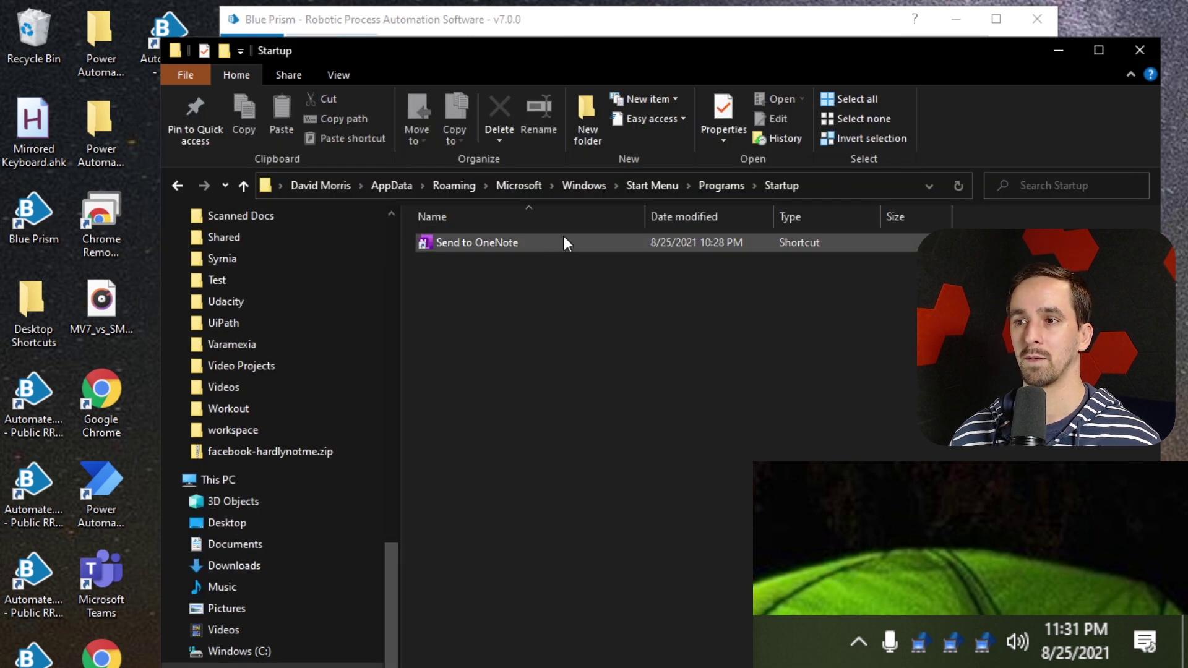
pyautogui.moveTo(177, 26); pyautogui.dragTo(660, 346)
pyautogui.click(661, 351)
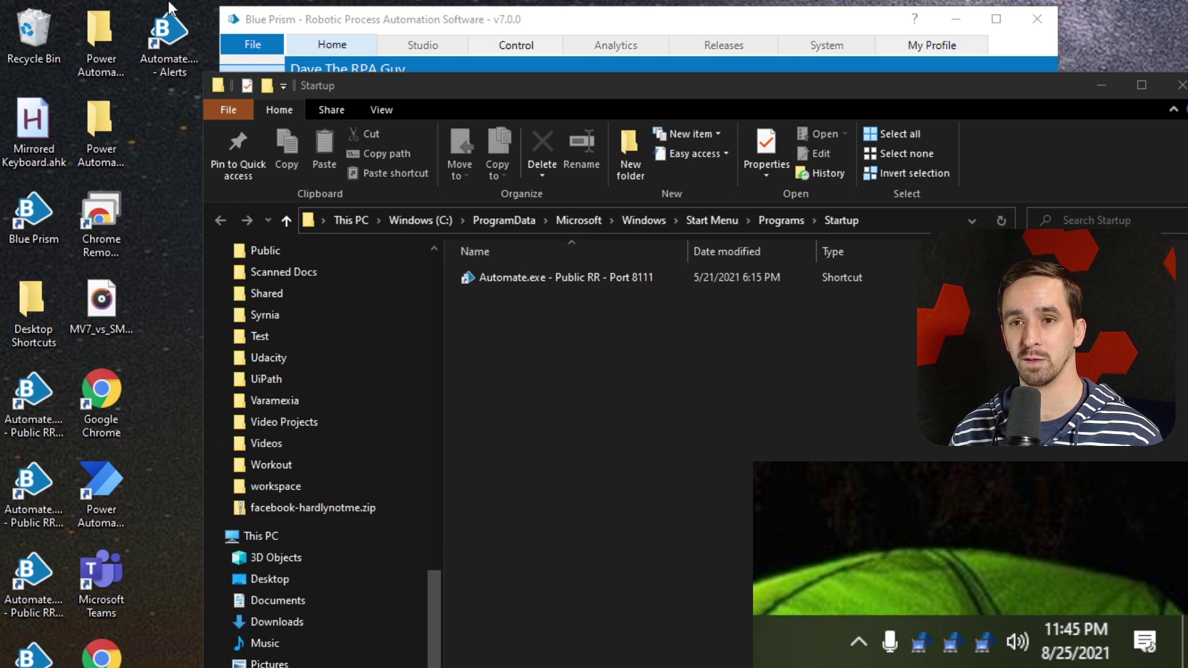
# Navigate File Explorer to C:\Program Files\Blue Prism Limited\Blue Prism Automate
pyautogui.click(184, 51)
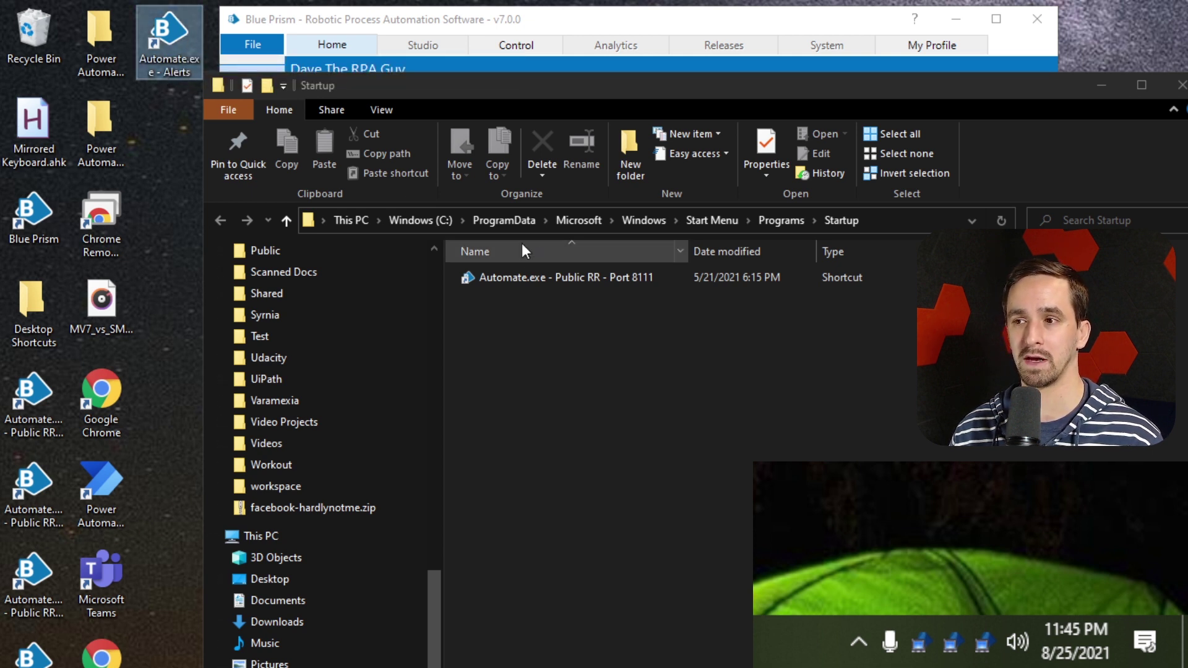
pyautogui.click(908, 224)
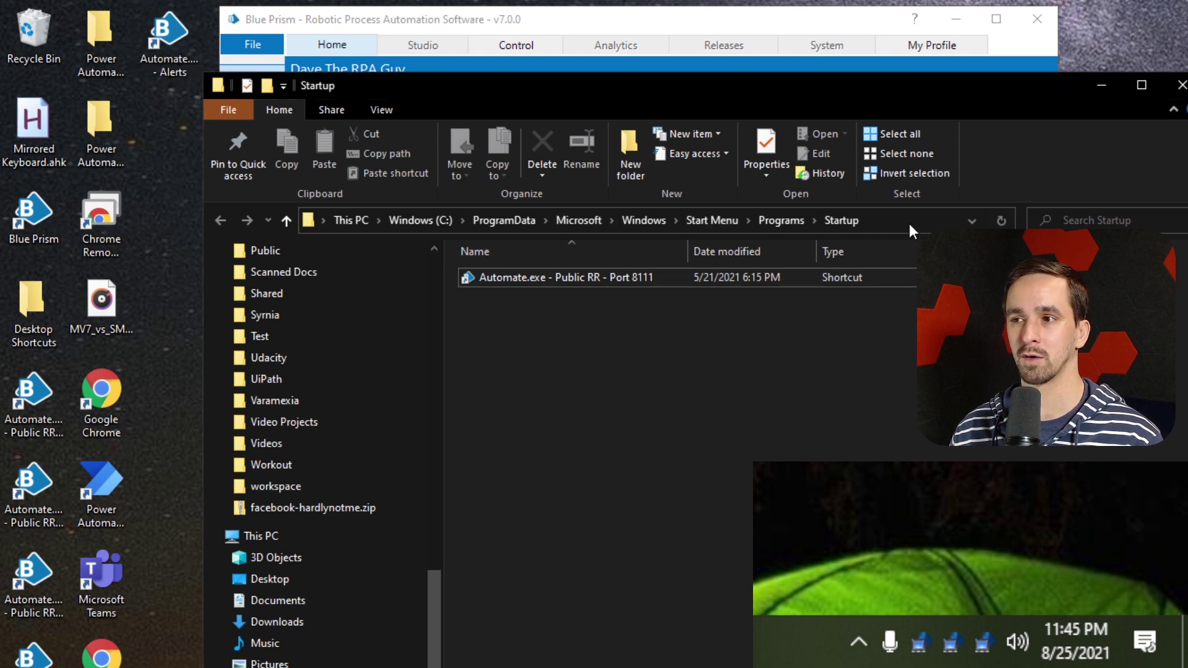
pyautogui.click(910, 224)
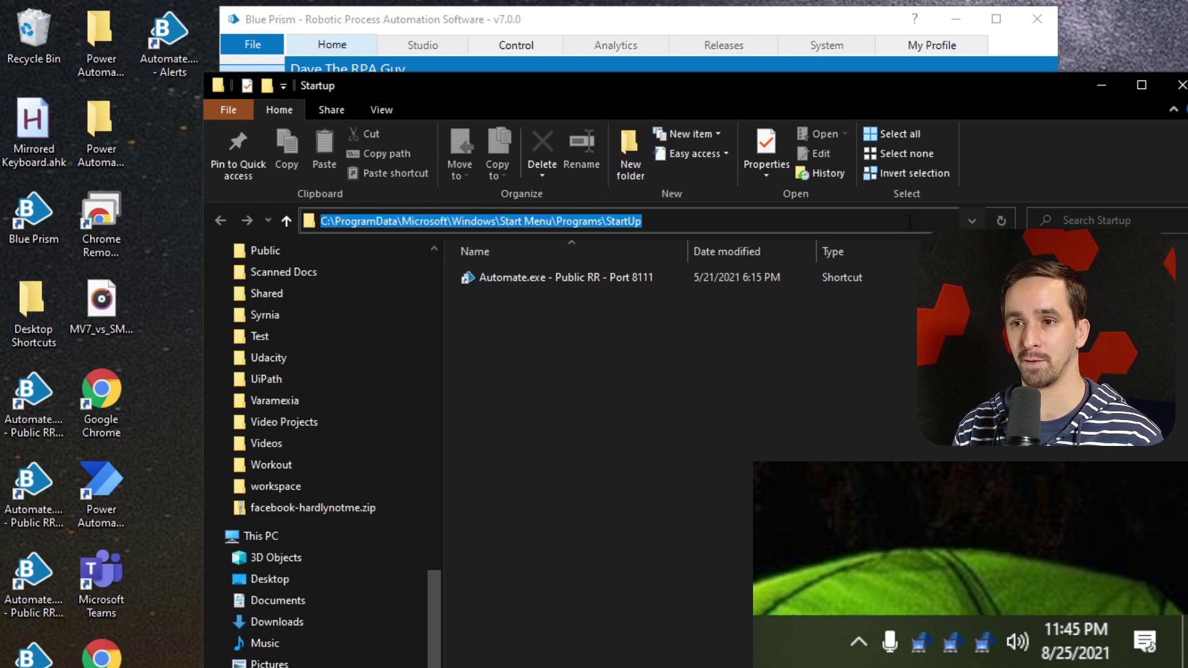
pyautogui.write('c:\x08lu')
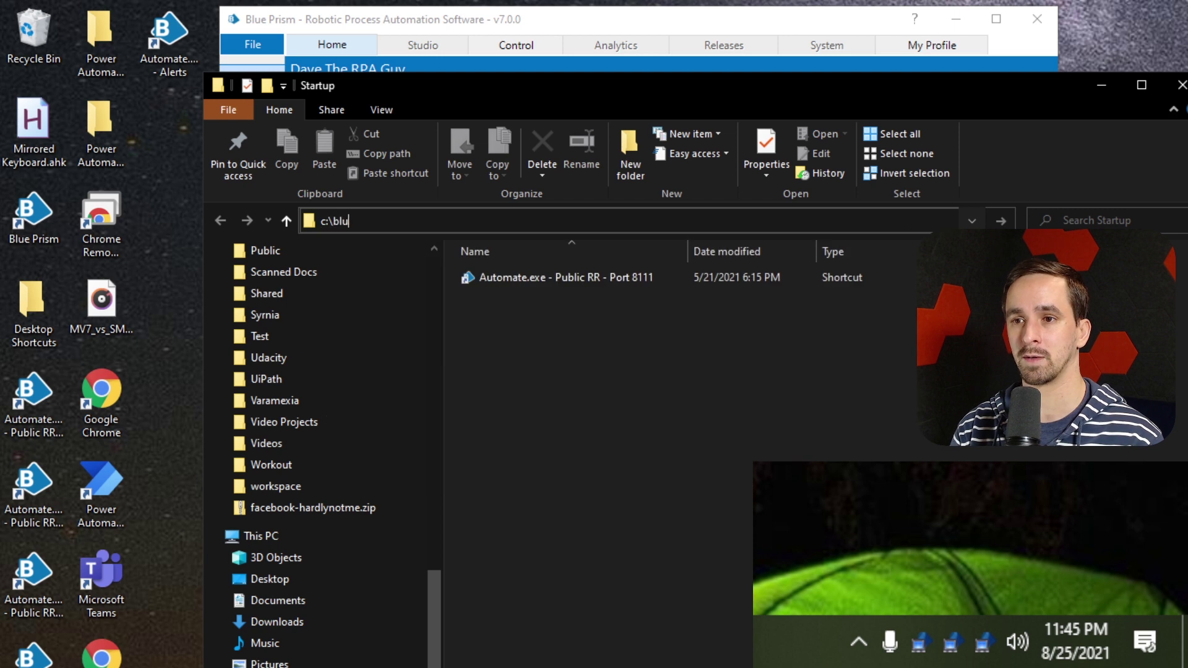
pyautogui.press('BackSpace')
pyautogui.press('BackSpace')
pyautogui.press('BackSpace')
pyautogui.write('program files\\')
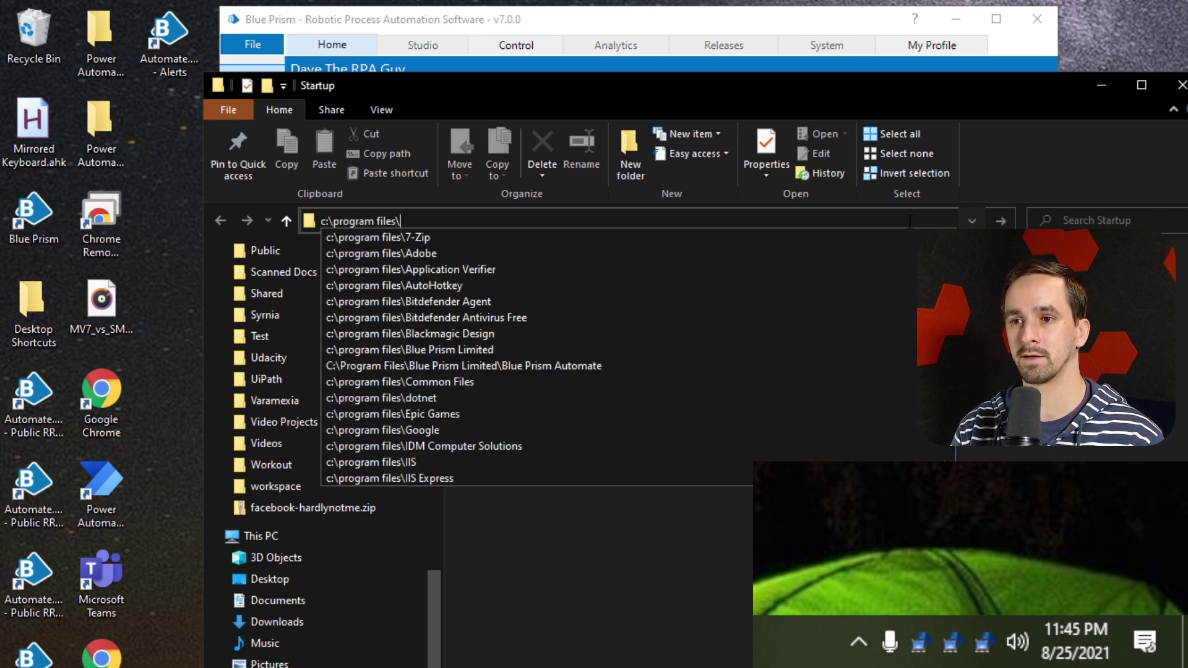
pyautogui.write('blue prismlimi')
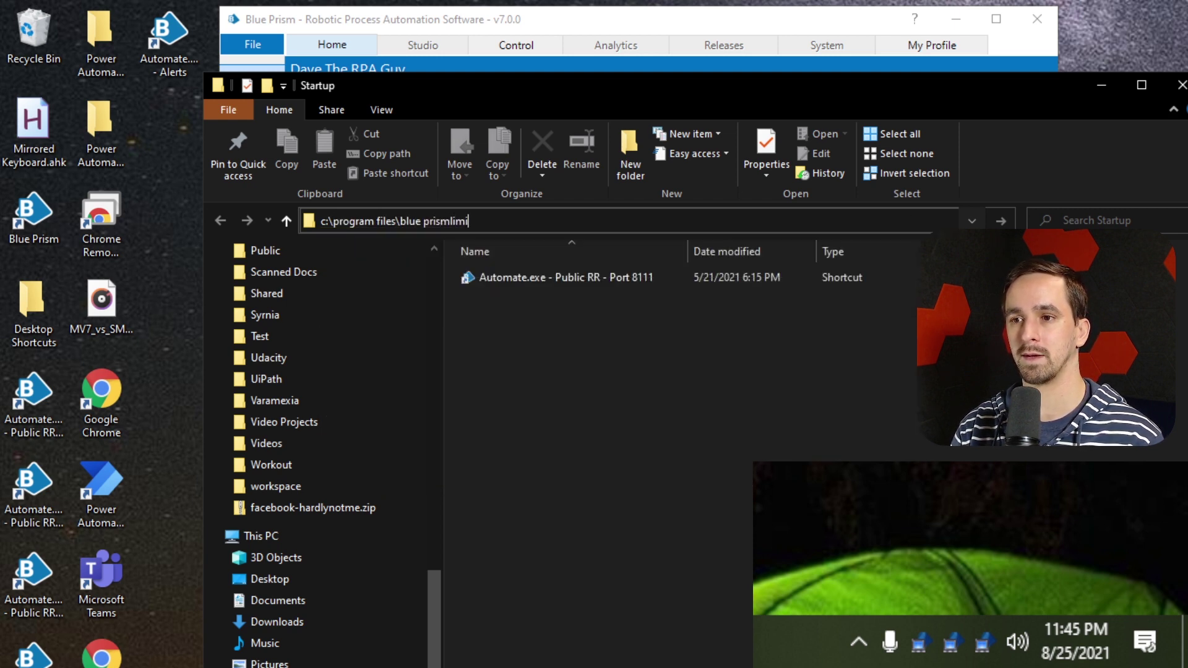
pyautogui.press('BackSpace')
pyautogui.write('limited')
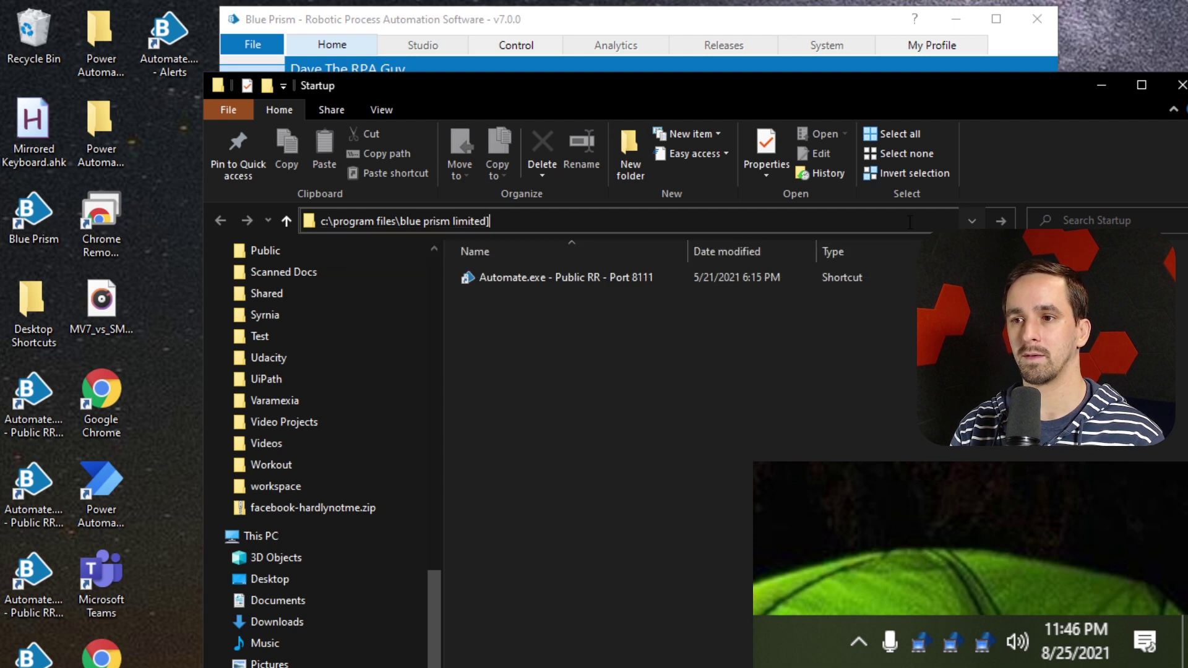
pyautogui.write('\\blue prism ')
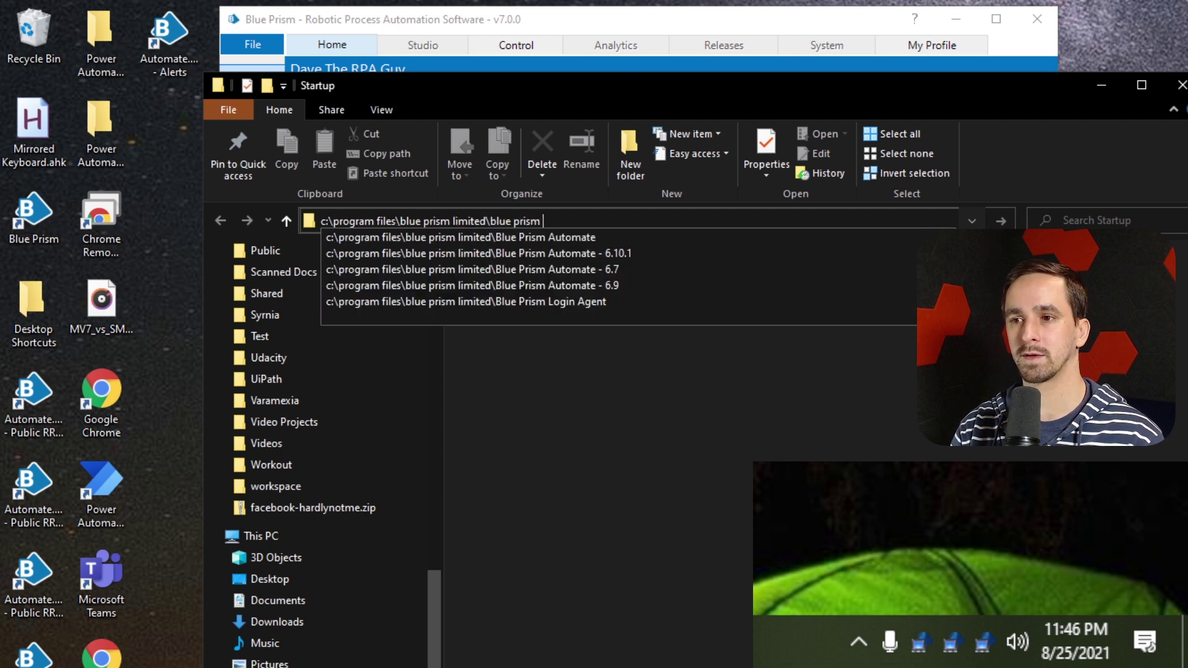
pyautogui.write('automate')
pyautogui.press('Return')
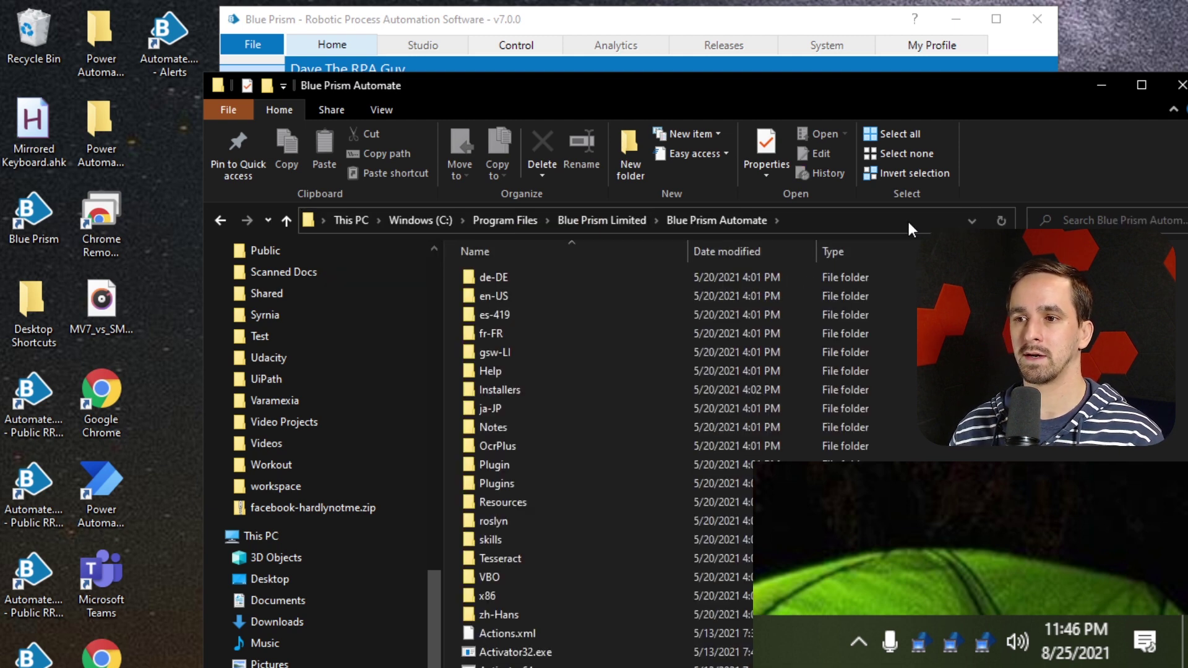
# Send Automate.exe to the desktop as a new shortcut
pyautogui.scroll(-5, 652, 523)
pyautogui.scroll(-2, 563, 599)
pyautogui.click(559, 636)
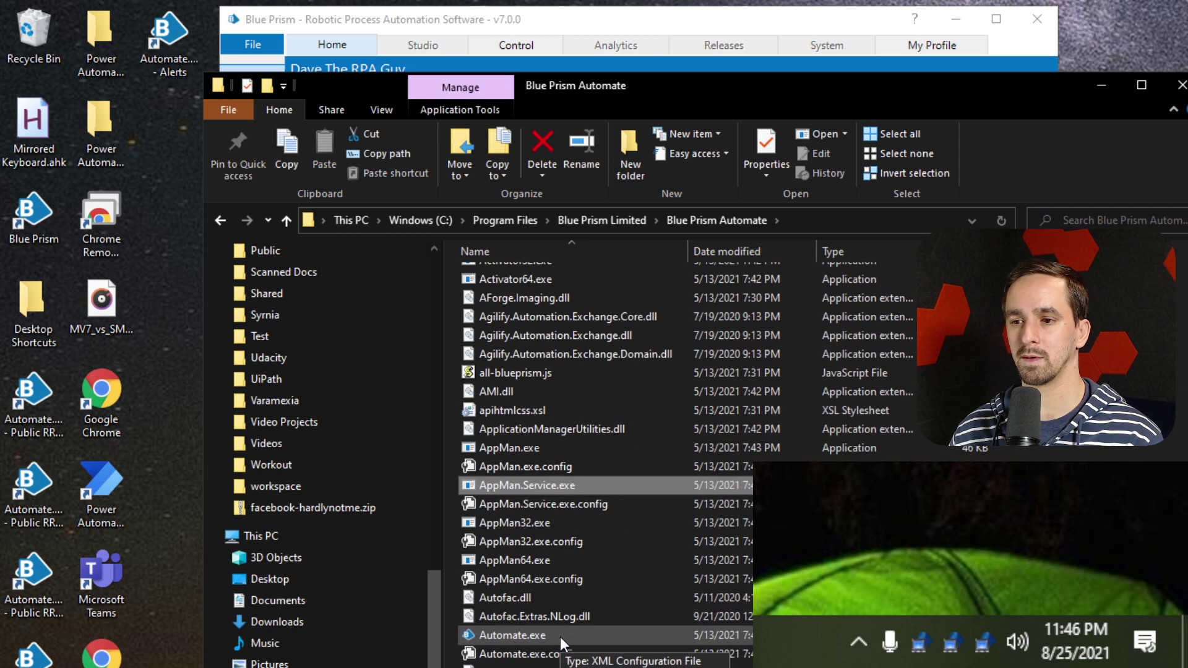
pyautogui.rightClick(512, 642)
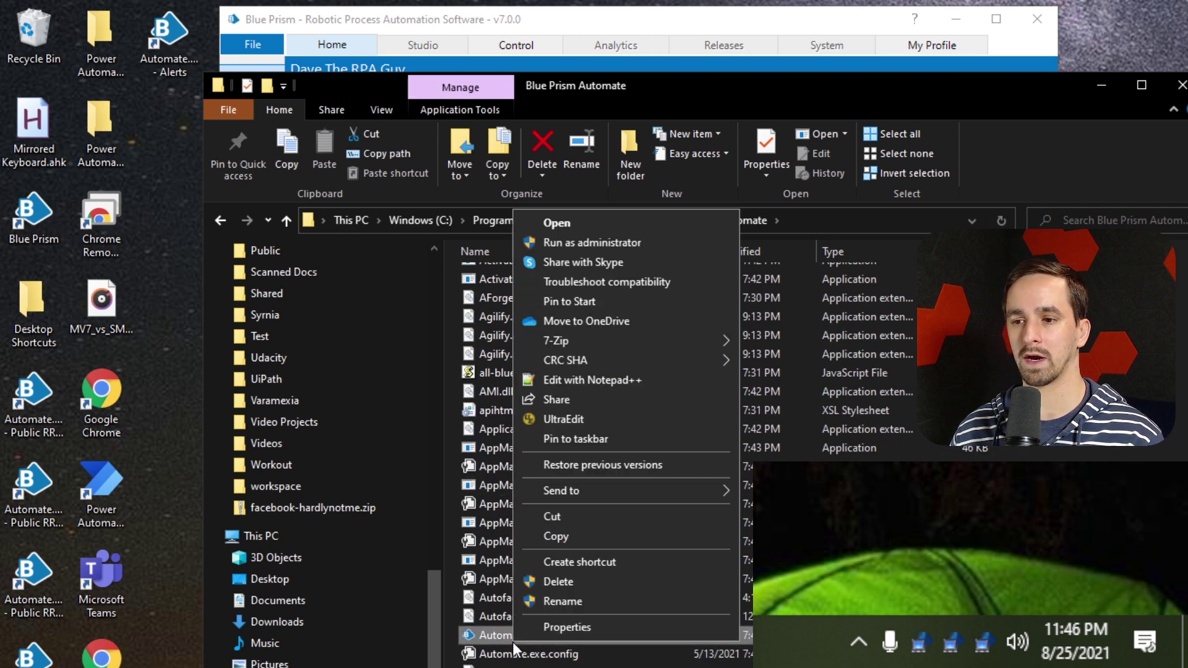
pyautogui.moveTo(659, 492)
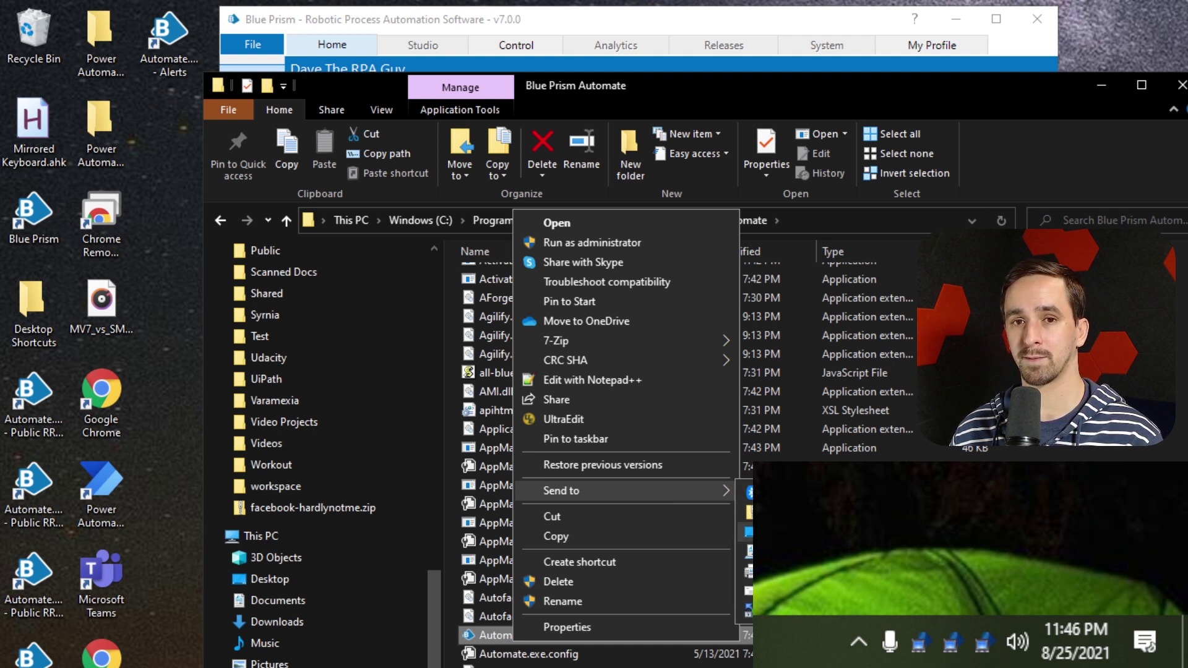
pyautogui.click(798, 532)
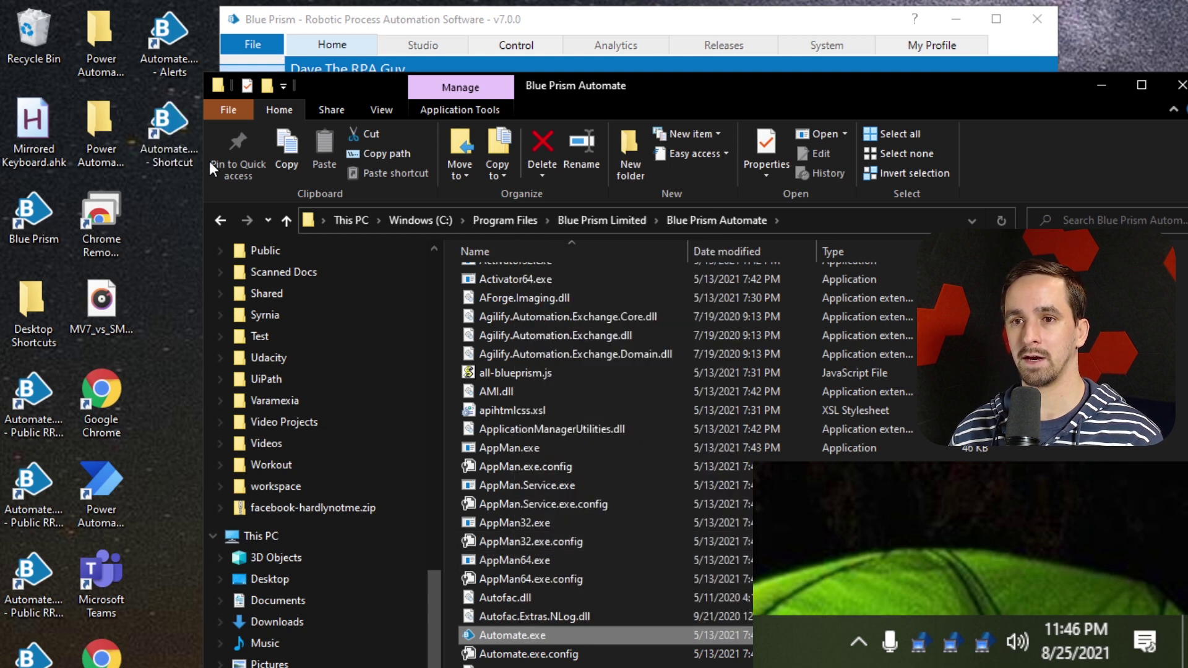
pyautogui.click(170, 140)
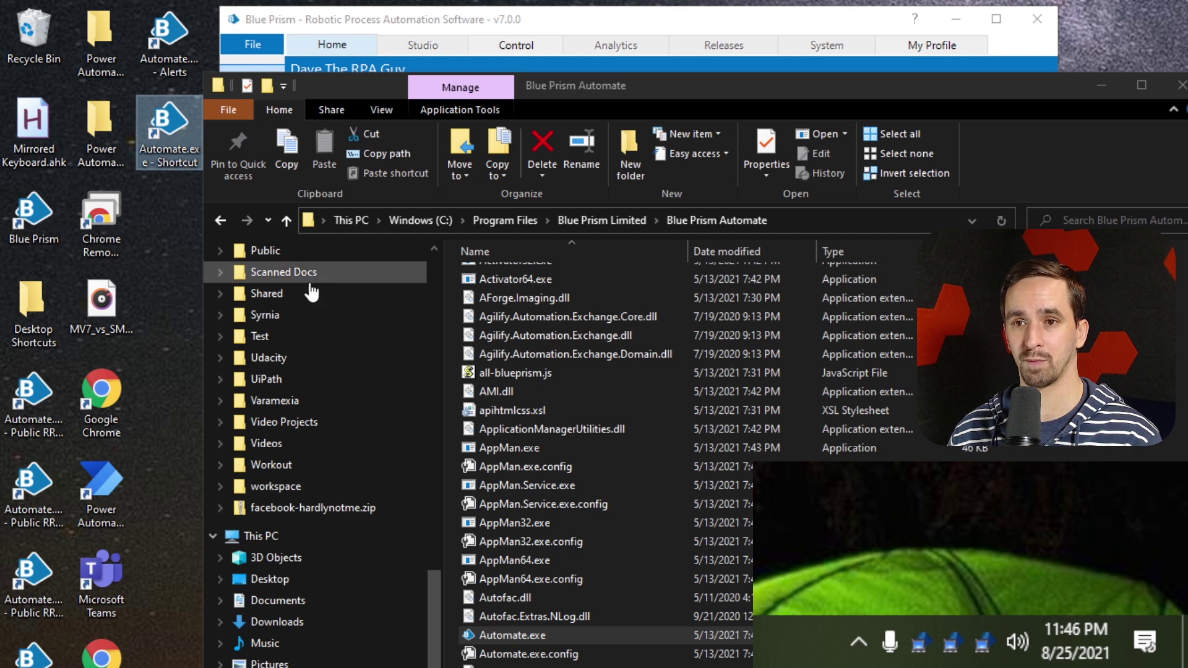
# Open the desktop shortcut's Properties and put the cursor in its Target field
pyautogui.rightClick(171, 151)
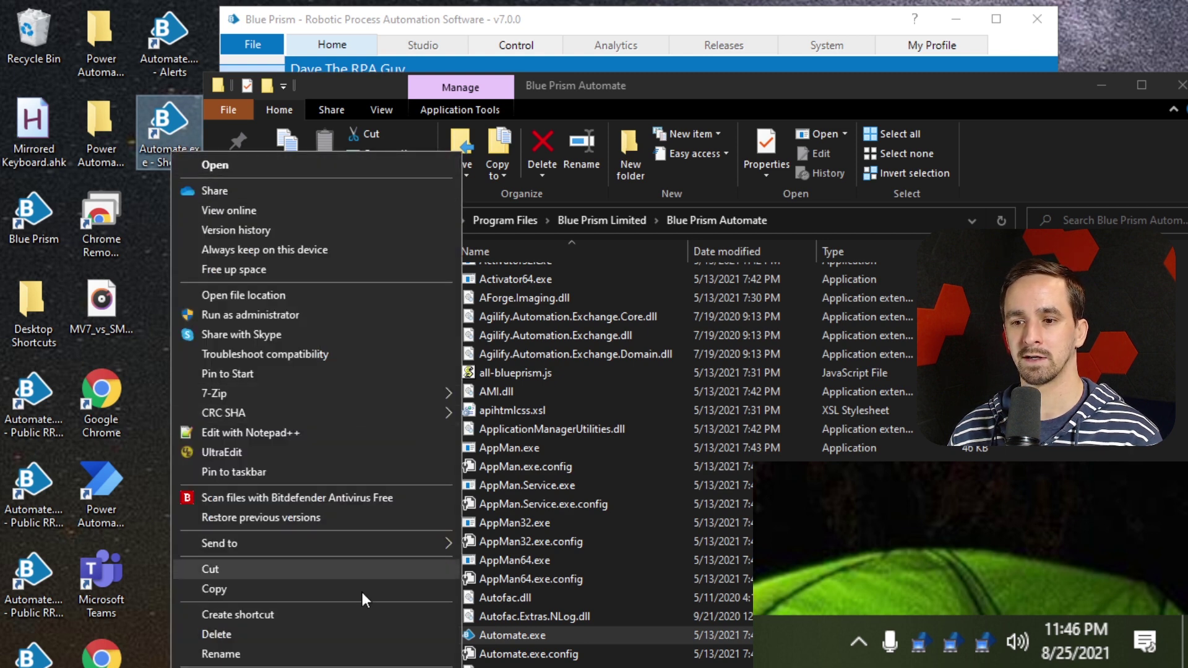
pyautogui.click(235, 667)
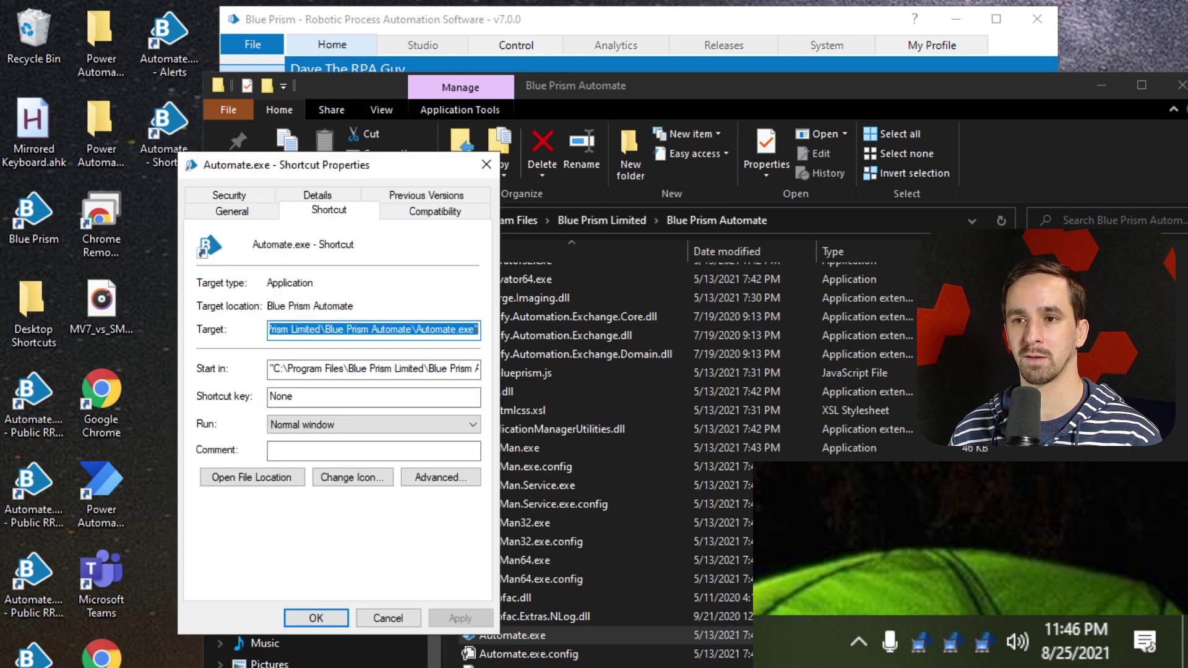
pyautogui.click(437, 324)
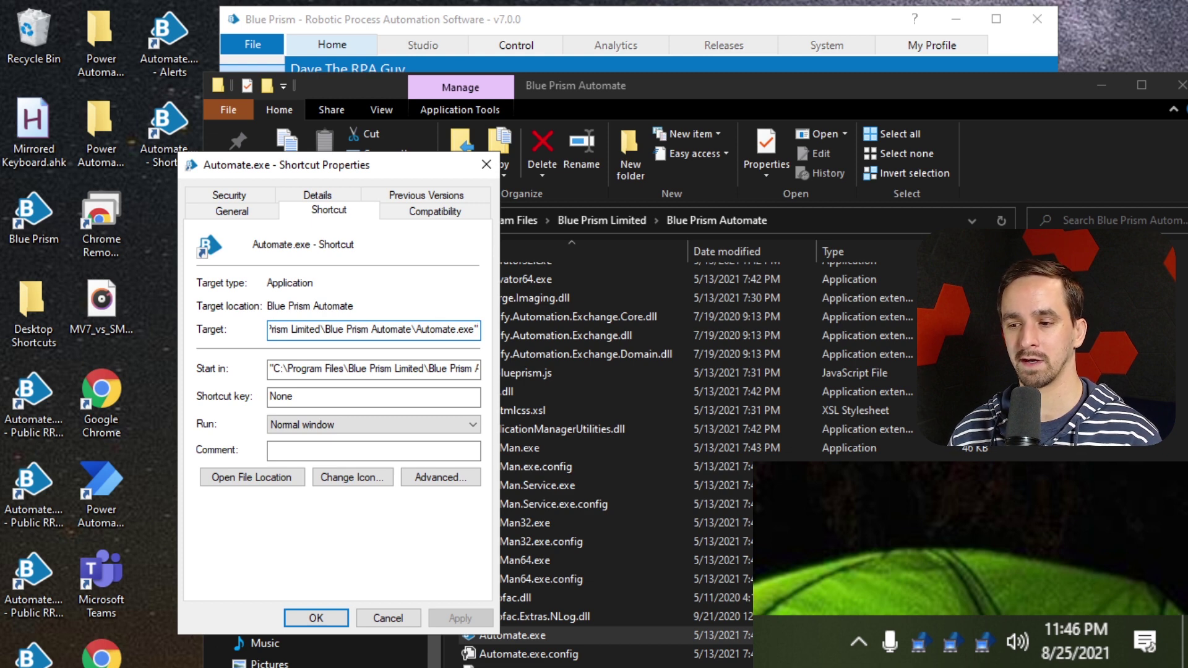
# In Notepad, delete the /dbconname argument and the leading word Automate from the command
pyautogui.hotkey('alt', 'Tab')
pyautogui.click(607, 248)
pyautogui.click(866, 250)
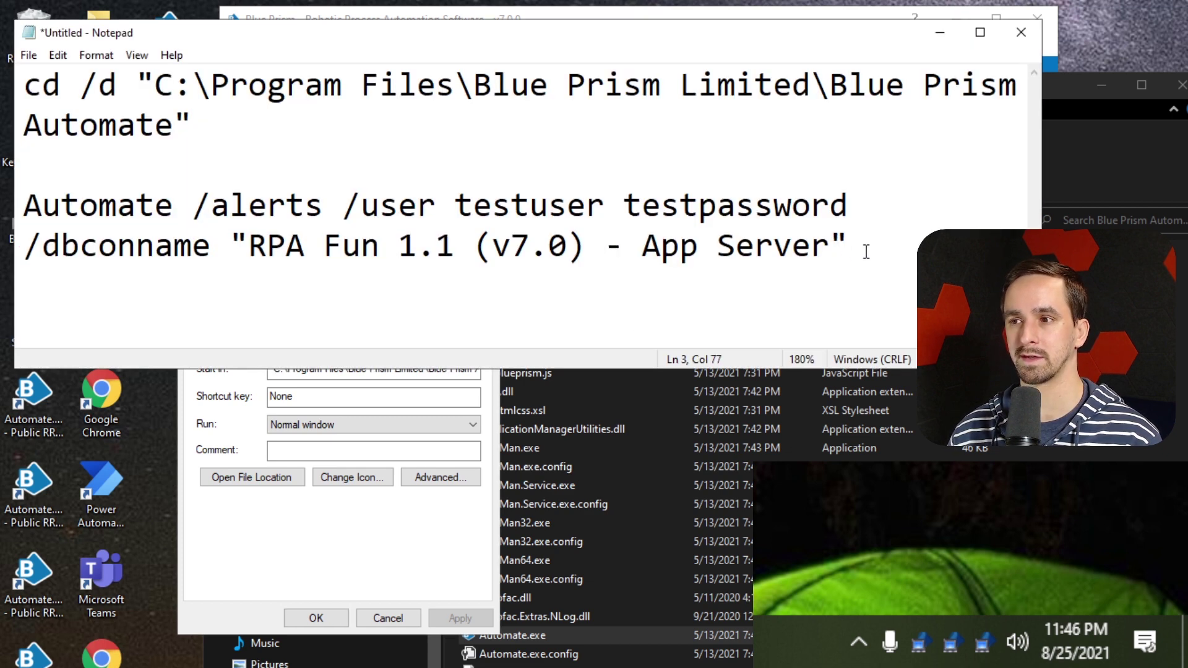
pyautogui.hotkey('shift', 'Home')
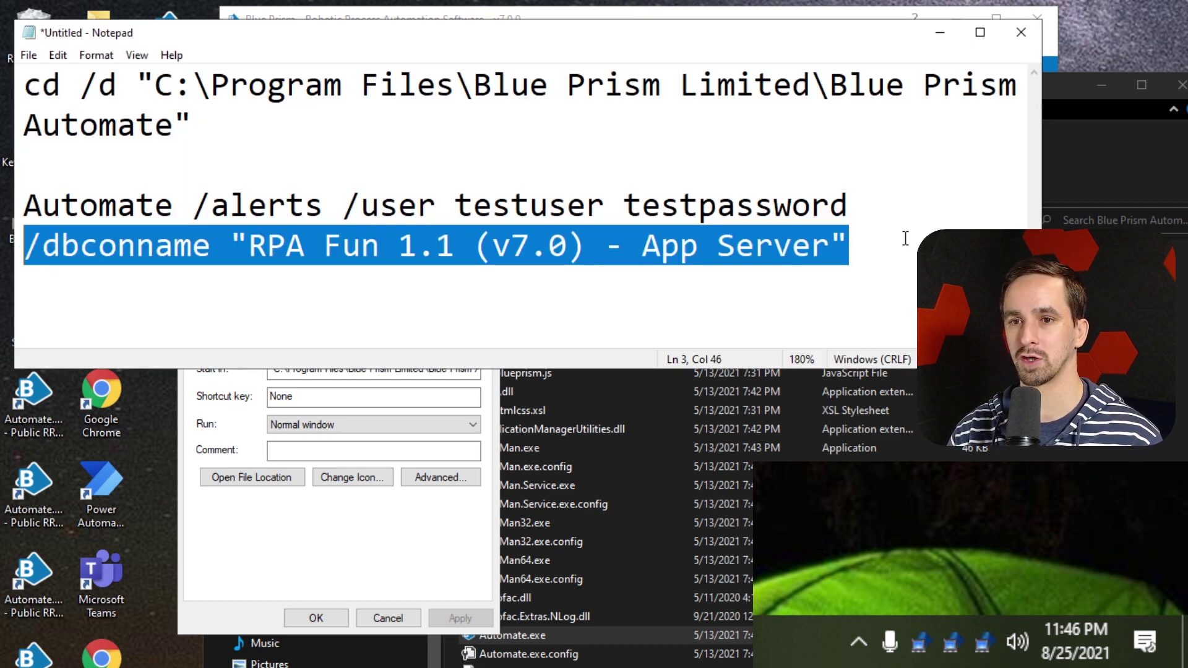
pyautogui.press('BackSpace')
pyautogui.press('BackSpace')
pyautogui.hotkey('shift', 'Home')
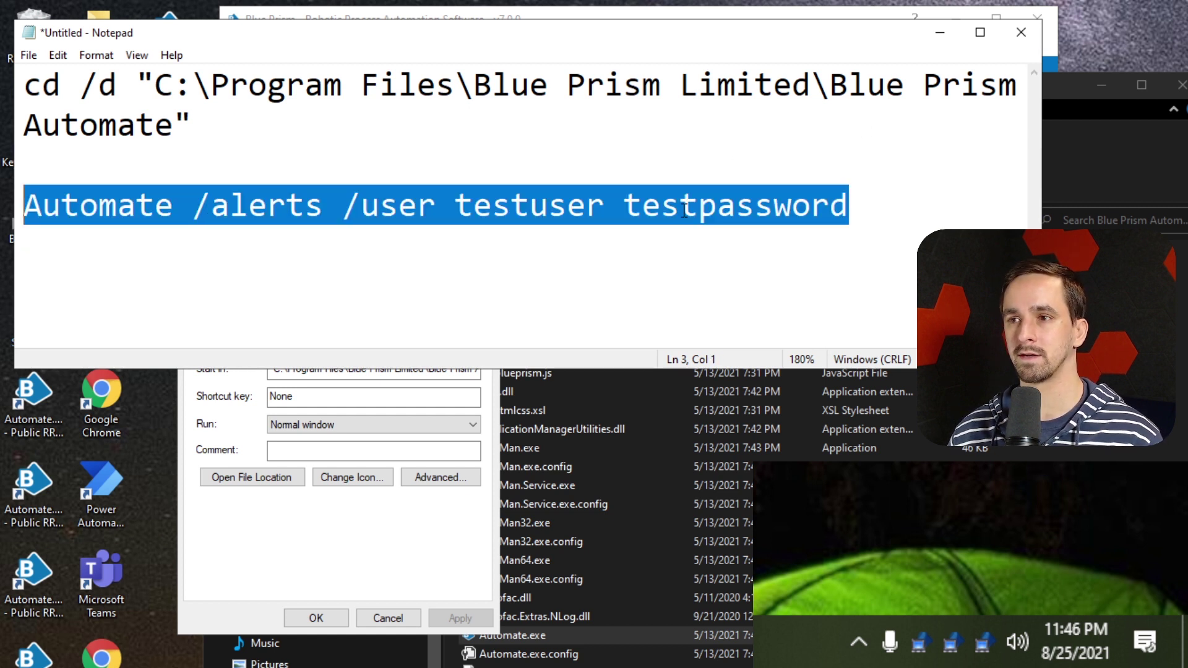
pyautogui.click(264, 214)
pyautogui.moveTo(192, 210); pyautogui.dragTo(918, 213)
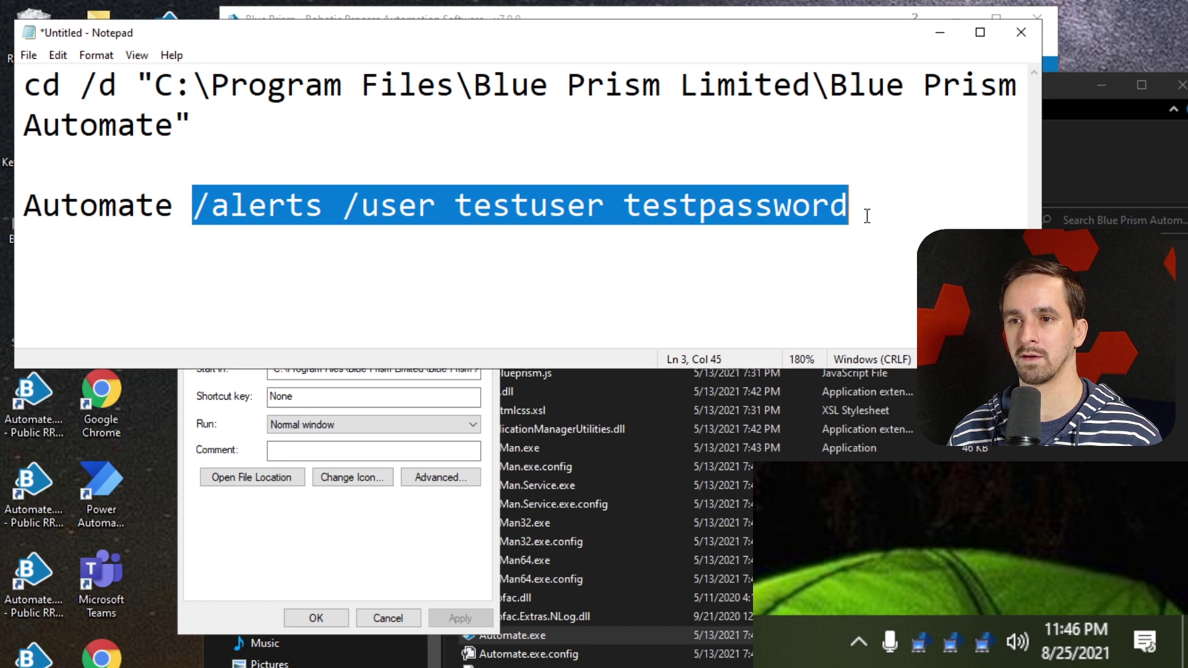
pyautogui.click(178, 208)
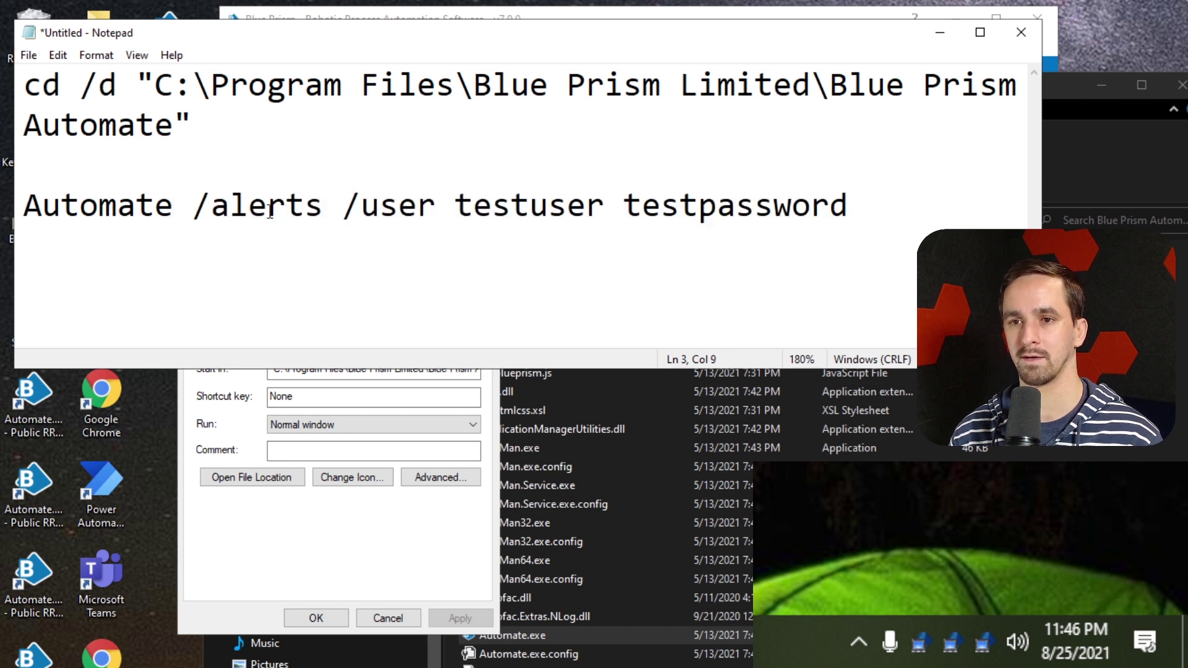
pyautogui.moveTo(191, 210); pyautogui.dragTo(23, 210)
pyautogui.press('Delete')
# Add a new line reading /alerts /sso below the login line and select it
pyautogui.click(566, 210)
pyautogui.moveTo(724, 213); pyautogui.dragTo(6, 201)
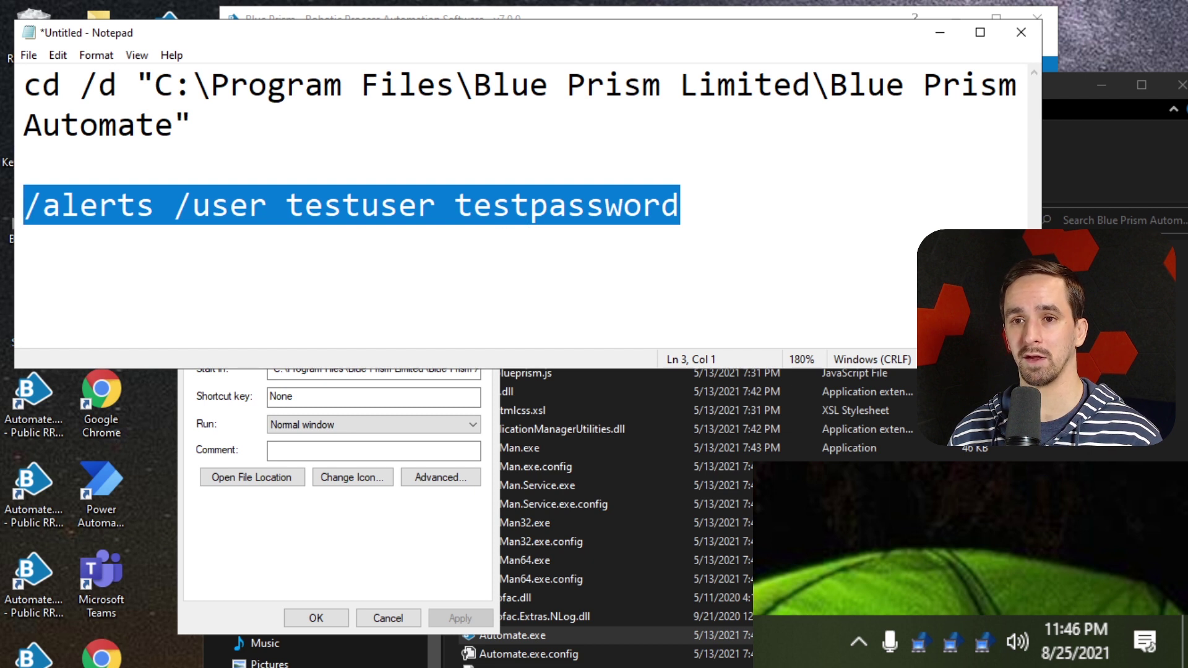
pyautogui.click(160, 221)
pyautogui.click(728, 202)
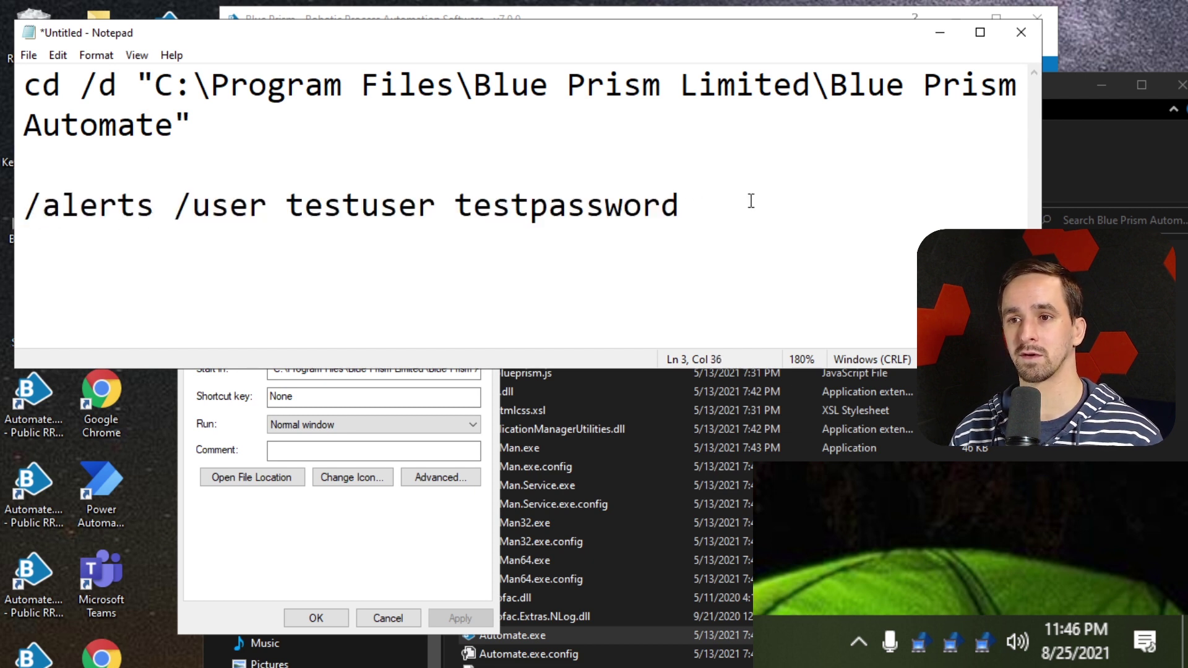
pyautogui.press('Return')
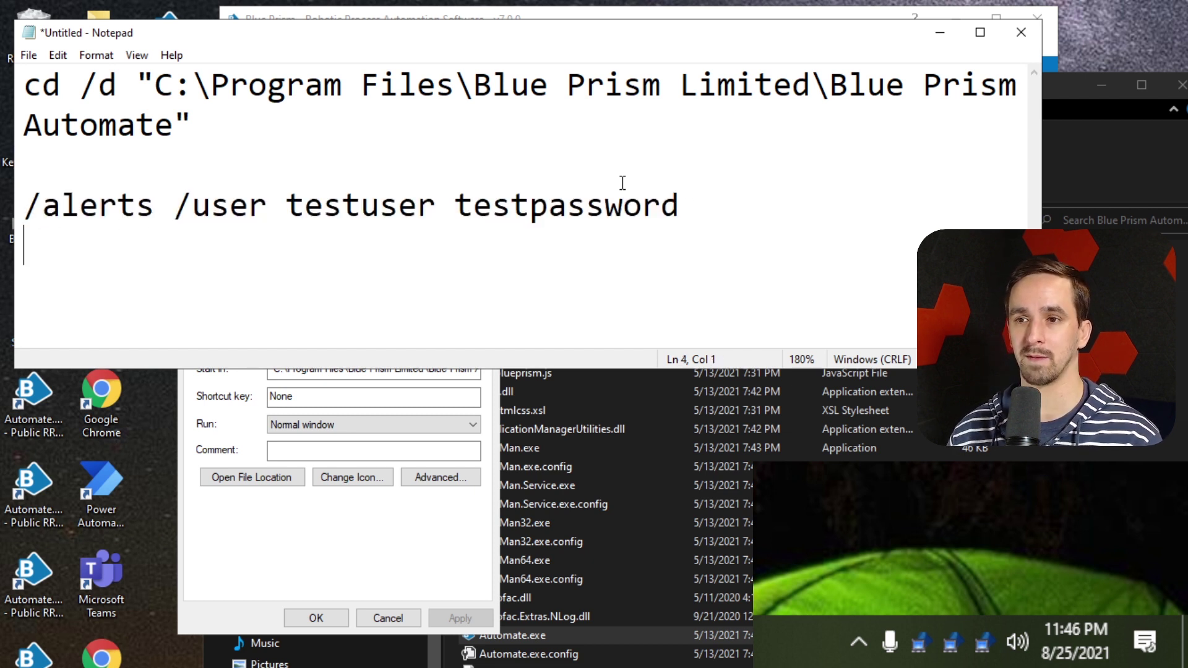
pyautogui.moveTo(700, 196)
pyautogui.mouseDown()
pyautogui.moveTo(299, 213)
pyautogui.moveTo(721, 204)
pyautogui.mouseUp()
pyautogui.click(296, 209)
pyautogui.click(742, 212)
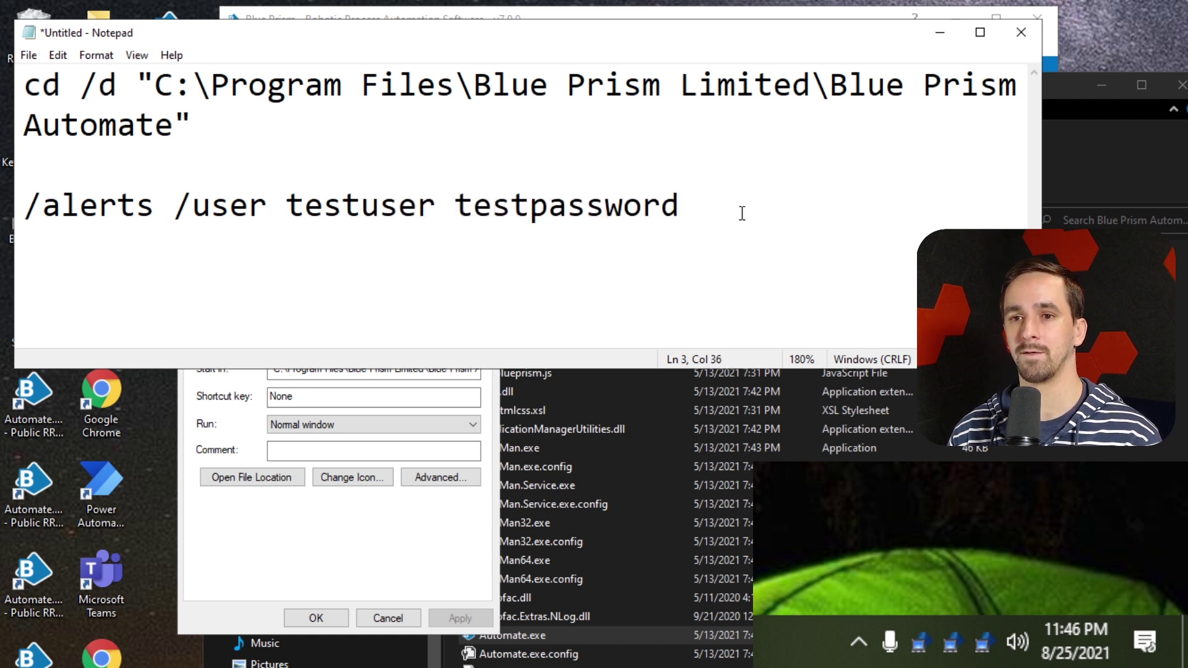
pyautogui.press('Return')
pyautogui.write('/al')
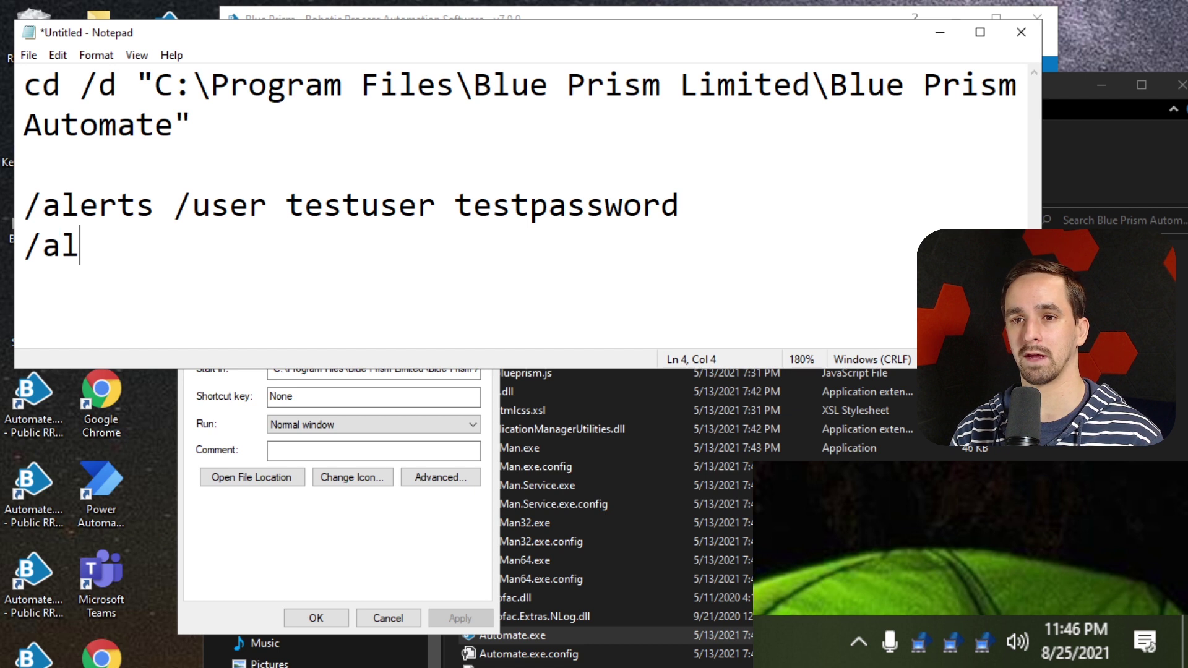
pyautogui.write('erts /sso')
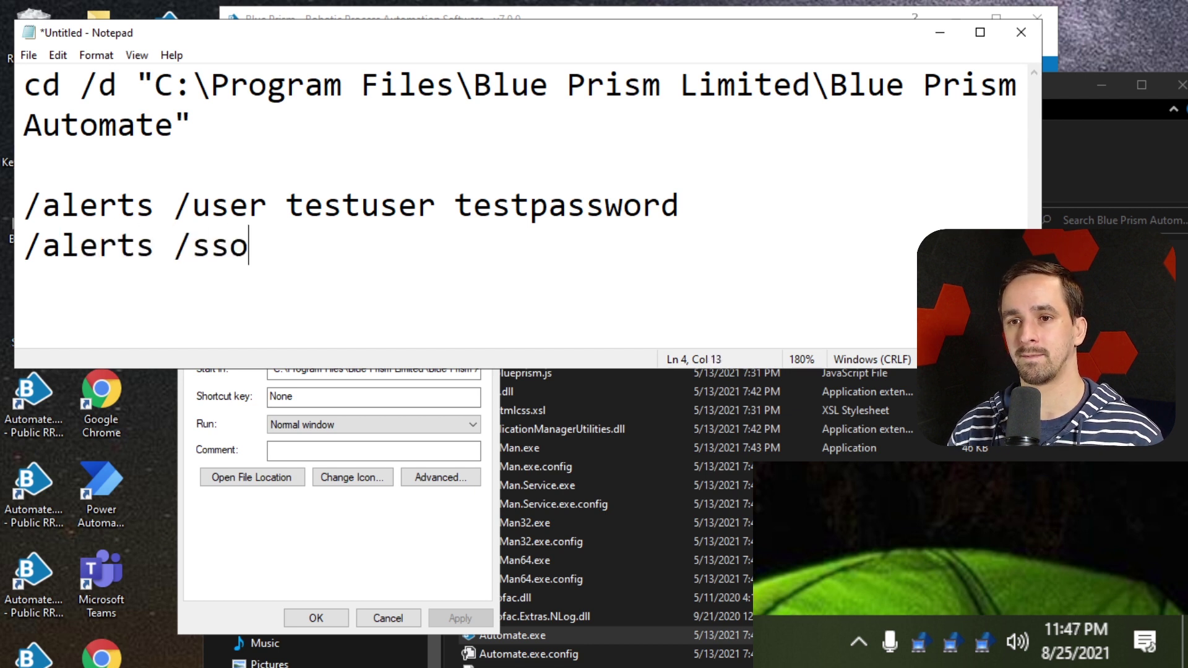
pyautogui.hotkey('shift', 'Home')
pyautogui.hotkey('ctrl', 'c')
# Append the switches to the shortcut's Target, replacing /sso with the /user login details
pyautogui.click(420, 545)
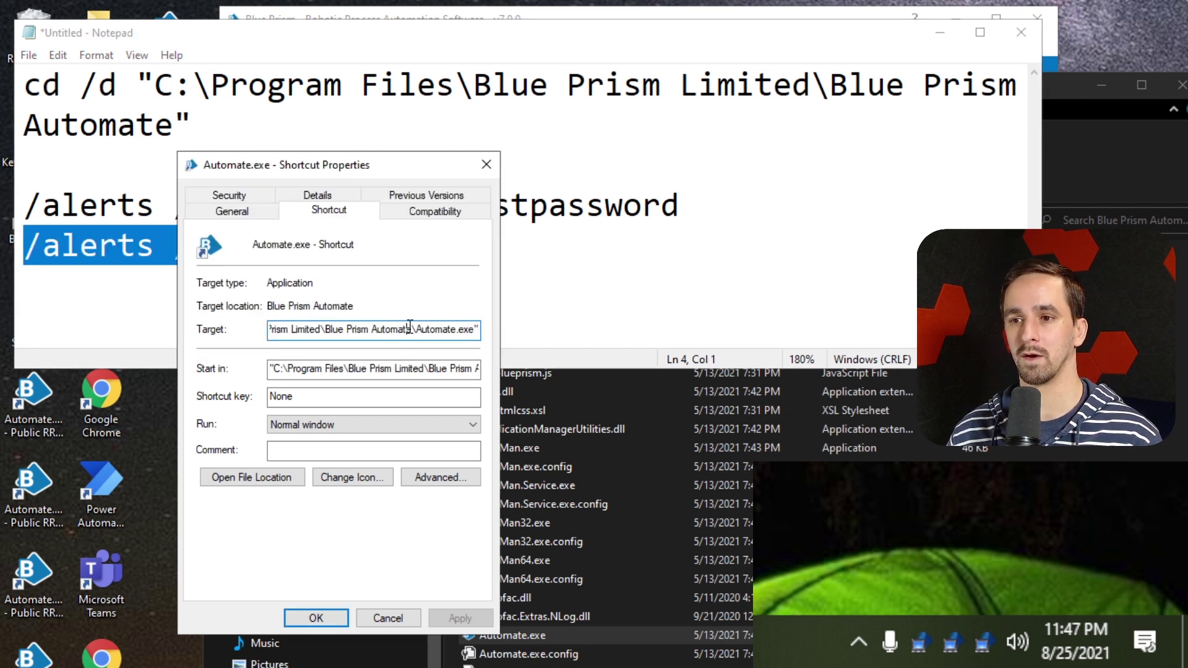
pyautogui.hotkey('ctrl', 'v')
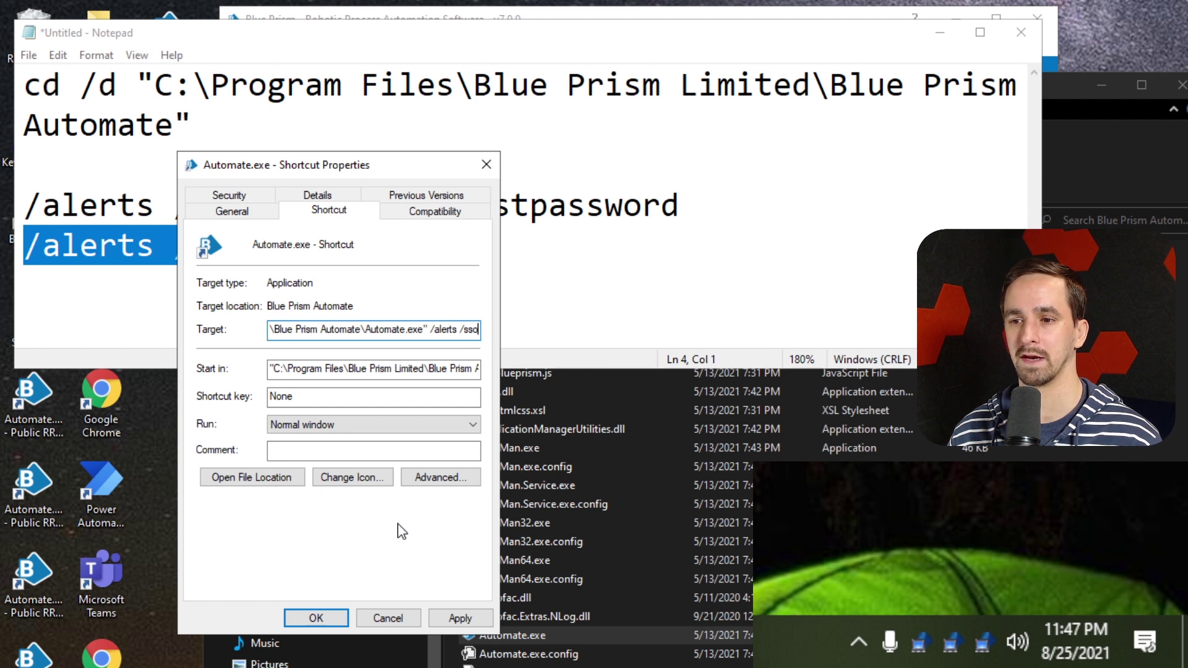
pyautogui.click(683, 187)
pyautogui.moveTo(732, 214); pyautogui.dragTo(173, 210)
pyautogui.hotkey('ctrl', 'c')
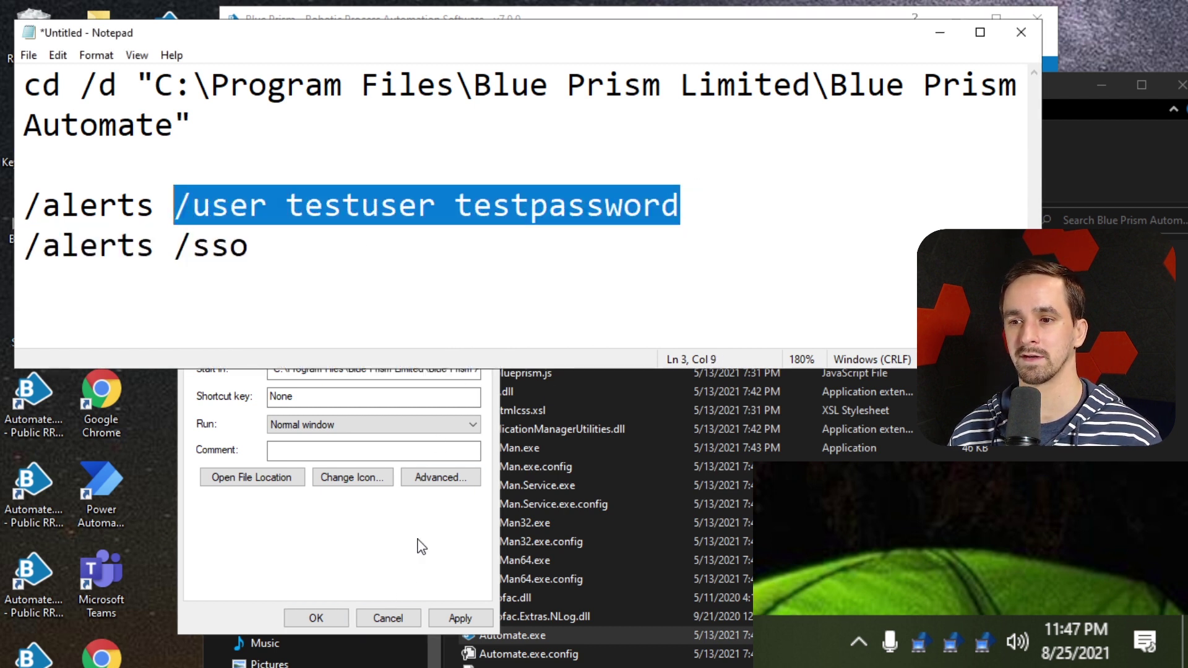
pyautogui.click(430, 502)
pyautogui.doubleClick(463, 329)
pyautogui.hotkey('ctrl', 'v')
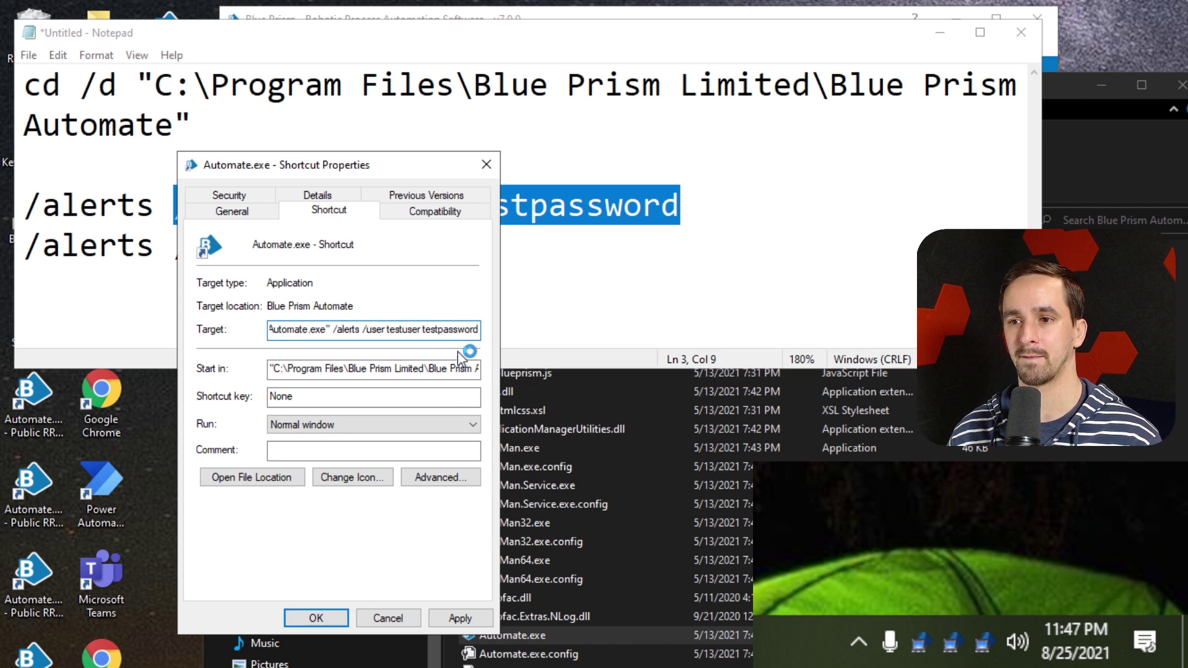
# Save the new Target with OK and move the Notepad notes aside
pyautogui.click(501, 213)
pyautogui.click(457, 327)
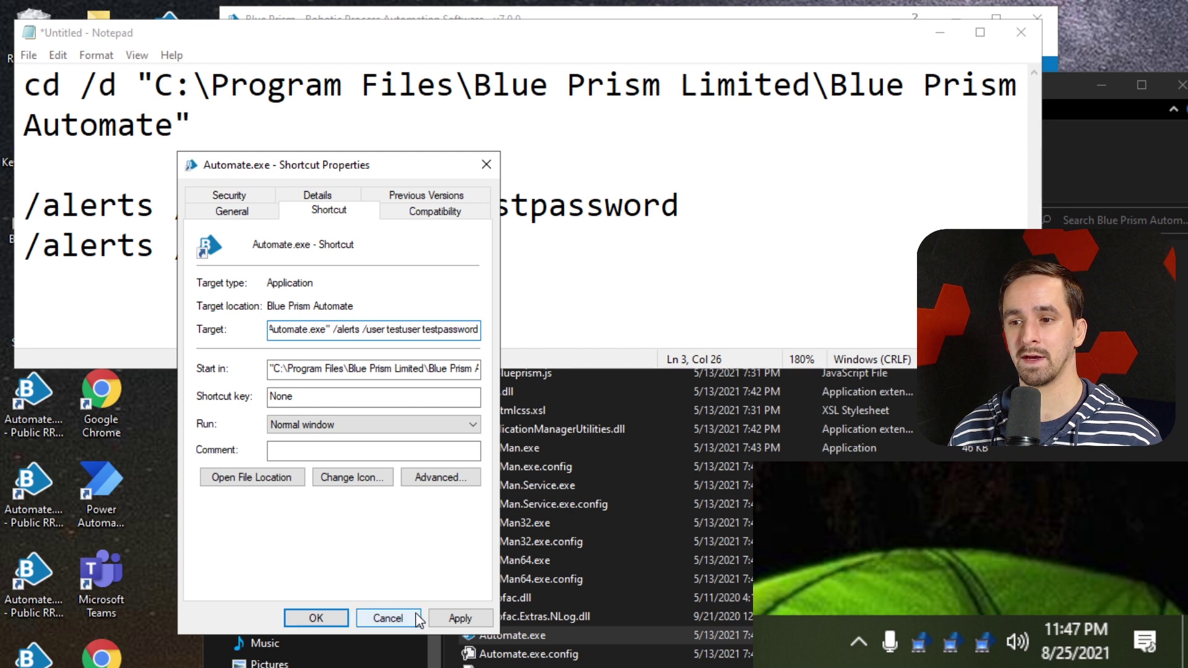
pyautogui.click(316, 618)
pyautogui.click(507, 42)
pyautogui.moveTo(507, 42); pyautogui.dragTo(845, 76)
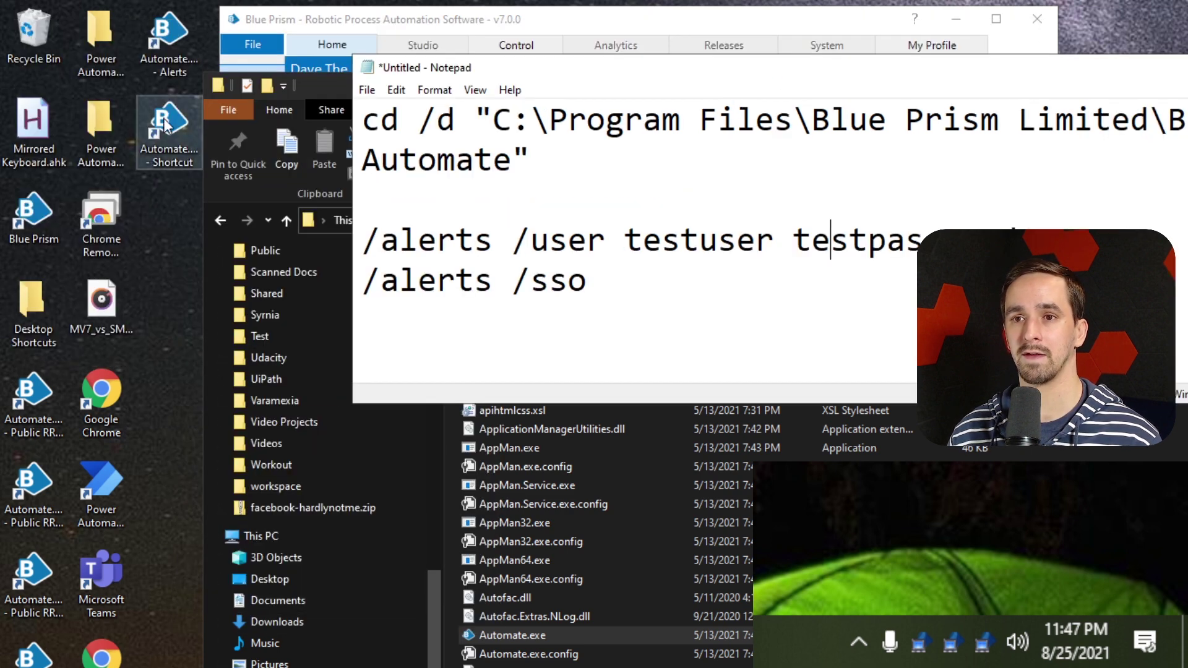
# Launch the Automate.exe shortcut, then minimize the Blue Prism sign-in window
pyautogui.click(147, 133)
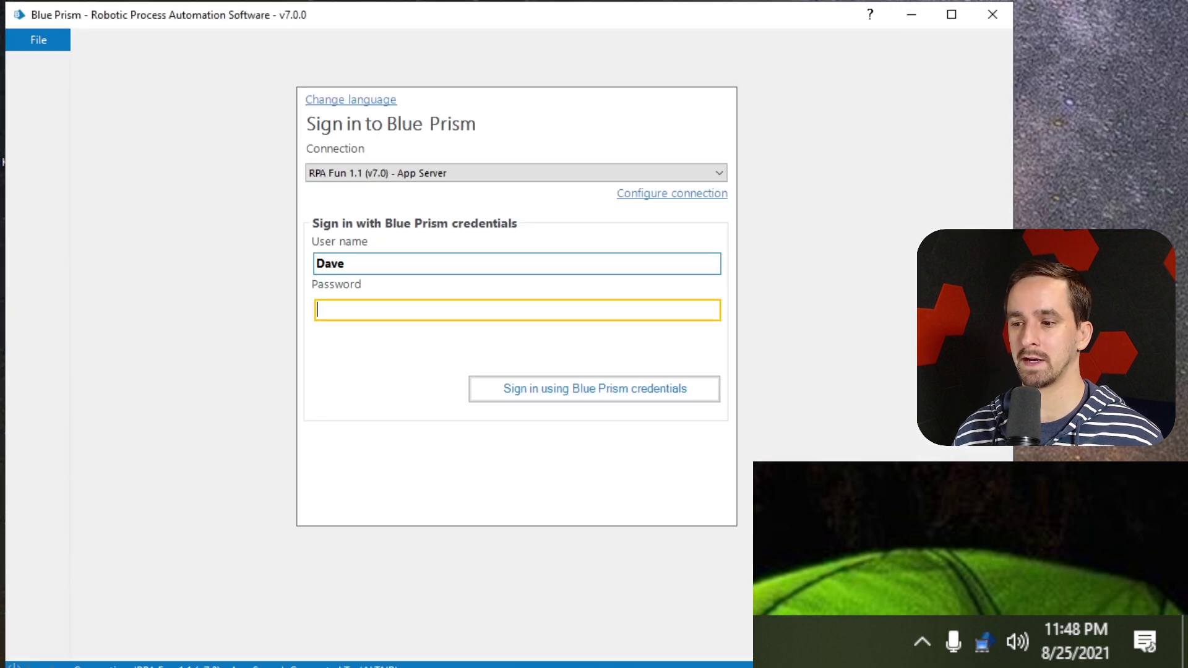
pyautogui.click(910, 15)
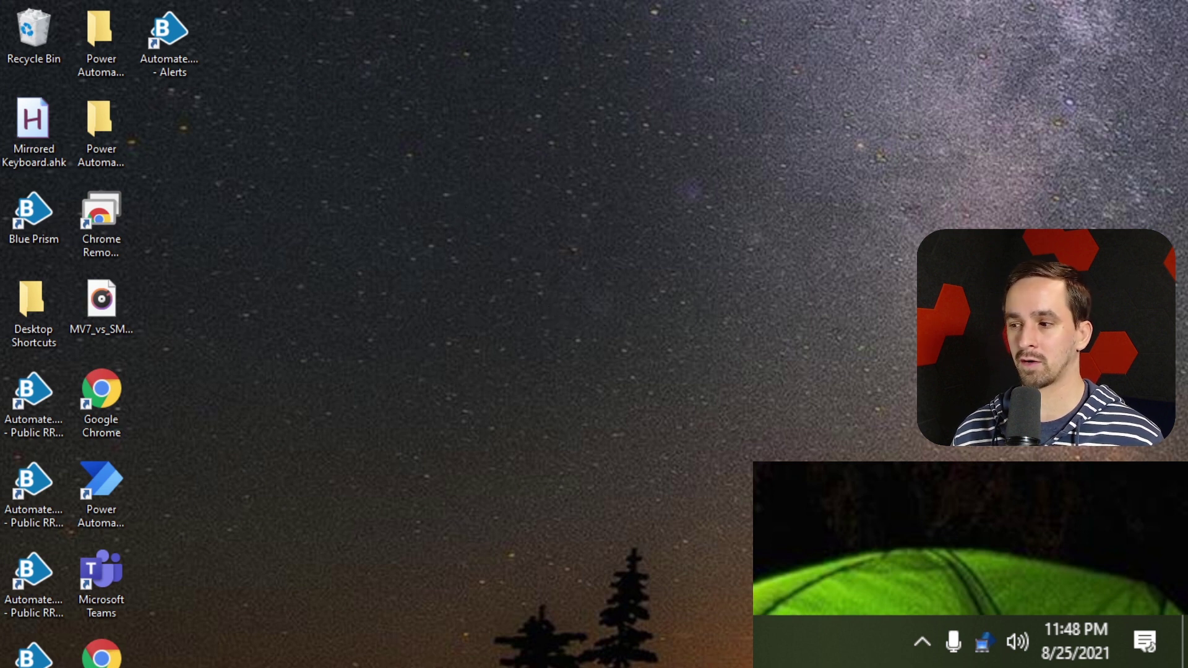
# Confirm the Port 8111 resource PC runs in the tray and launch the Automate.exe - Alerts shortcut
pyautogui.click(922, 642)
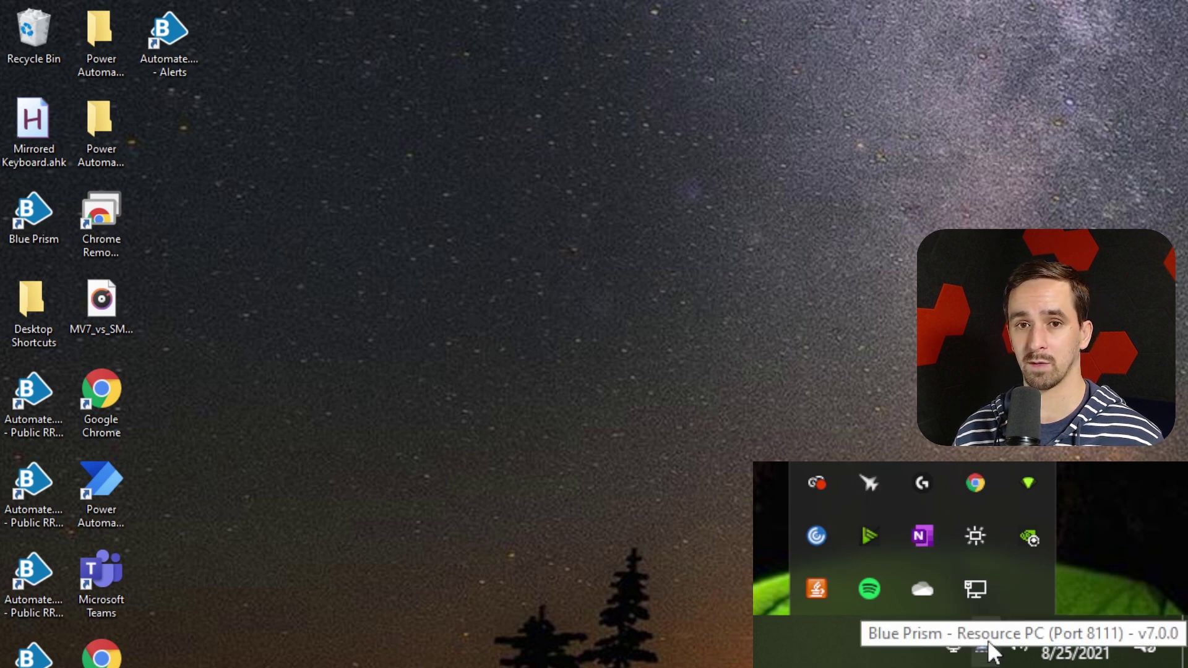
pyautogui.rightClick(986, 644)
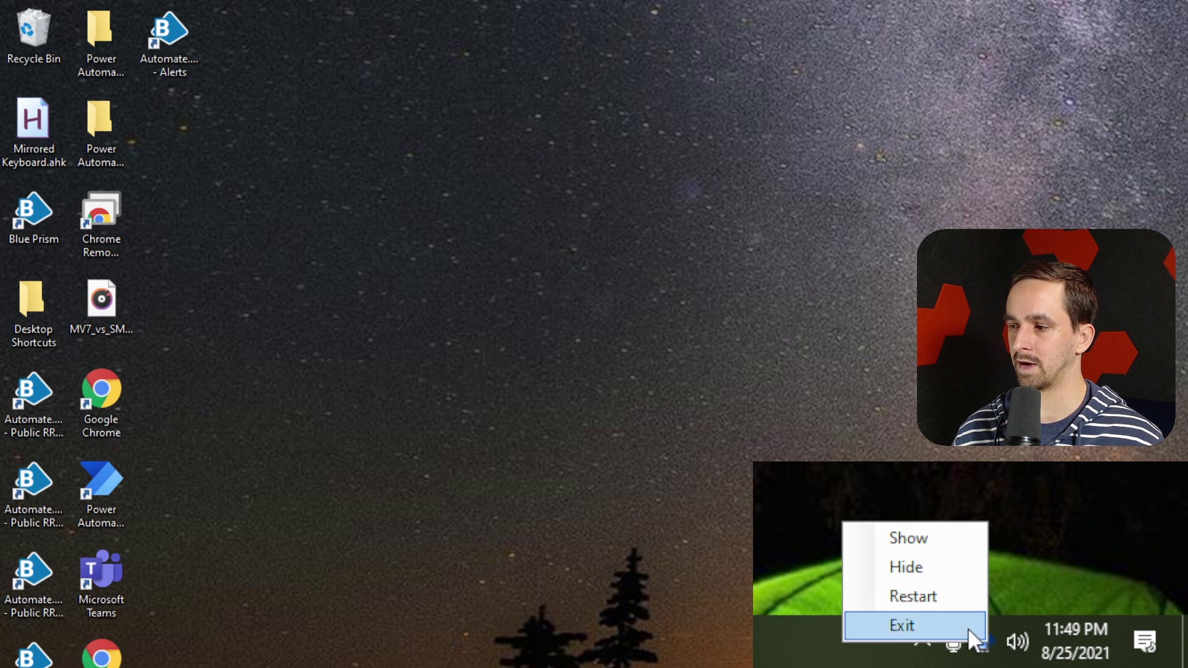
pyautogui.click(921, 642)
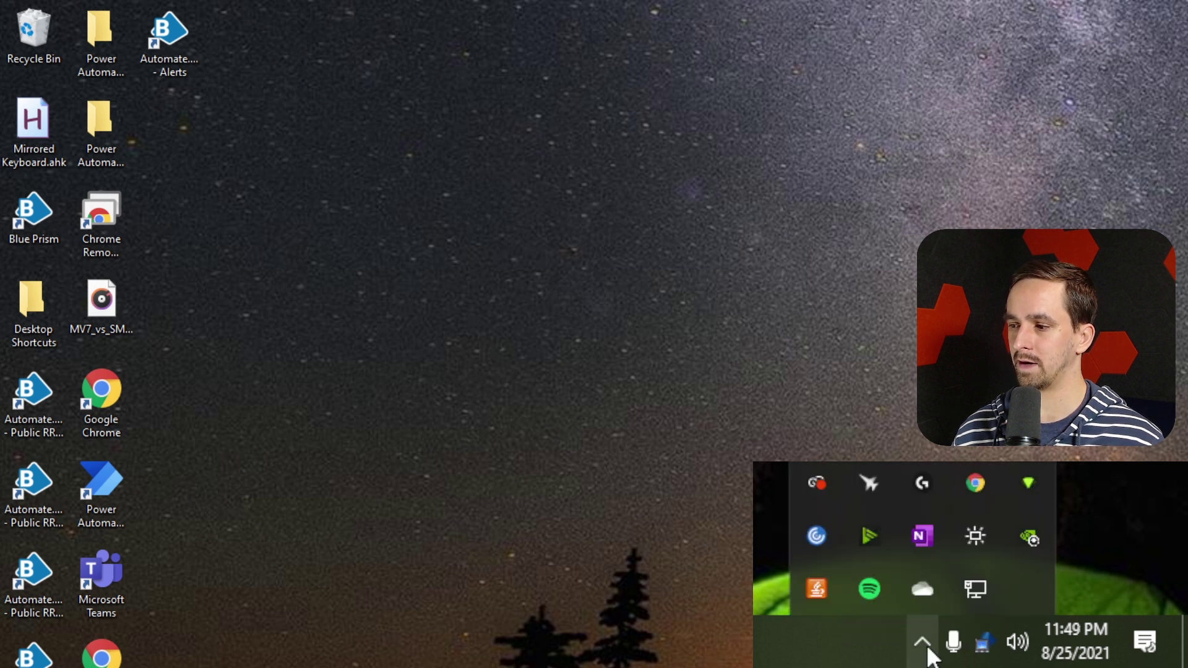
pyautogui.click(318, 162)
pyautogui.click(162, 34)
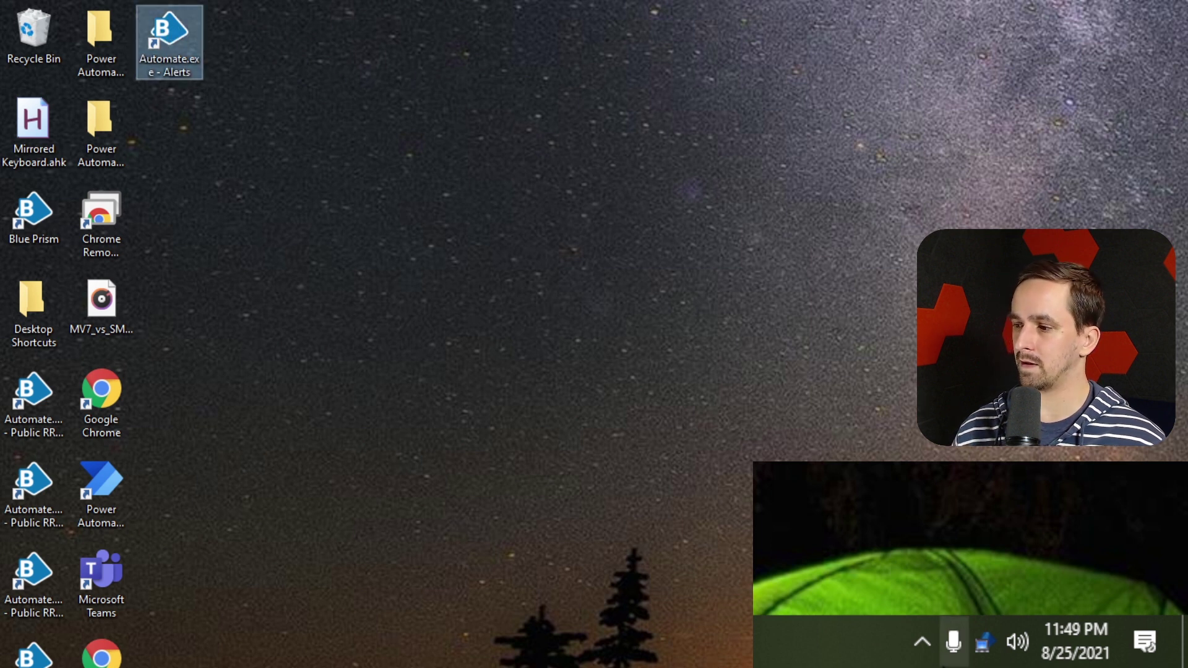
pyautogui.click(922, 642)
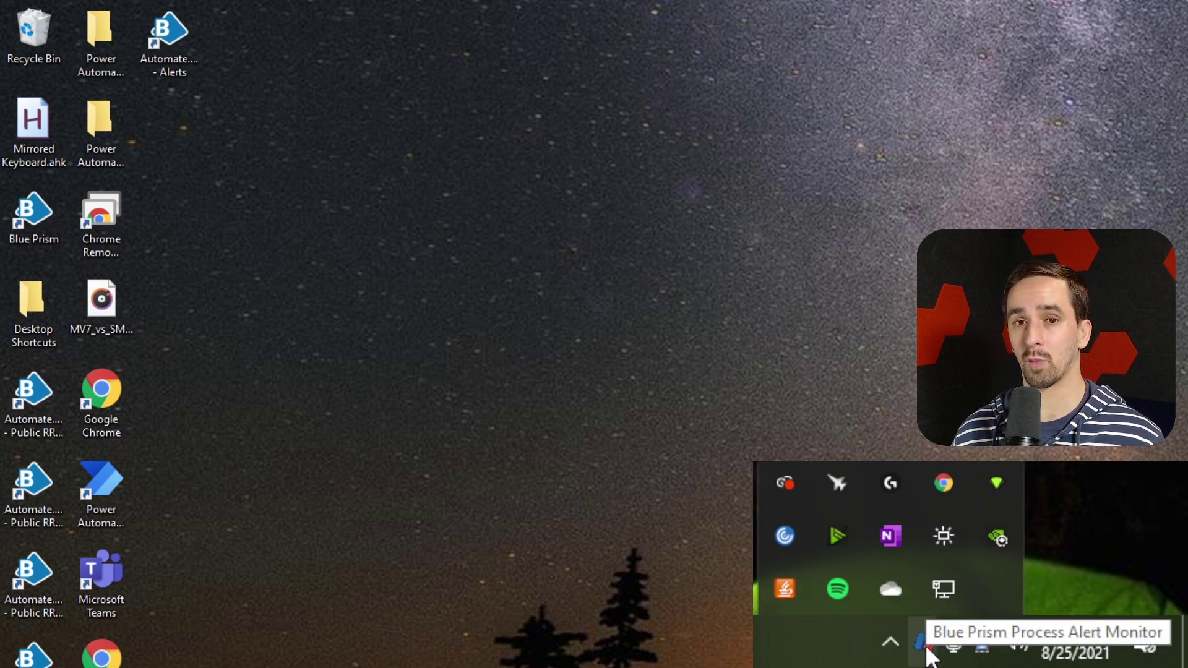
# Open Configure Alerts from the Alert Monitor tray icon and enlarge the window
pyautogui.rightClick(926, 648)
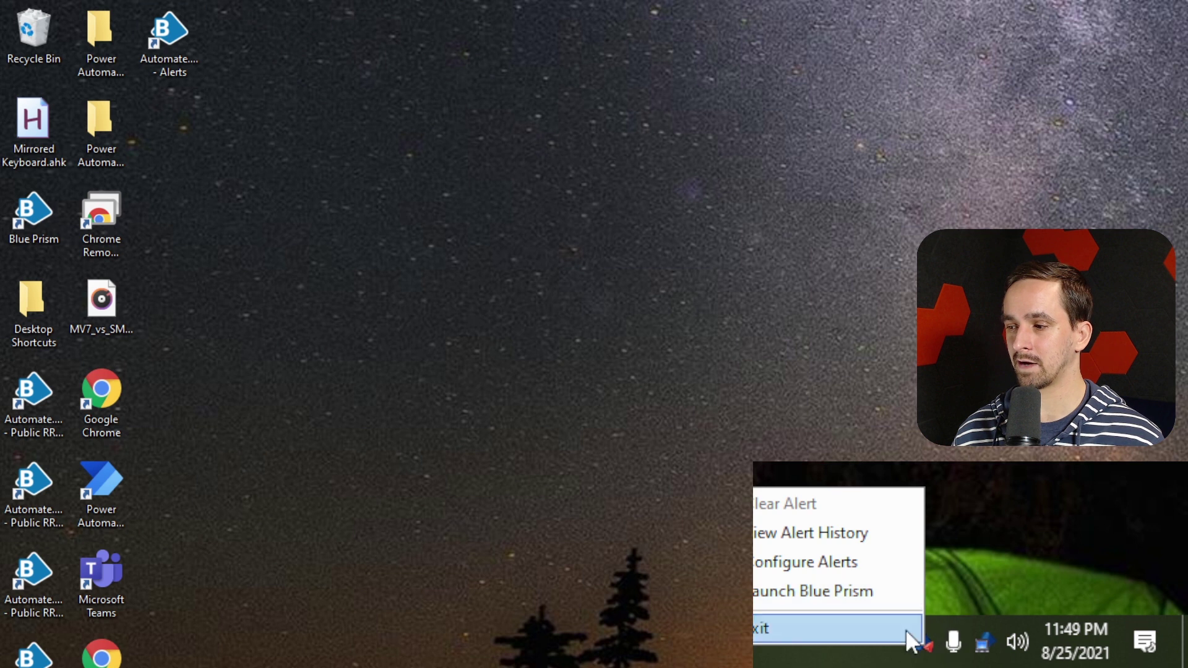
pyautogui.click(830, 577)
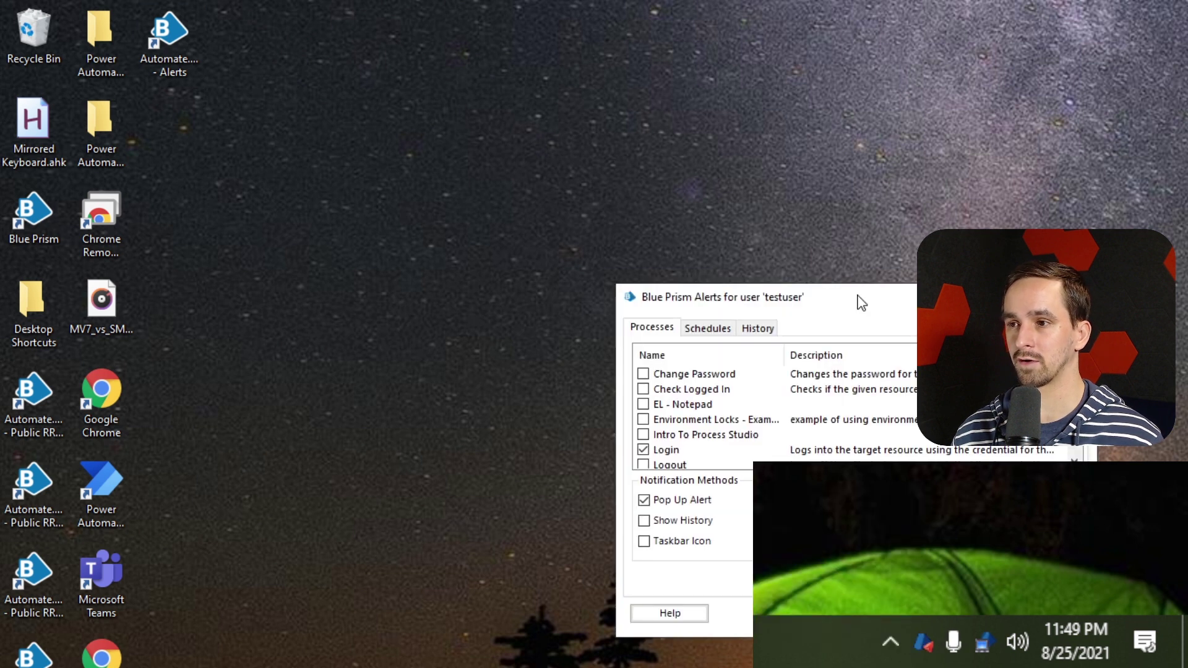
pyautogui.moveTo(857, 295); pyautogui.dragTo(446, 75)
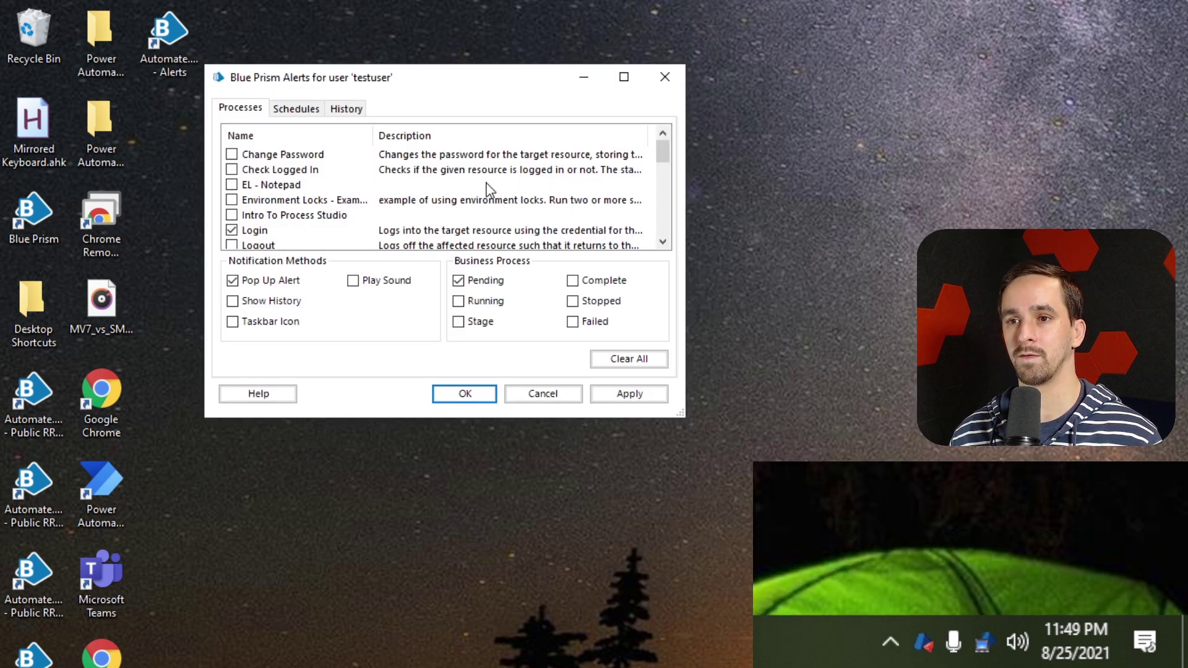
pyautogui.moveTo(678, 421); pyautogui.dragTo(949, 573)
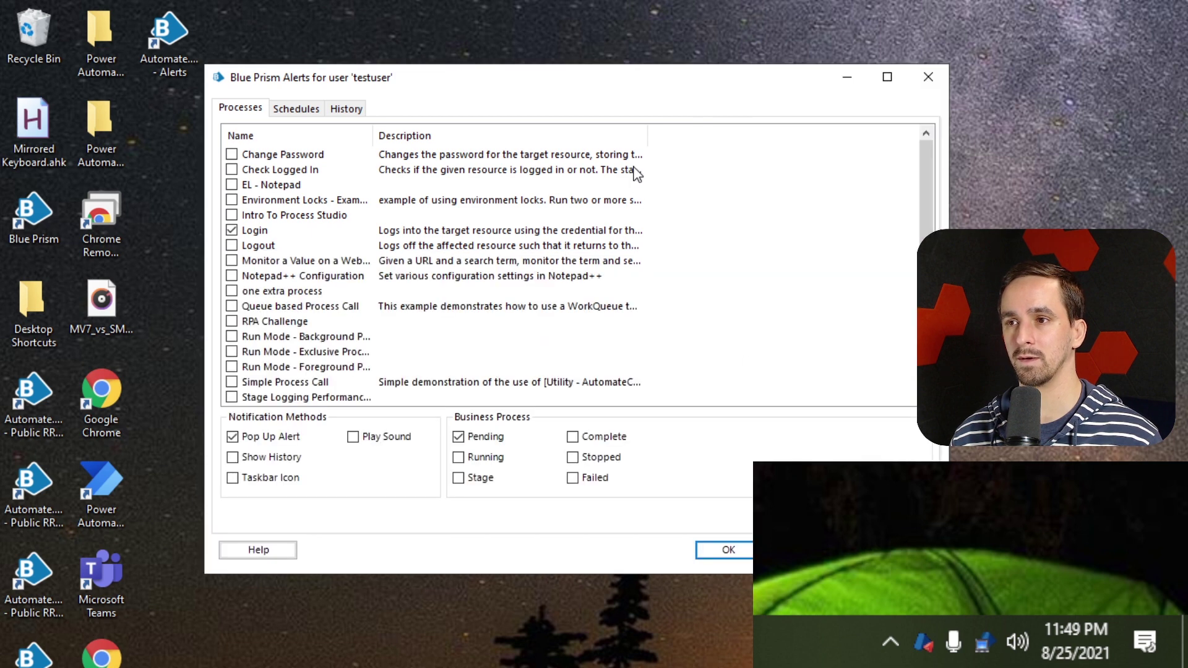
pyautogui.moveTo(621, 71); pyautogui.dragTo(477, 23)
pyautogui.moveTo(802, 525); pyautogui.dragTo(878, 574)
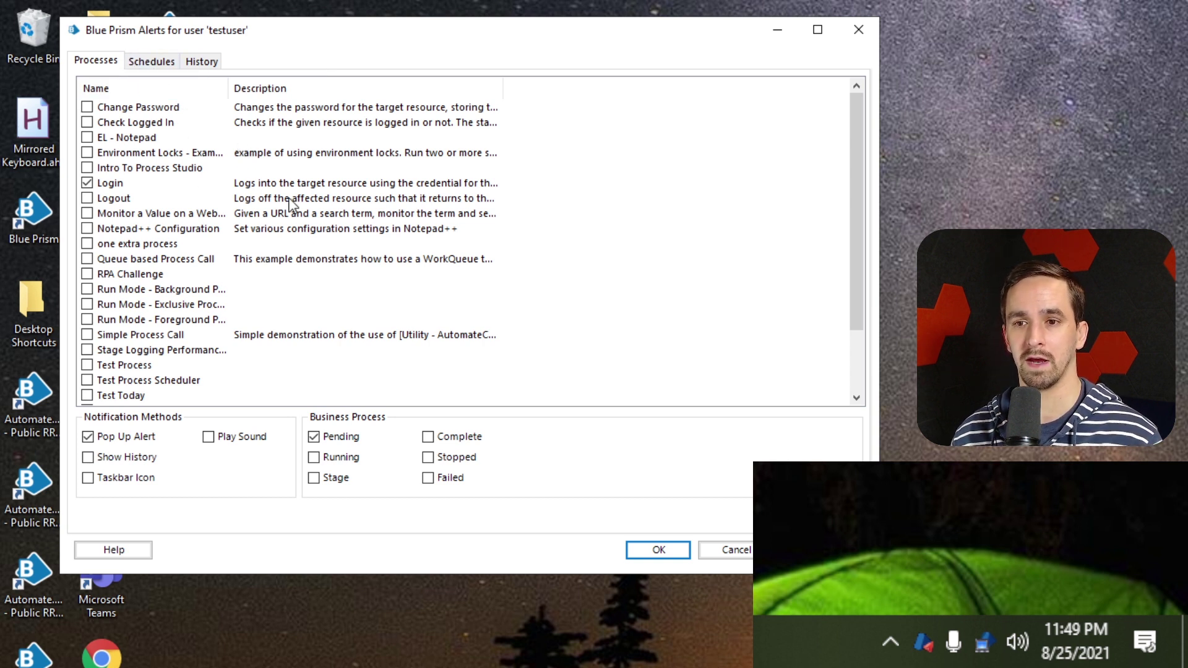
pyautogui.scroll(-2, 139, 210)
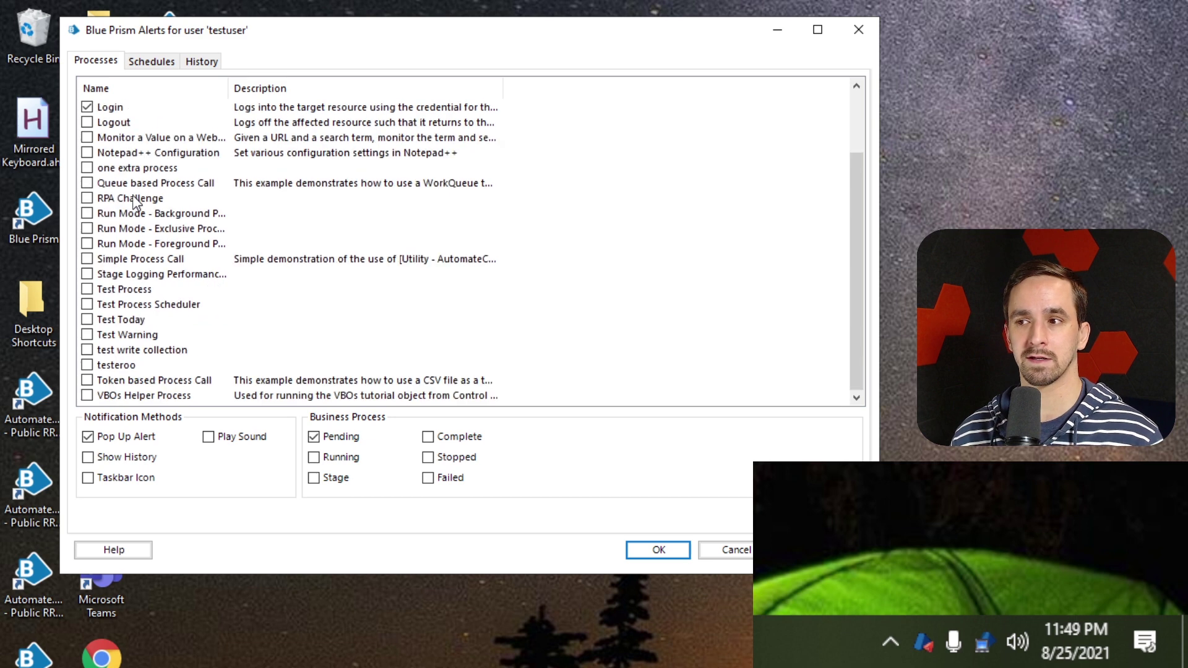
pyautogui.scroll(1, 132, 328)
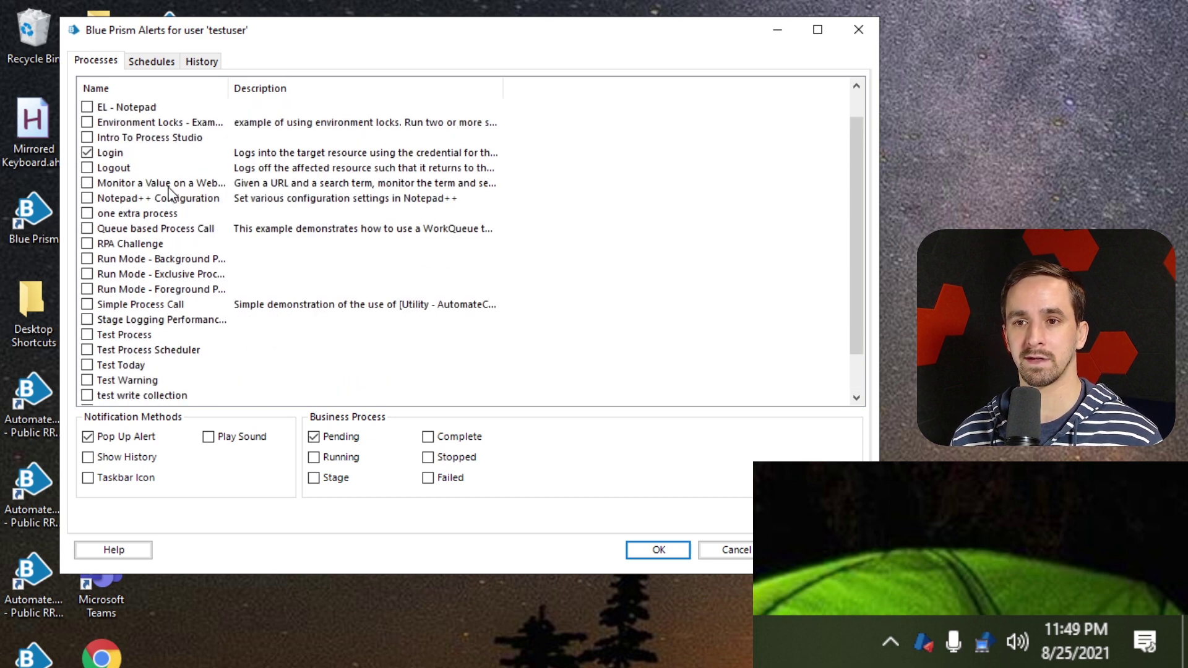
pyautogui.moveTo(228, 88); pyautogui.dragTo(338, 88)
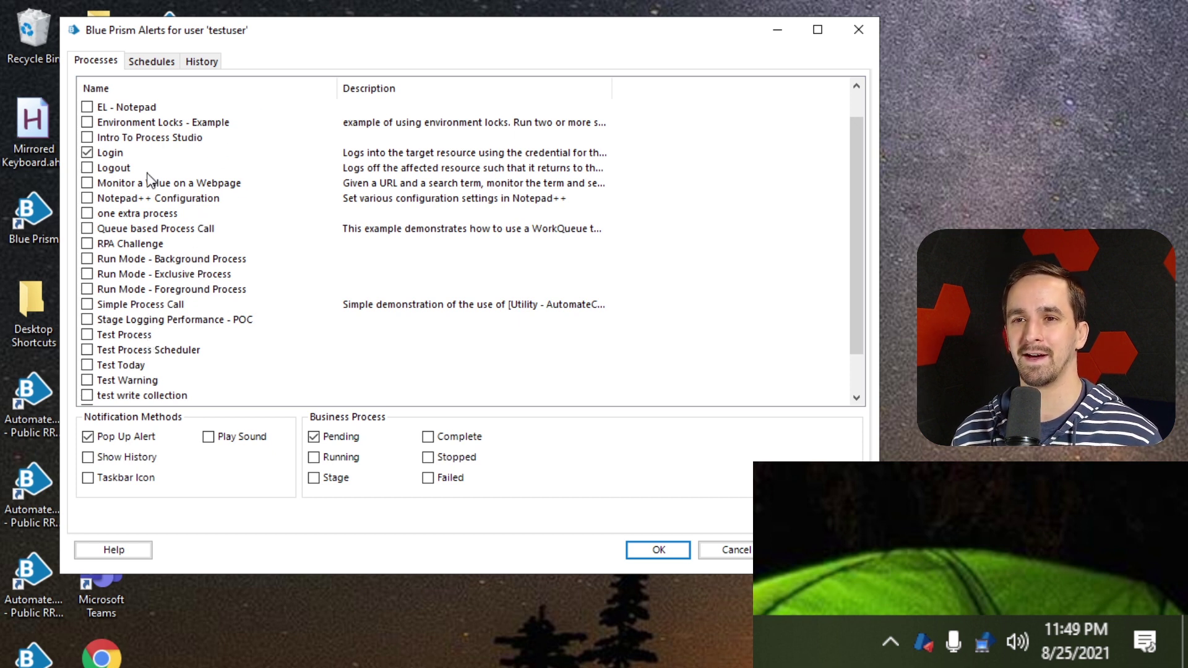
pyautogui.scroll(-1, 135, 219)
pyautogui.scroll(2, 132, 217)
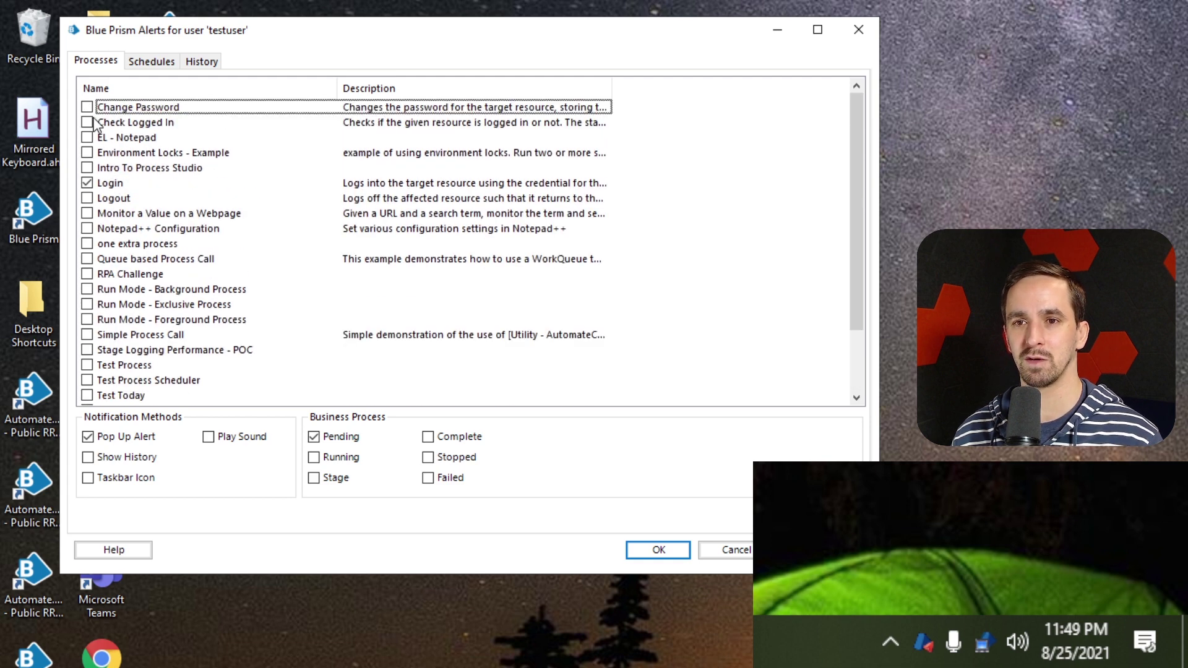
# Subscribe Run Mode - Exclusive Process, Test Today, test write collection, VBOs Helper Process, Simple Process Call and one more
pyautogui.click(87, 243)
pyautogui.click(87, 304)
pyautogui.scroll(-2, 88, 307)
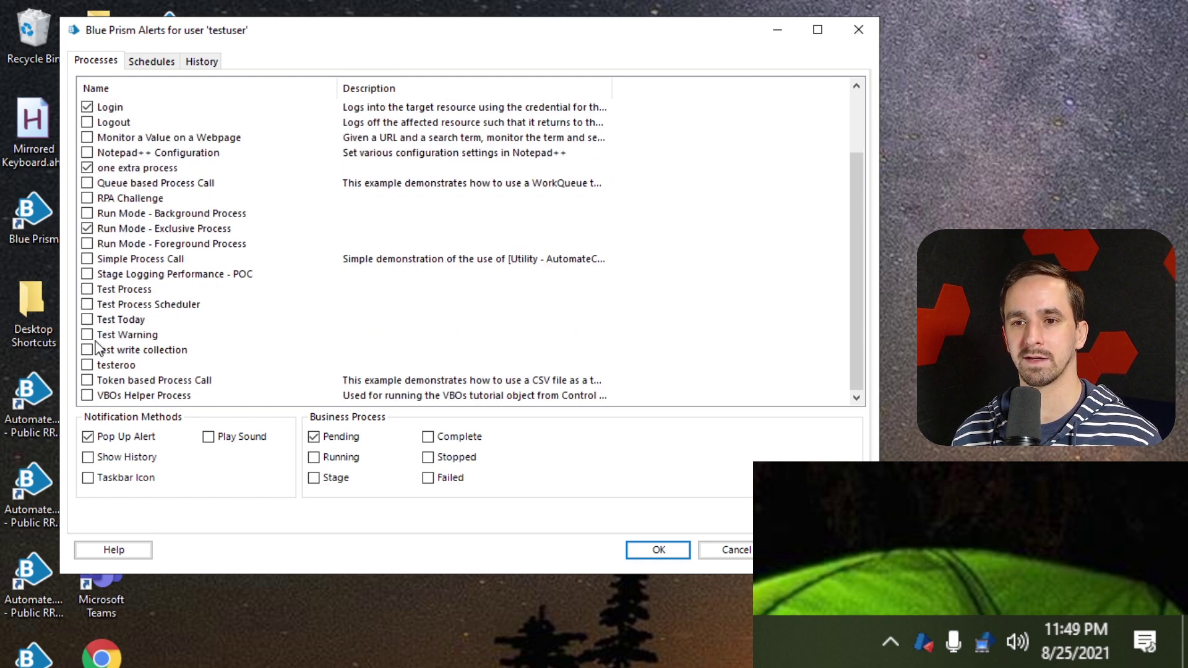
pyautogui.click(87, 319)
pyautogui.click(87, 349)
pyautogui.click(87, 395)
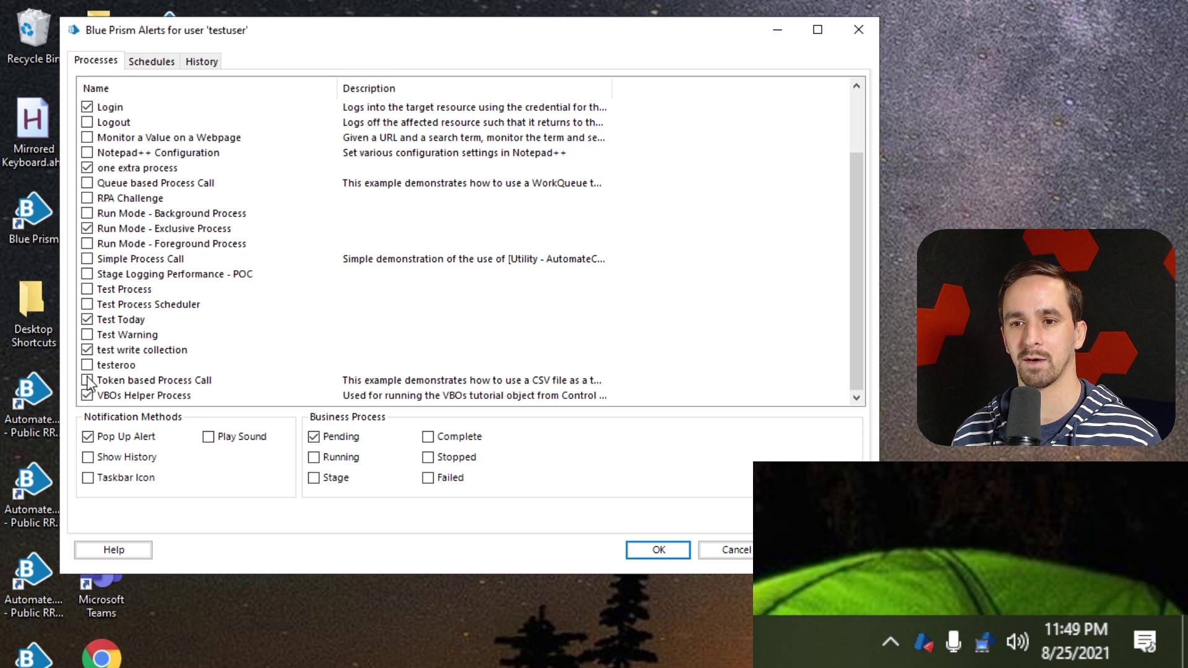
pyautogui.click(88, 259)
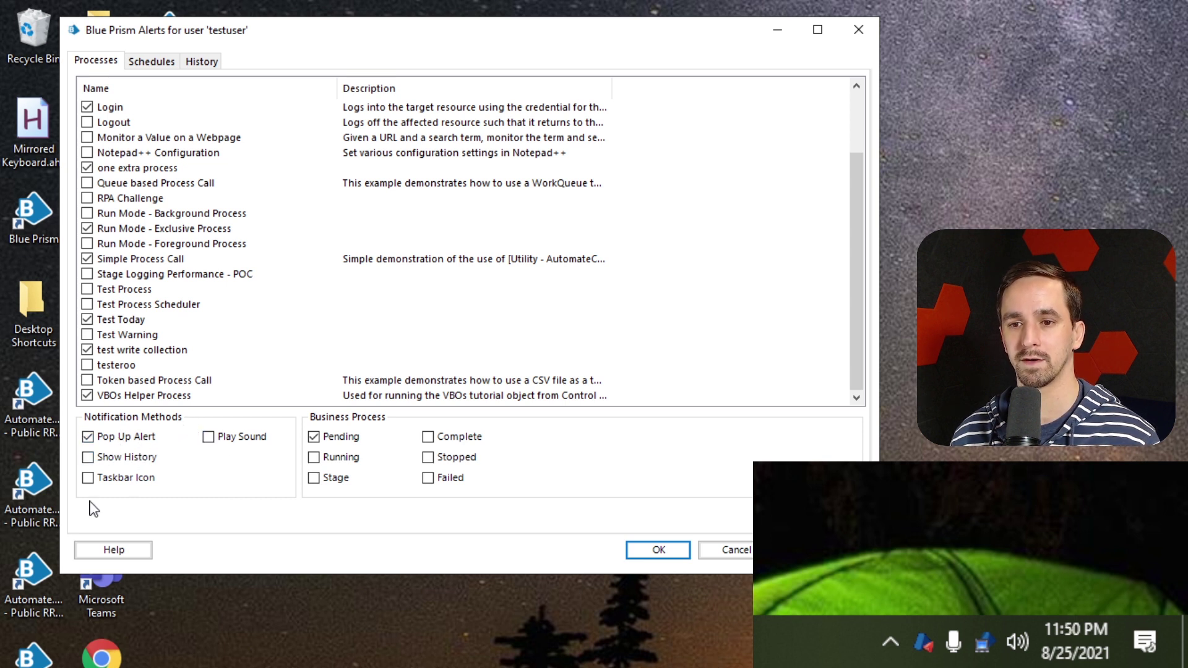
# Add Taskbar Icon delivery and alert on Running, Complete, Stopped and Failed
pyautogui.click(113, 481)
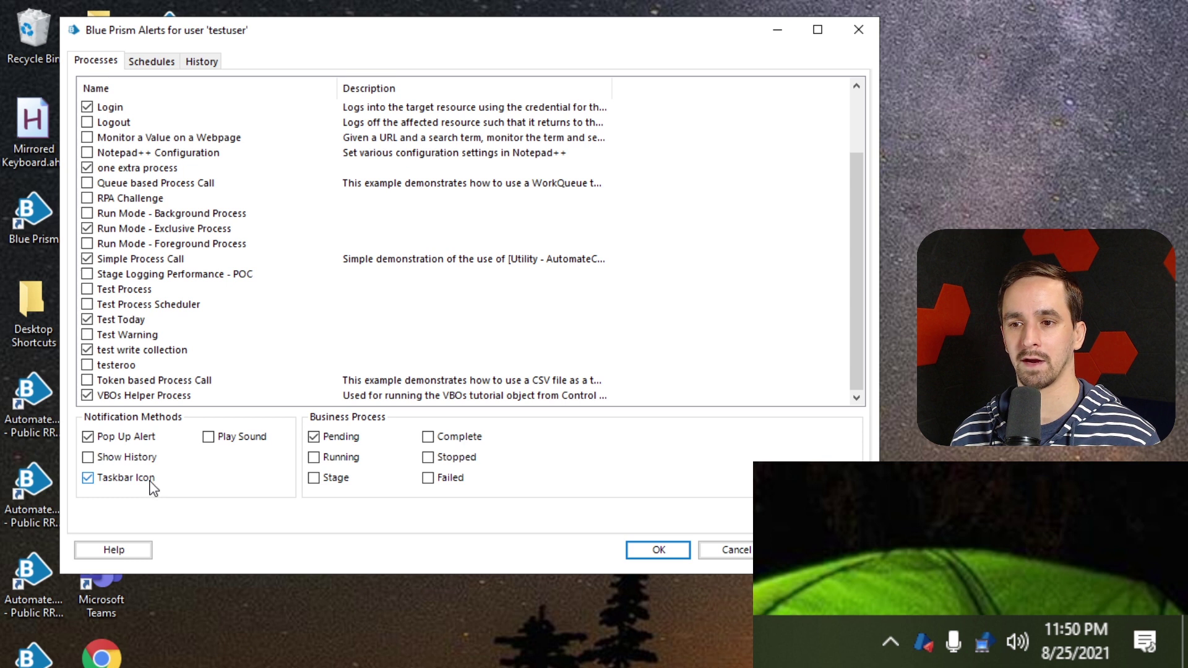
pyautogui.click(442, 437)
pyautogui.click(449, 459)
pyautogui.click(449, 478)
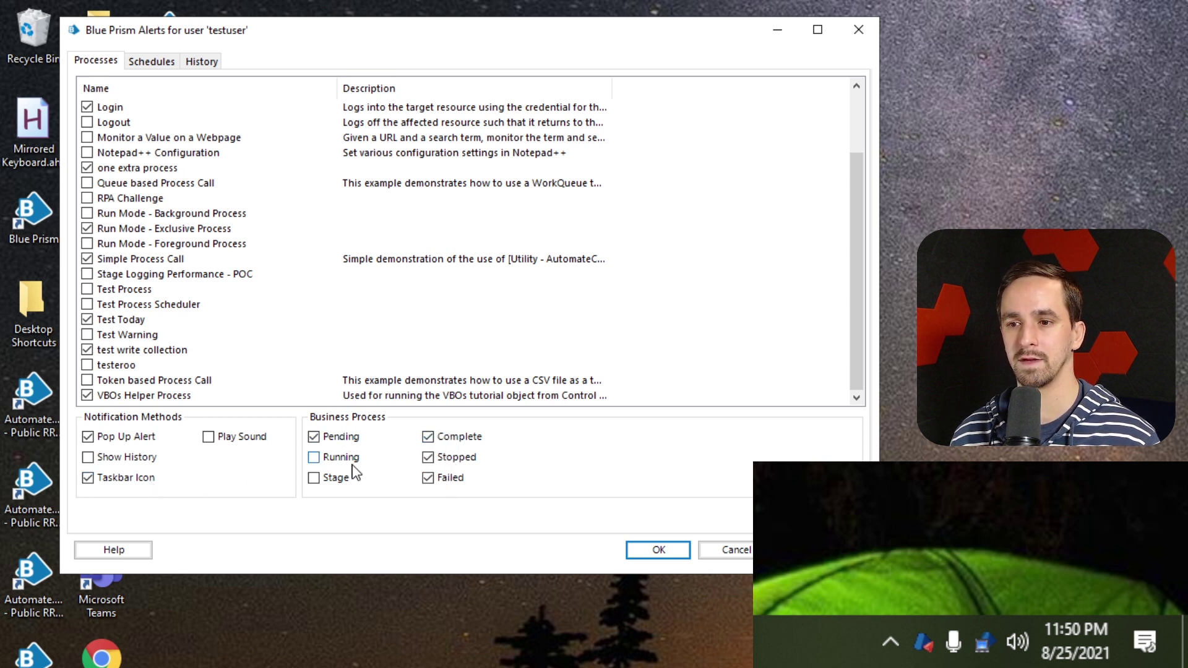
pyautogui.click(346, 459)
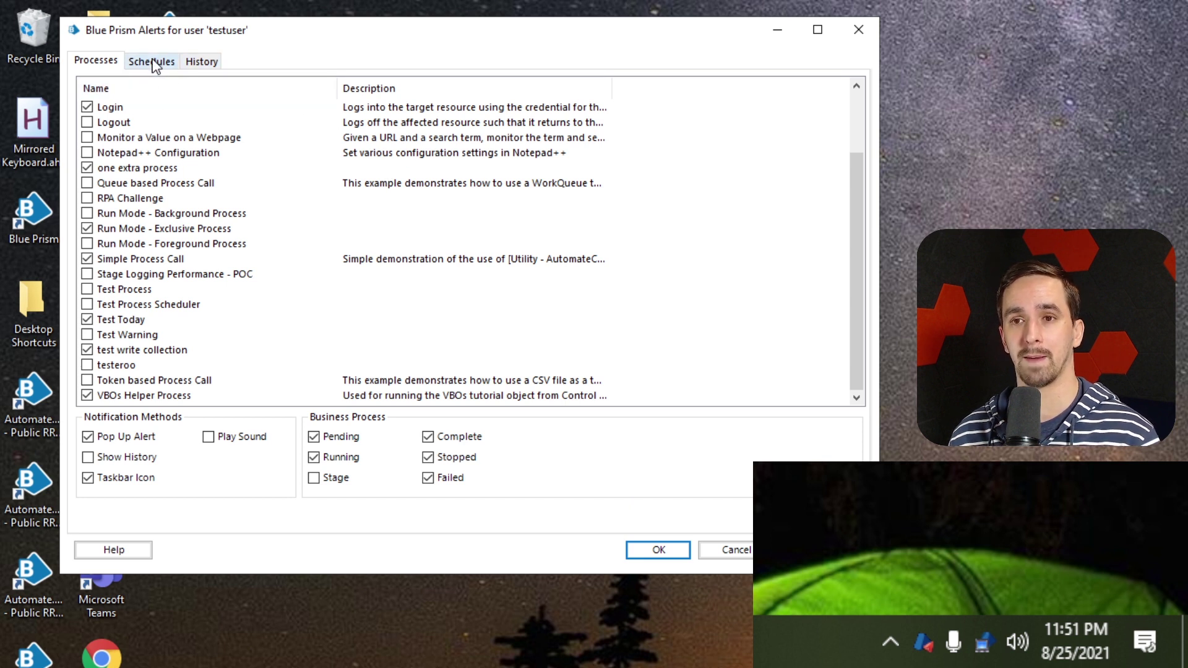
# Subscribe New Schedule to schedule and task Started, Completed and Terminated alerts, then save with OK
pyautogui.click(155, 65)
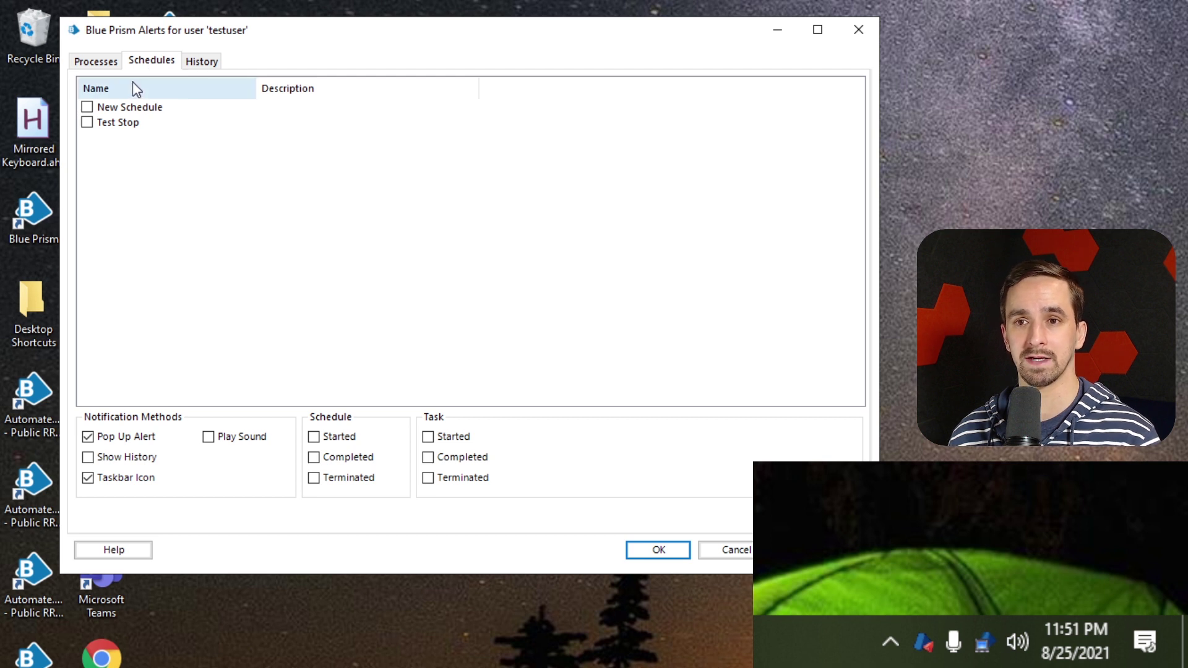
pyautogui.click(88, 109)
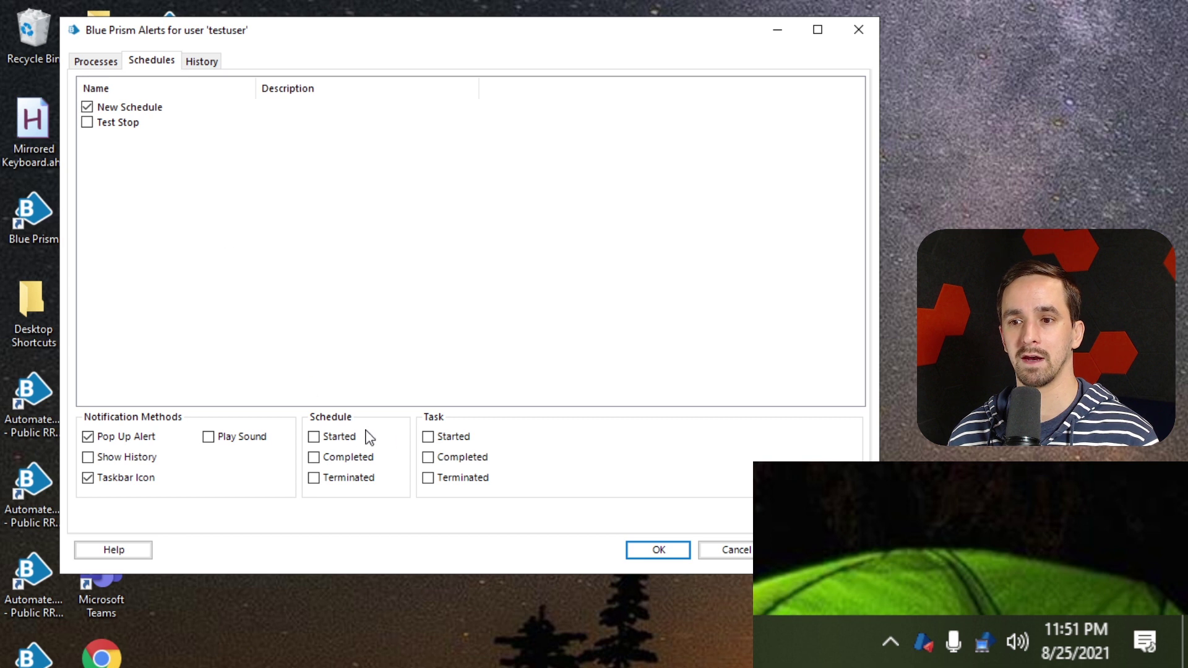
pyautogui.click(339, 436)
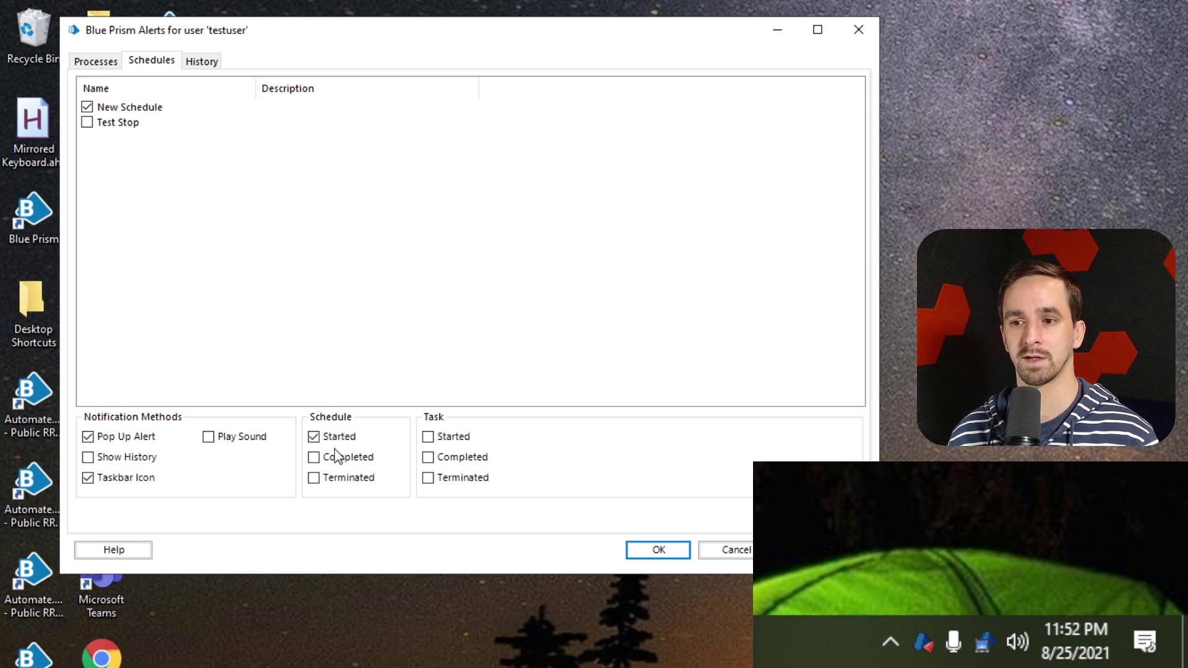
pyautogui.click(341, 457)
pyautogui.click(342, 478)
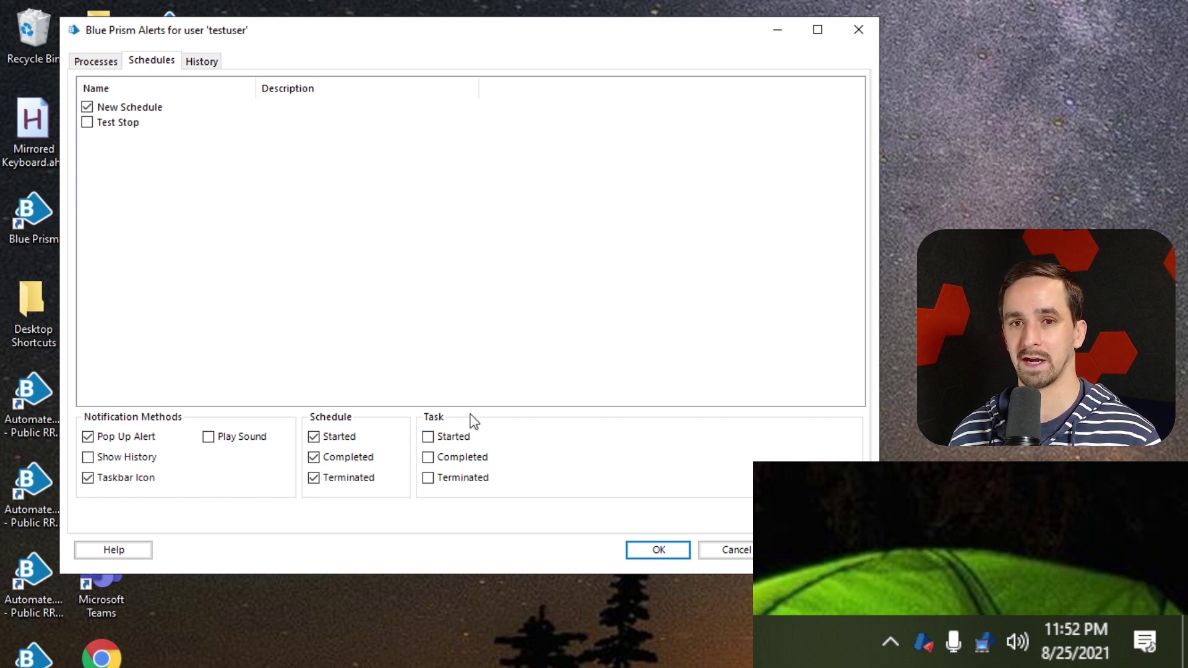
pyautogui.click(463, 438)
pyautogui.click(464, 459)
pyautogui.click(465, 479)
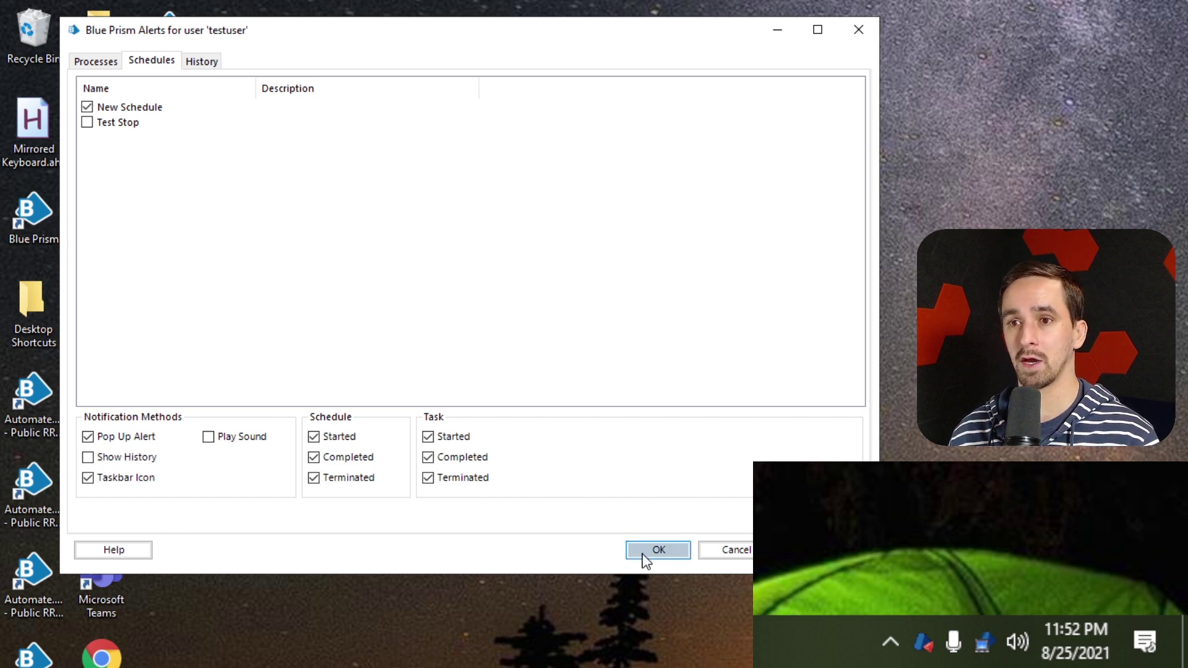
pyautogui.click(658, 551)
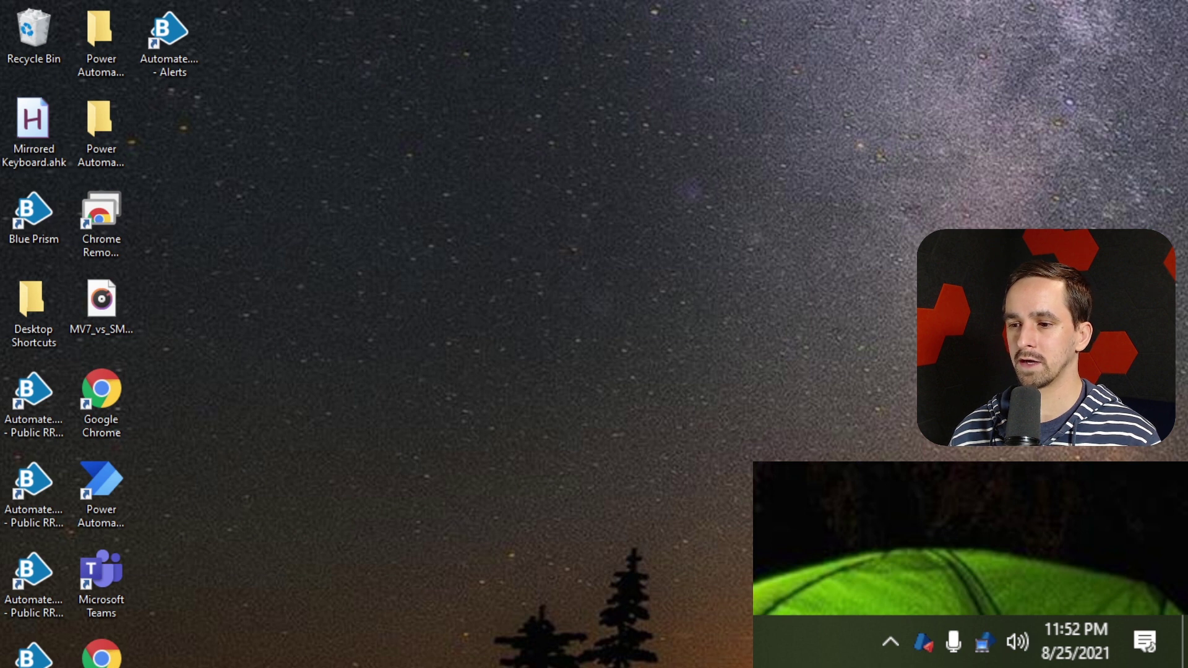
# Enter the account password and sign in using Blue Prism credentials
pyautogui.write('•')
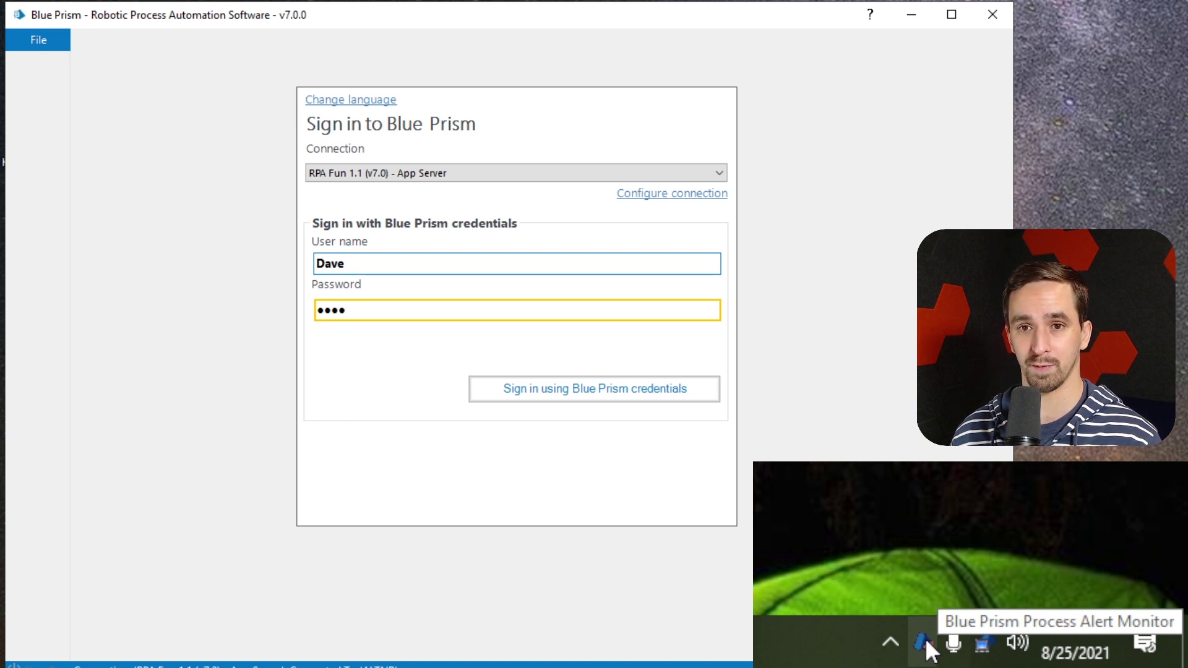
pyautogui.click(599, 387)
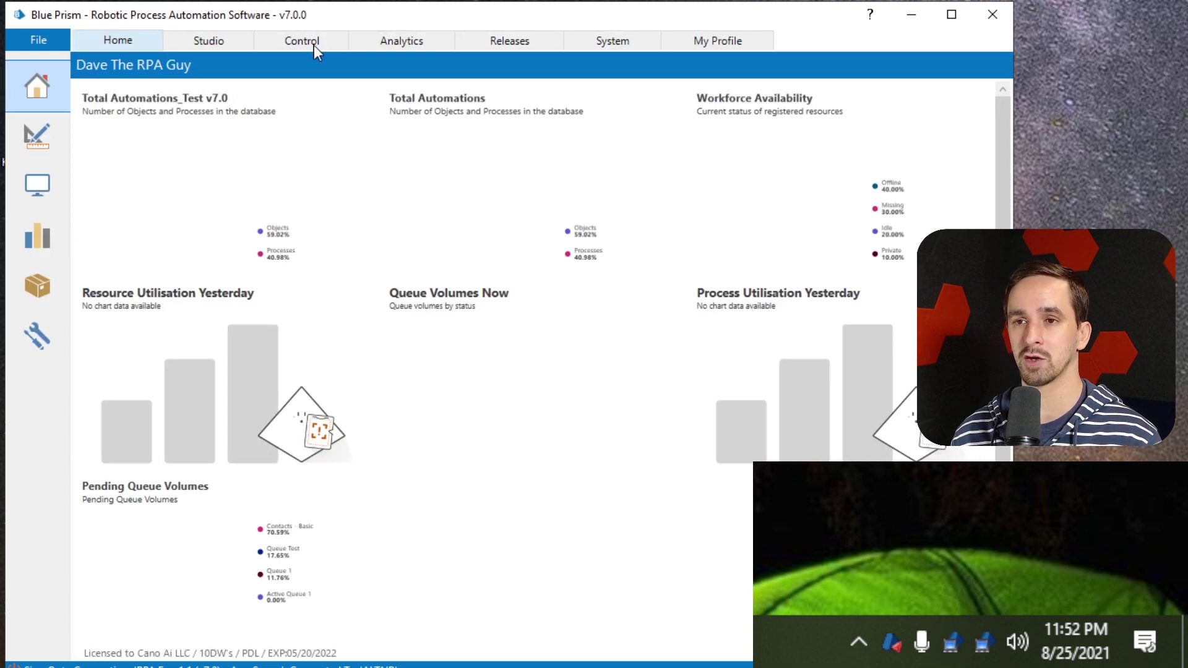
# In the Control view, drag the Login process onto ALPHACENTAURI to create pending session 902
pyautogui.click(314, 46)
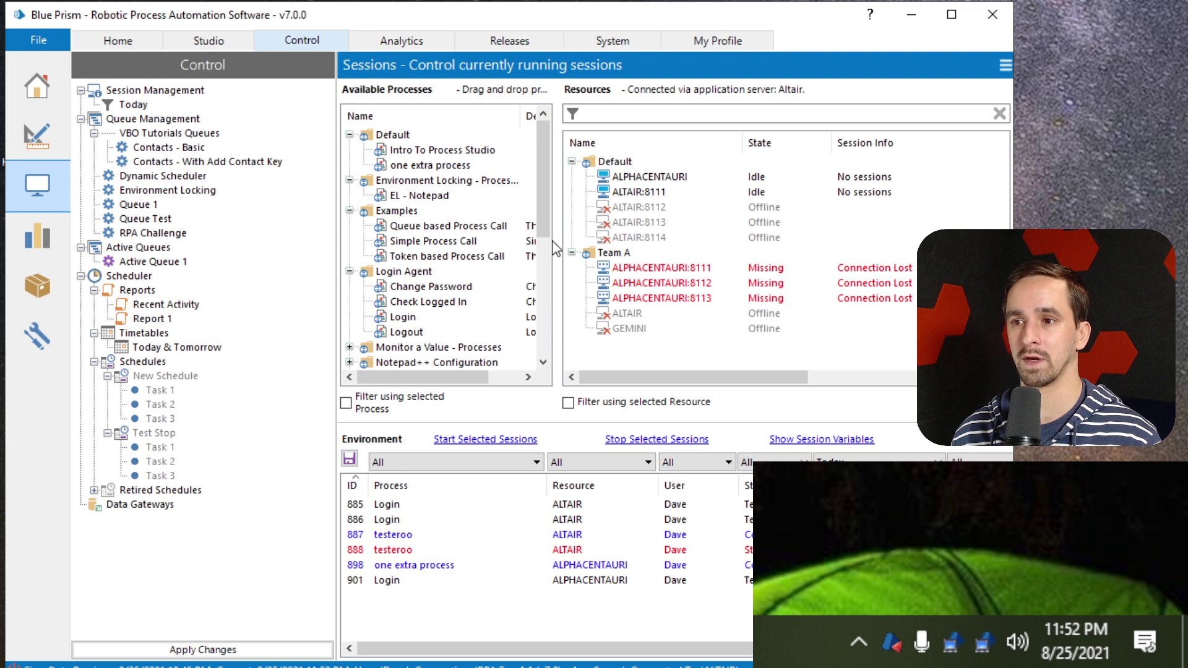
pyautogui.moveTo(555, 248); pyautogui.dragTo(464, 247)
pyautogui.click(563, 179)
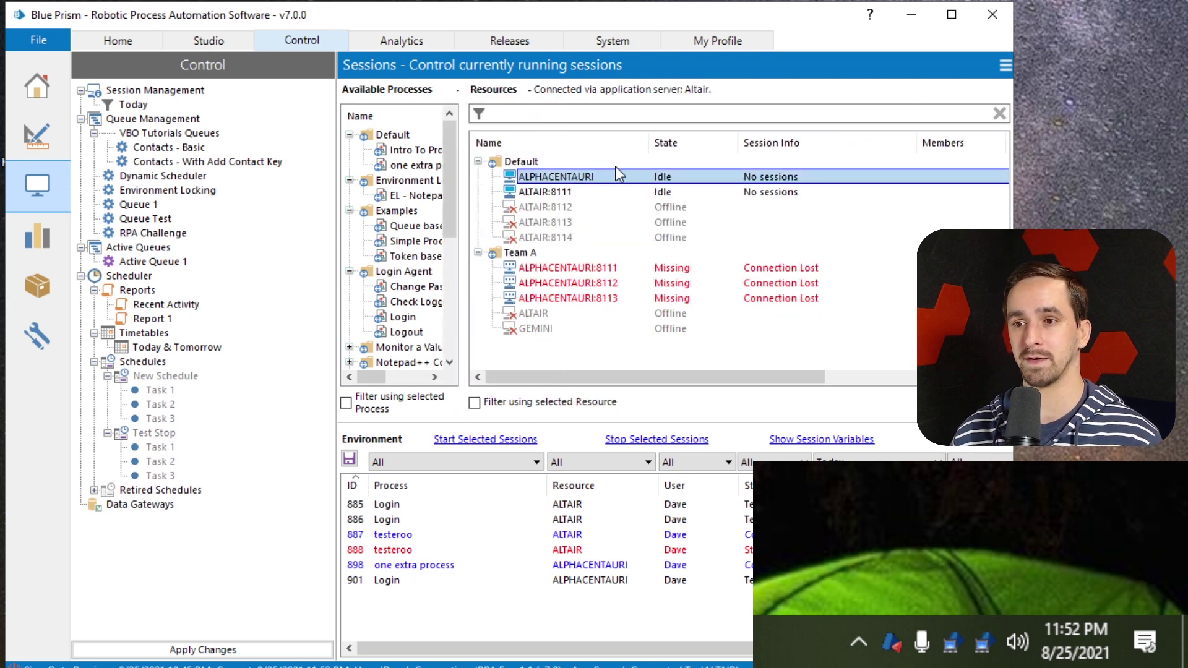
pyautogui.click(528, 192)
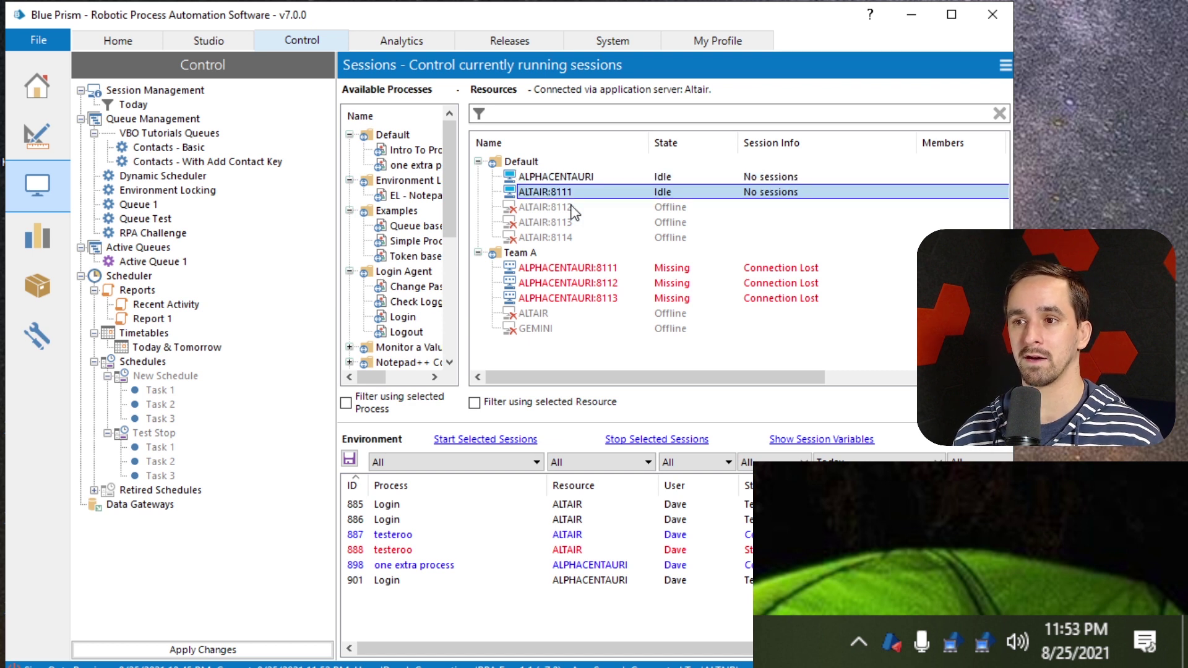
pyautogui.click(463, 196)
pyautogui.moveTo(464, 195); pyautogui.dragTo(537, 211)
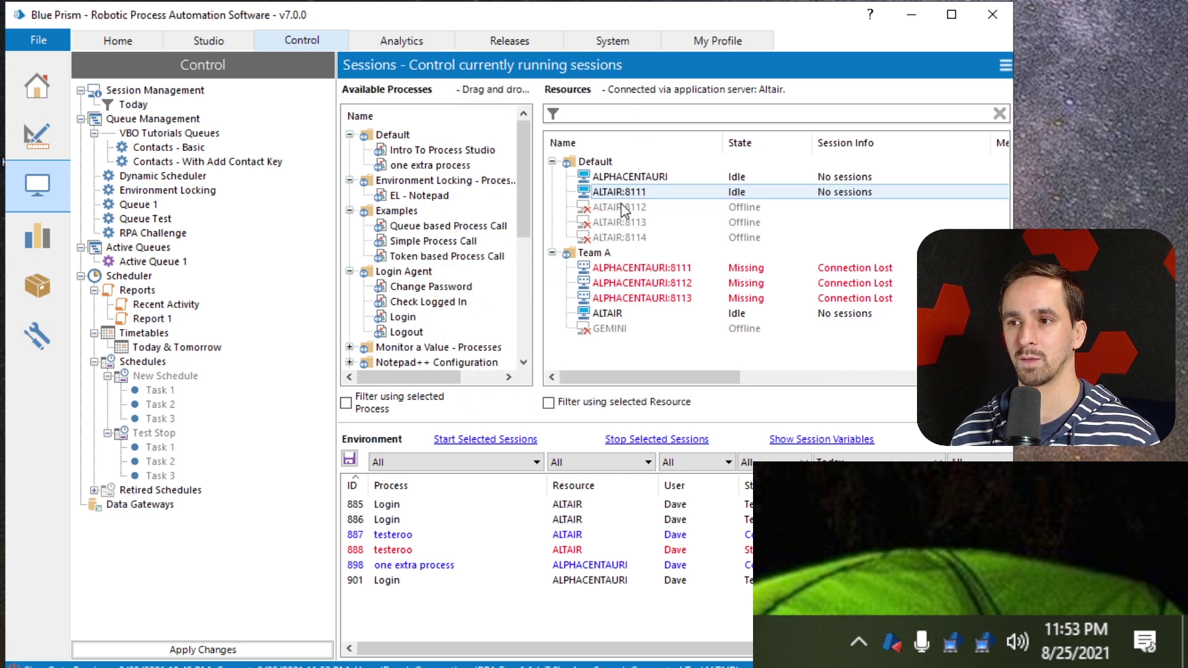
pyautogui.moveTo(410, 319); pyautogui.dragTo(647, 180)
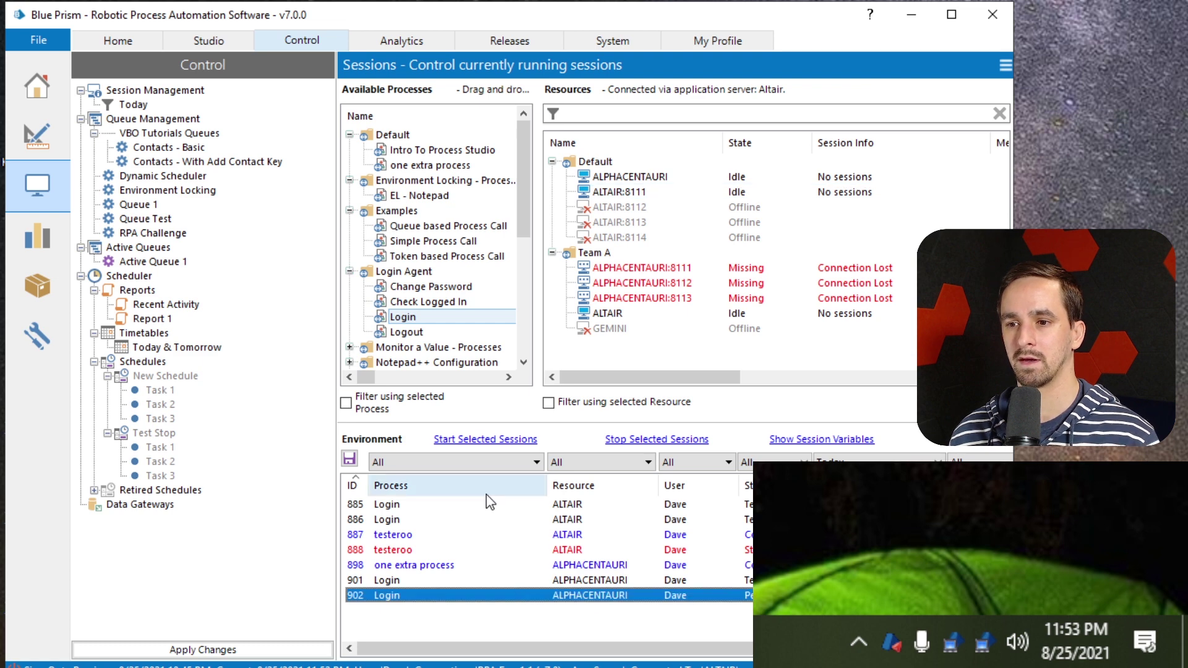
# Start the pending Login session on ALPHACENTAURI with blank startup parameters
pyautogui.click(475, 439)
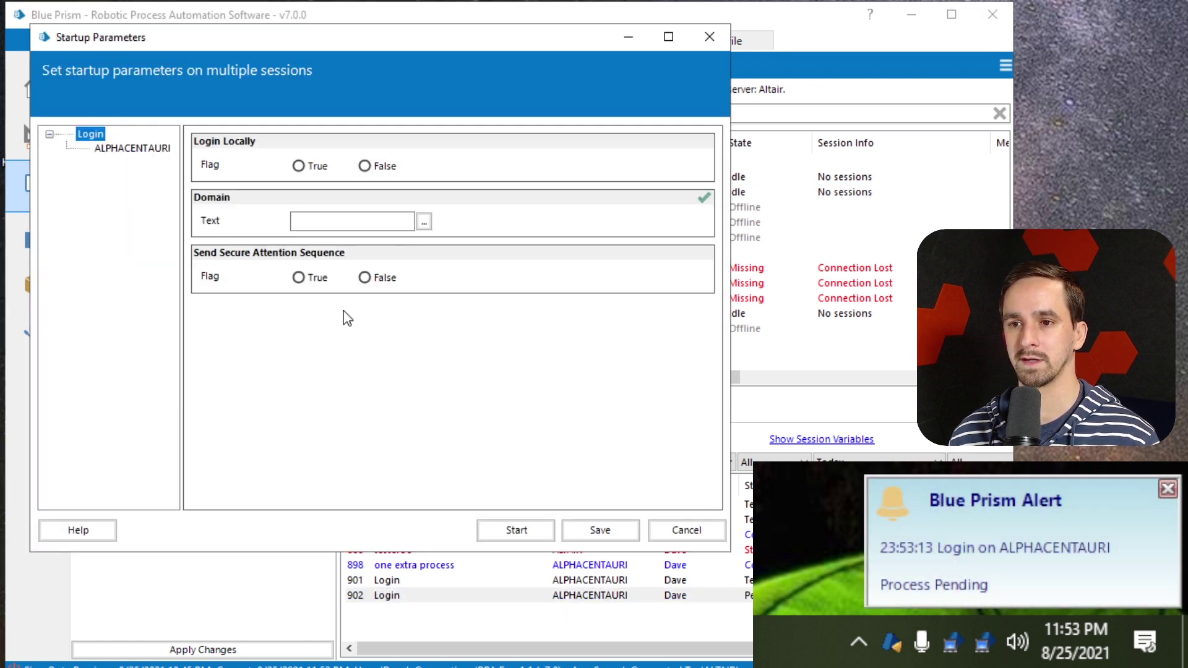
pyautogui.click(526, 536)
pyautogui.click(327, 330)
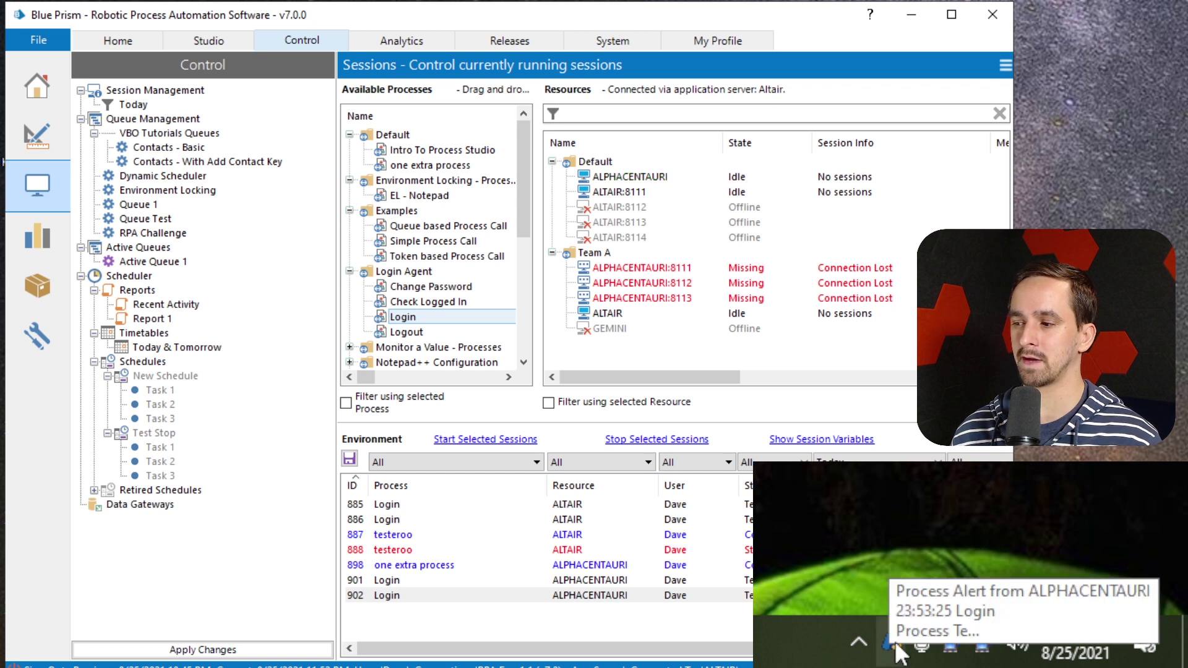
# Dismiss the Process Alert pop-up and check the alert monitor's tray menu without choosing anything
pyautogui.click(913, 603)
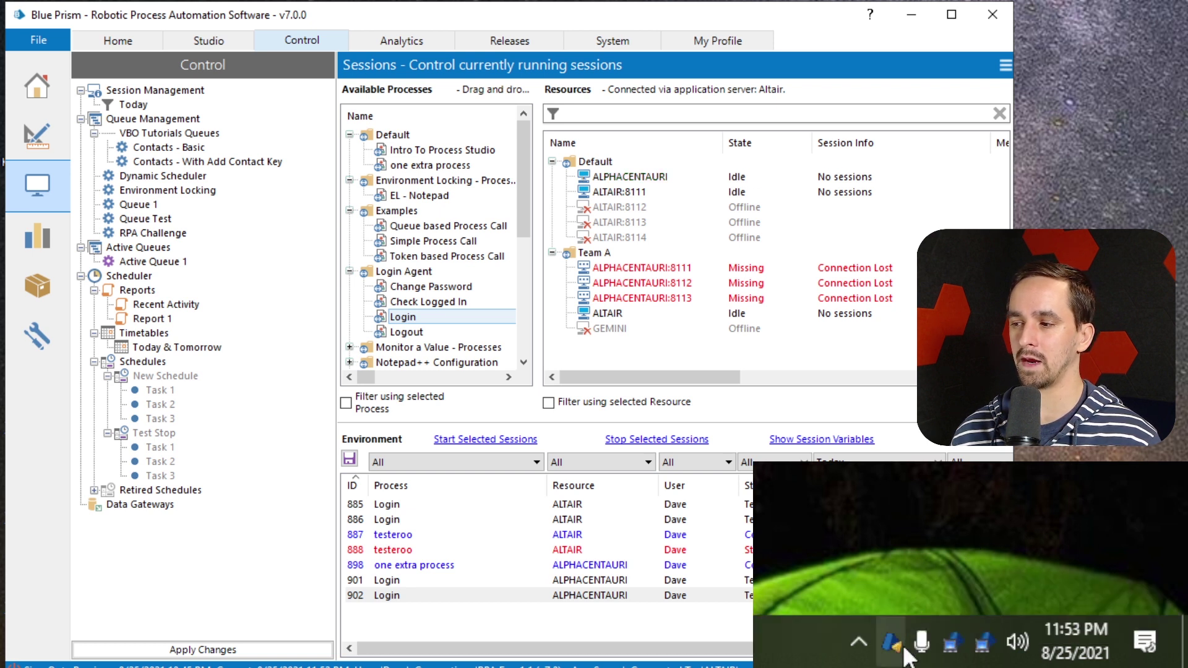
pyautogui.moveTo(904, 650)
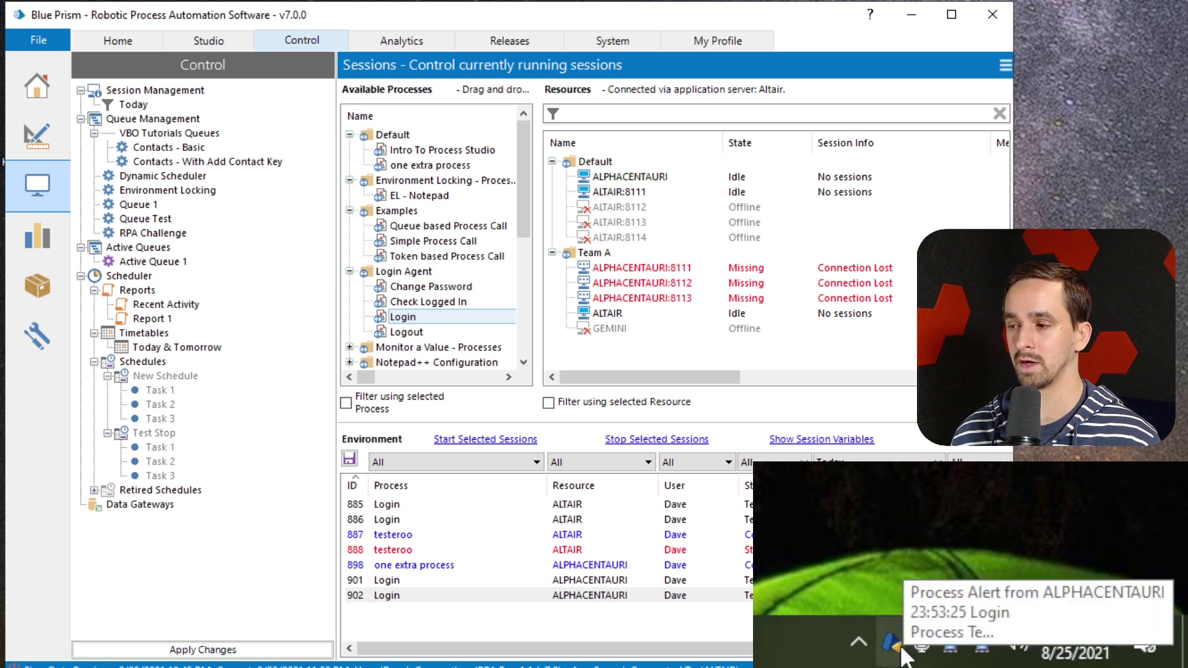
pyautogui.rightClick(904, 652)
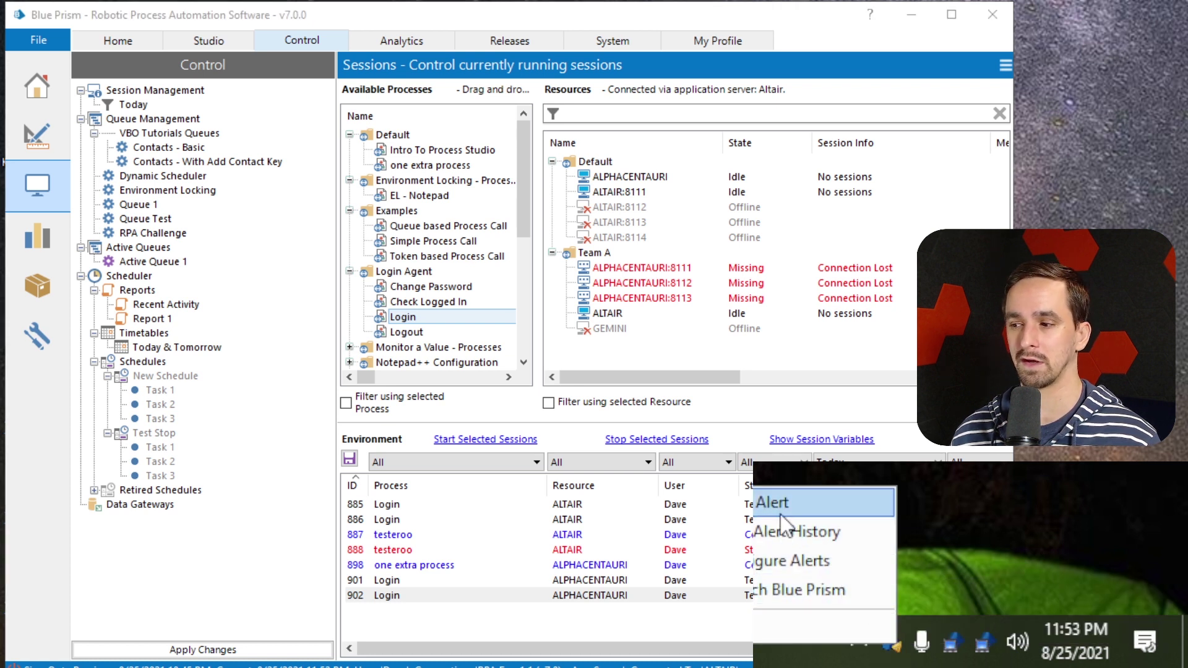
pyautogui.click(1129, 489)
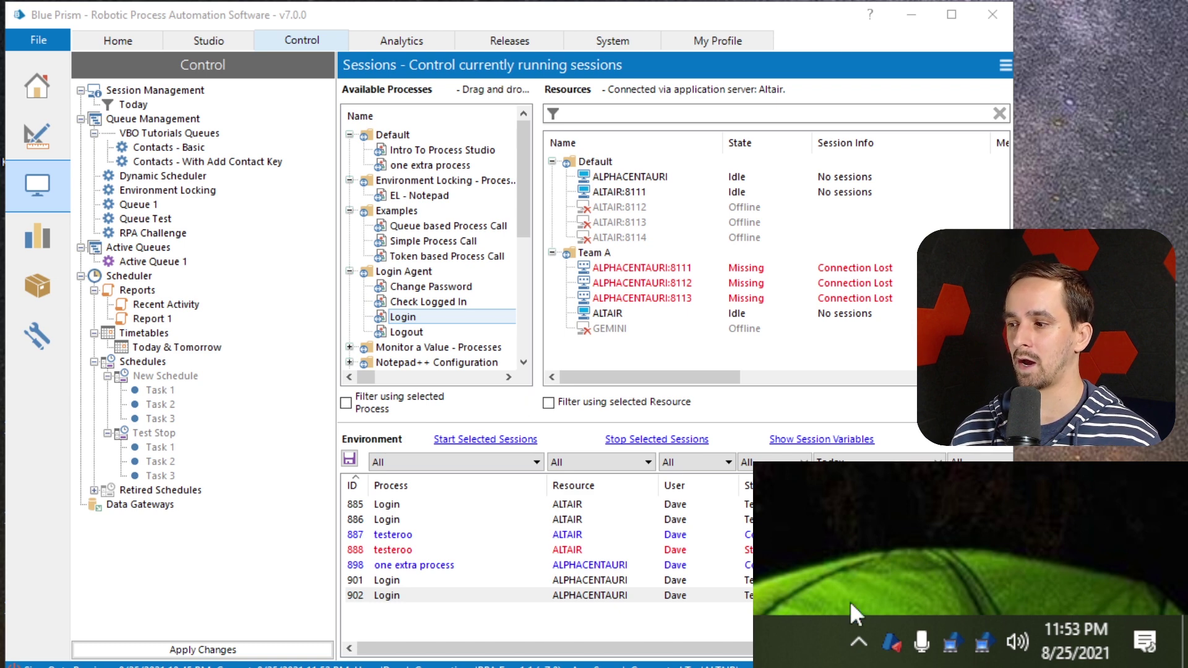
# In Configure Alerts, enable Play Sound as a notification method and save with OK
pyautogui.rightClick(891, 642)
pyautogui.click(840, 560)
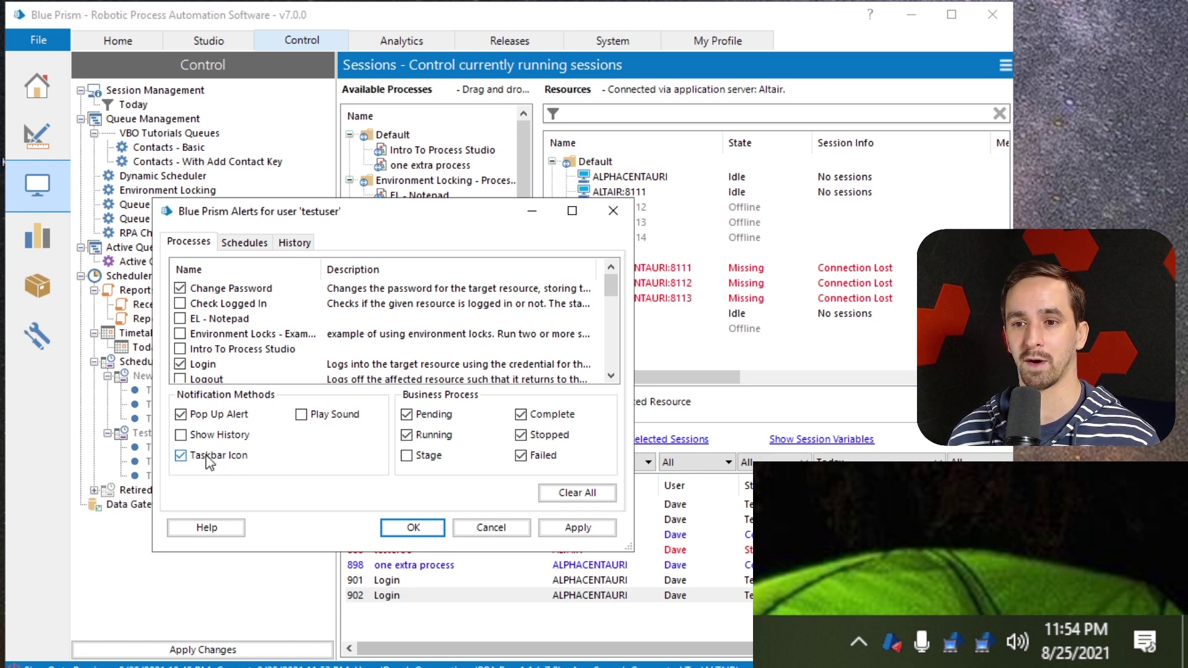
pyautogui.click(334, 418)
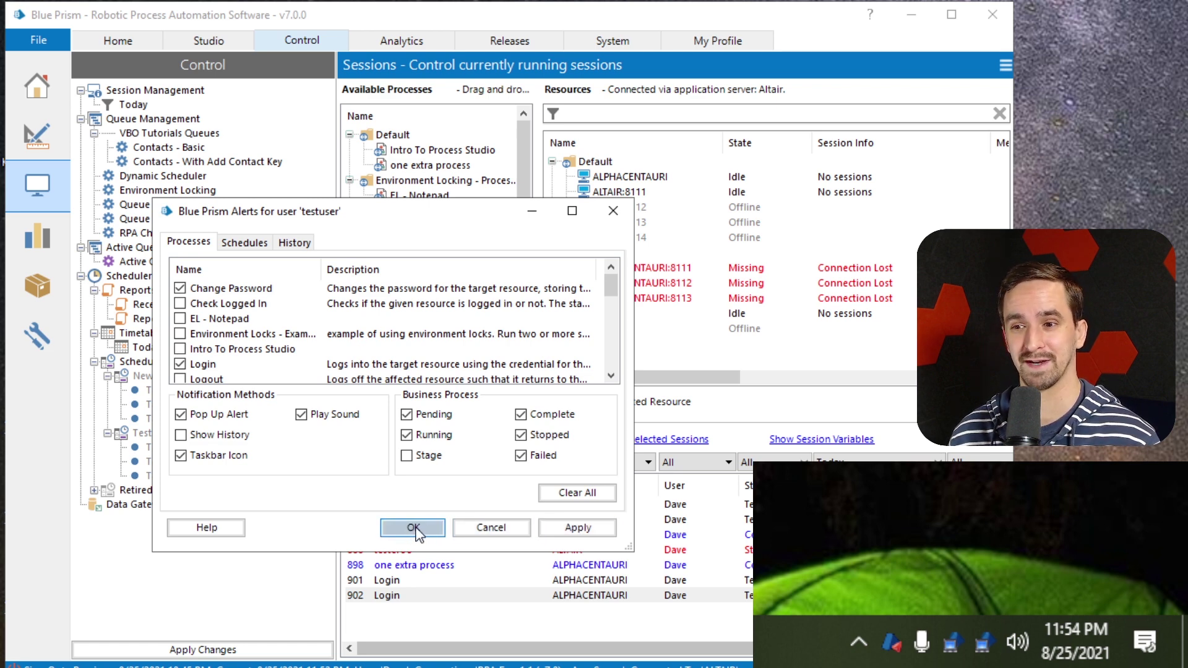
pyautogui.click(412, 530)
pyautogui.scroll(-3, 472, 302)
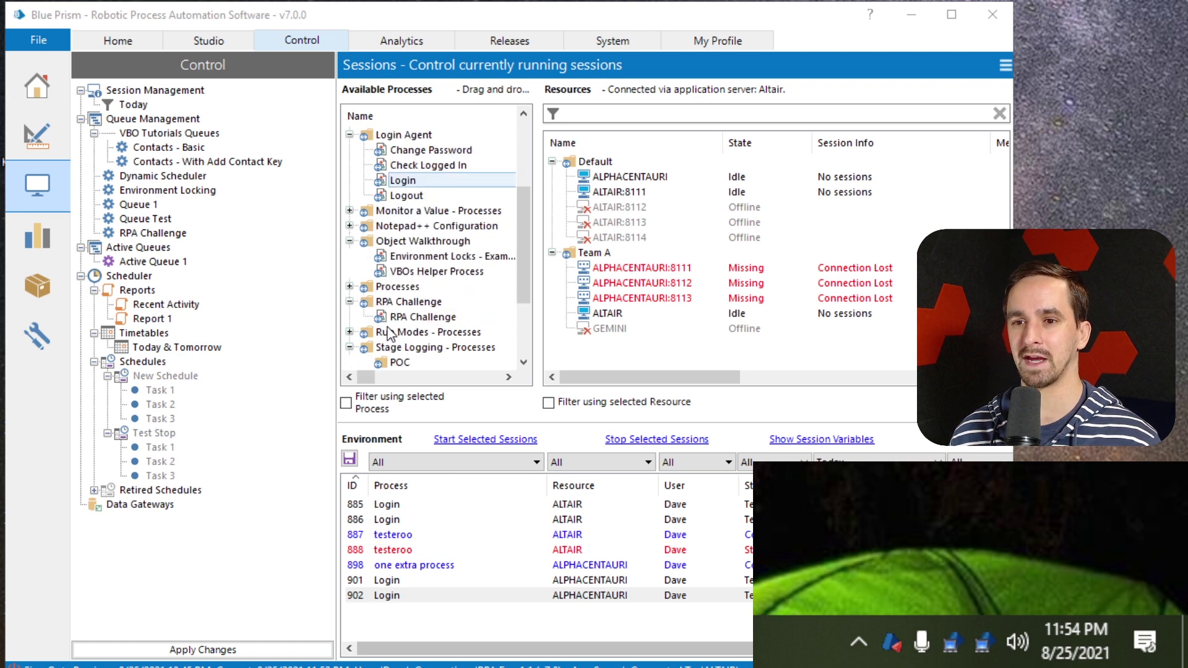
# Review New Schedule's settings and Tasks 1-3, then apply the schedule changes
pyautogui.click(180, 379)
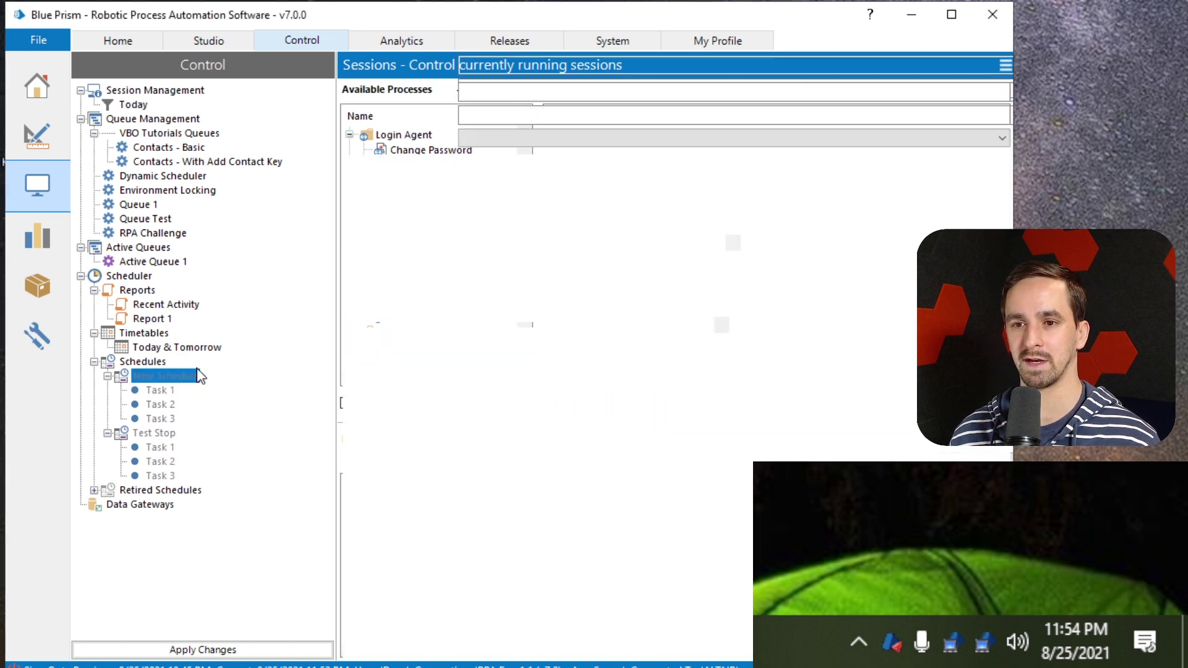
pyautogui.click(169, 390)
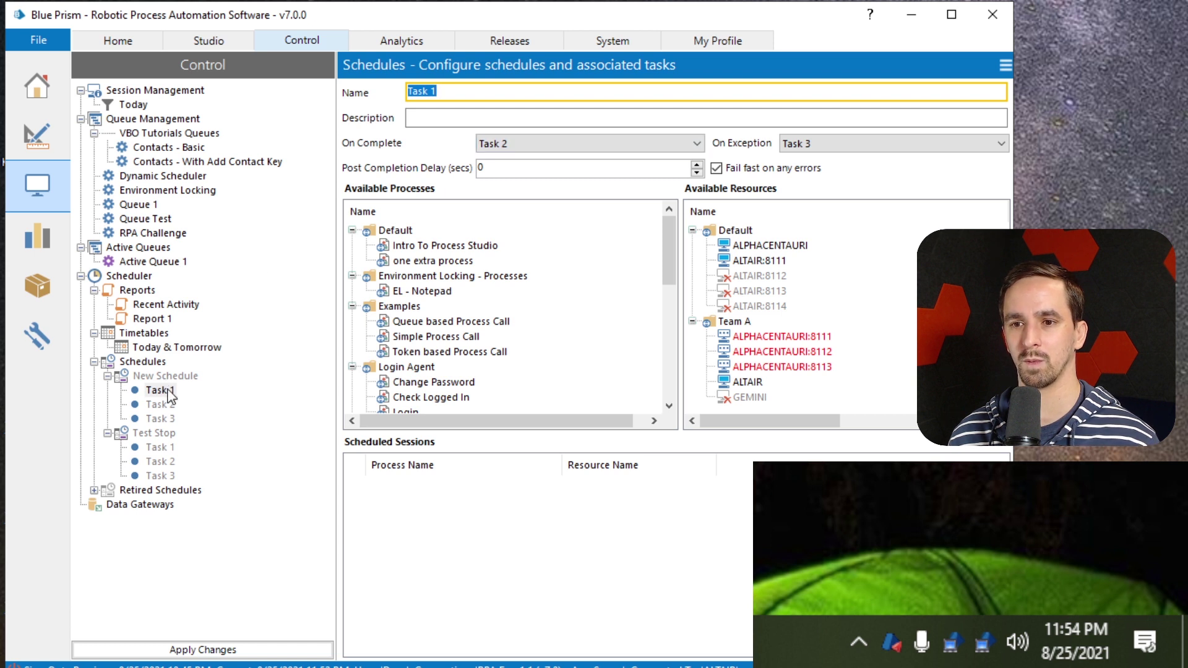
pyautogui.click(165, 376)
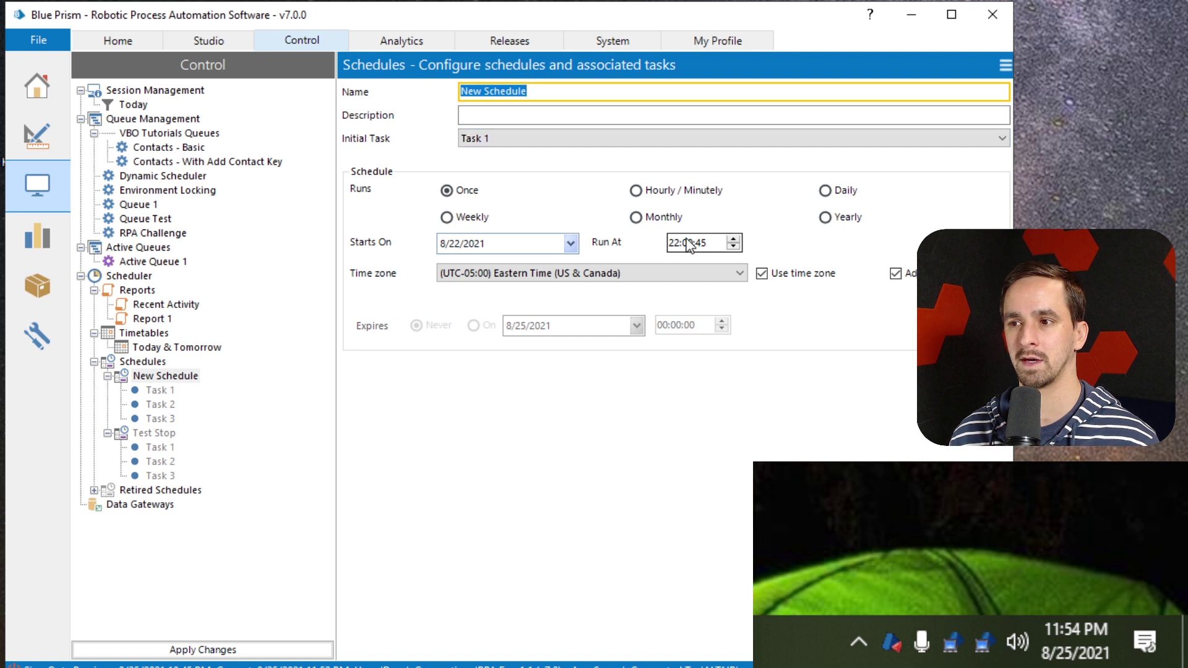
pyautogui.click(160, 390)
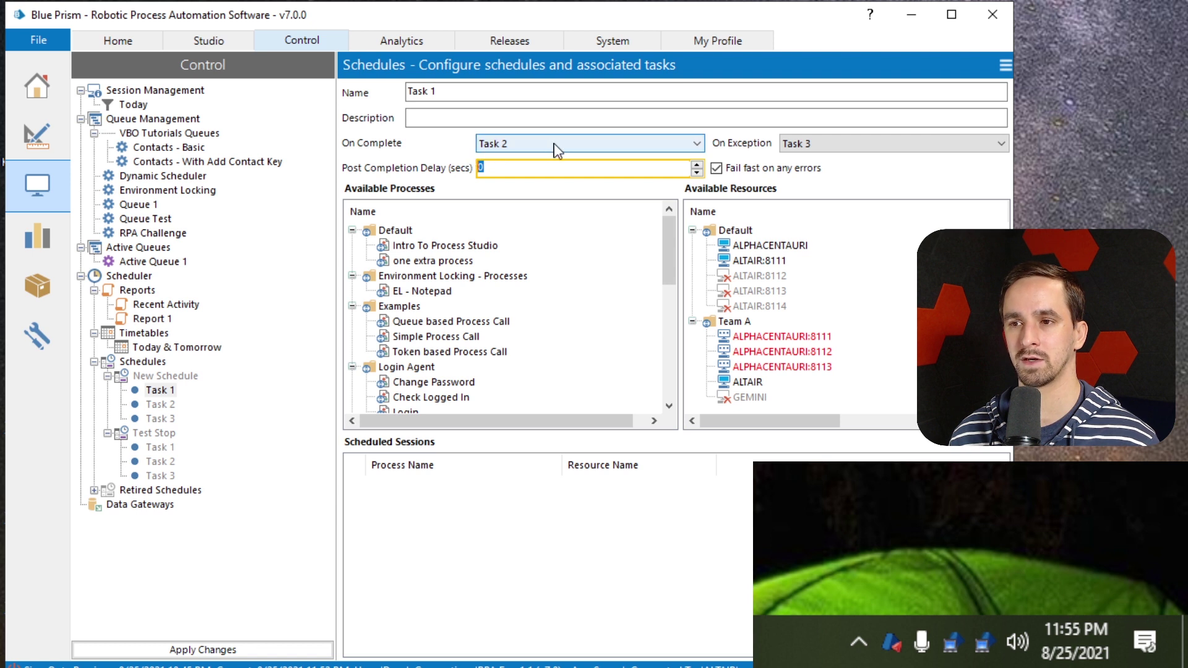
pyautogui.click(162, 404)
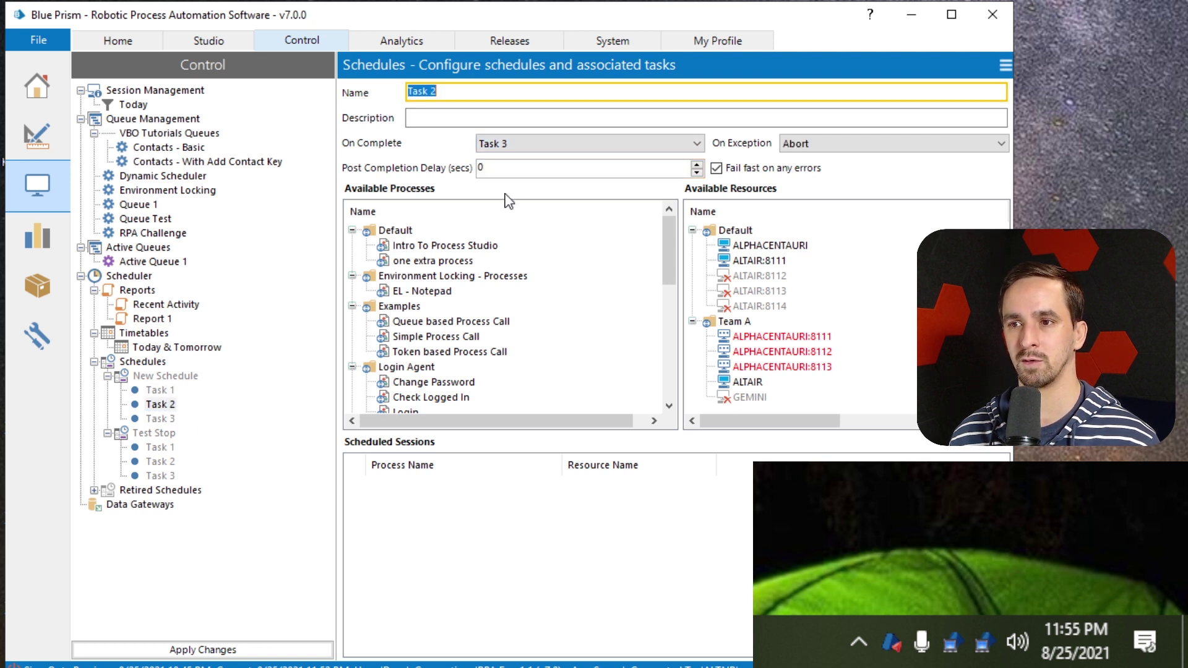
pyautogui.click(166, 418)
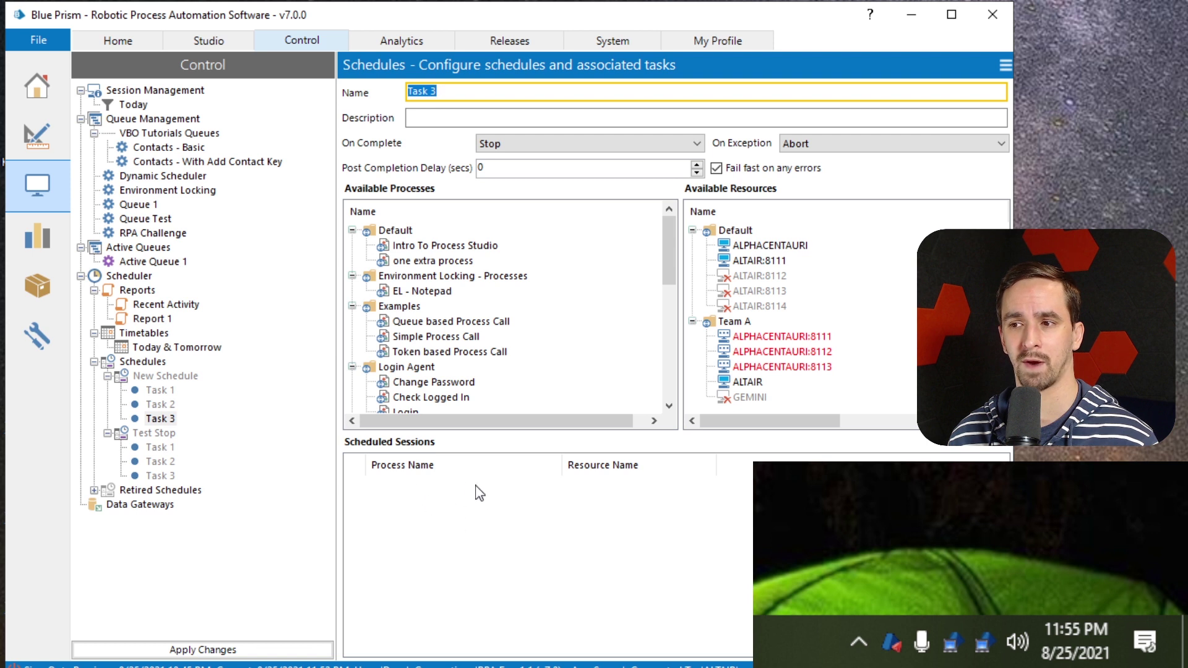
pyautogui.click(217, 656)
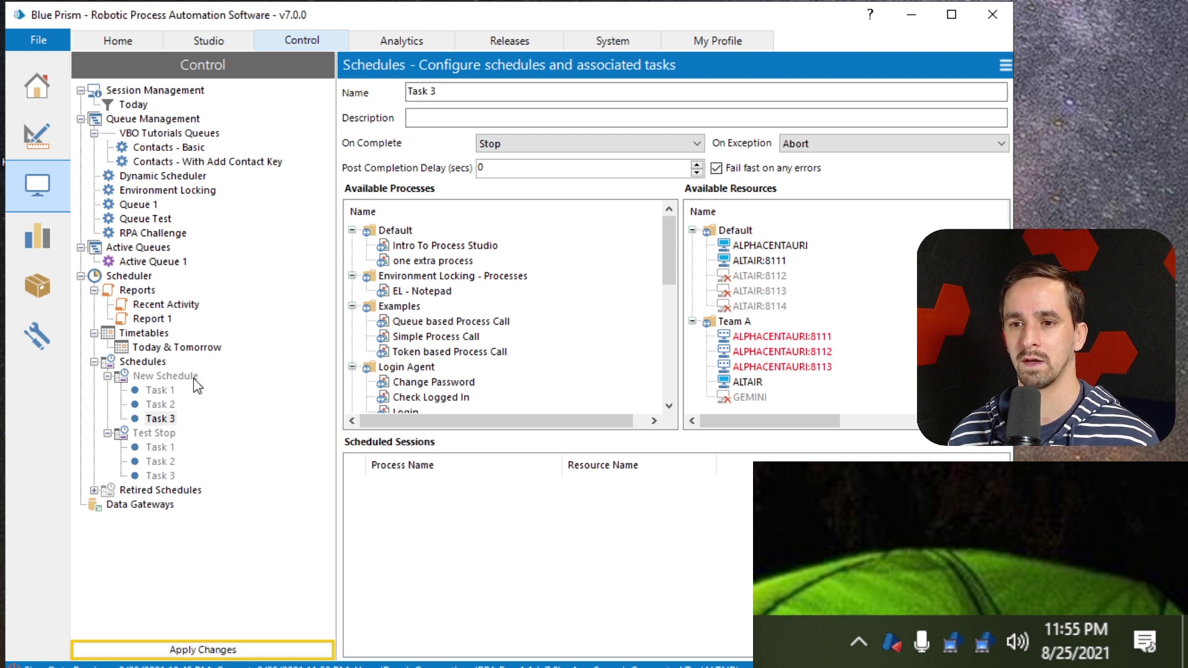
# Run New Schedule now, then reopen Task 1 to check its on-complete and on-exception links
pyautogui.rightClick(156, 379)
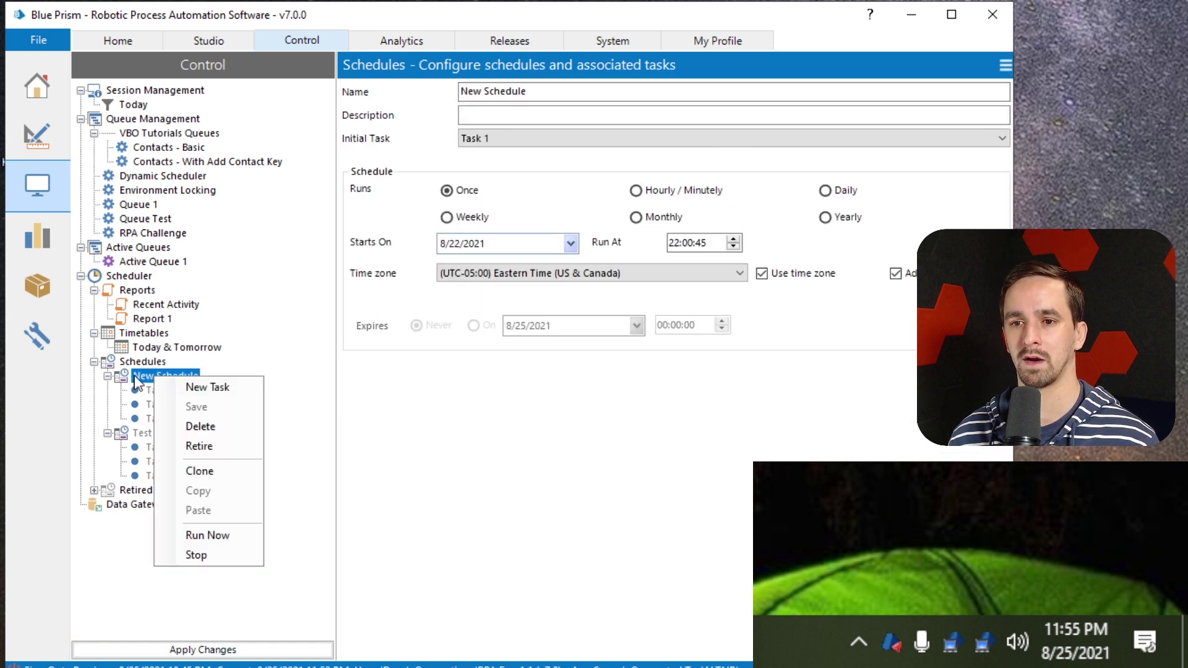
pyautogui.click(234, 536)
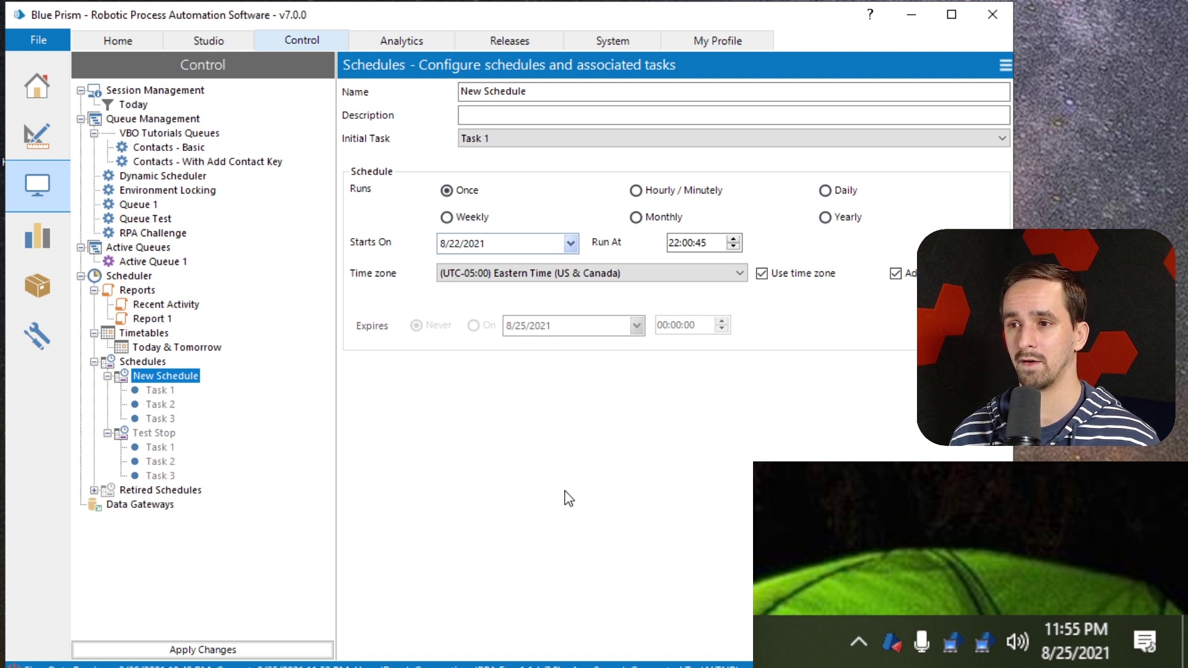
pyautogui.click(176, 394)
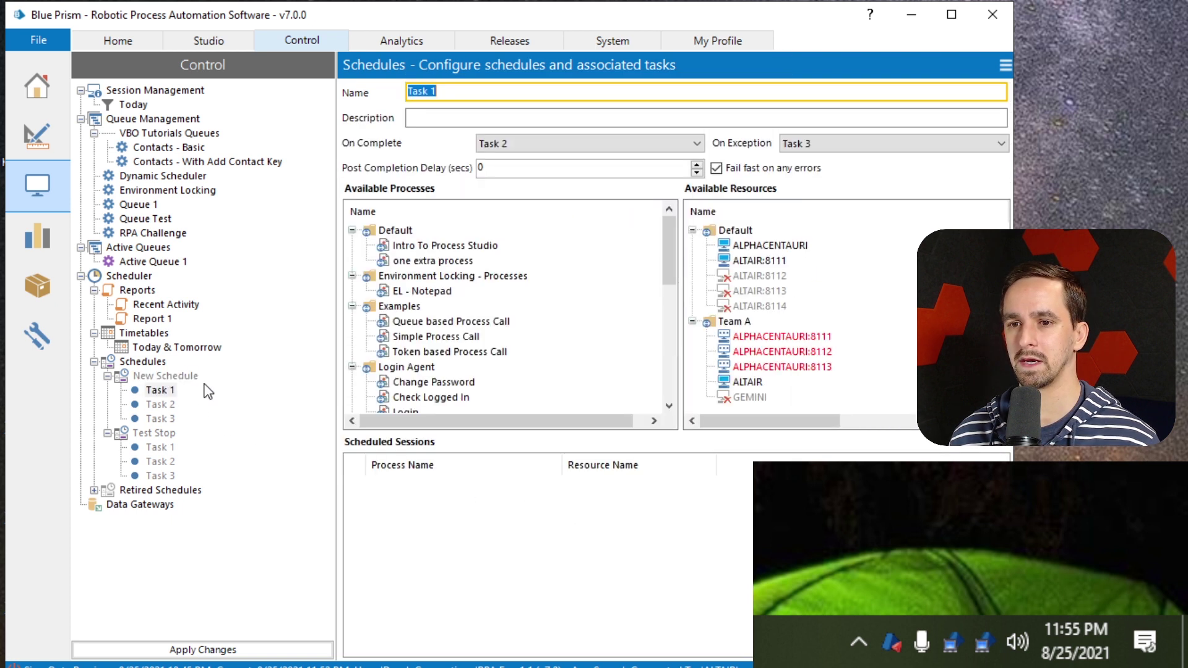
pyautogui.scroll(-3, 458, 384)
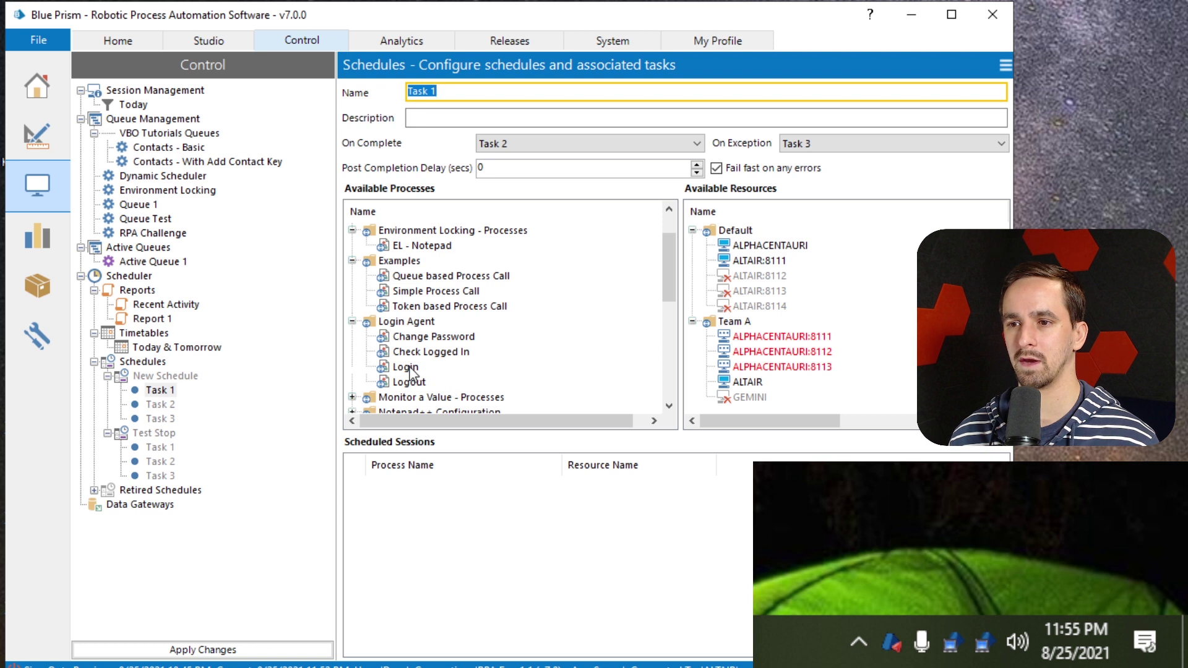
pyautogui.moveTo(411, 369); pyautogui.dragTo(522, 369)
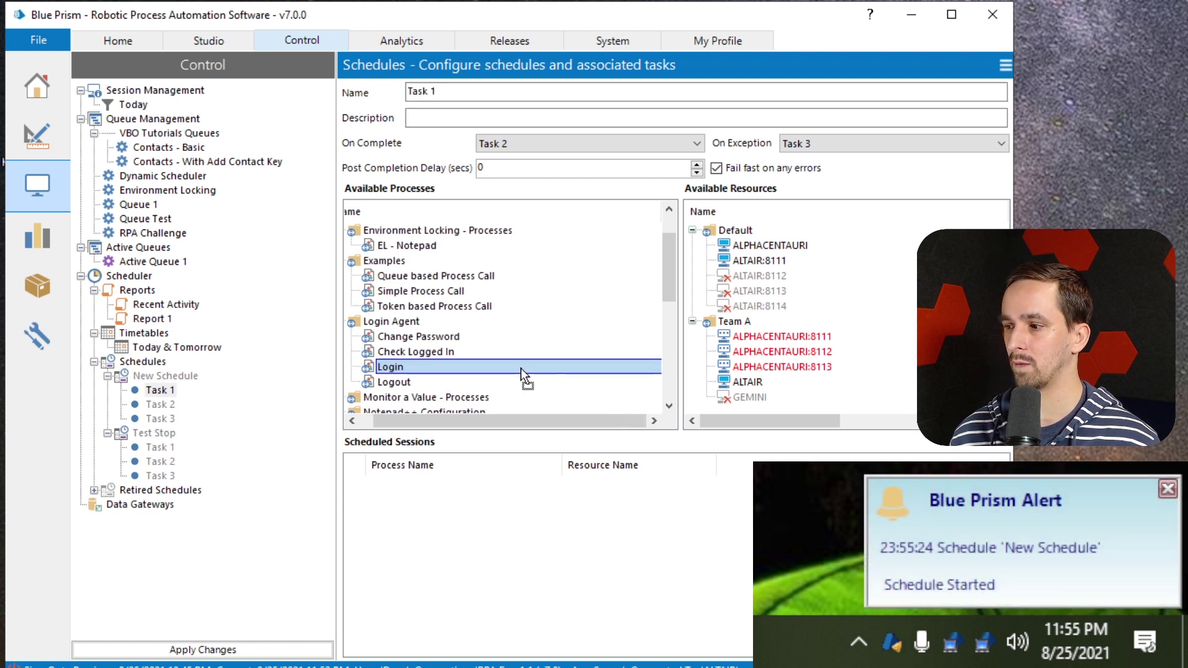
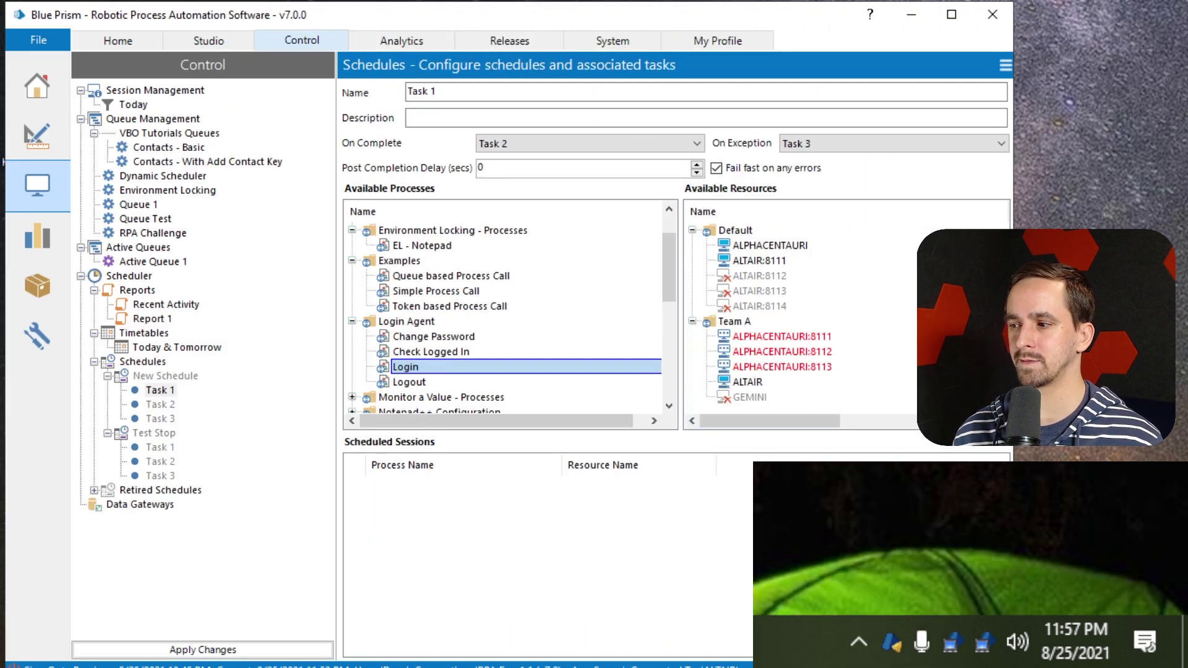
# Open Blue Prism's Alert History from the tray icon menu
pyautogui.rightClick(892, 643)
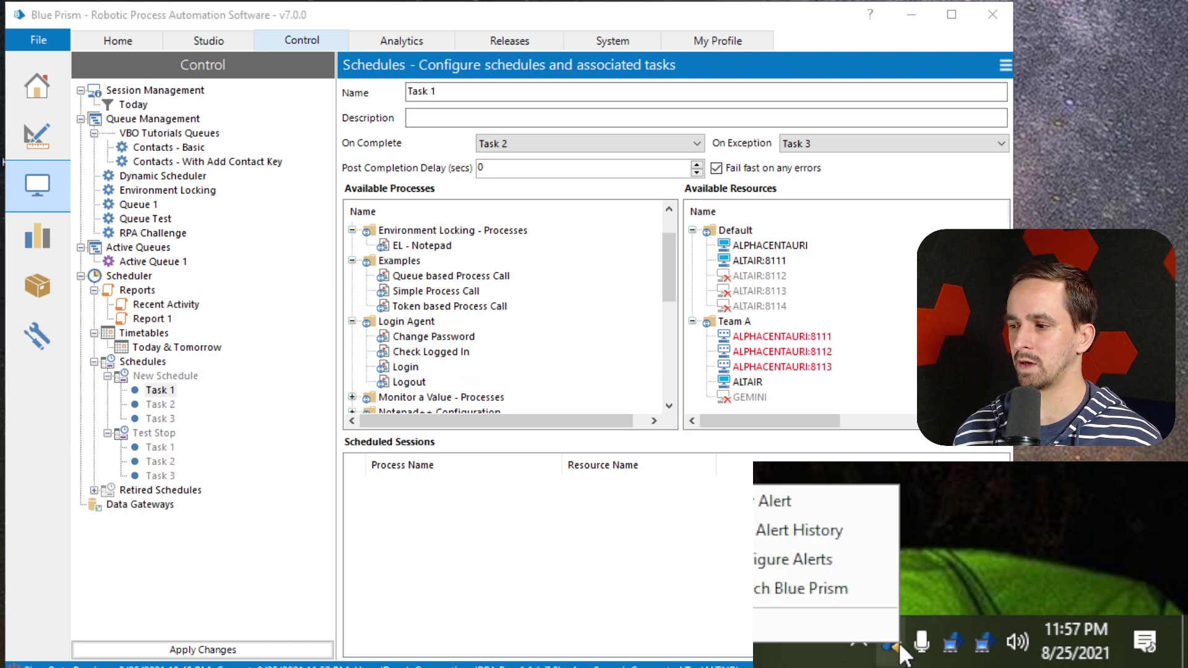
pyautogui.click(790, 512)
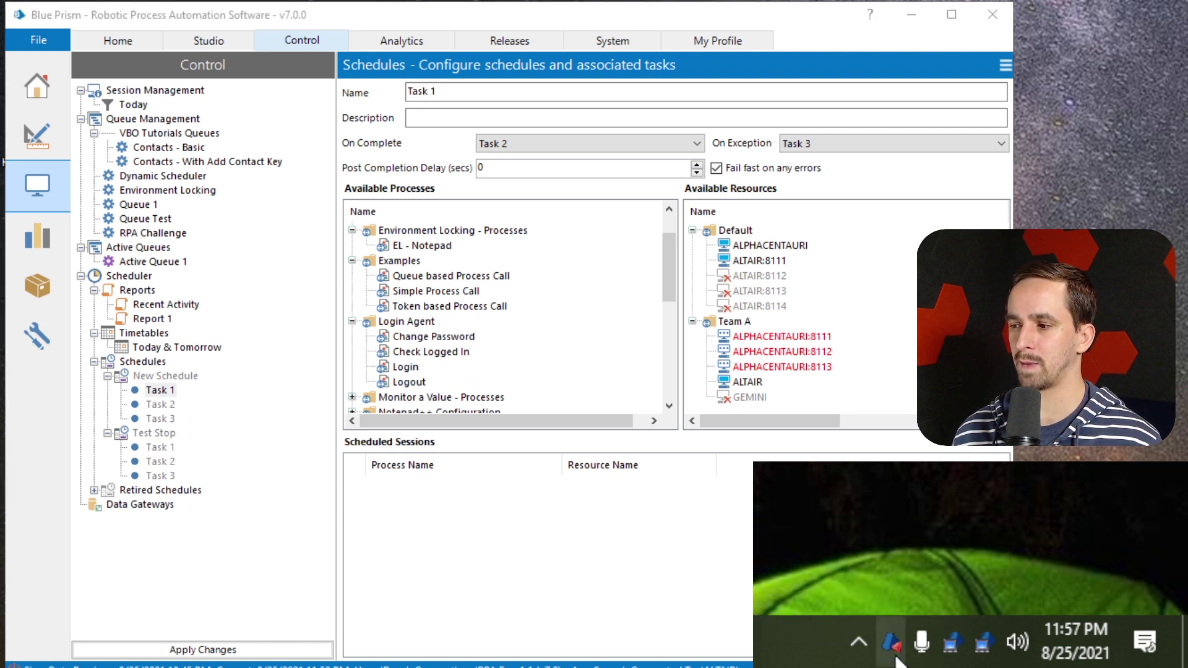
pyautogui.rightClick(895, 654)
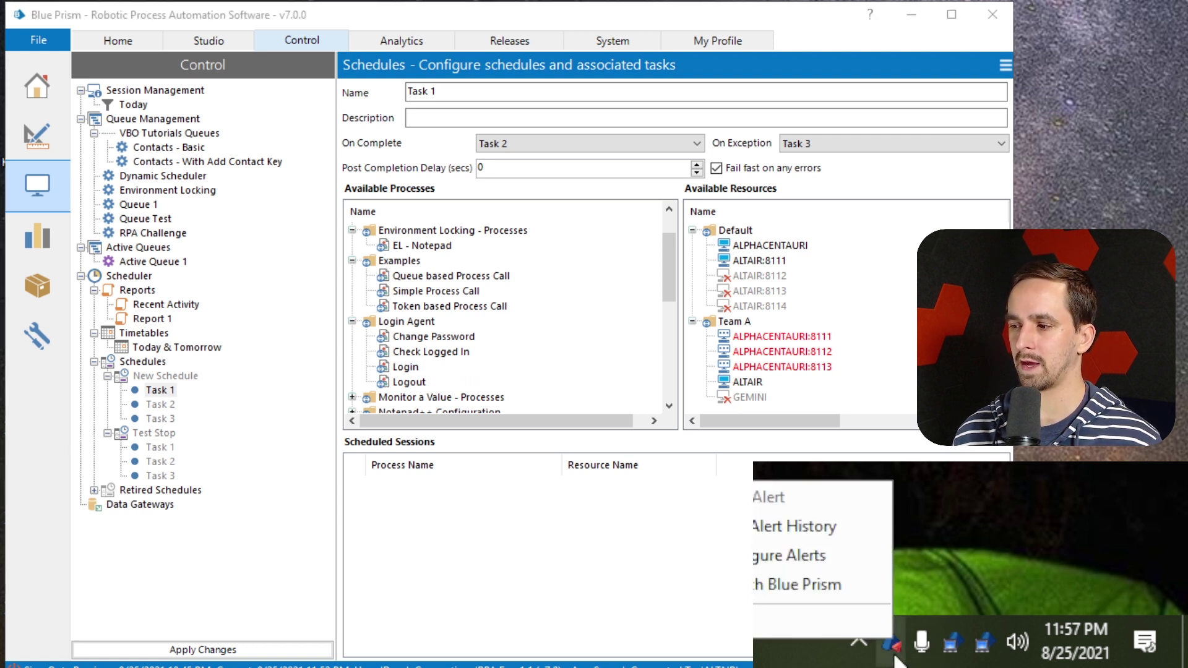
pyautogui.click(815, 527)
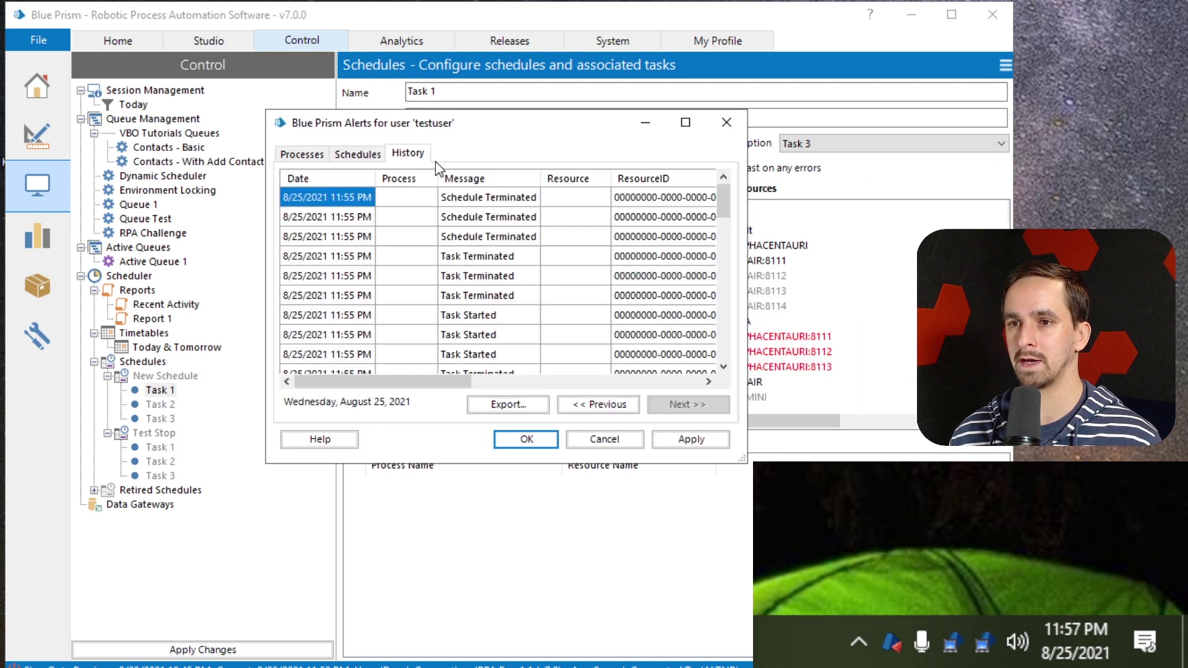
# Glance at the Processes and Schedules tabs, then move and enlarge the alerts window on History
pyautogui.click(317, 152)
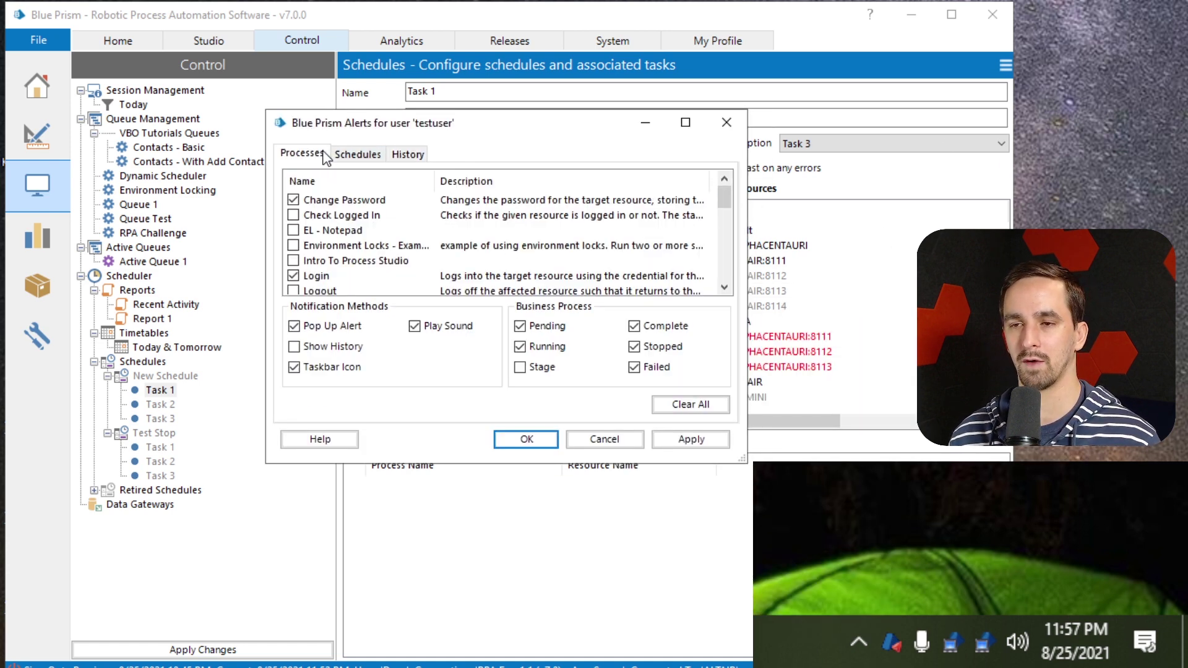
pyautogui.click(347, 155)
pyautogui.click(408, 154)
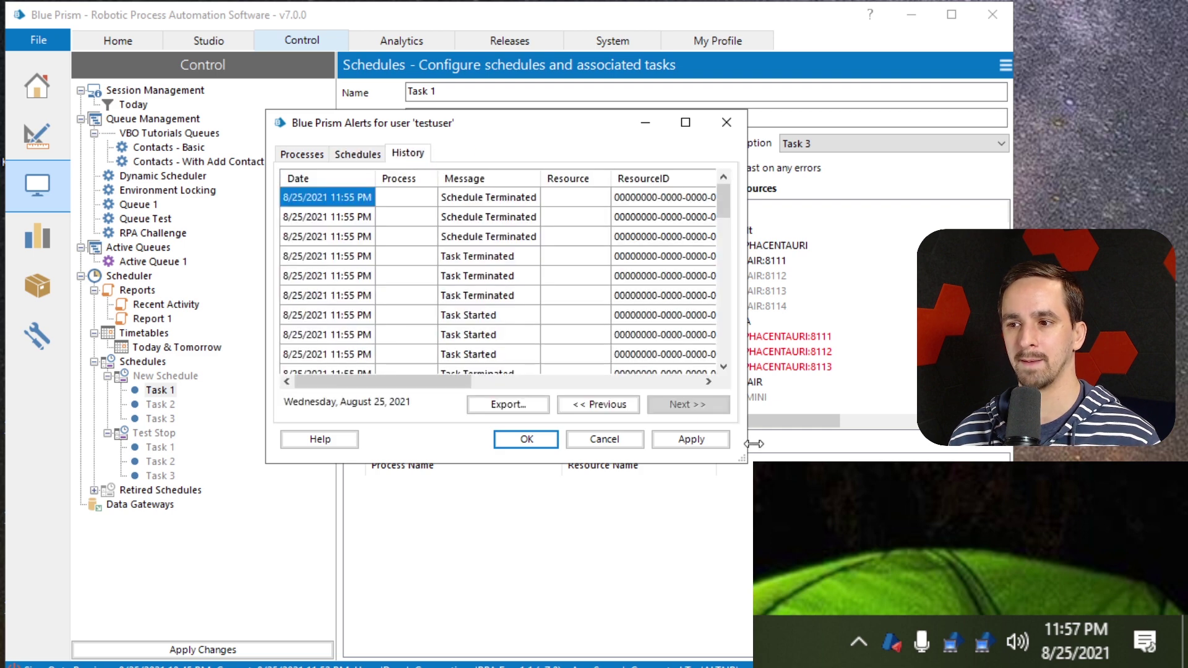
pyautogui.moveTo(742, 457); pyautogui.dragTo(1041, 609)
pyautogui.moveTo(748, 126); pyautogui.dragTo(527, 38)
pyautogui.moveTo(818, 513); pyautogui.dragTo(944, 610)
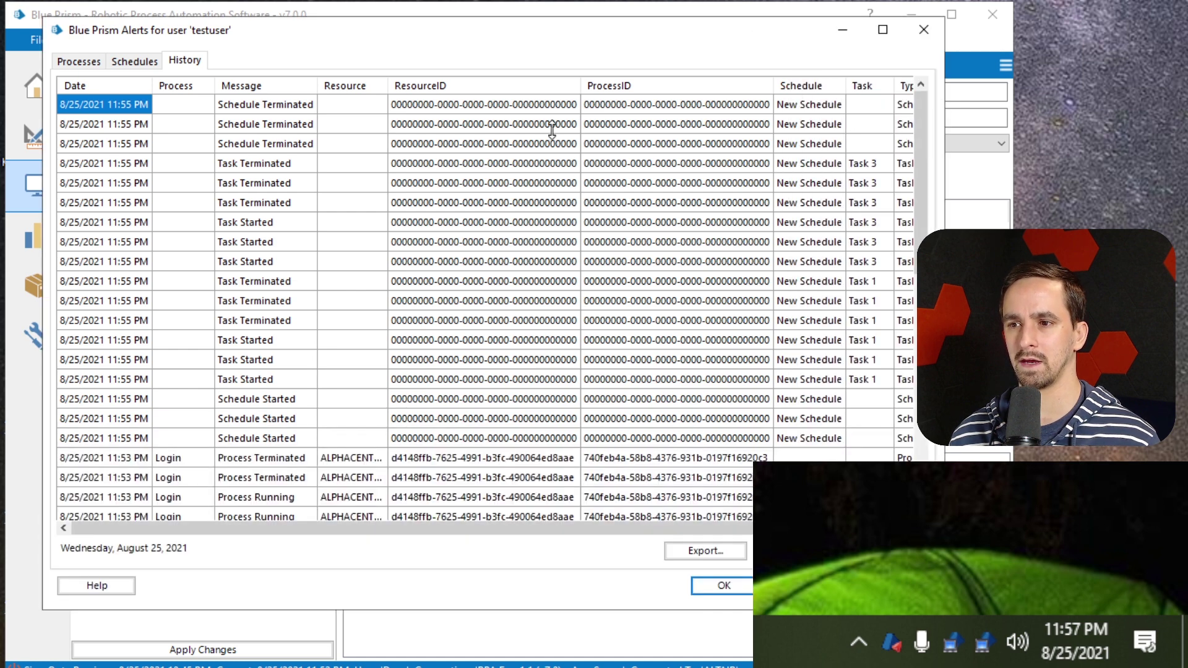
# Inspect the ResourceID and ProcessID values of the first entry and a Login entry
pyautogui.click(530, 106)
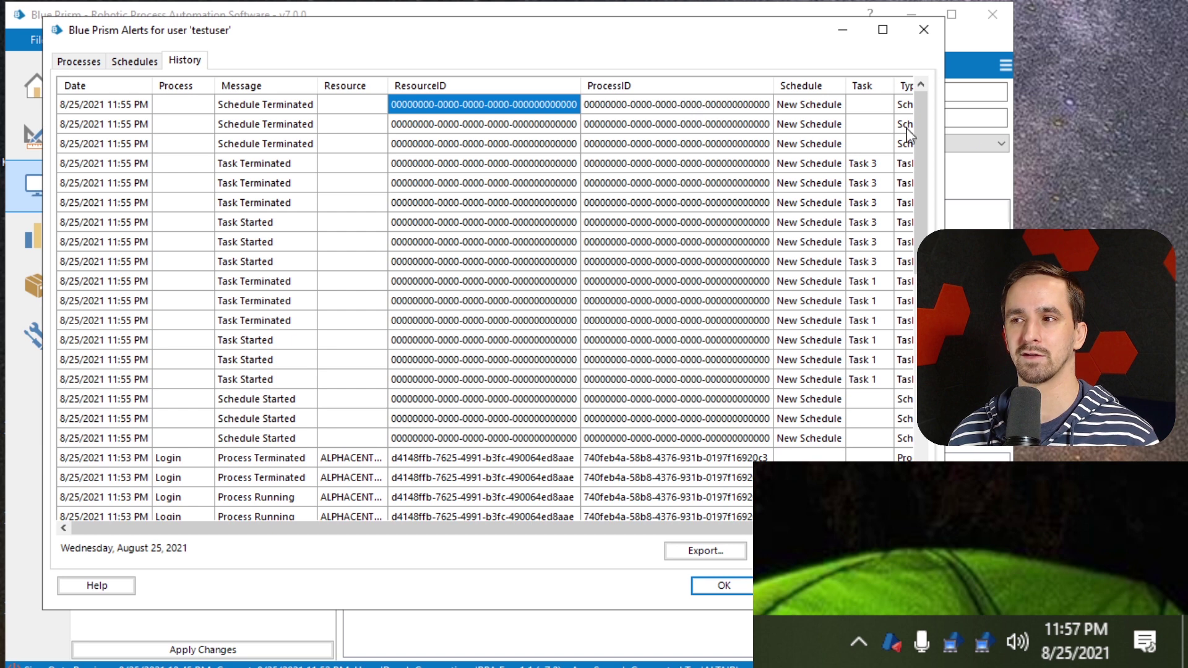
pyautogui.moveTo(947, 131); pyautogui.dragTo(955, 131)
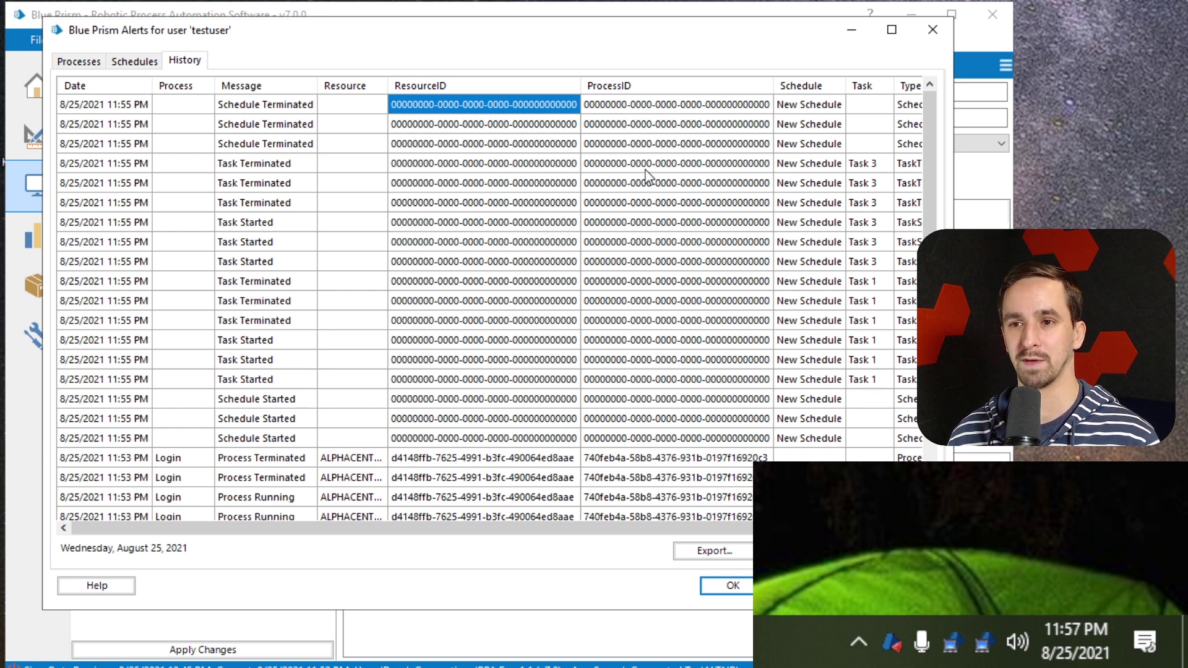
pyautogui.scroll(-1, 546, 443)
pyautogui.click(513, 419)
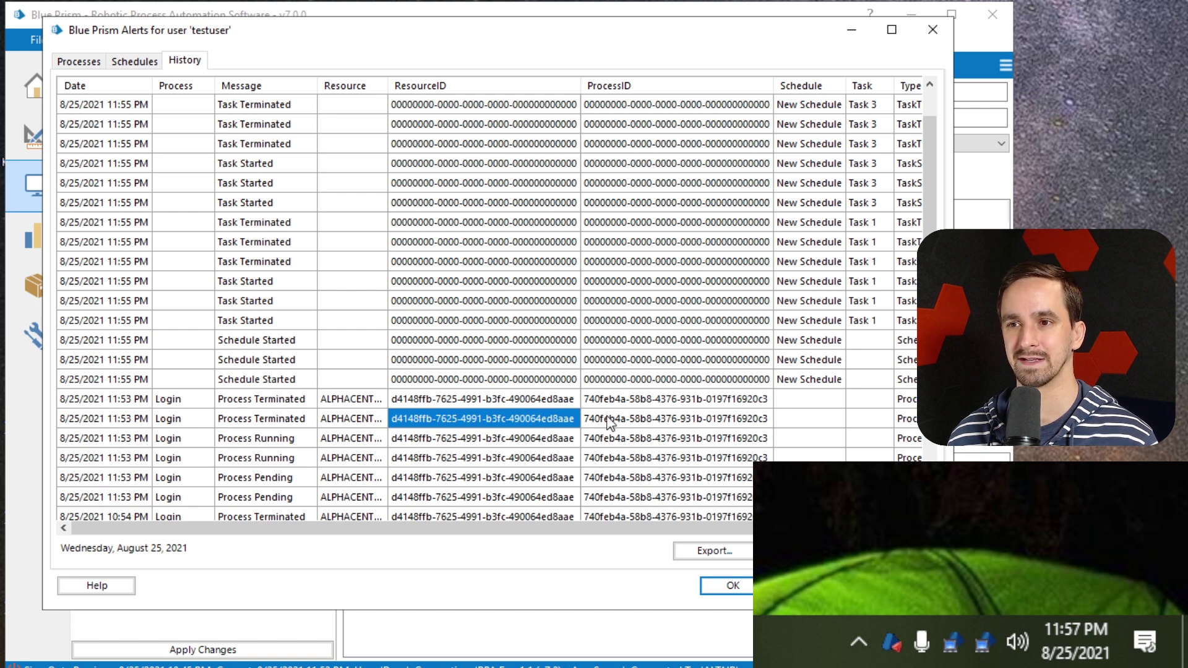
pyautogui.click(653, 417)
pyautogui.scroll(1, 399, 232)
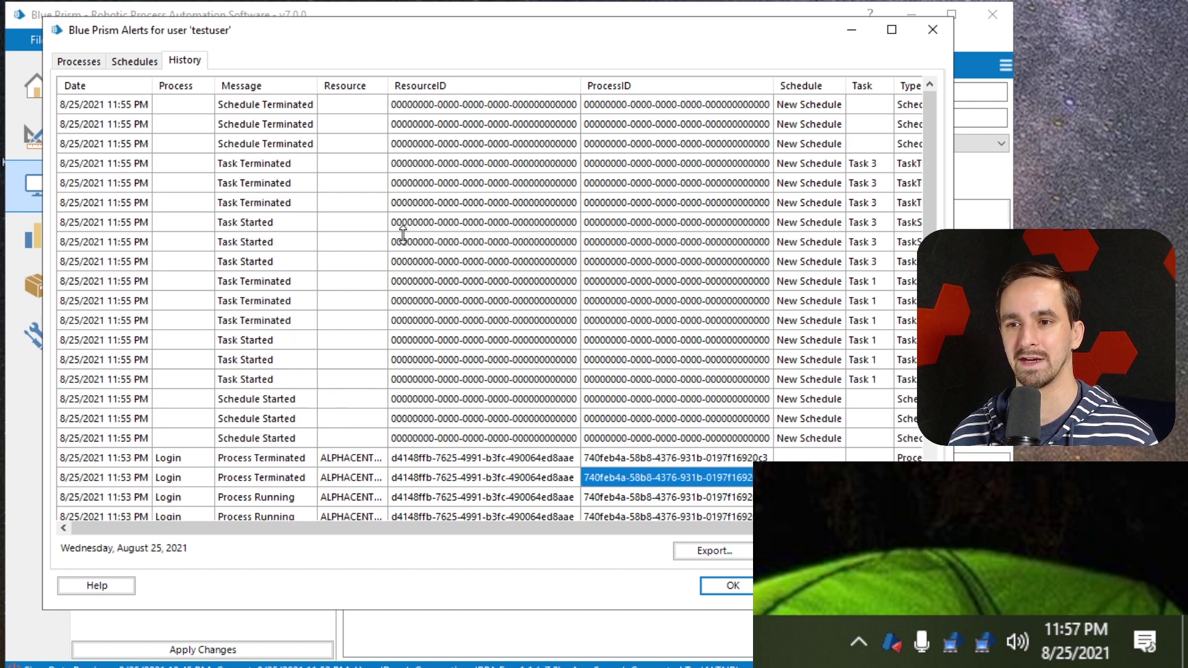
pyautogui.scroll(-4, 333, 211)
pyautogui.scroll(-2, 333, 210)
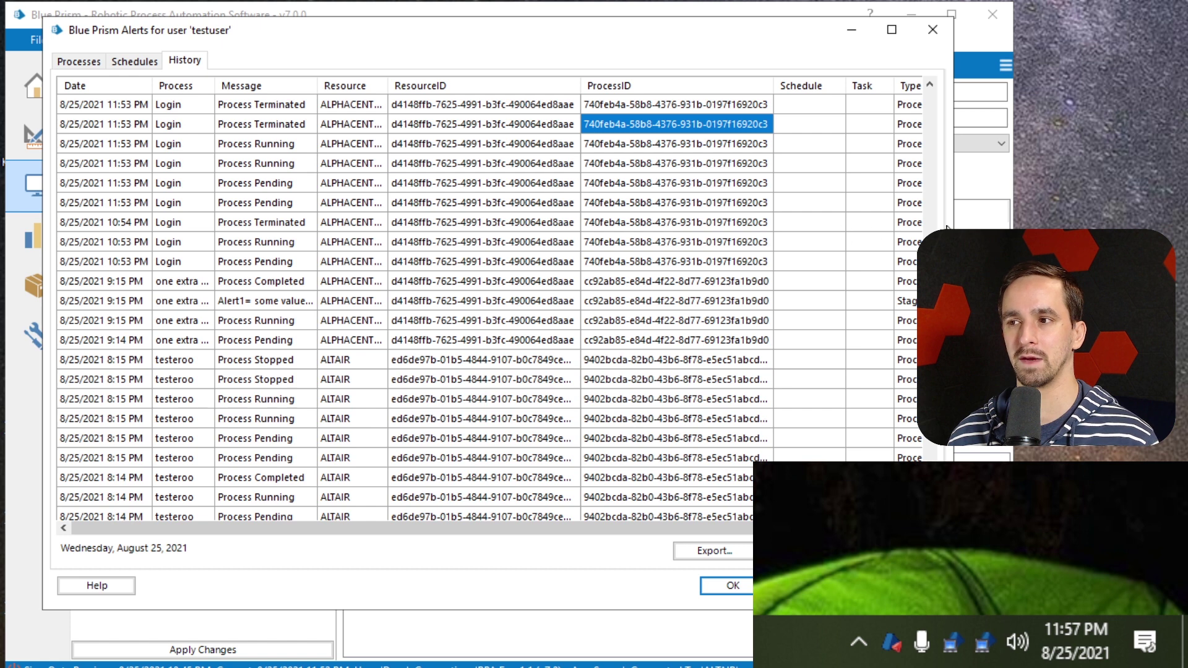
# Widen the alerts window to show the full Type column and the one after it, then view Processes
pyautogui.moveTo(955, 226); pyautogui.dragTo(987, 226)
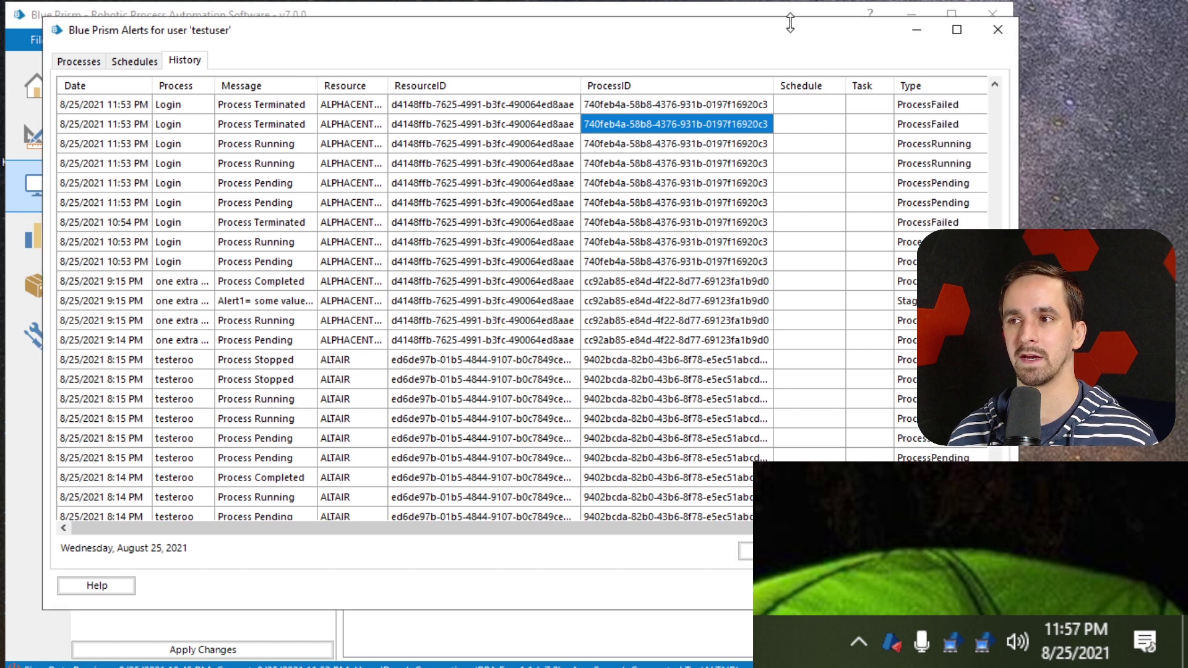
pyautogui.moveTo(737, 27); pyautogui.dragTo(709, 29)
pyautogui.moveTo(991, 176); pyautogui.dragTo(1007, 176)
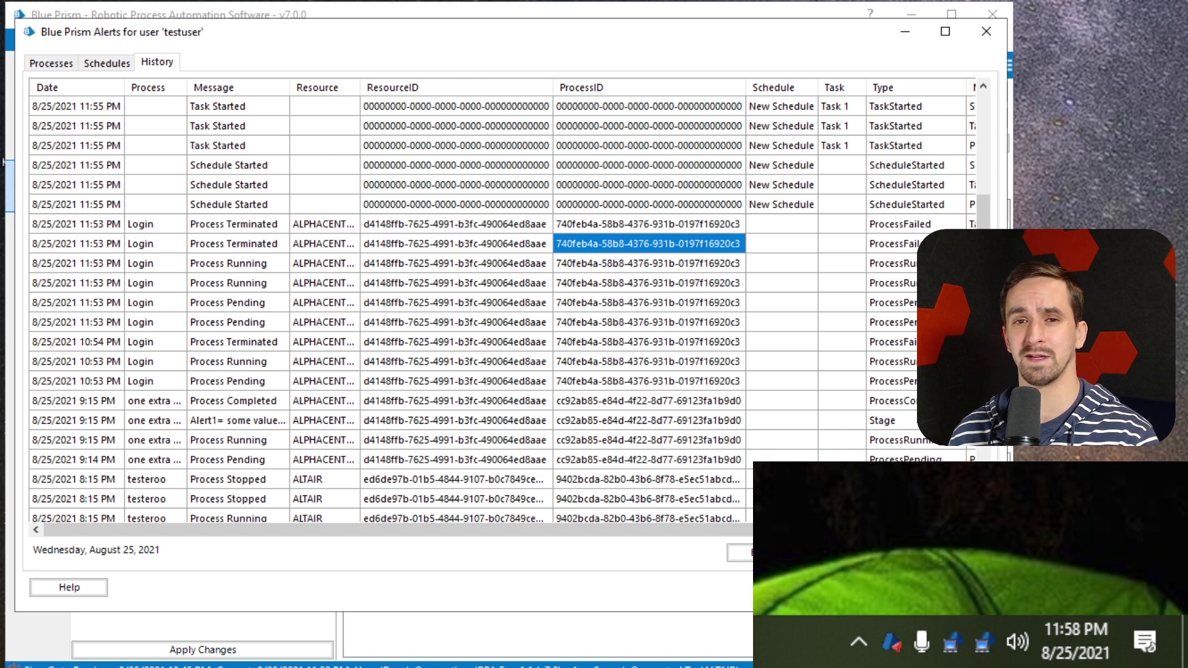
pyautogui.scroll(4, 872, 268)
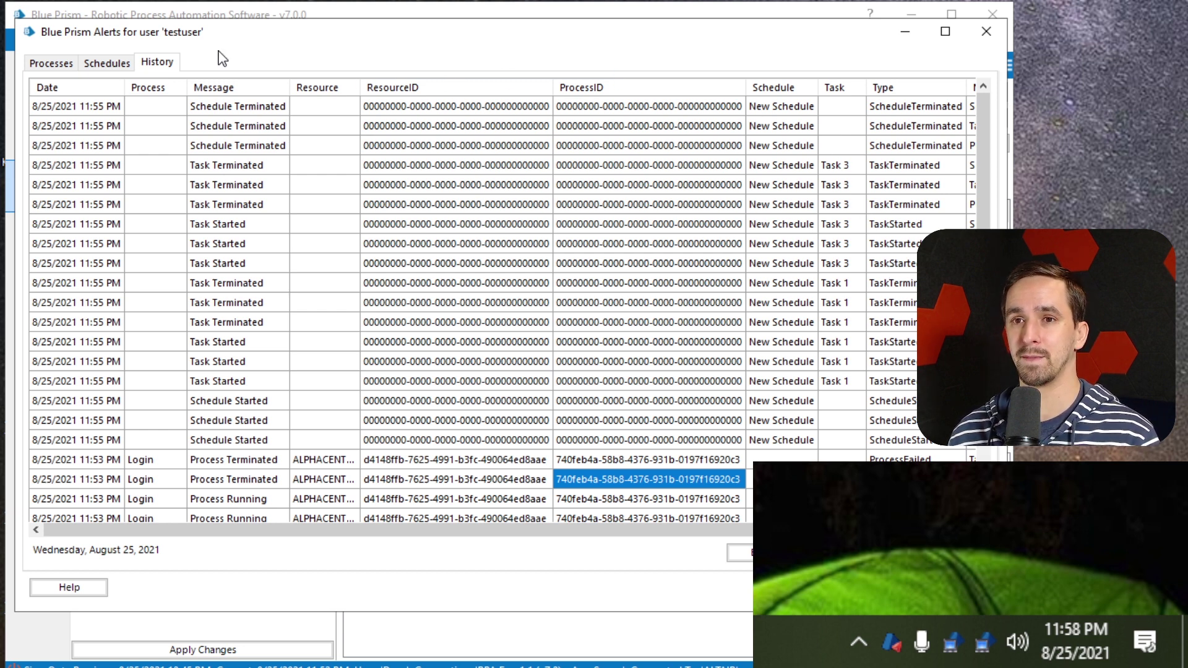
pyautogui.click(65, 62)
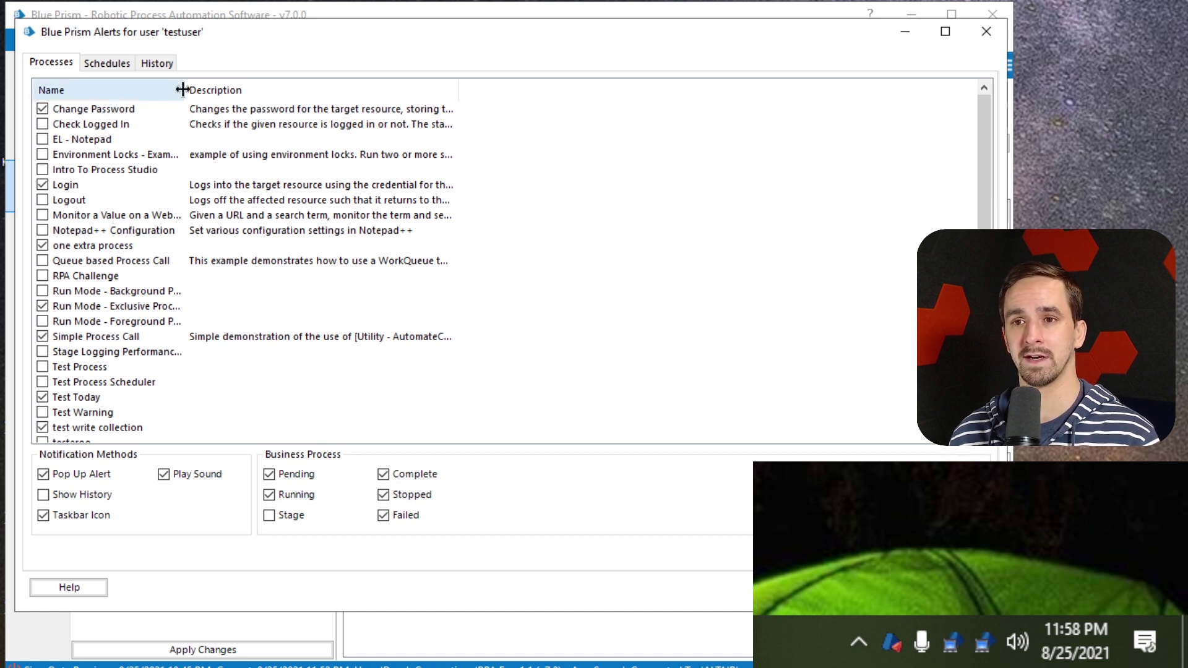
# Widen the Name column, untick Run Mode - Exclusive Process and another process, then return to History
pyautogui.moveTo(183, 91); pyautogui.dragTo(255, 92)
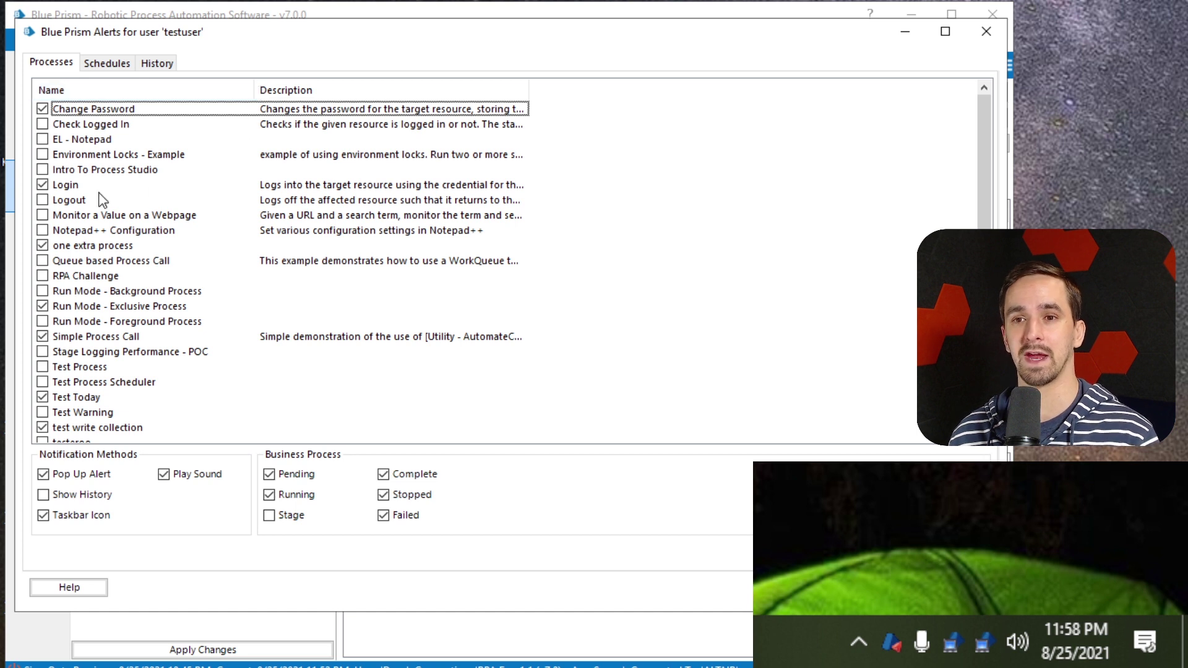
pyautogui.click(43, 246)
pyautogui.click(42, 306)
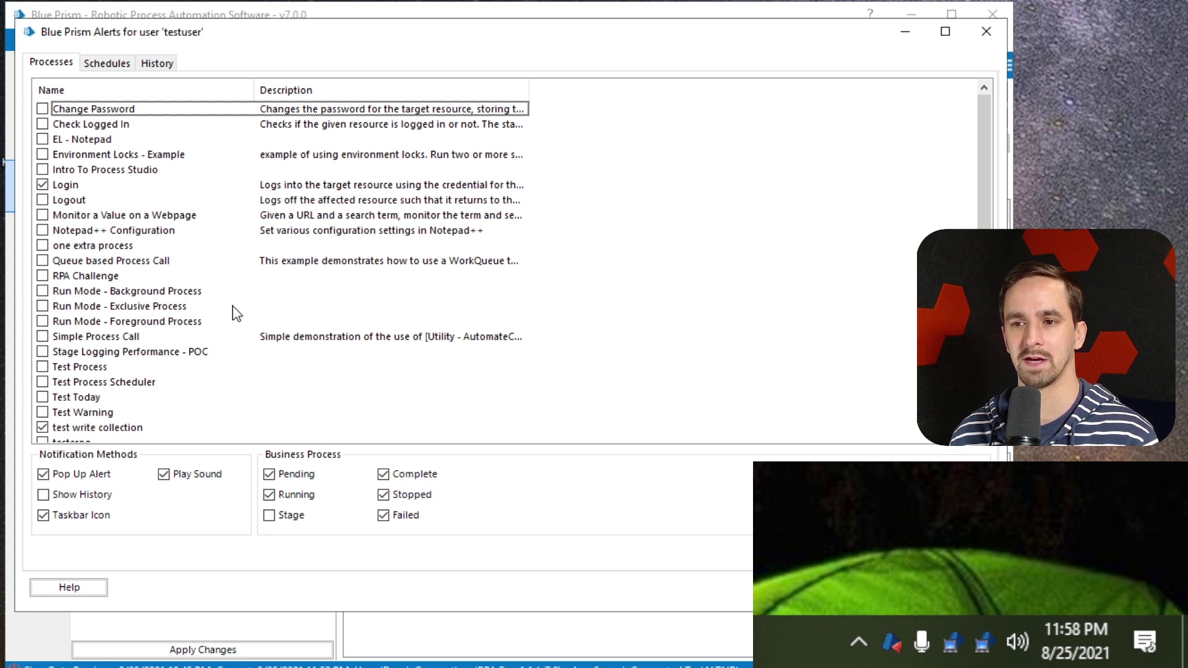
pyautogui.scroll(-1, 61, 341)
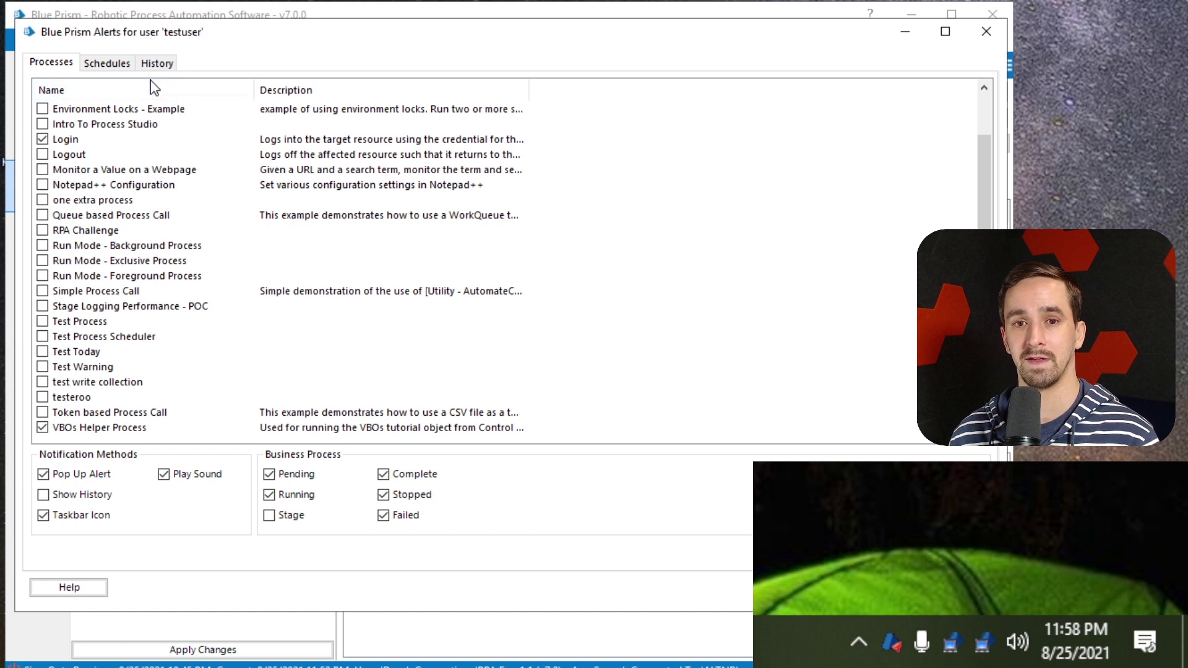
pyautogui.click(112, 68)
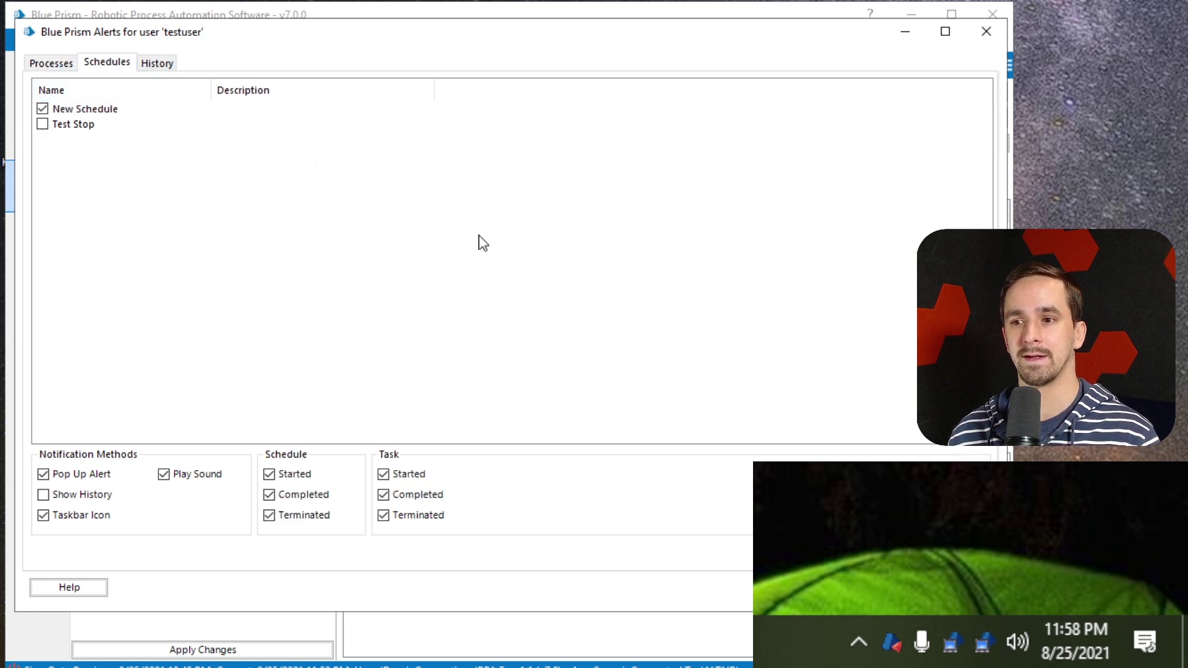
pyautogui.click(154, 69)
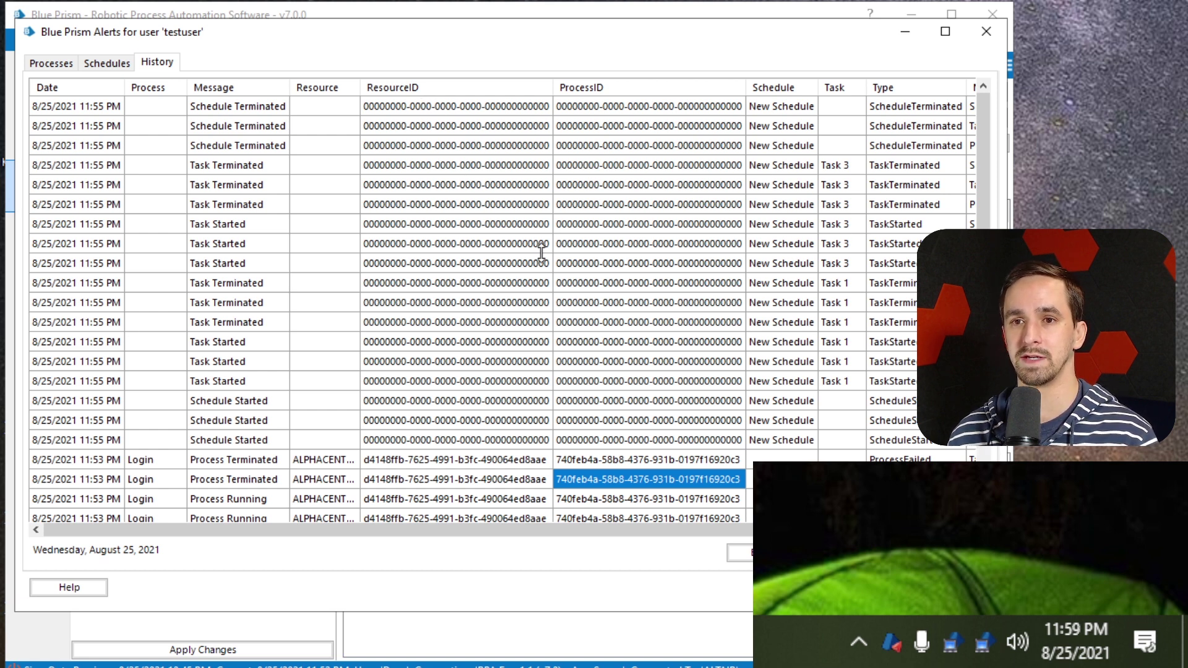
# Review the newest entries, then save the history as Blue Prism Alert History 20210825.csv on the Desktop
pyautogui.click(53, 109)
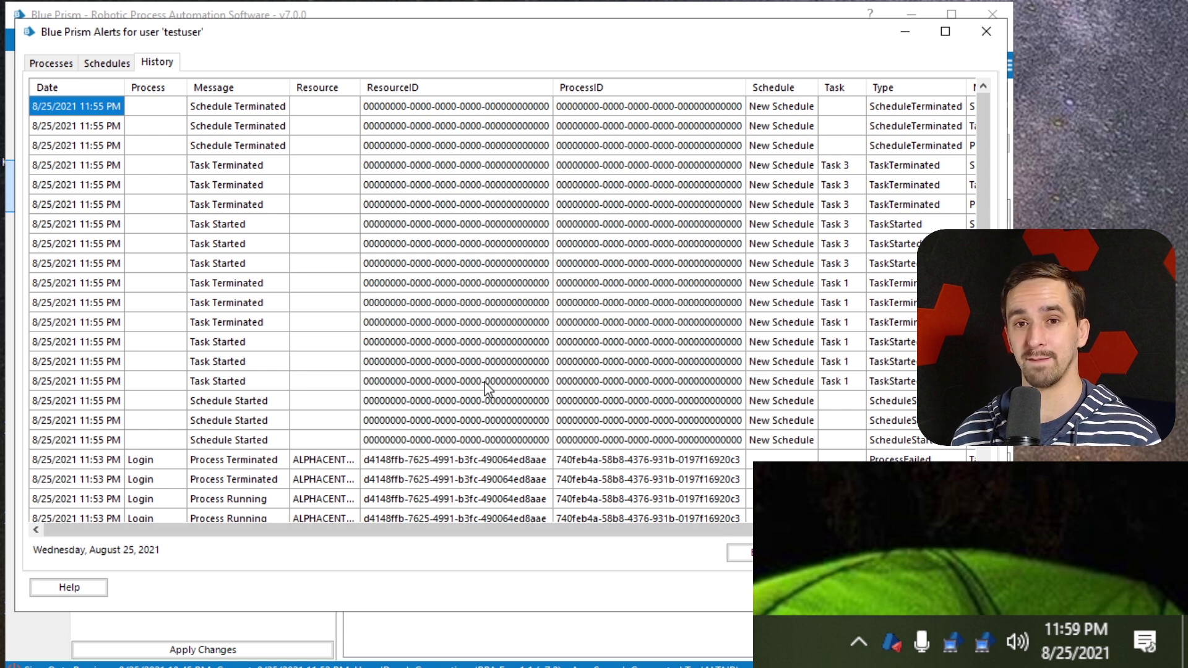
pyautogui.click(595, 147)
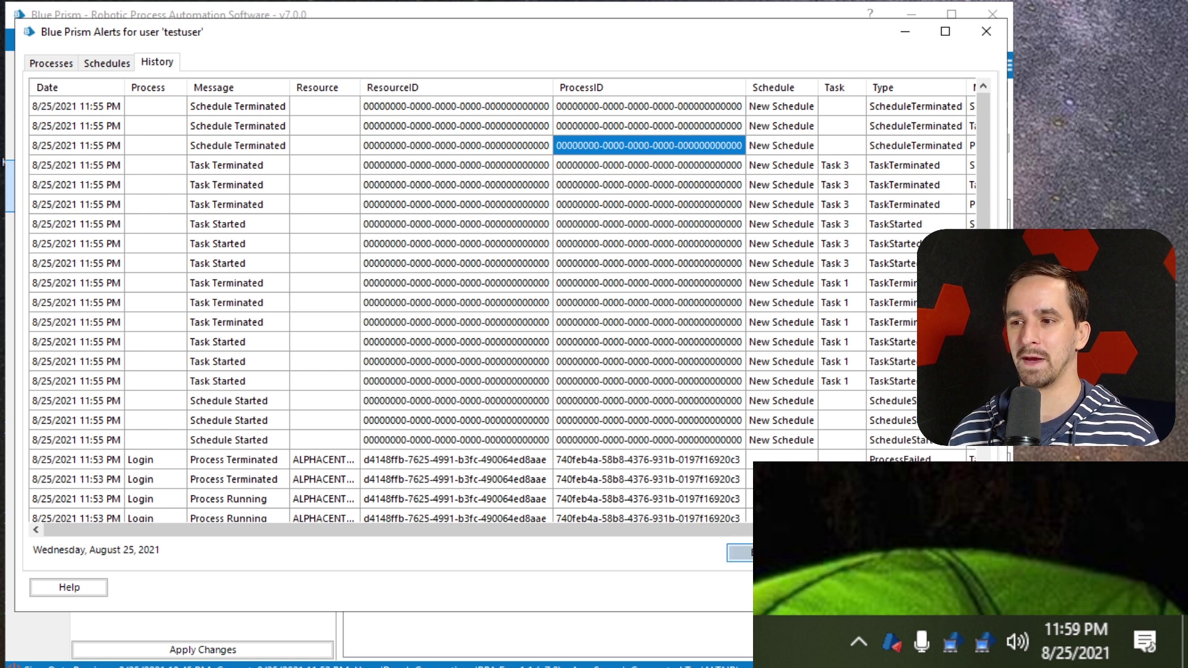
pyautogui.click(739, 552)
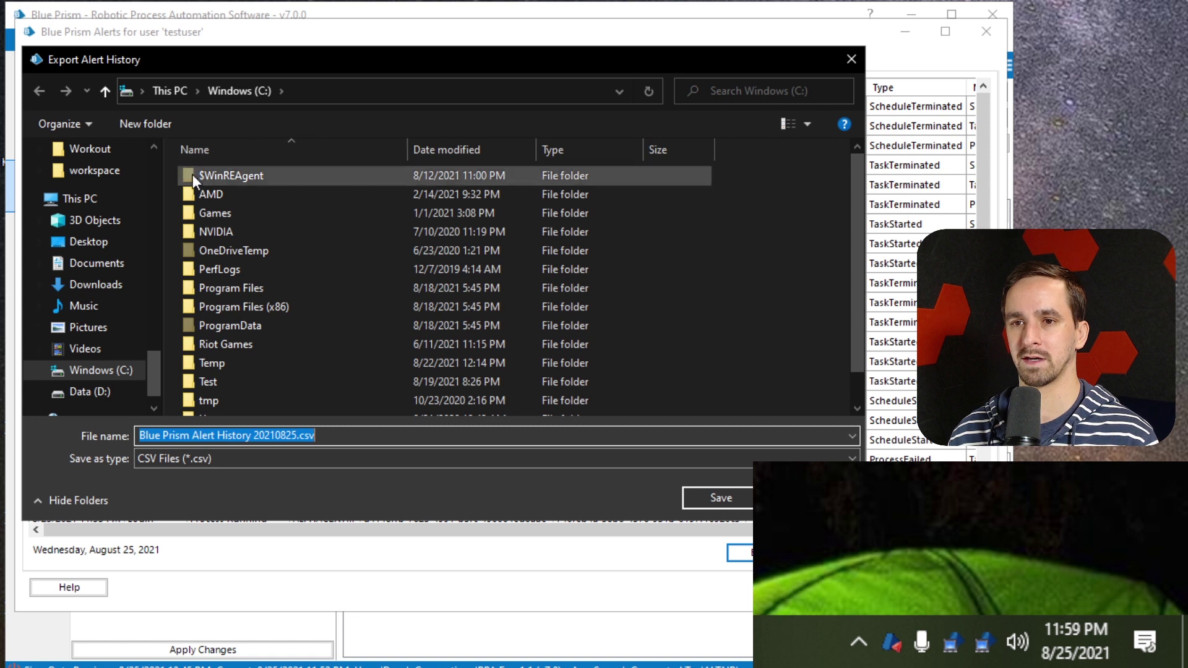
pyautogui.scroll(12, 127, 192)
pyautogui.scroll(5, 151, 283)
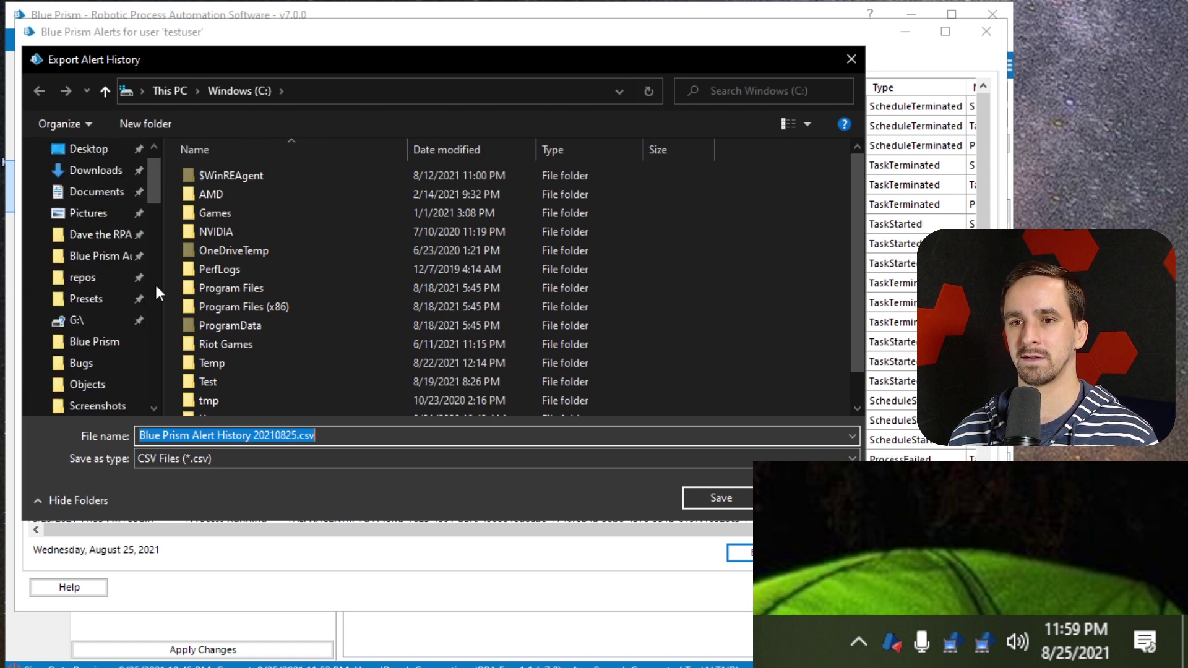
pyautogui.click(99, 187)
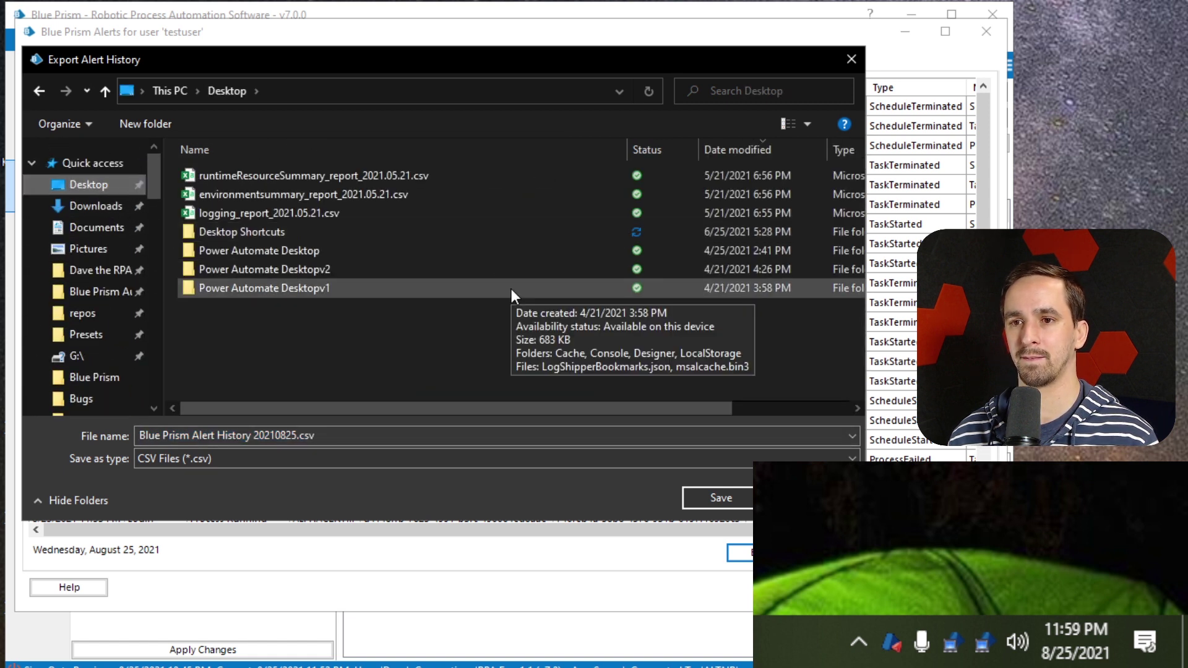
pyautogui.click(715, 496)
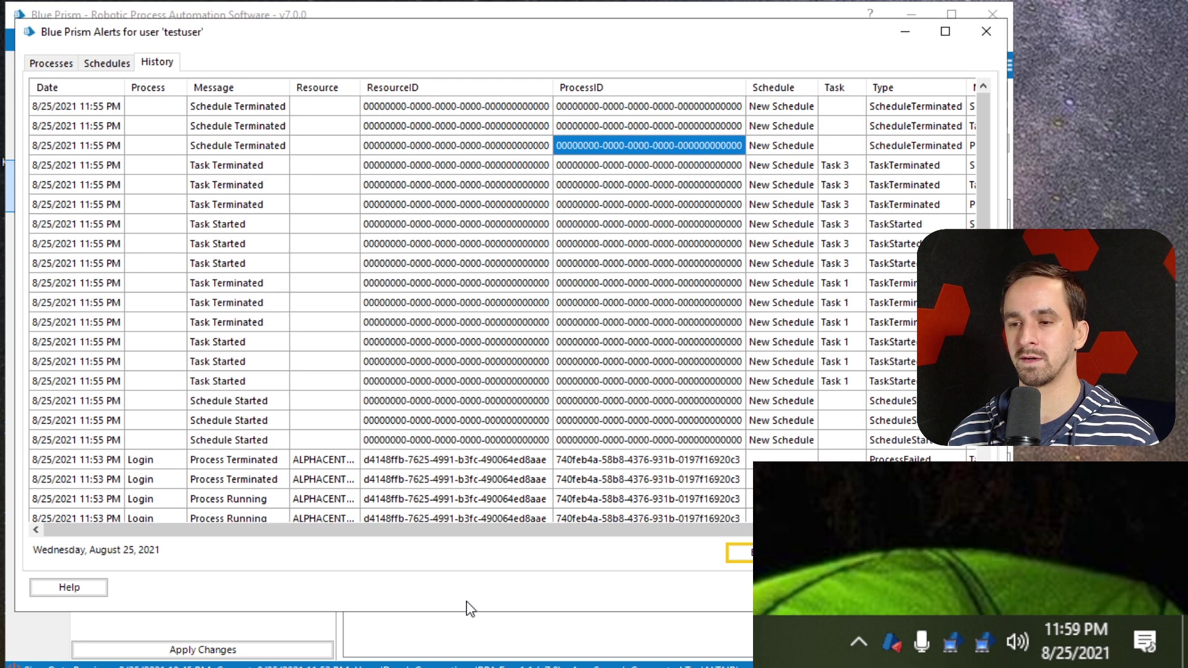
pyautogui.moveTo(681, 32); pyautogui.dragTo(786, 71)
# Move the Blue Prism windows aside and open the exported alert history CSV in Excel
pyautogui.moveTo(185, 60); pyautogui.dragTo(288, 52)
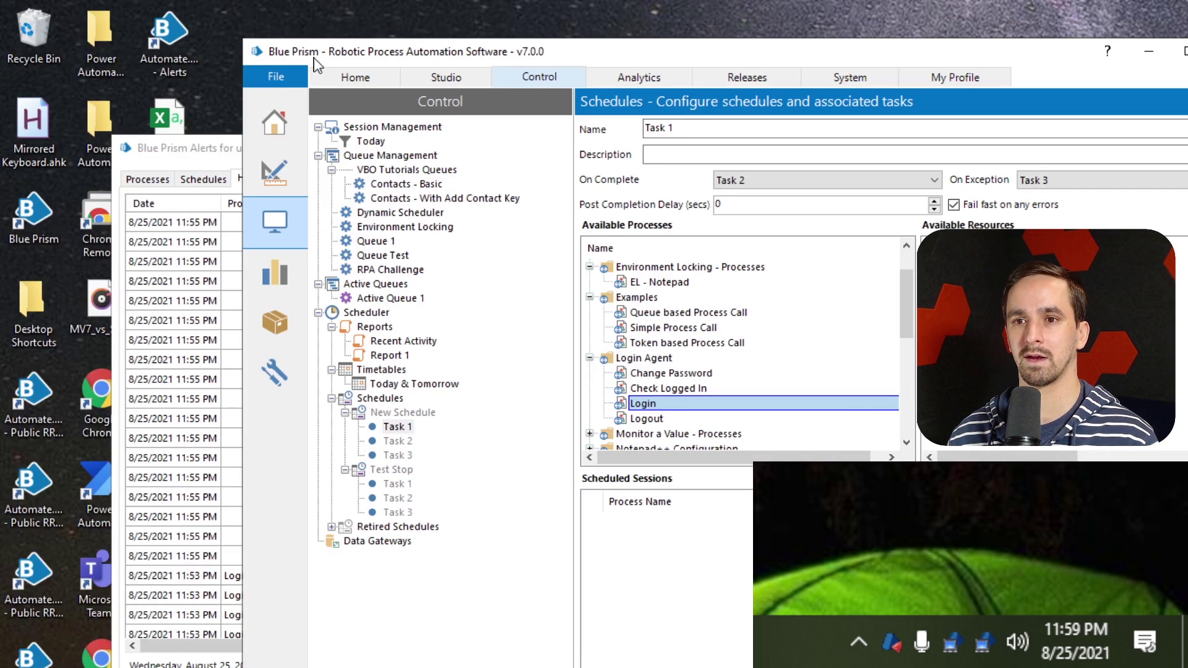
pyautogui.click(133, 148)
pyautogui.moveTo(133, 149); pyautogui.dragTo(300, 107)
pyautogui.doubleClick(165, 127)
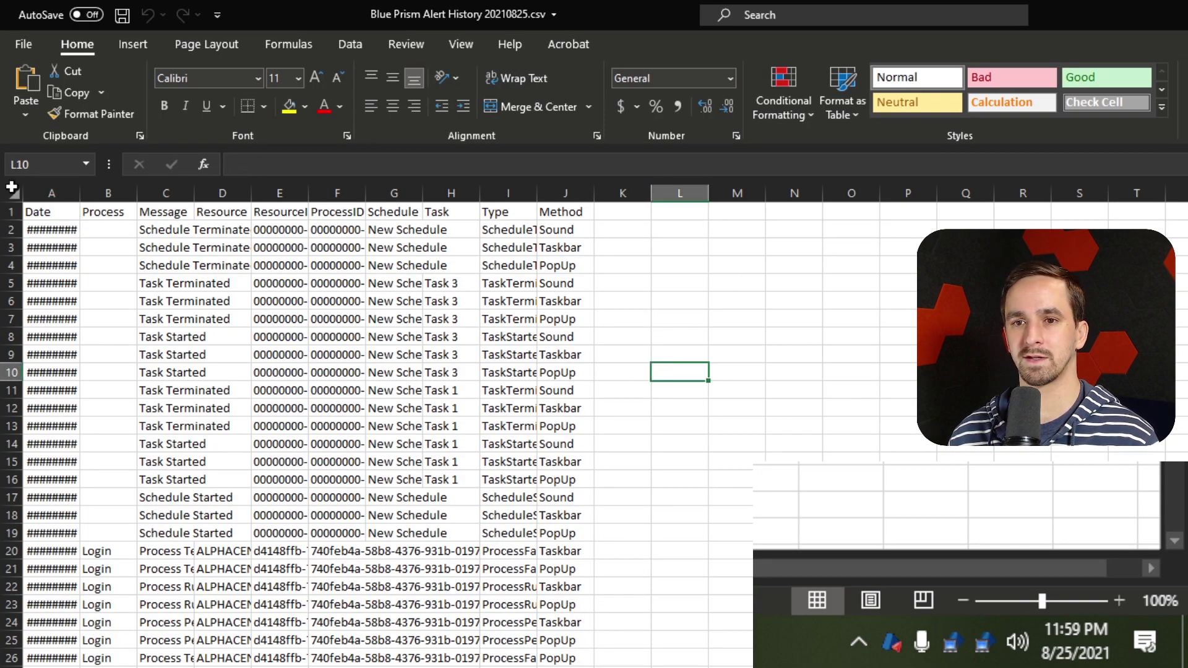
# Auto-fit every column of the worksheet and maximize the Excel window
pyautogui.click(13, 191)
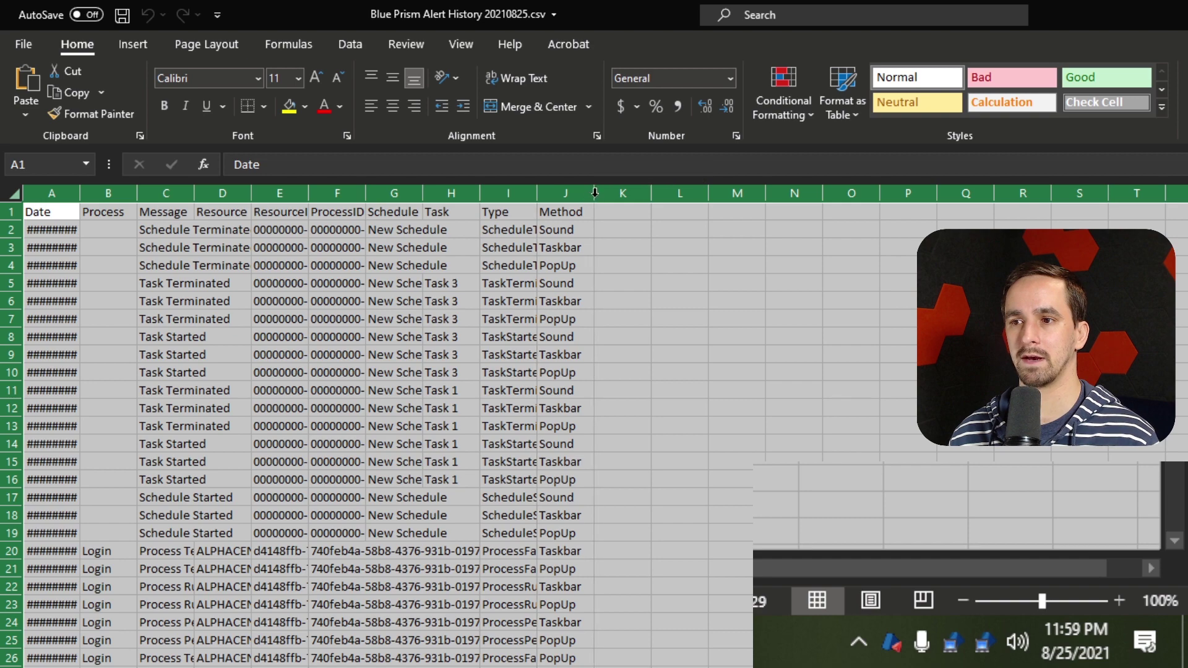
pyautogui.doubleClick(595, 193)
pyautogui.click(1139, 15)
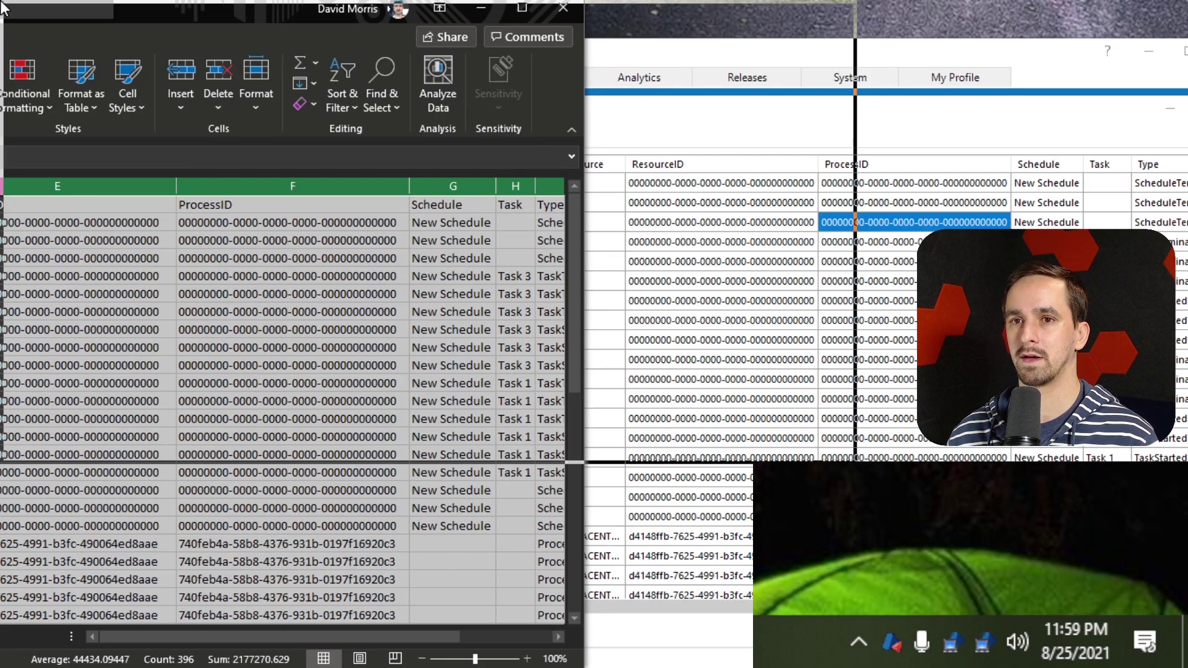
pyautogui.click(663, 299)
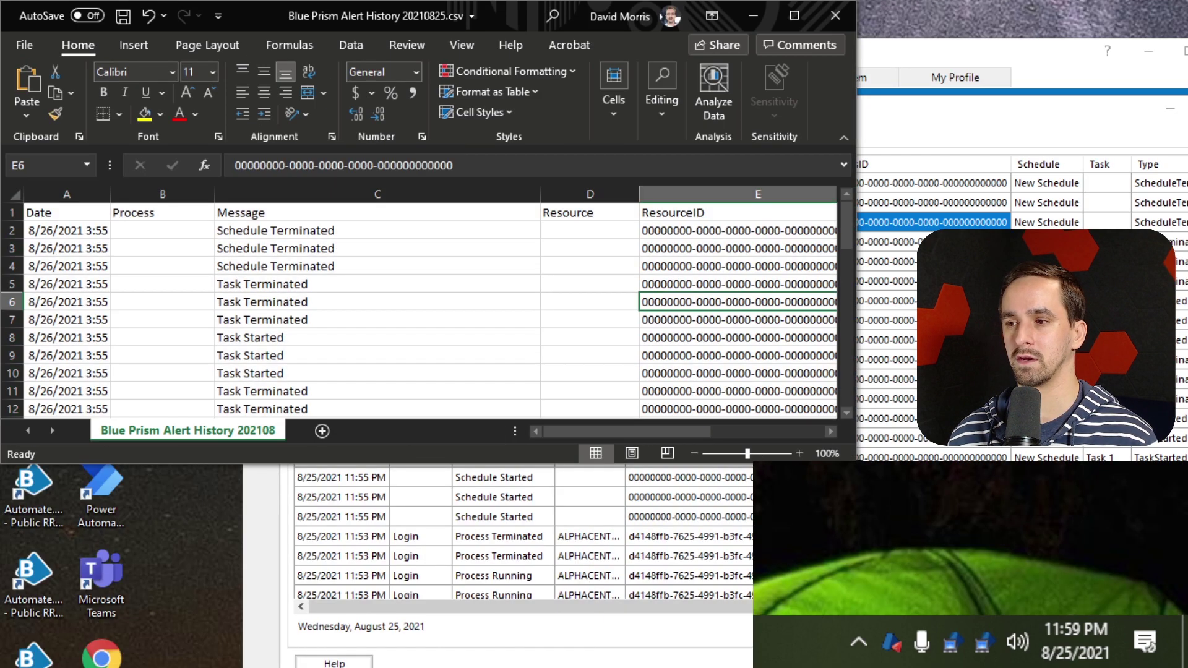
pyautogui.press('super+Up')
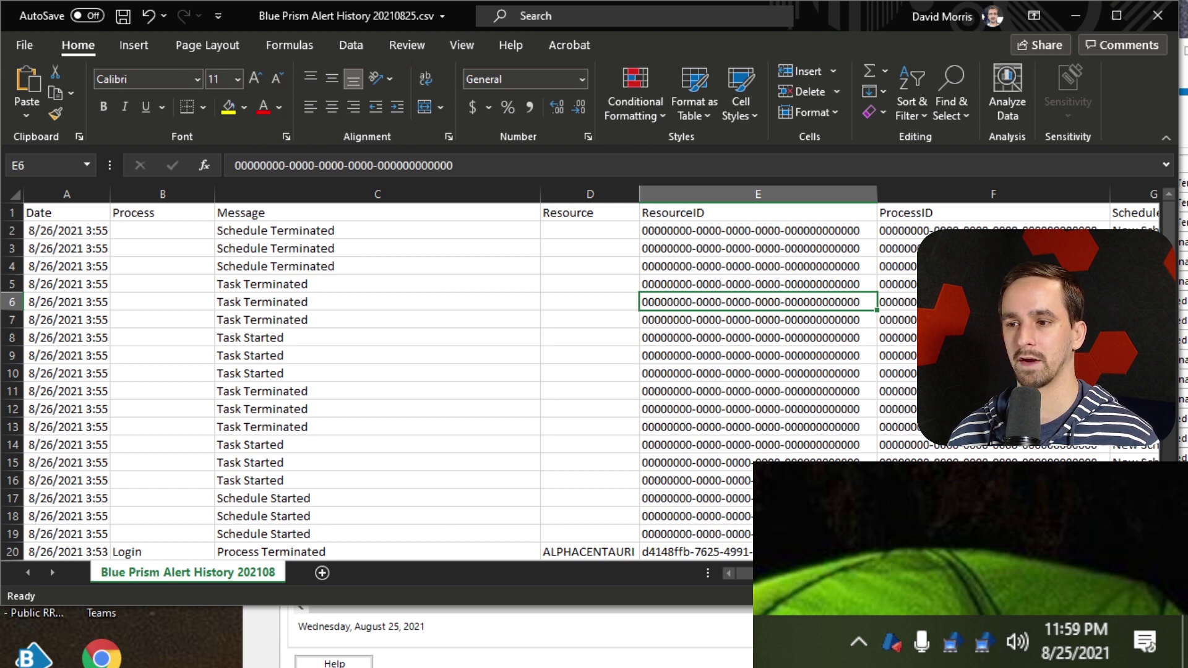
# Inspect ResourceID, ProcessID, TaskTerminated type and PopUp/Taskbar method cells in the sheet
pyautogui.click(673, 396)
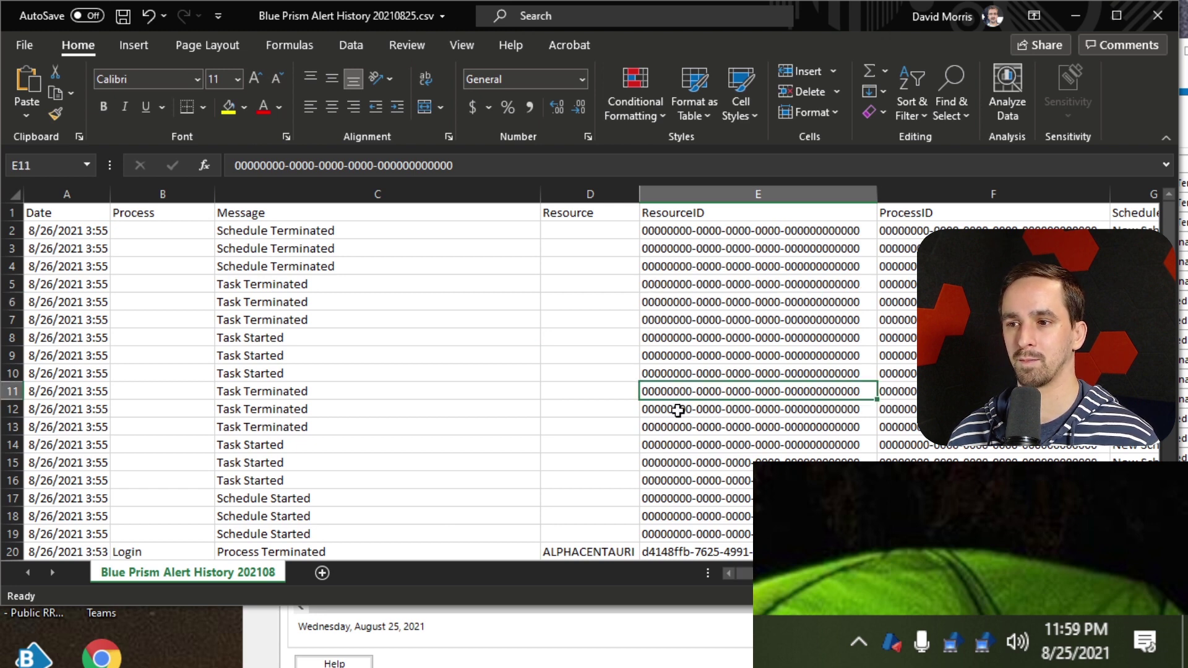
pyautogui.scroll(-2, 578, 394)
pyautogui.press('alt')
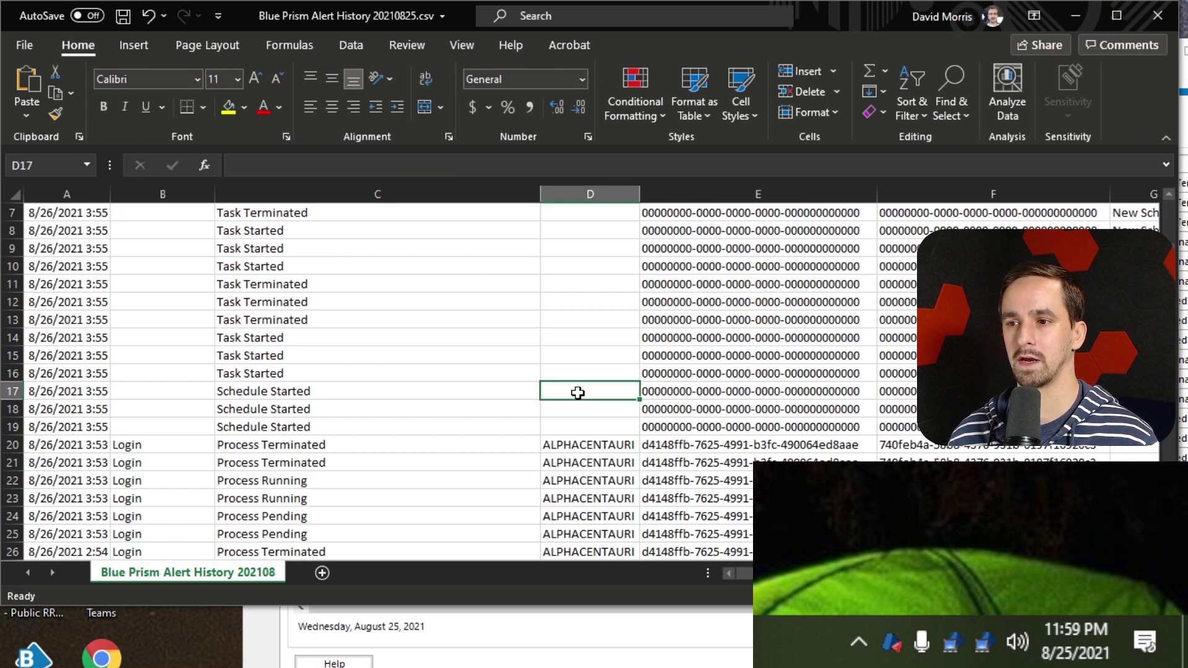
pyautogui.scroll(-3, 575, 391)
pyautogui.click(508, 347)
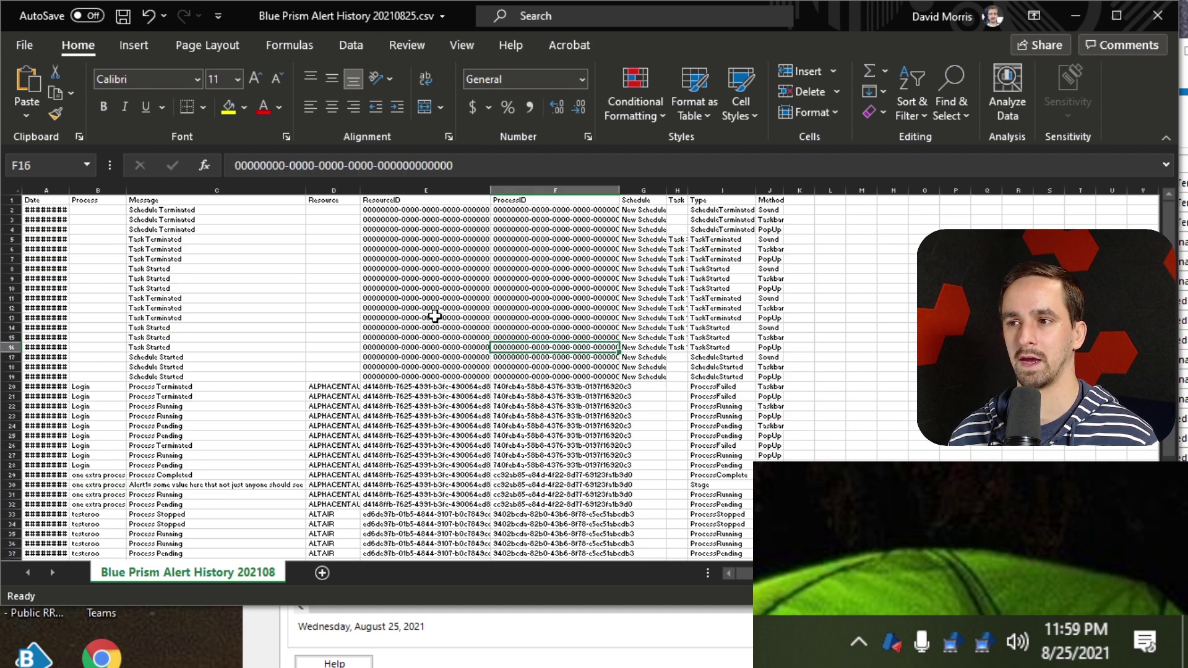
pyautogui.click(579, 308)
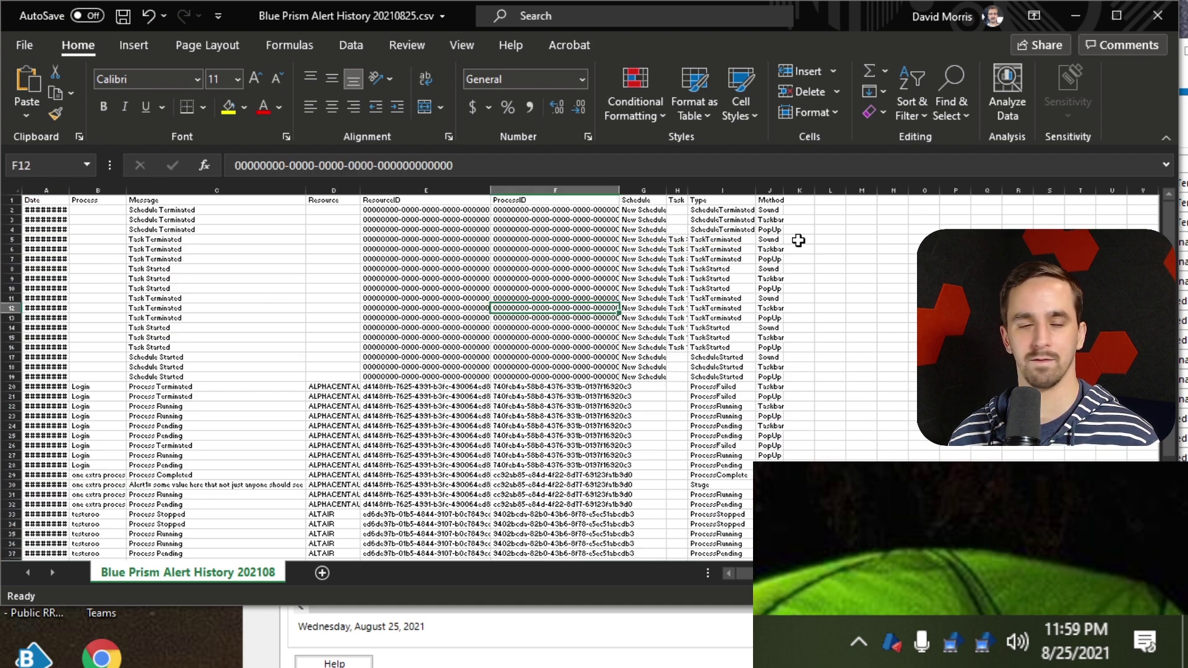
pyautogui.click(738, 258)
pyautogui.click(765, 230)
pyautogui.click(773, 220)
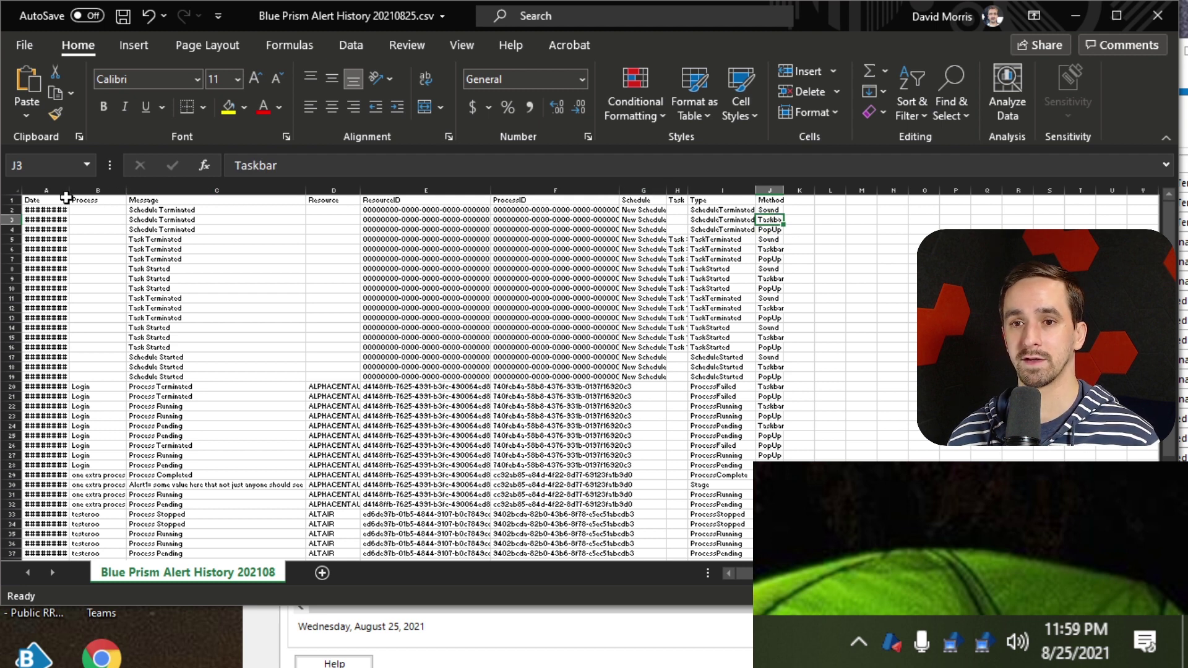
# Auto-fit and widen column A, then open A10 to see its full timestamp
pyautogui.doubleClick(69, 190)
pyautogui.click(127, 288)
pyautogui.keyDown('ctrl'); pyautogui.scroll(3, 127, 288); pyautogui.keyUp('ctrl')
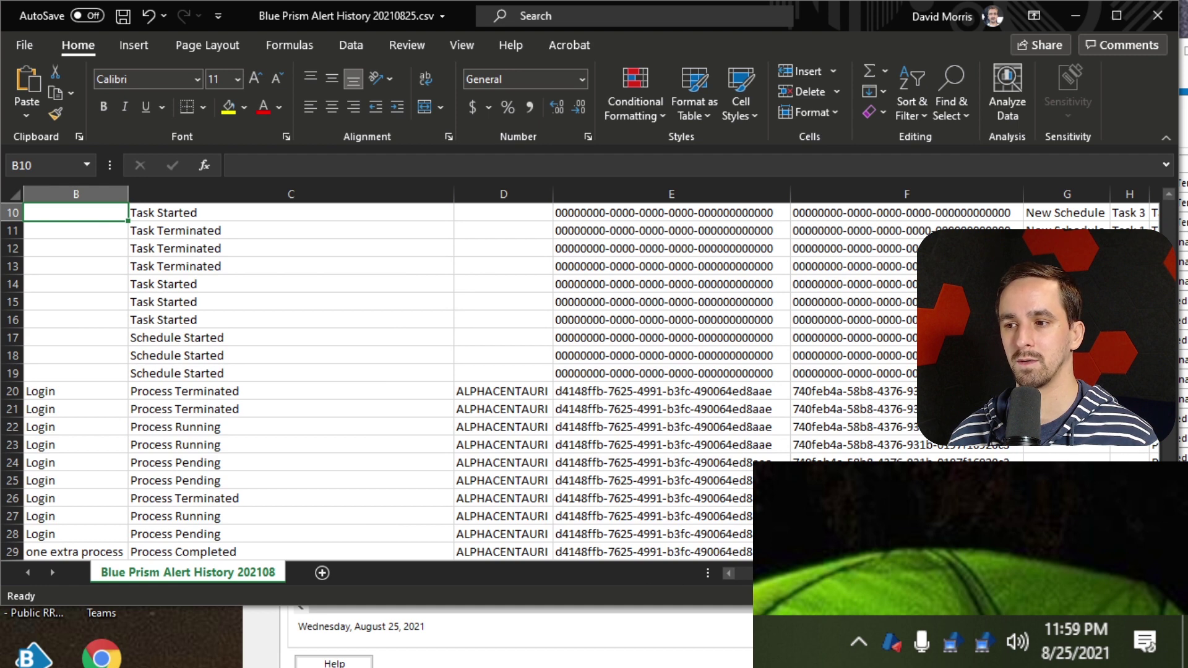
pyautogui.hscroll(-3, 146, 355)
pyautogui.keyDown('ctrl'); pyautogui.scroll(4, 146, 355); pyautogui.keyUp('ctrl')
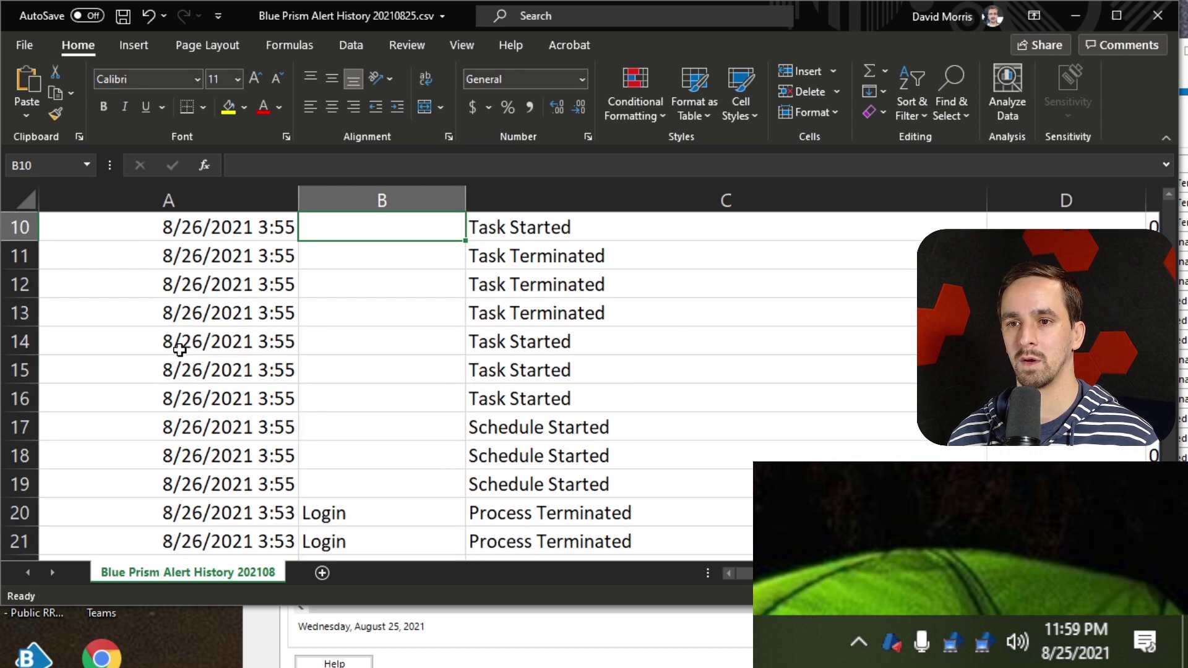
pyautogui.moveTo(298, 193); pyautogui.dragTo(339, 193)
pyautogui.click(317, 247)
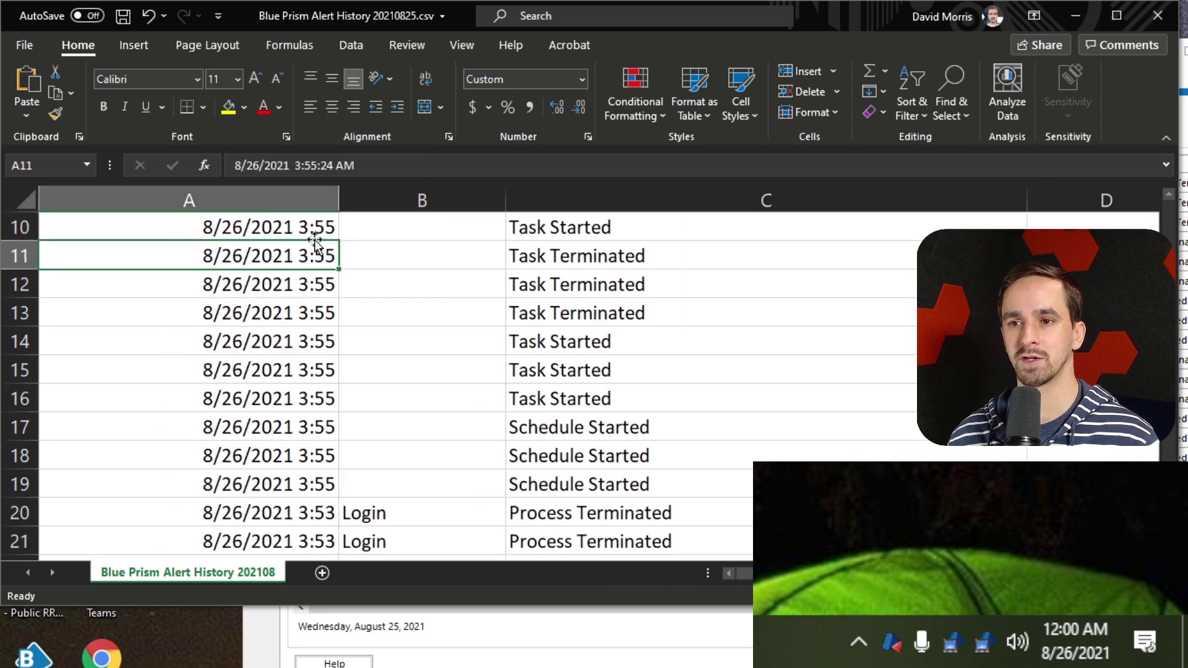
pyautogui.doubleClick(307, 227)
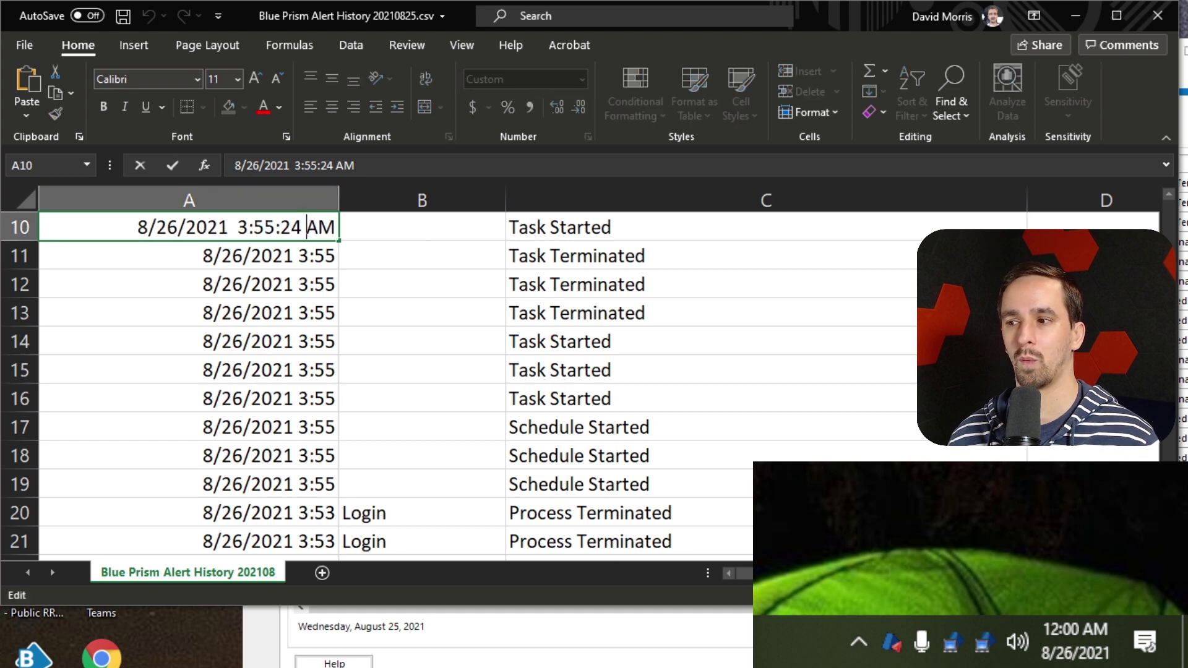
# Compare A10's full timestamp with the first alert's date in the Blue Prism alerts window
pyautogui.hotkey('alt', 'Tab')
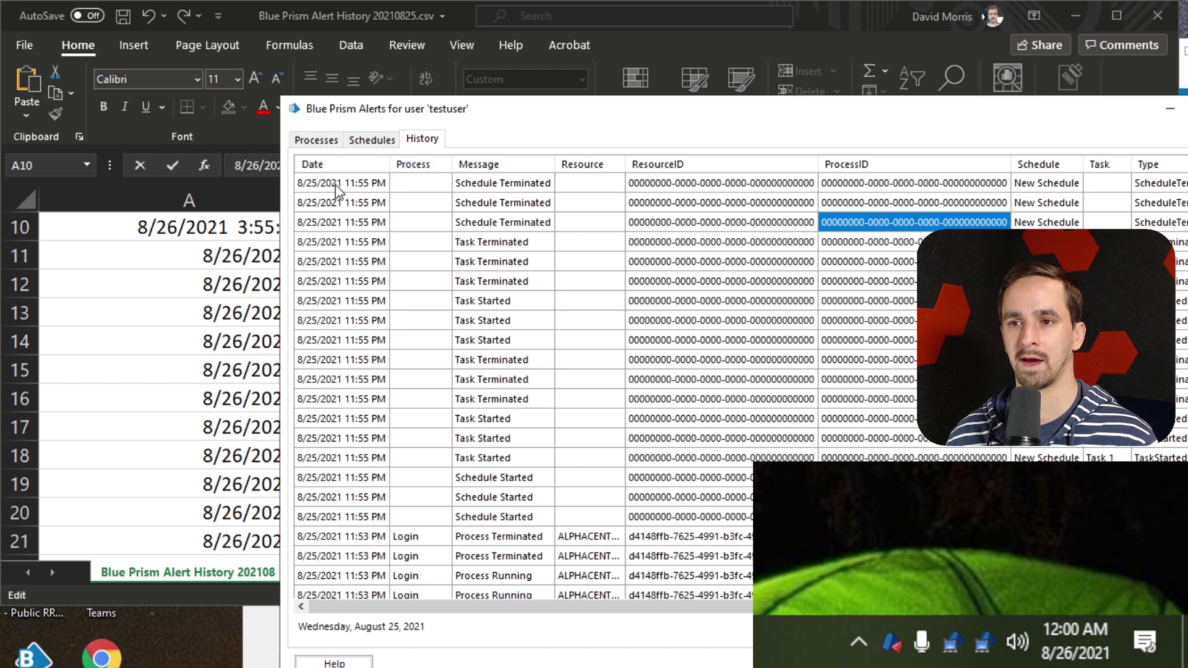
pyautogui.click(337, 184)
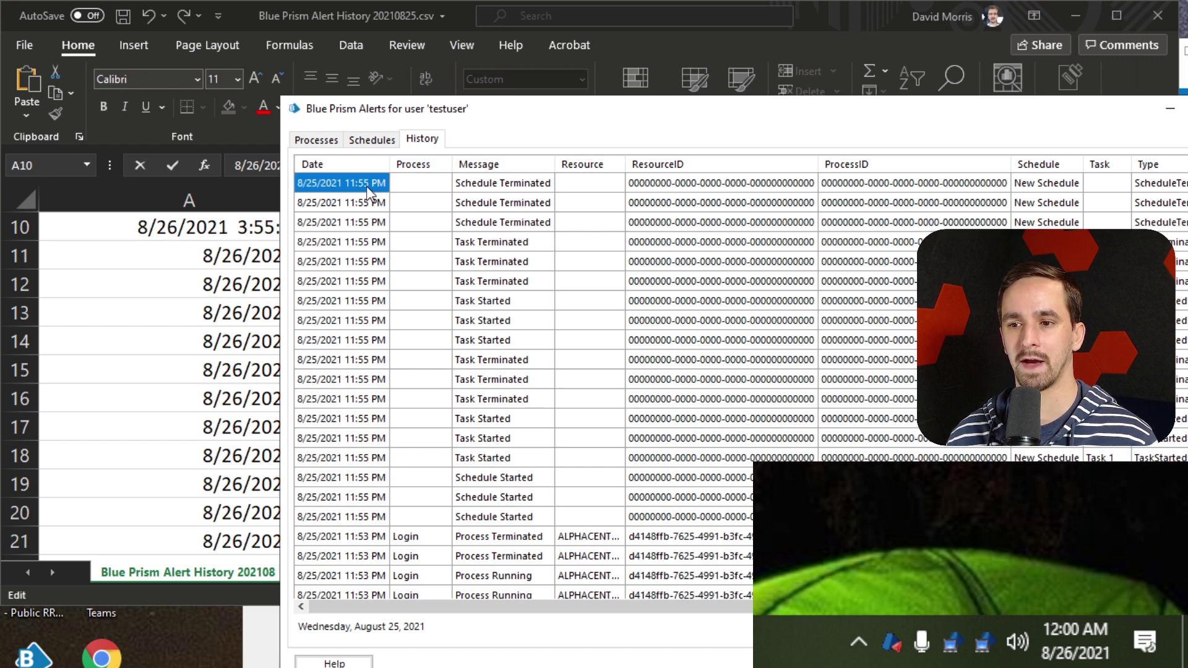
pyautogui.click(245, 18)
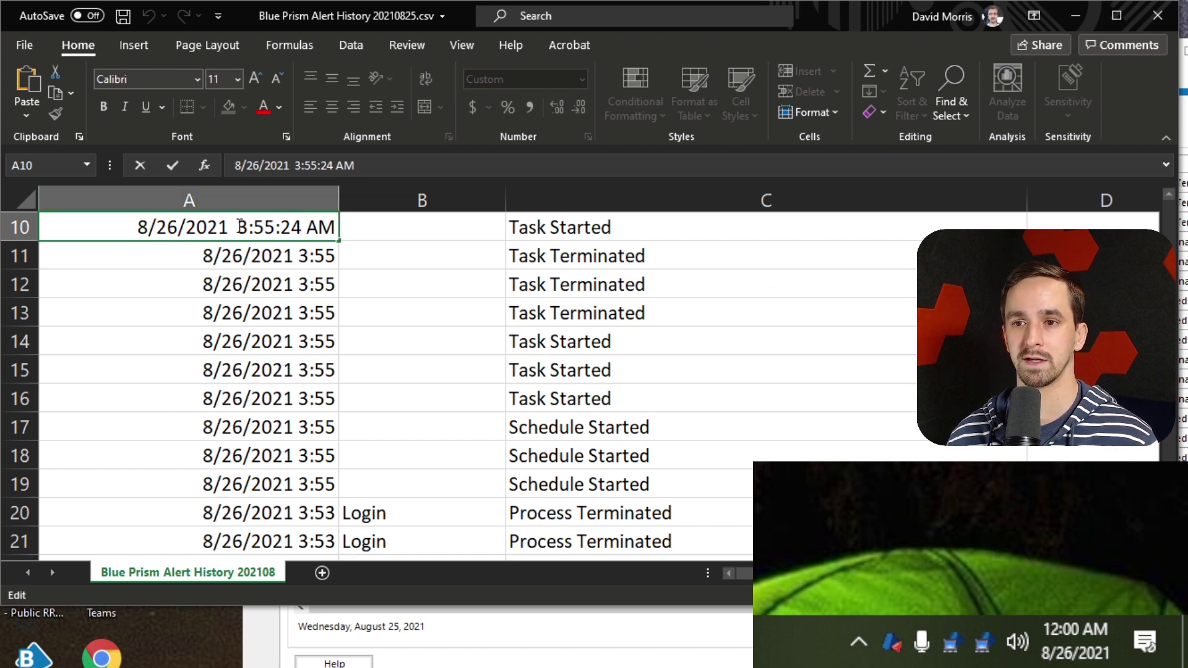
pyautogui.moveTo(135, 227); pyautogui.dragTo(360, 220)
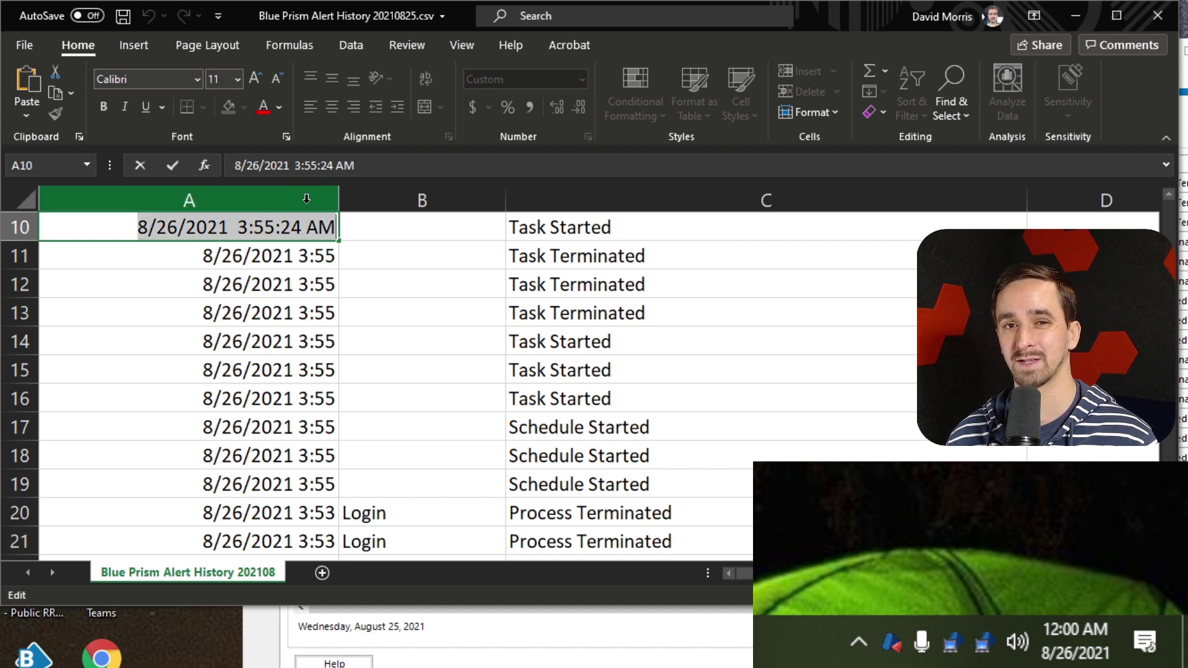
pyautogui.click(275, 230)
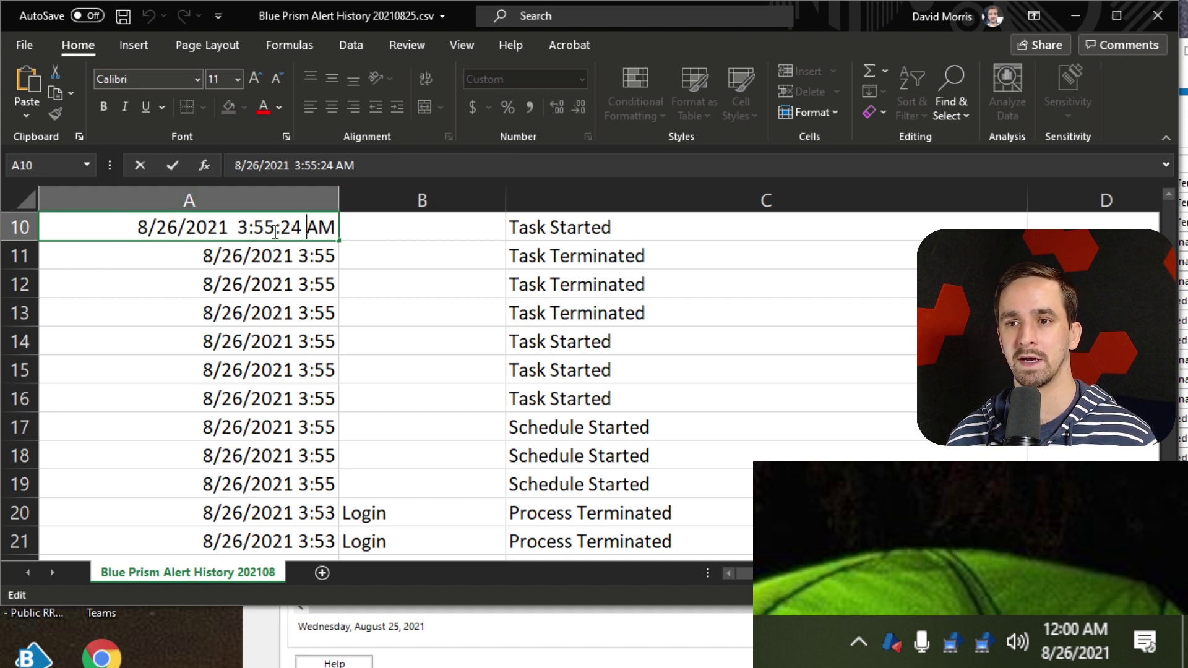
pyautogui.moveTo(96, 218); pyautogui.dragTo(352, 228)
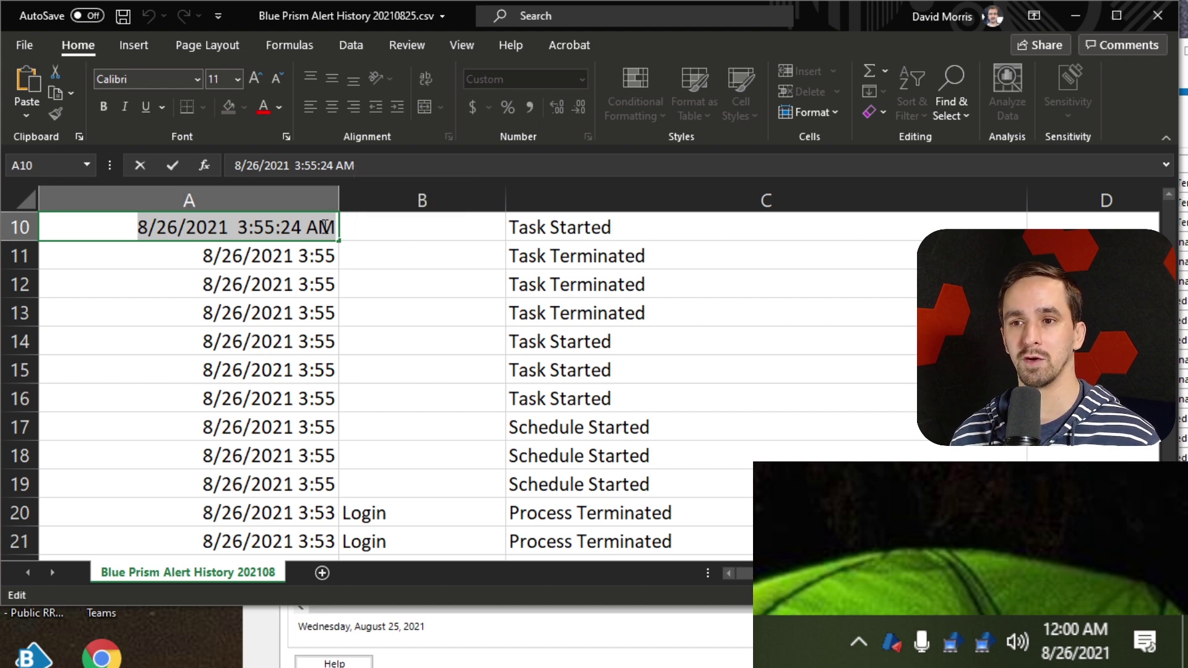
pyautogui.hotkey('alt', 'Tab')
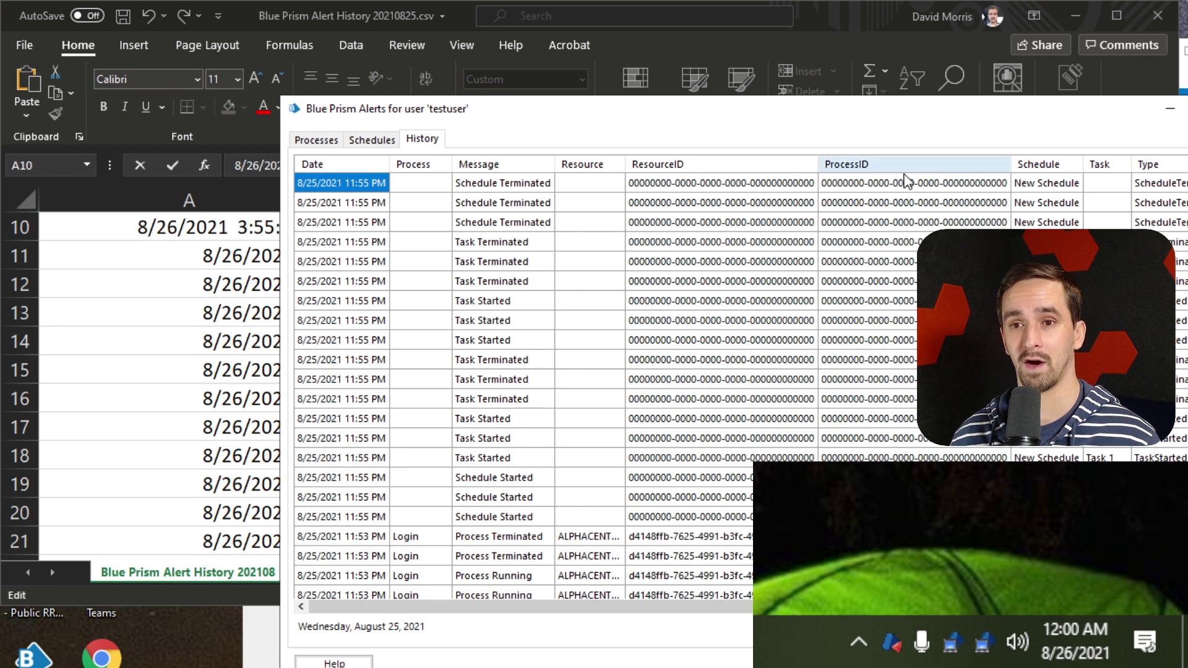
pyautogui.hotkey('alt', 'Tab')
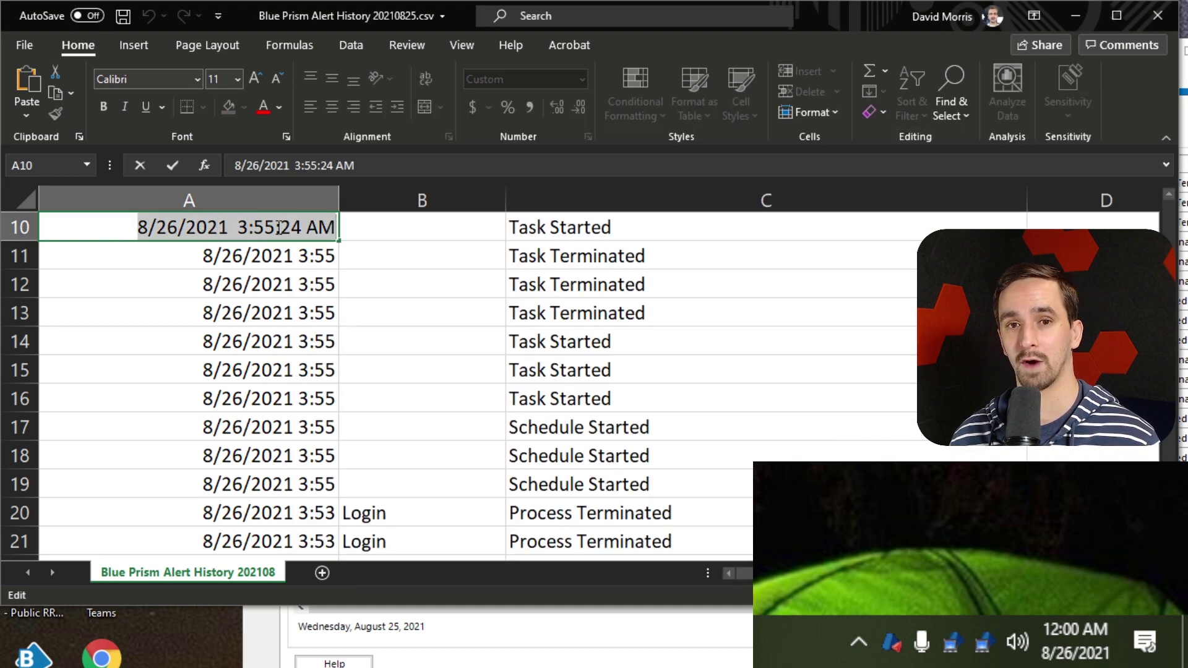
pyautogui.click(168, 227)
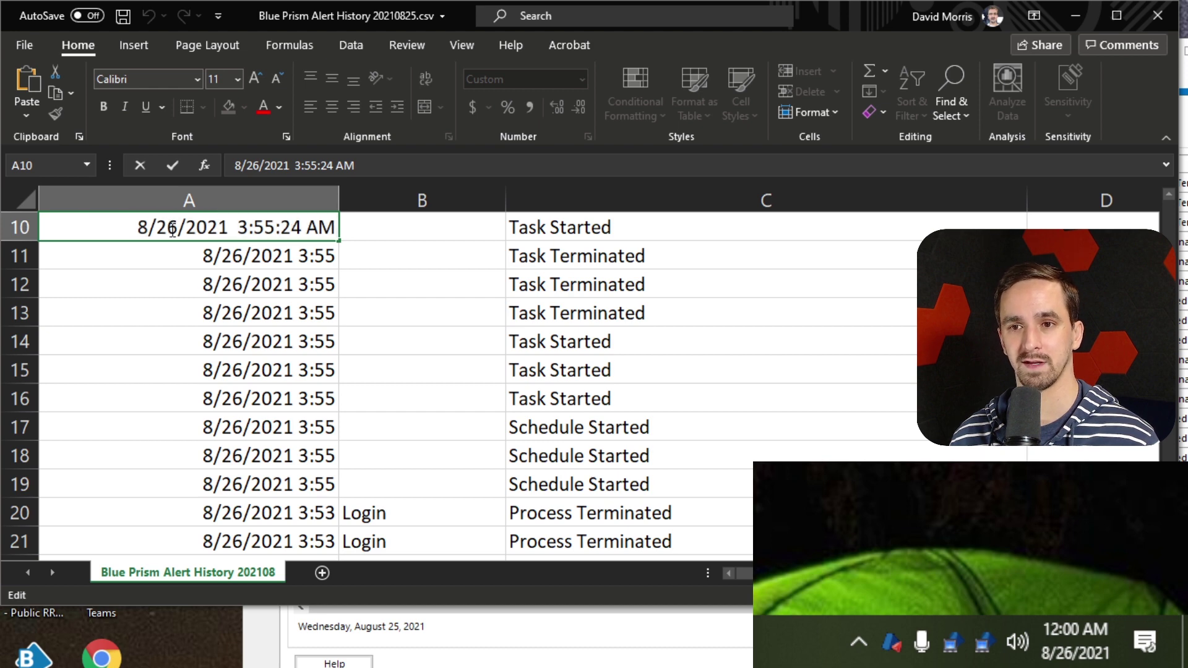
pyautogui.click(767, 261)
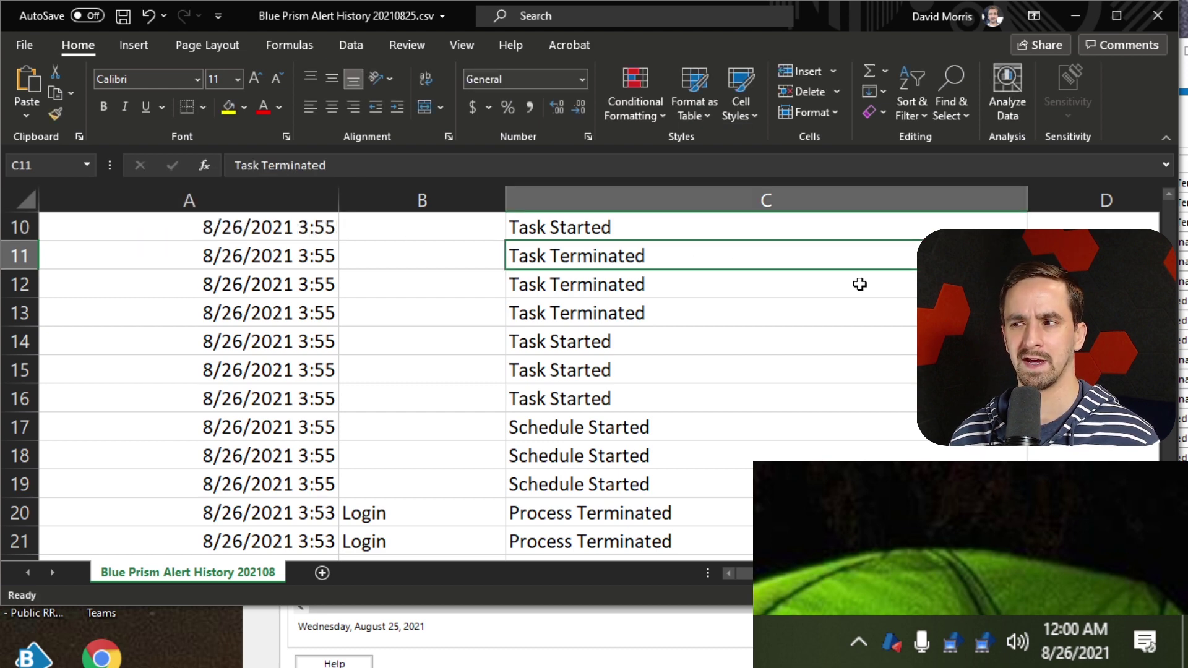
# Scroll down through the exported rows to the testeroo entries and back up
pyautogui.keyDown('ctrl'); pyautogui.scroll(-2, 860, 284); pyautogui.keyUp('ctrl')
pyautogui.scroll(-2, 872, 283)
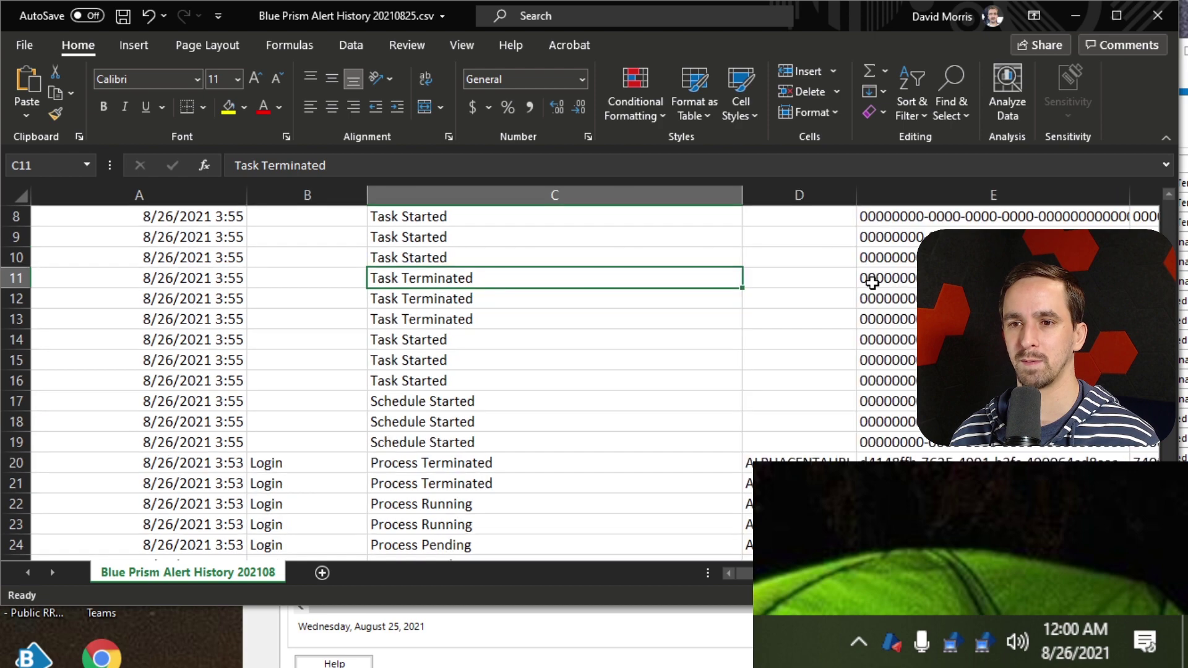
pyautogui.scroll(-2, 871, 286)
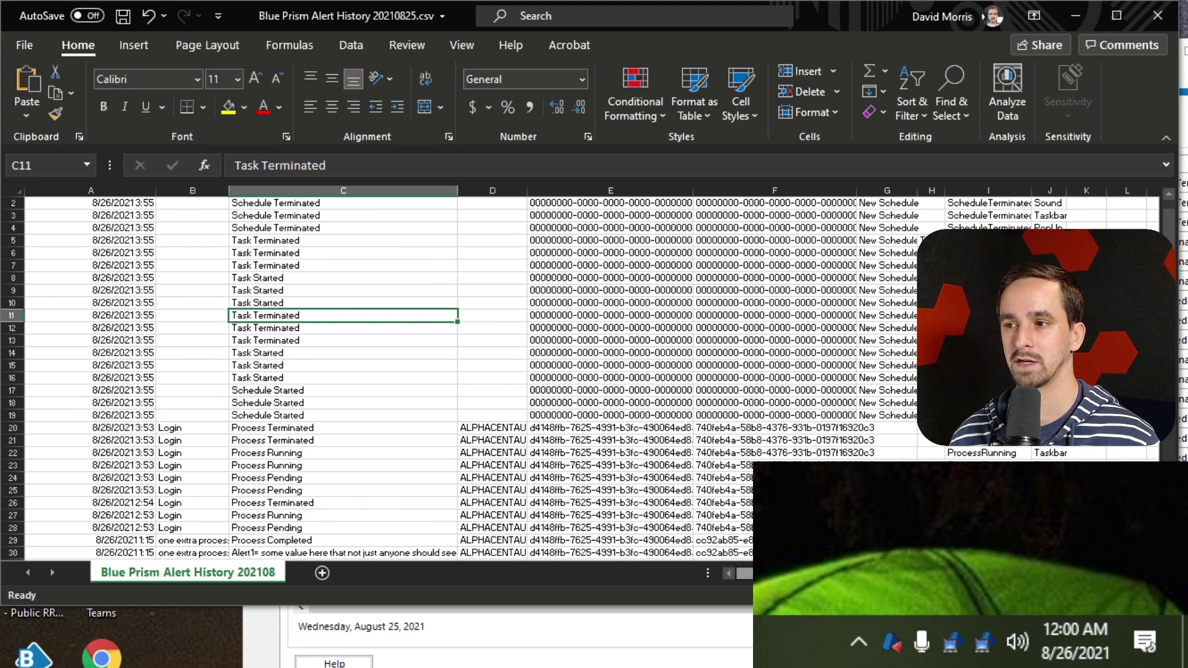
pyautogui.scroll(1, 880, 437)
pyautogui.scroll(1, 880, 437)
pyautogui.scroll(2, 880, 436)
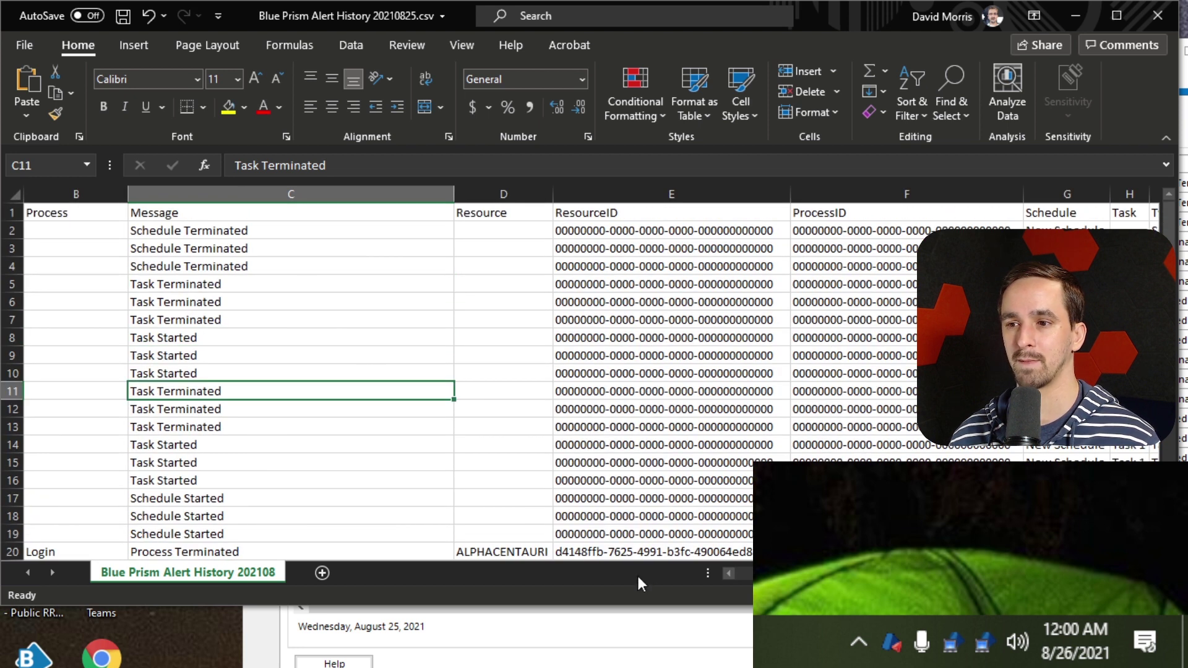
pyautogui.hscroll(-1, 751, 575)
pyautogui.scroll(-2, 610, 440)
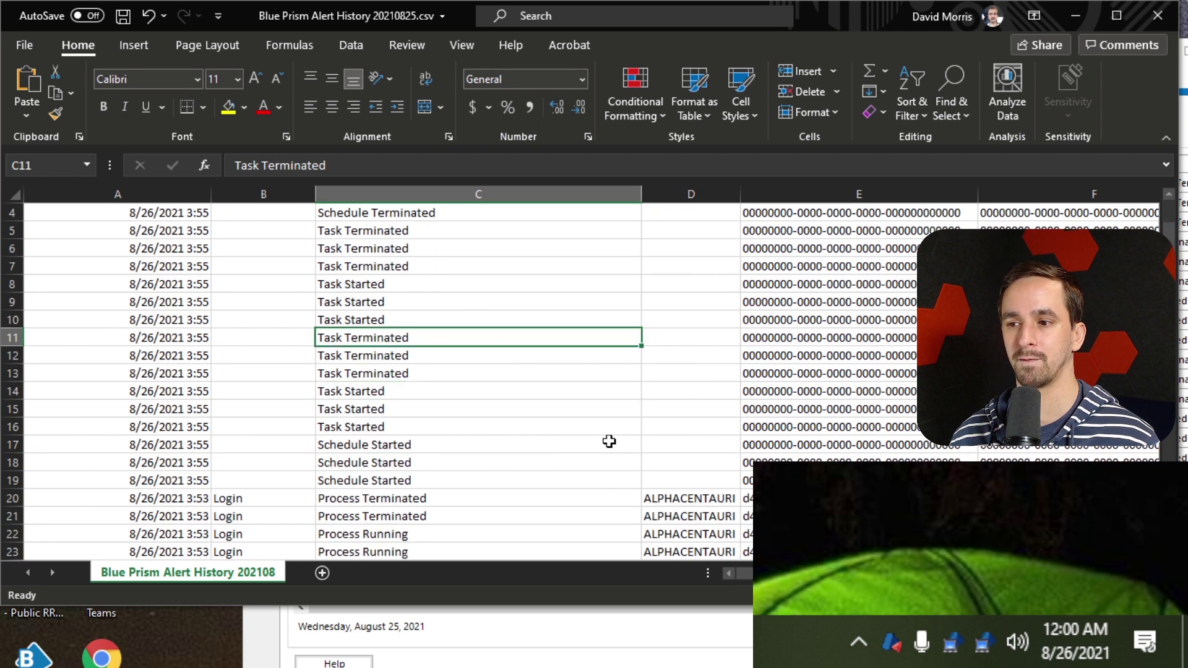
pyautogui.scroll(-5, 620, 430)
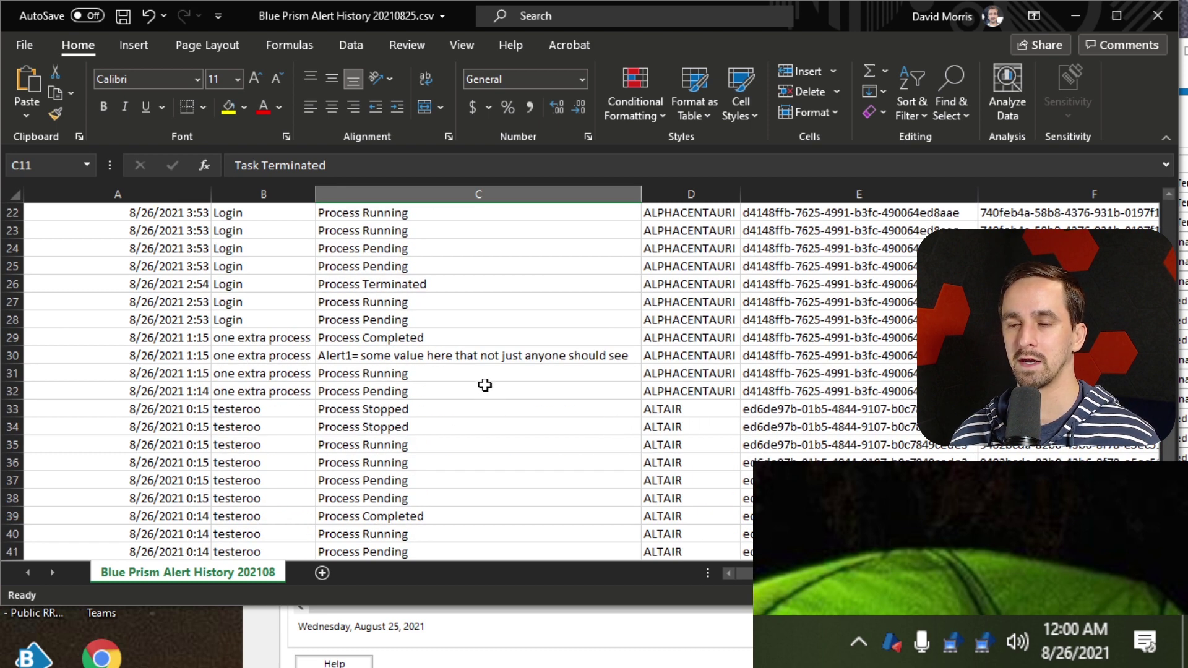
pyautogui.scroll(1, 617, 375)
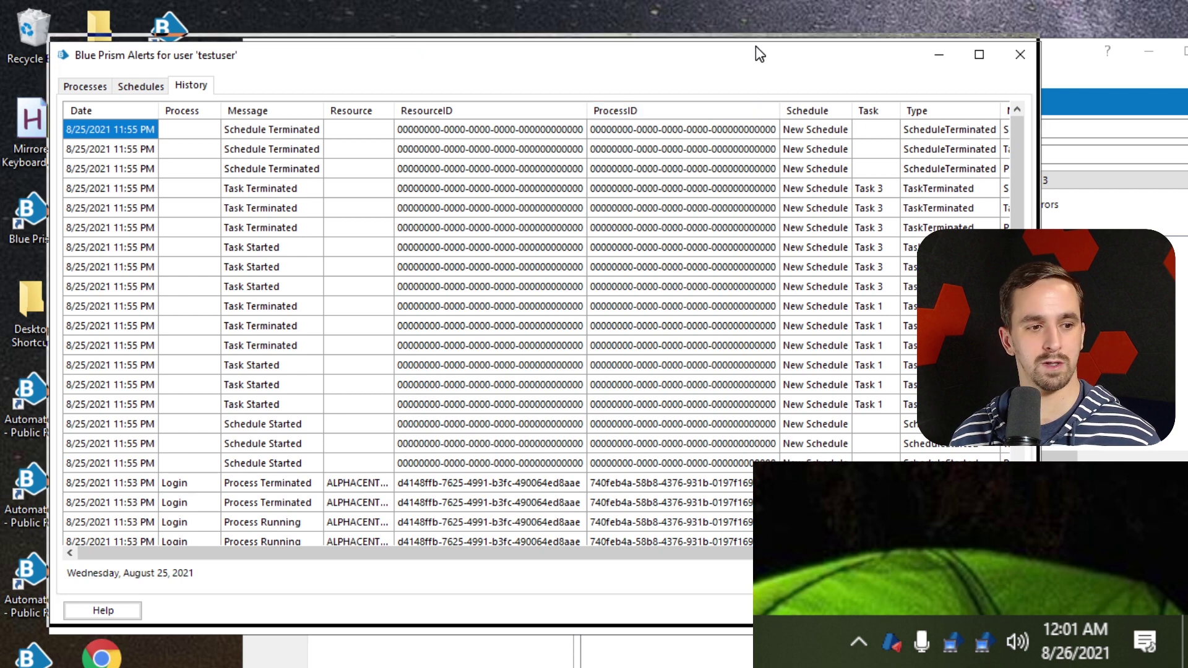
# Narrow the alerts window, step back two days to August 23, then widen it for full ResourceIDs
pyautogui.moveTo(759, 48); pyautogui.dragTo(753, 37)
pyautogui.moveTo(1032, 217); pyautogui.dragTo(779, 274)
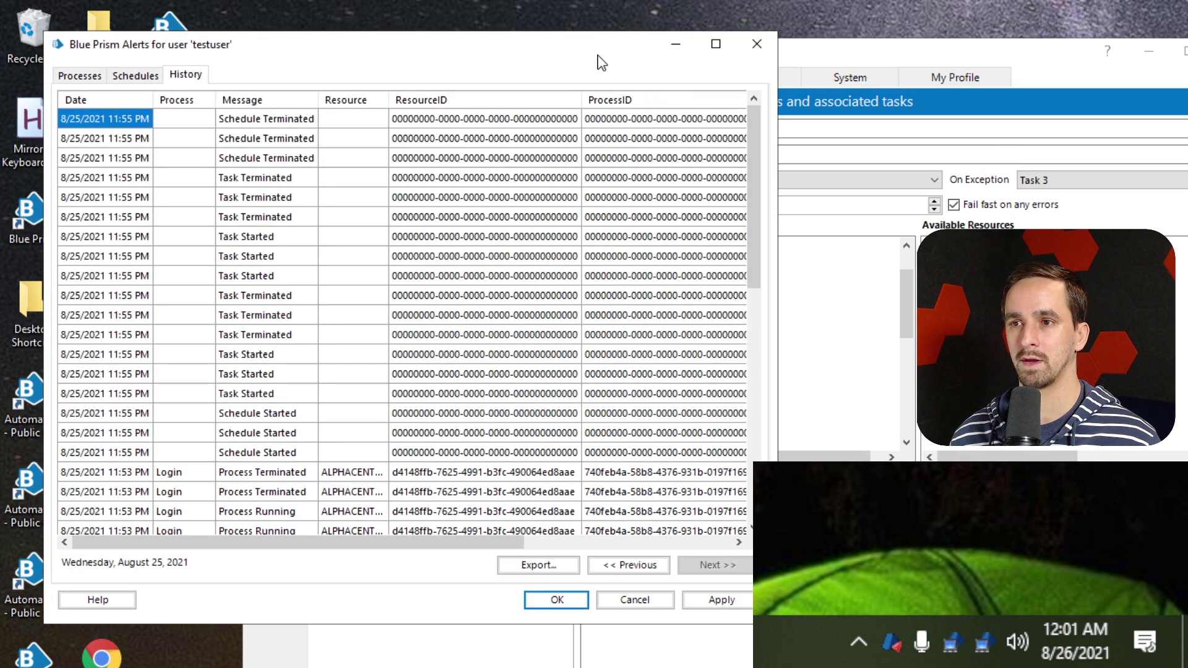
pyautogui.moveTo(598, 56); pyautogui.dragTo(587, 41)
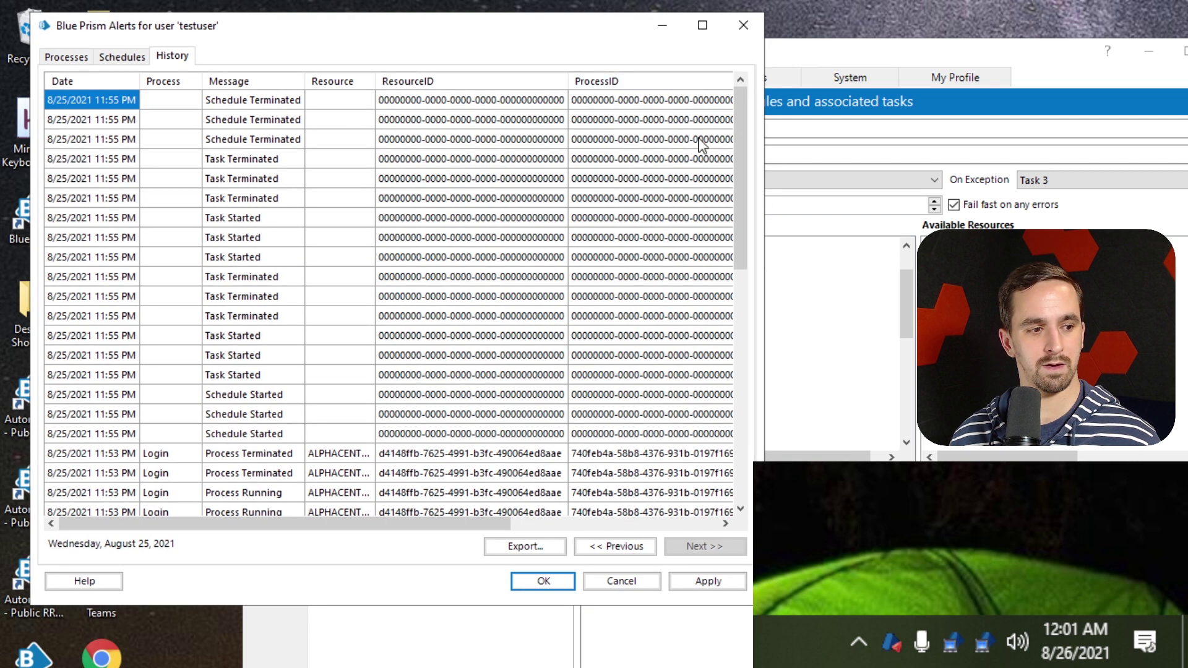
pyautogui.click(623, 547)
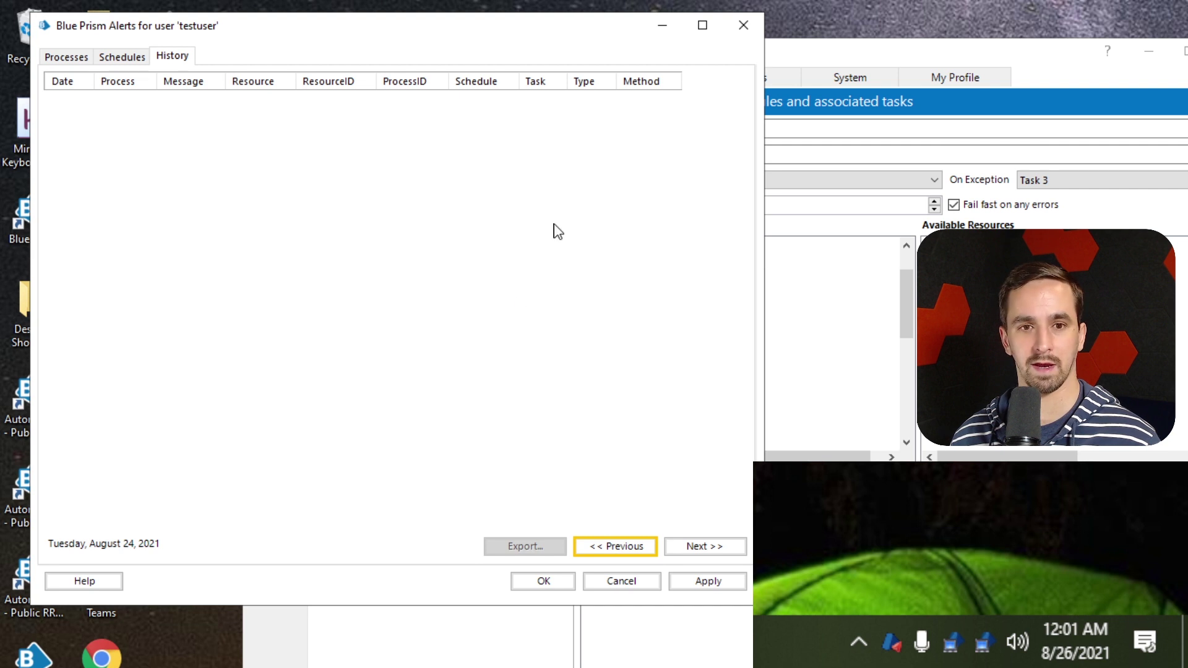
pyautogui.click(633, 545)
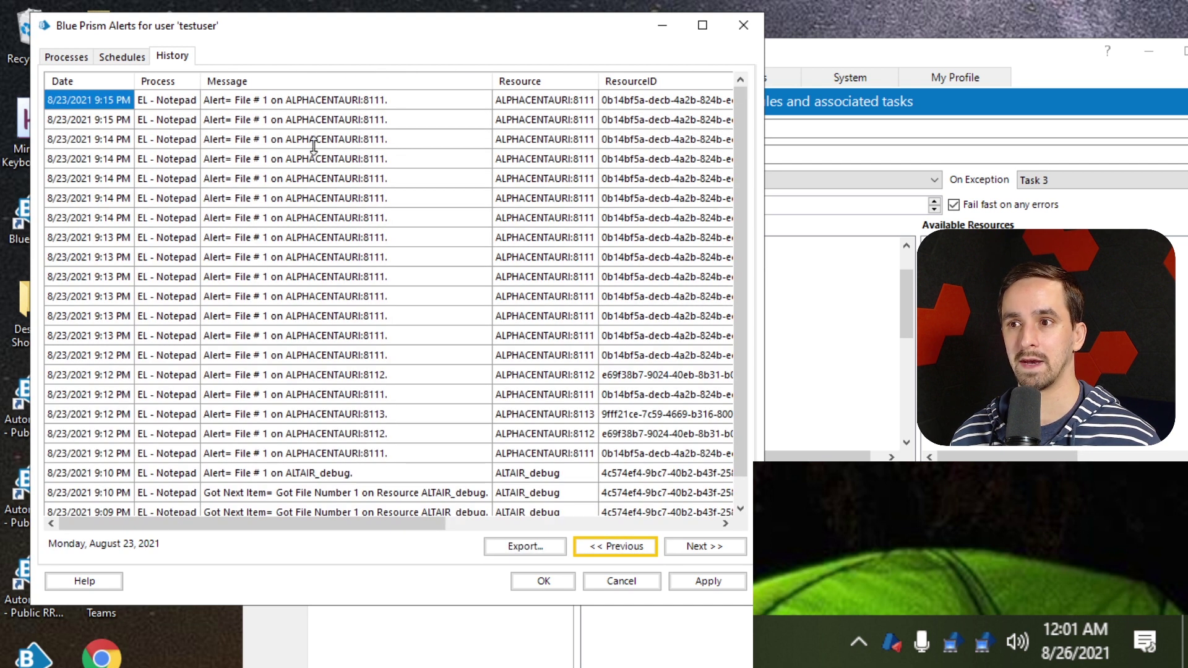
pyautogui.moveTo(765, 171); pyautogui.dragTo(807, 172)
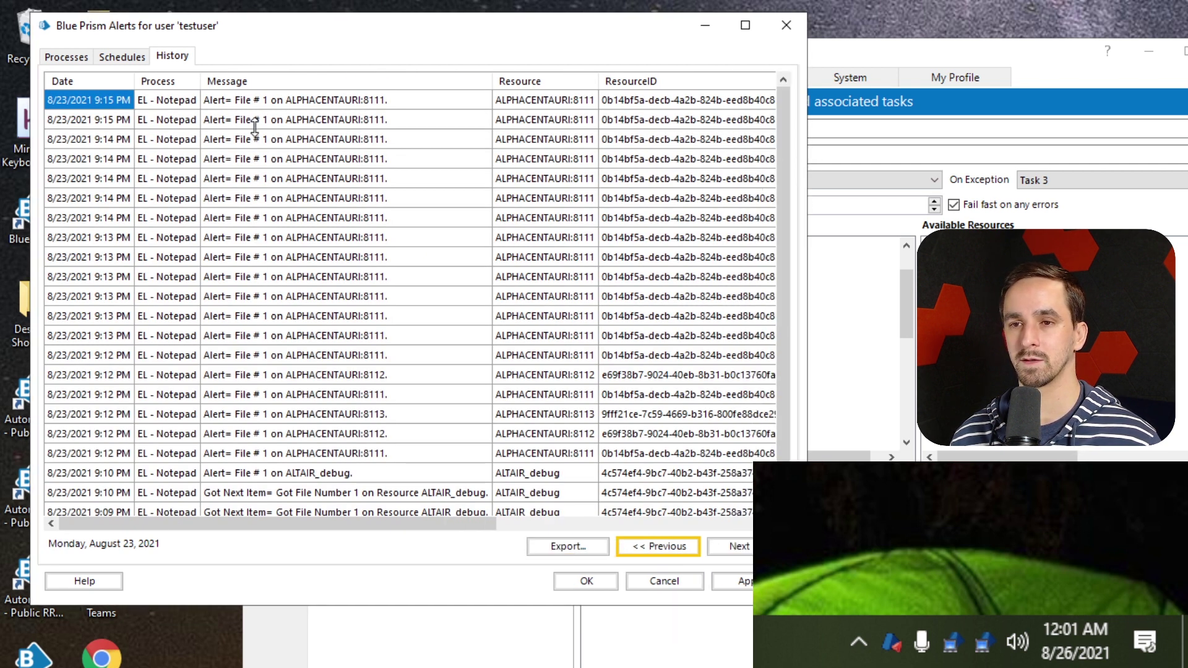
# Review the 9:14 PM and 9:15 PM alert entries in the history list
pyautogui.click(309, 179)
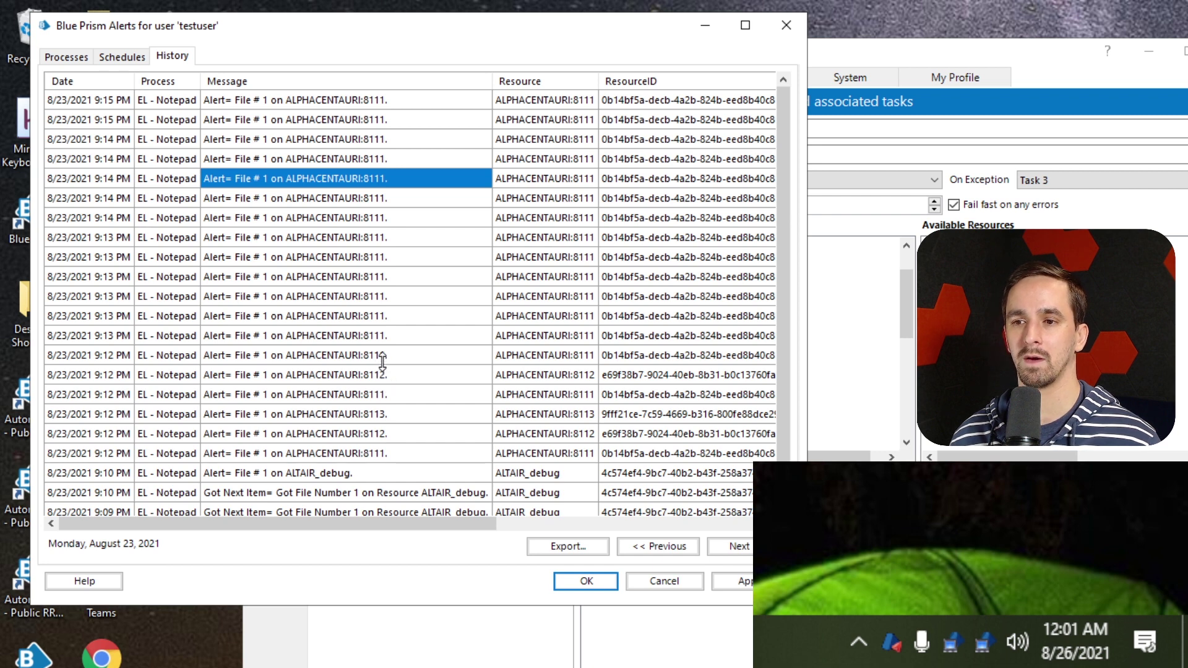
pyautogui.moveTo(382, 362); pyautogui.dragTo(331, 425)
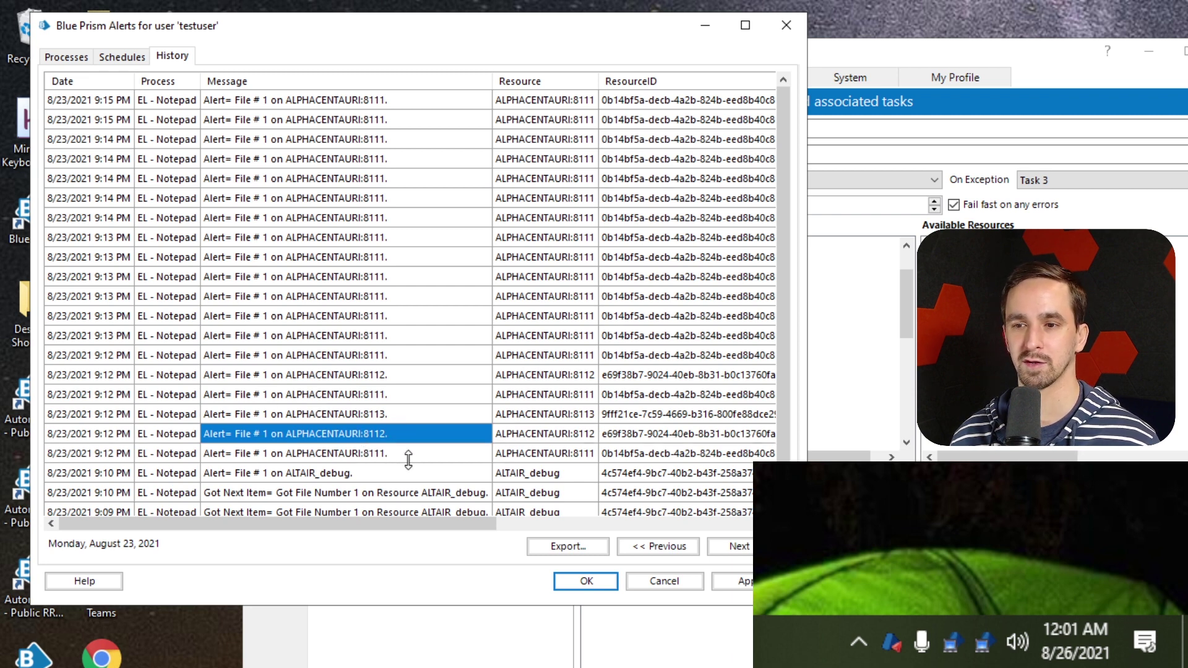
pyautogui.scroll(-2, 463, 510)
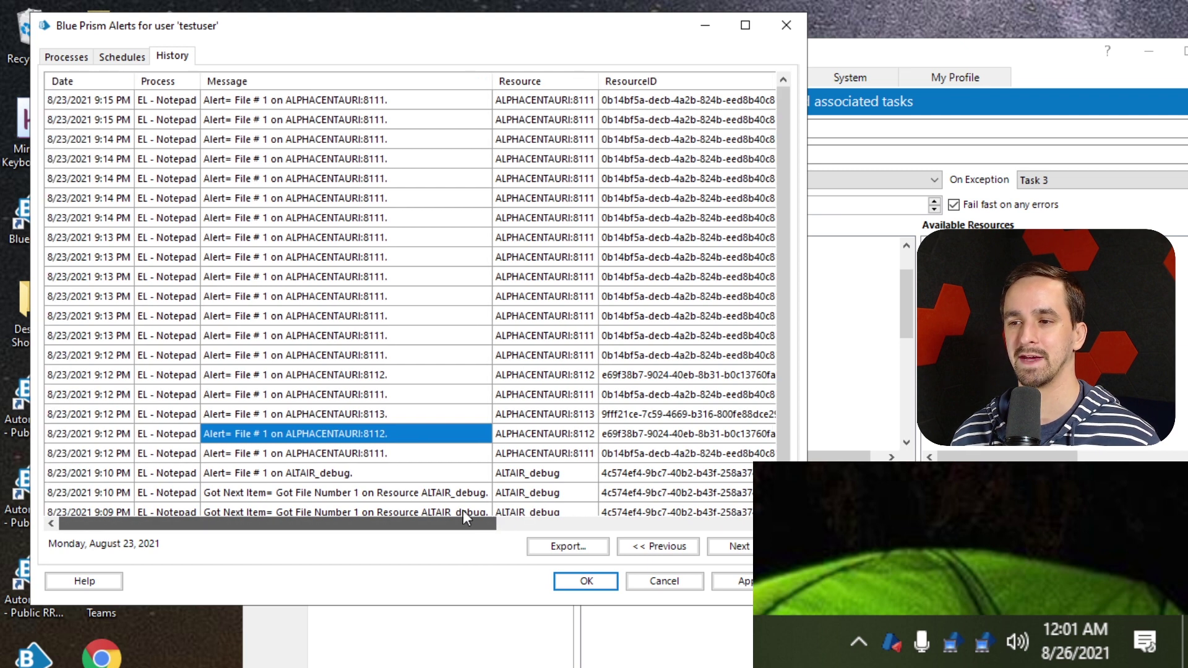
pyautogui.scroll(2, 396, 368)
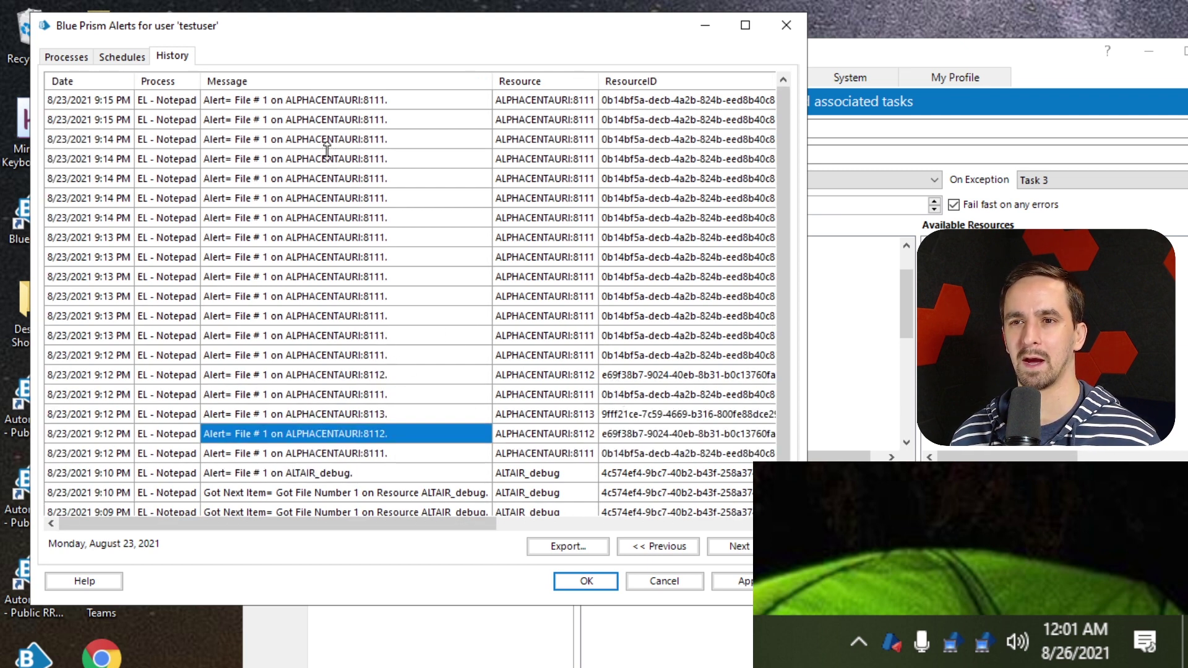
pyautogui.click(375, 123)
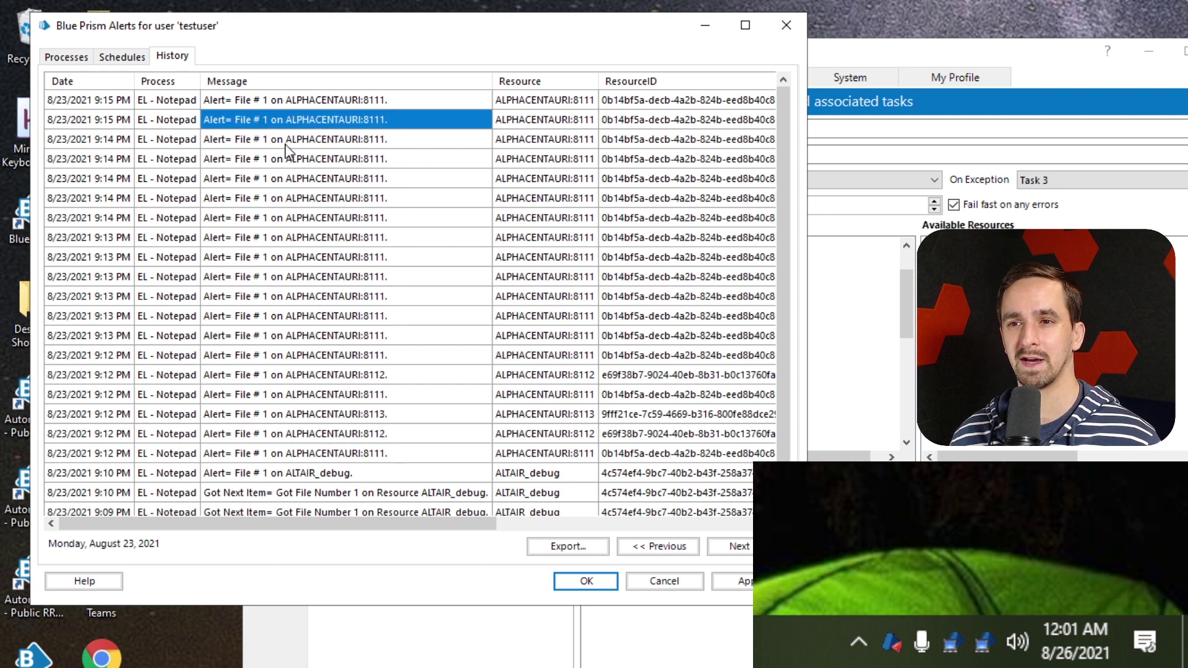
pyautogui.click(281, 162)
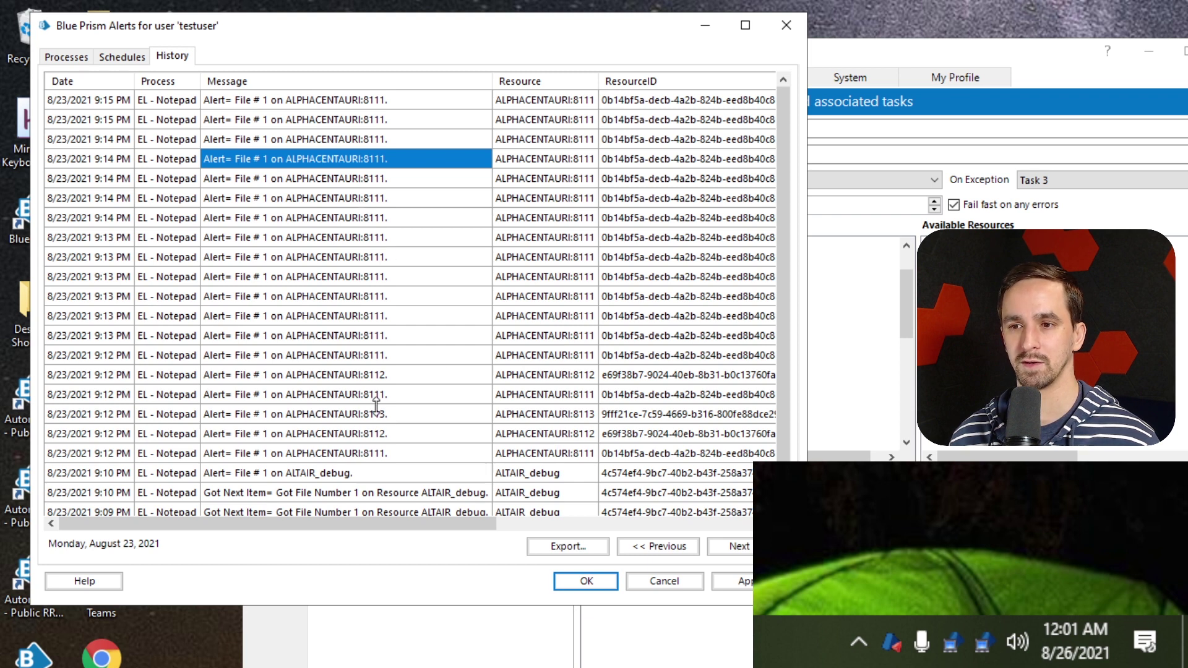
# Compare the alerts logged on ALPHACENTAURI:8111, 8112 and 8113, then close the alerts window
pyautogui.click(382, 376)
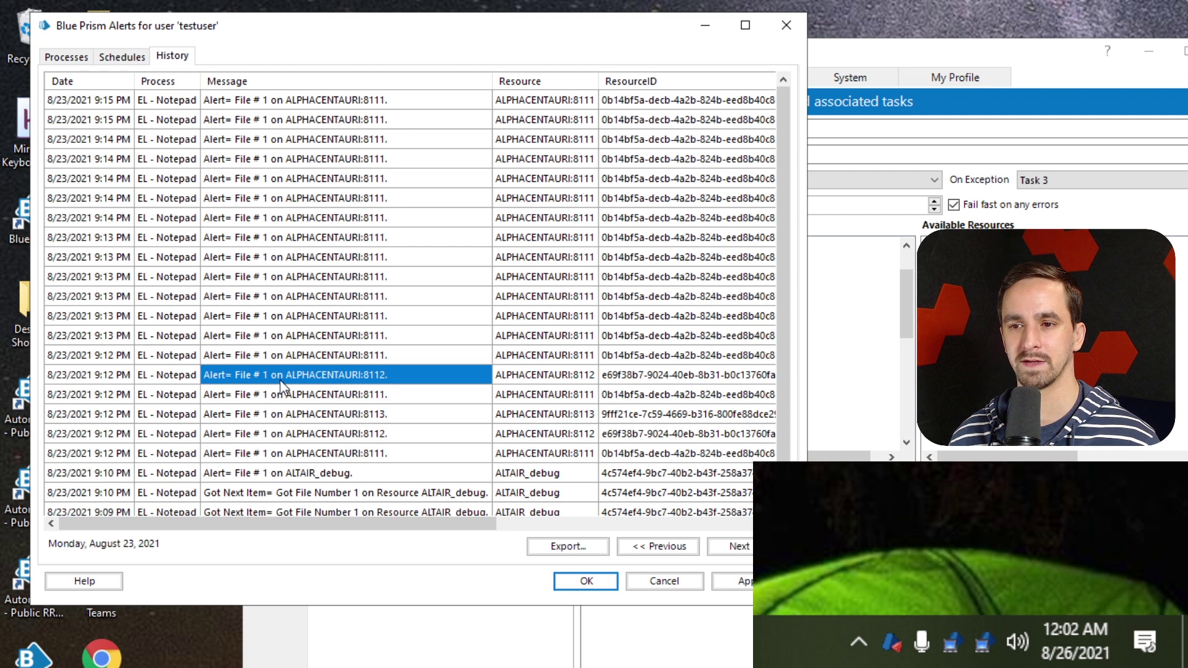
pyautogui.click(387, 396)
pyautogui.click(382, 421)
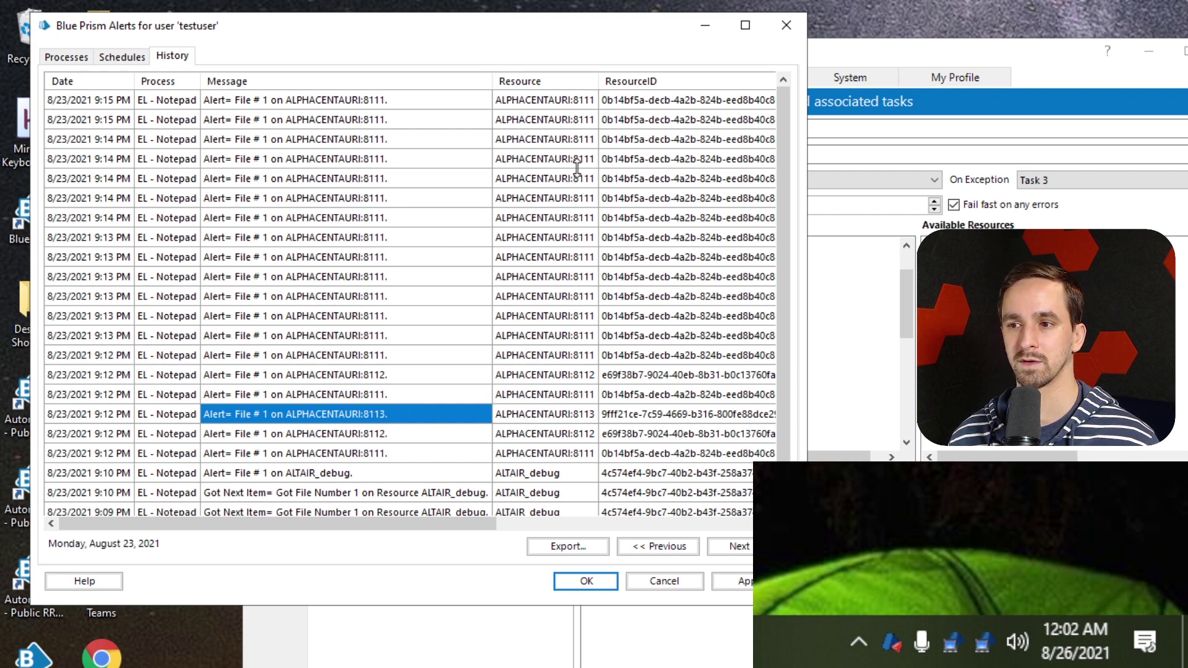
pyautogui.click(570, 396)
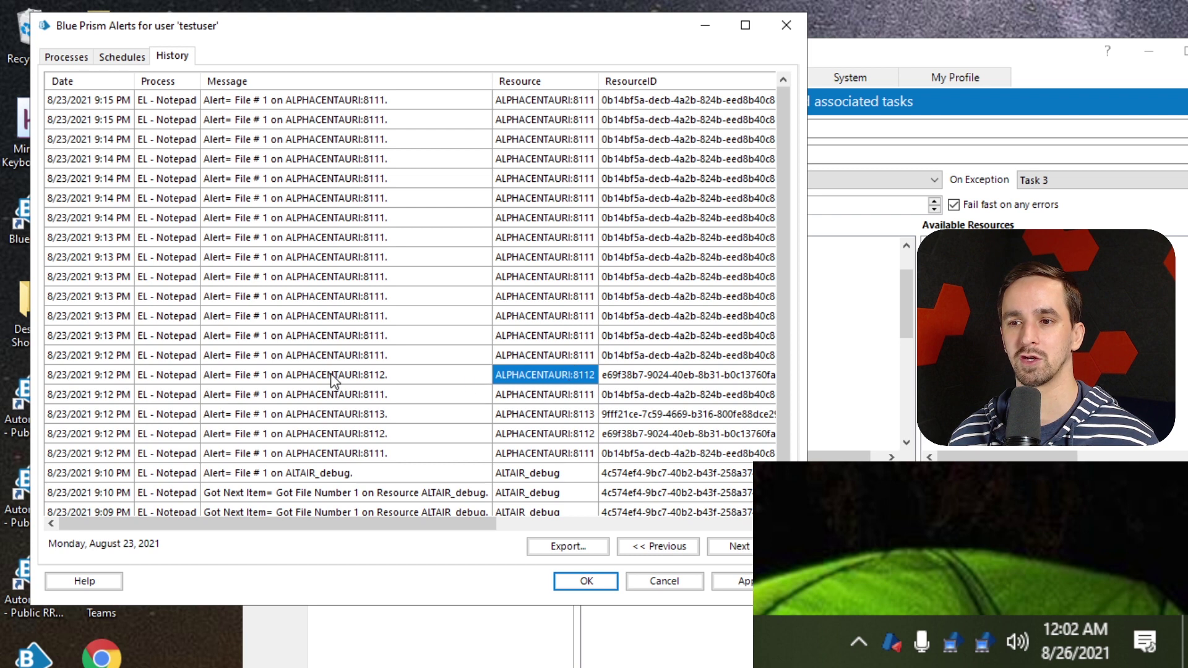
pyautogui.click(380, 379)
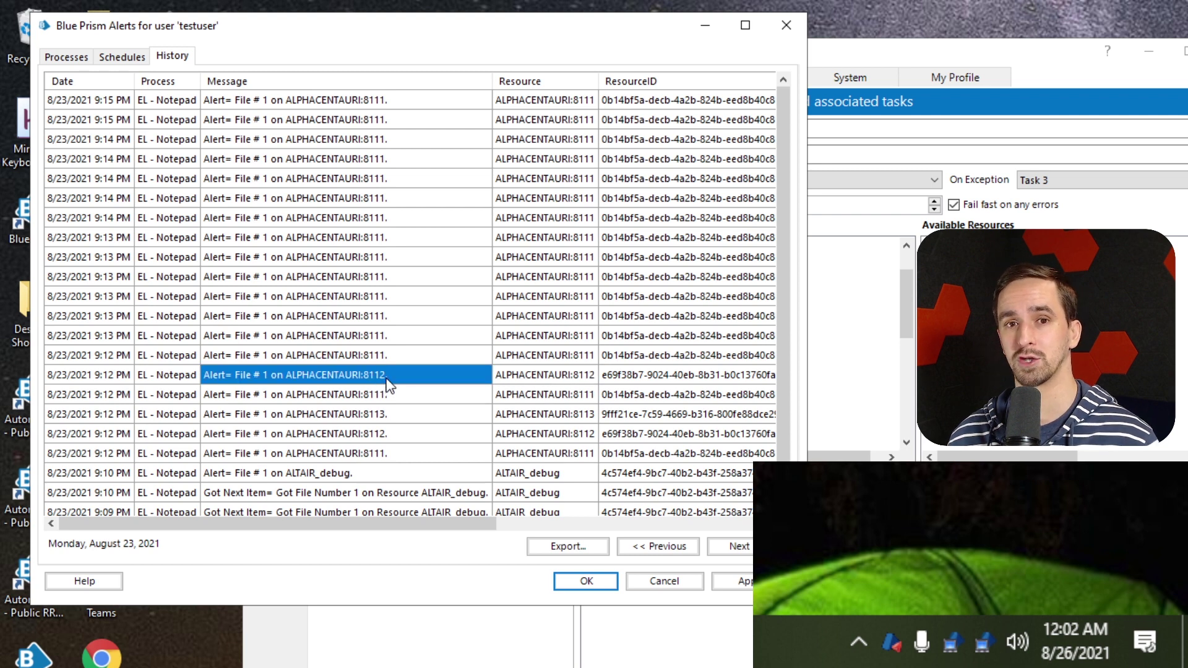
pyautogui.click(388, 355)
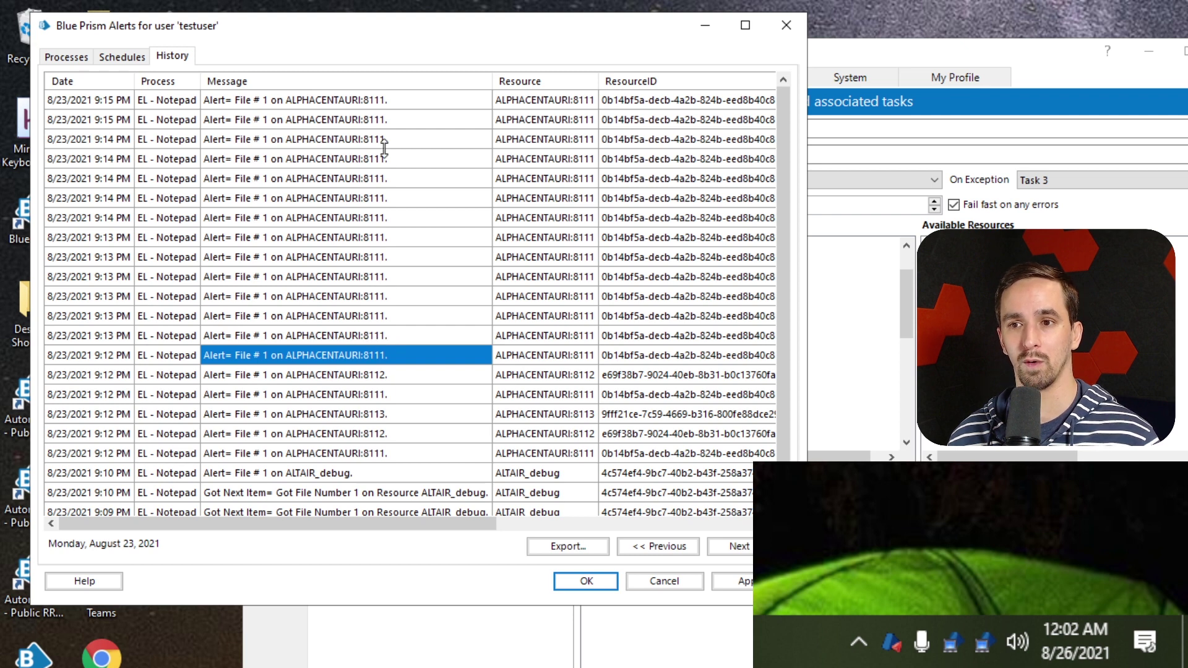
pyautogui.click(349, 121)
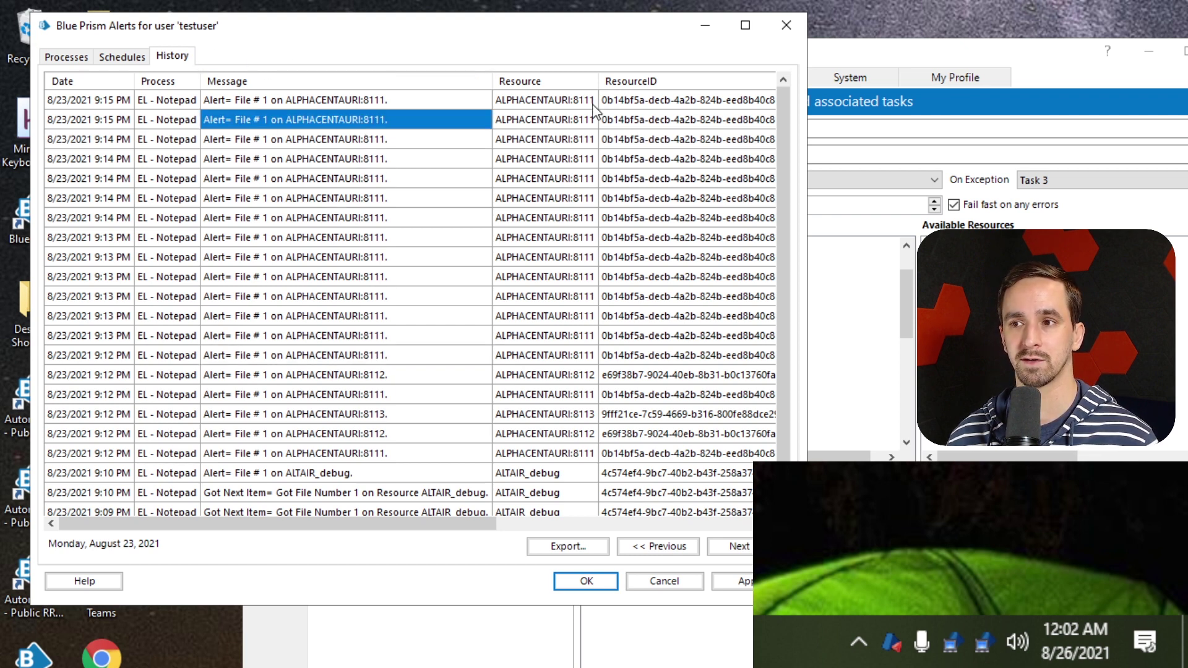
pyautogui.click(586, 581)
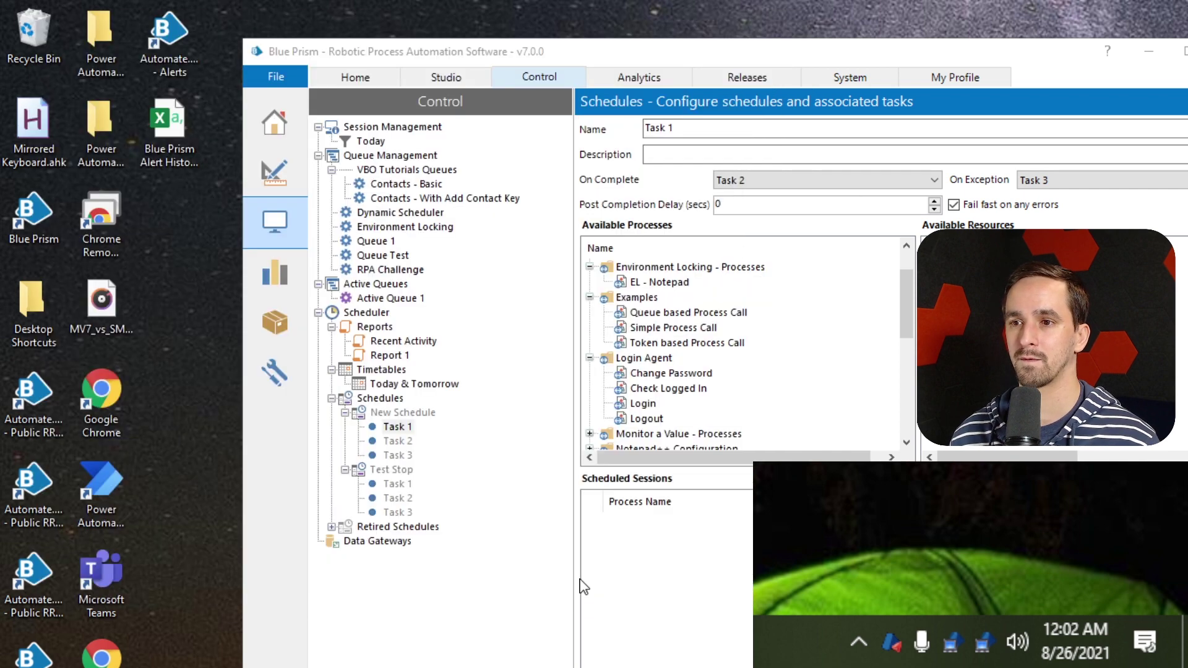
# Create the Test Alerts process from the Studio's Processes group and open it in Process Studio
pyautogui.click(469, 79)
pyautogui.moveTo(504, 59); pyautogui.dragTo(301, 31)
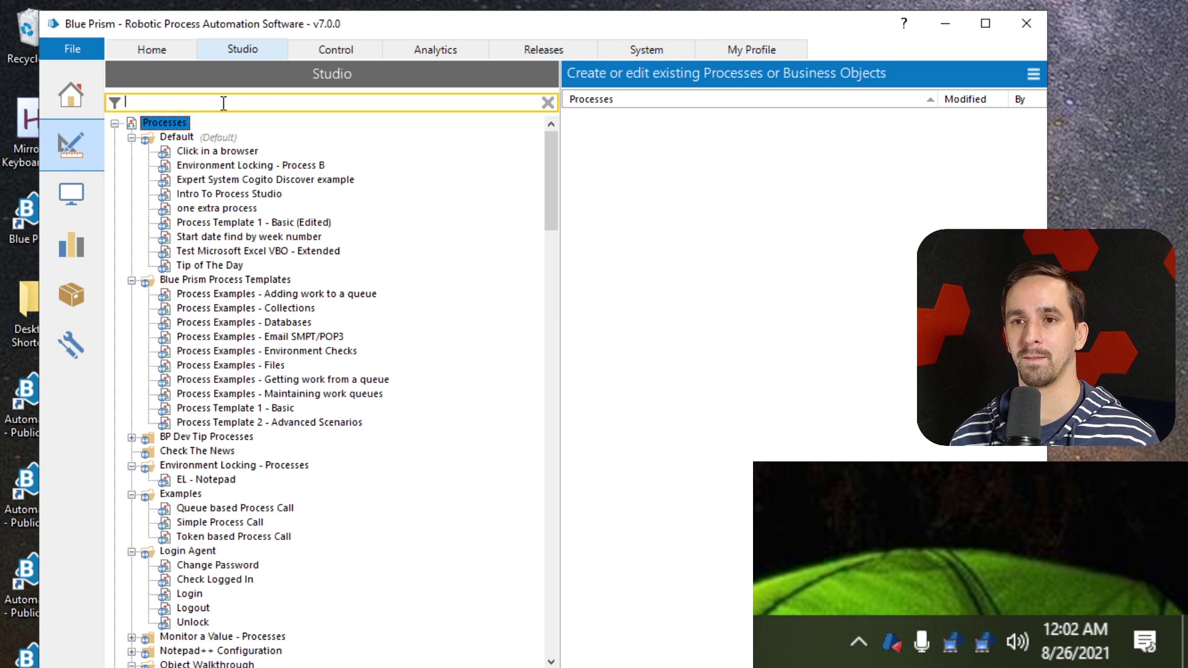
pyautogui.rightClick(177, 125)
pyautogui.click(242, 136)
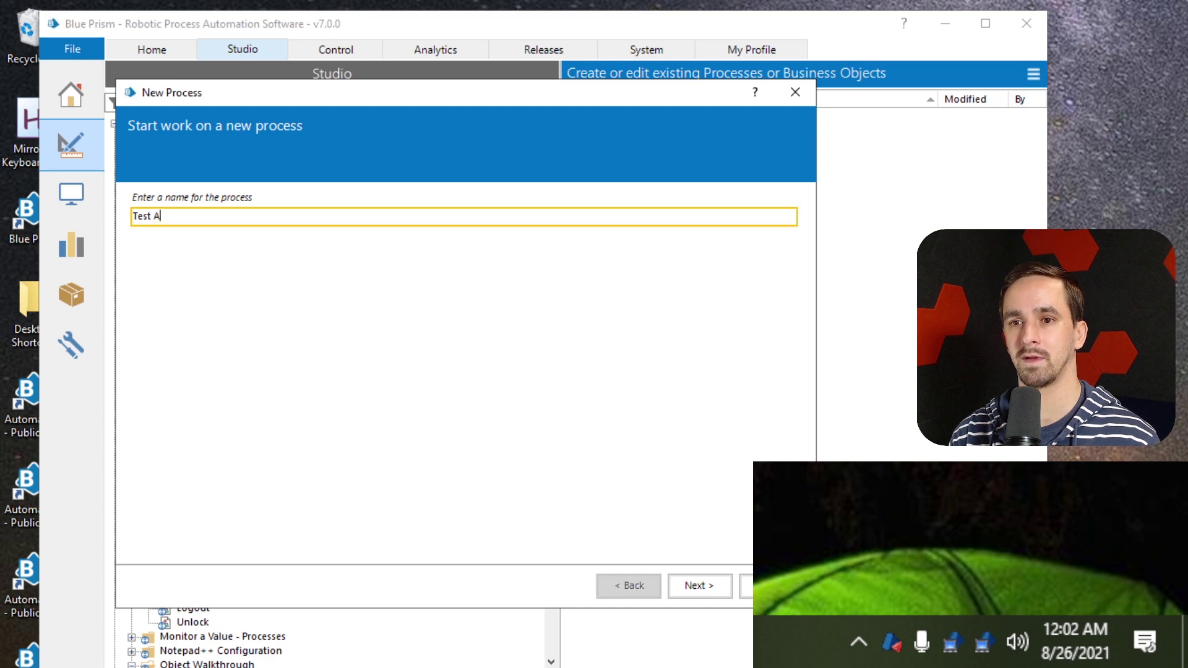
pyautogui.click(700, 586)
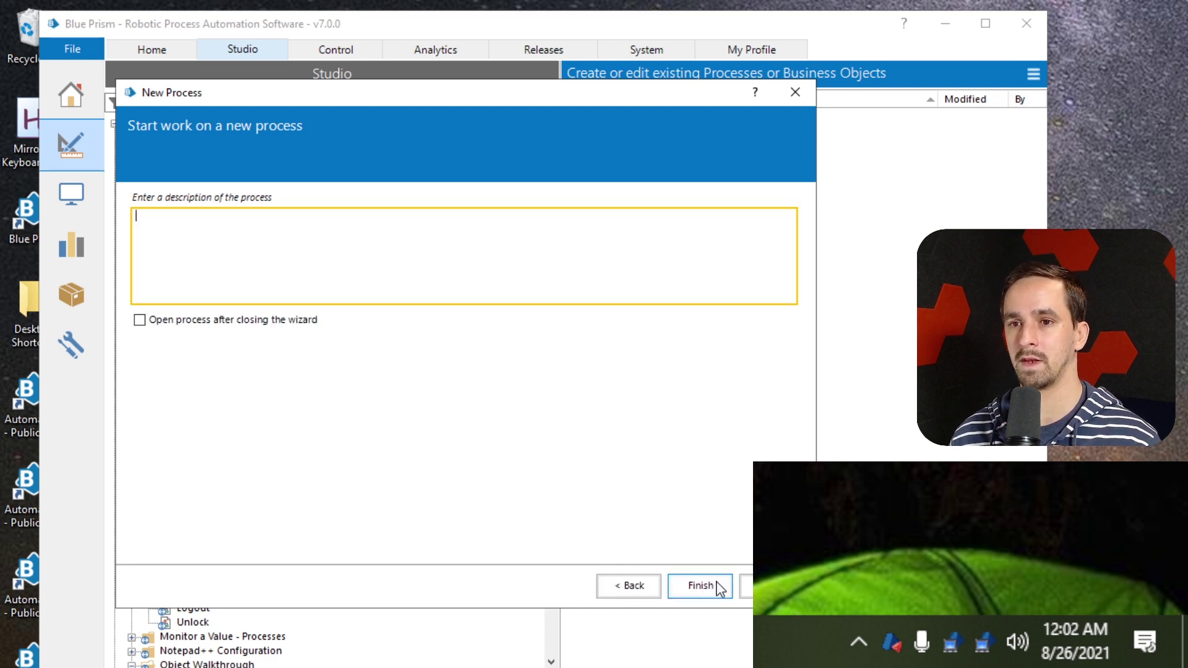
pyautogui.click(262, 321)
pyautogui.click(700, 585)
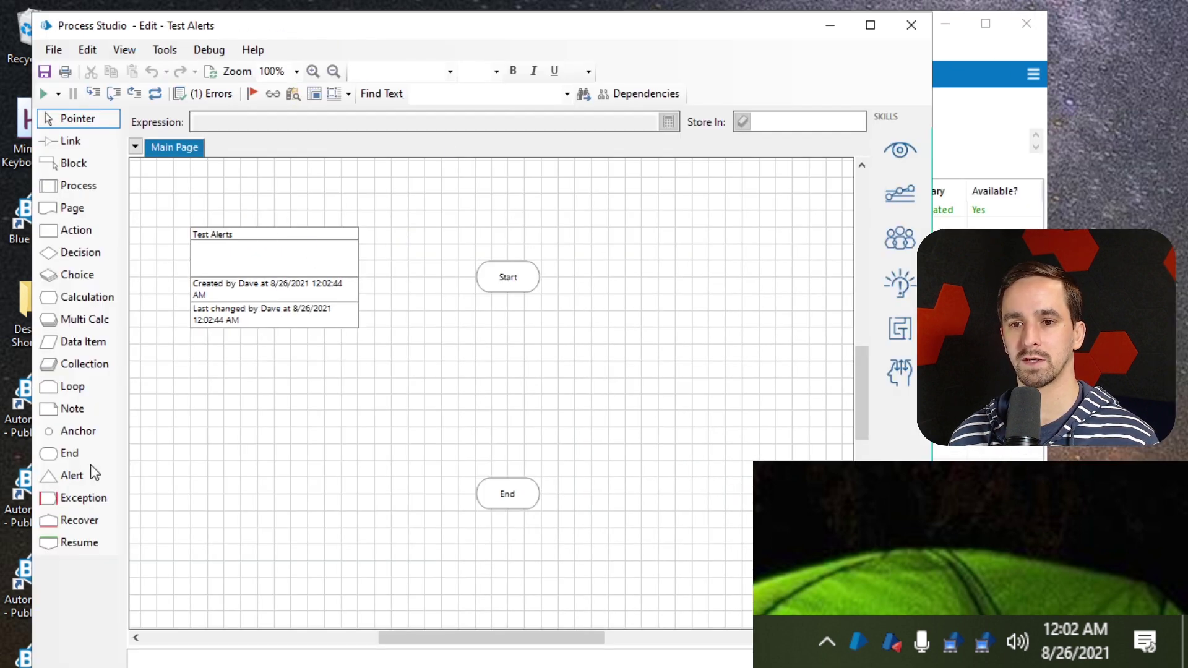
# Drop an Alert stage, Alert1, between Start and End and maximize the process window
pyautogui.moveTo(84, 476)
pyautogui.mouseDown()
pyautogui.moveTo(510, 392)
pyautogui.moveTo(510, 339)
pyautogui.moveTo(510, 421)
pyautogui.moveTo(541, 476)
pyautogui.mouseUp()
pyautogui.click(571, 283)
pyautogui.press('x')
pyautogui.press('x')
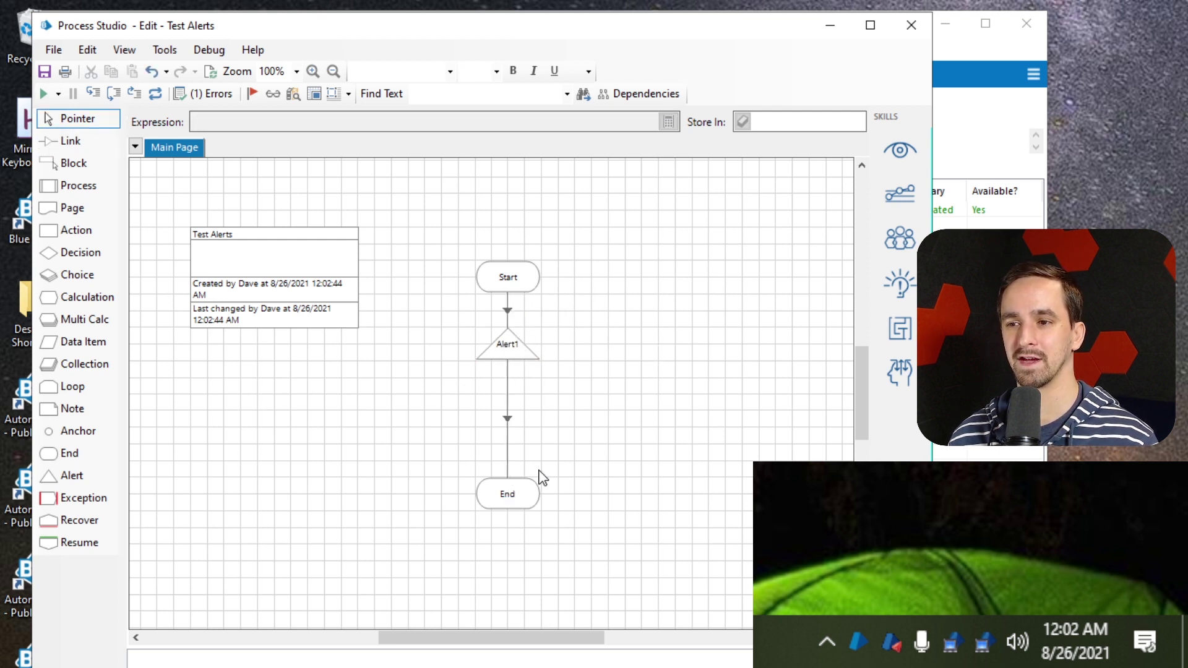
pyautogui.doubleClick(769, 23)
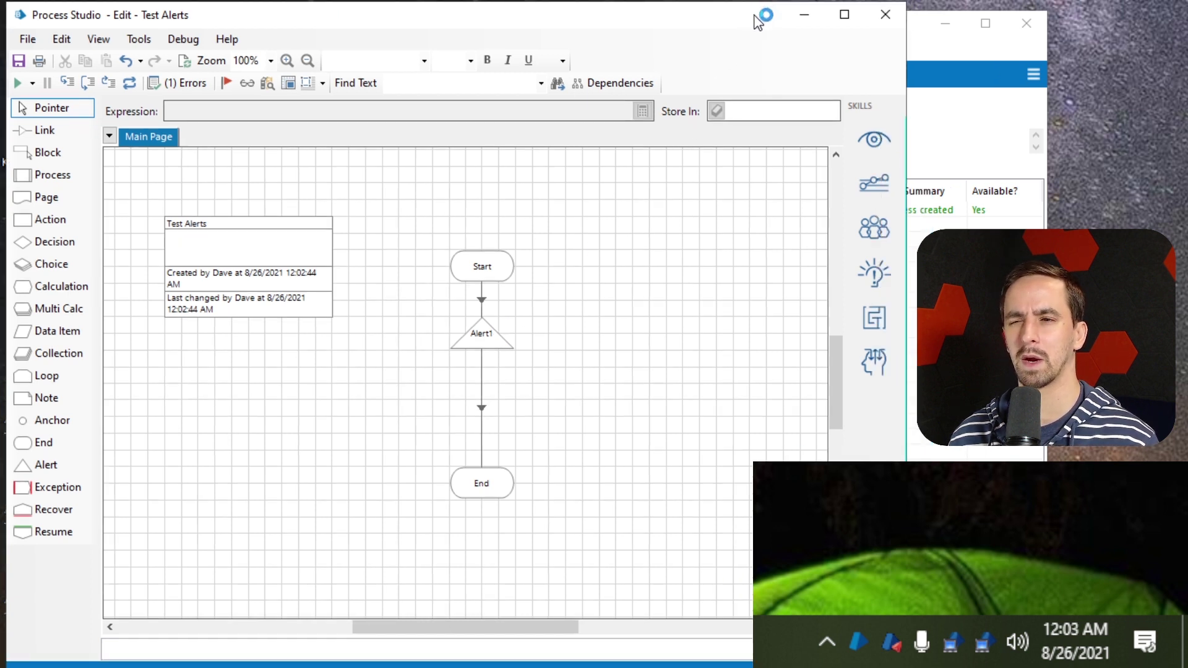
# Select the Alert1 stage, including by box-selecting around it
pyautogui.click(482, 337)
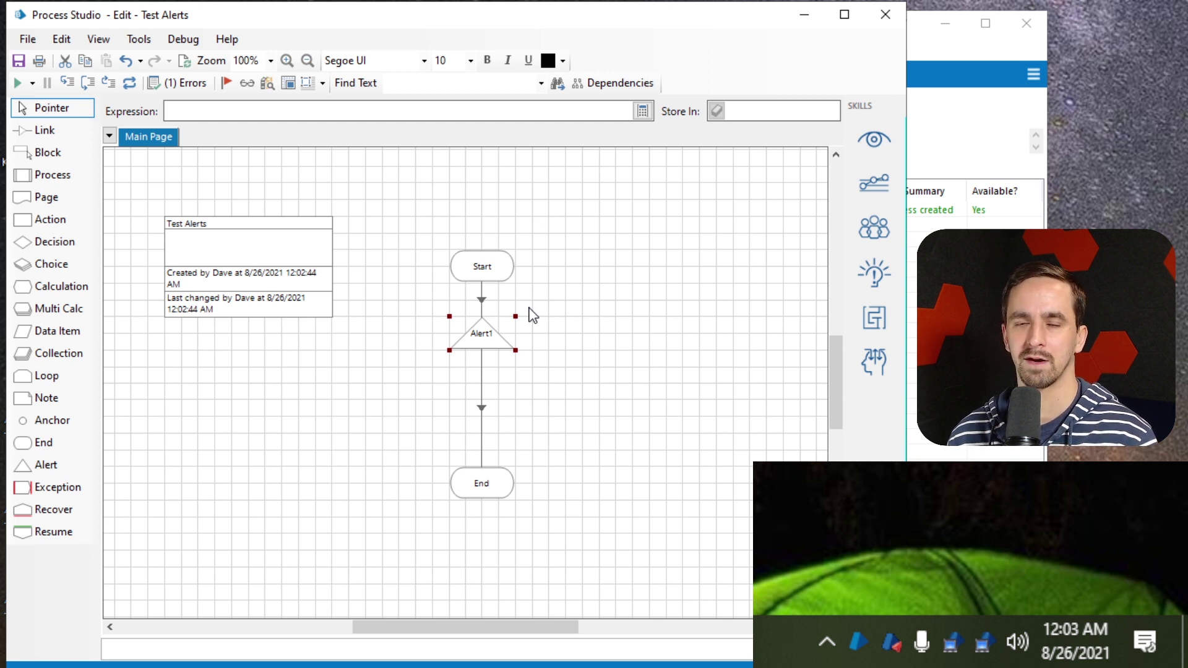
pyautogui.click(536, 326)
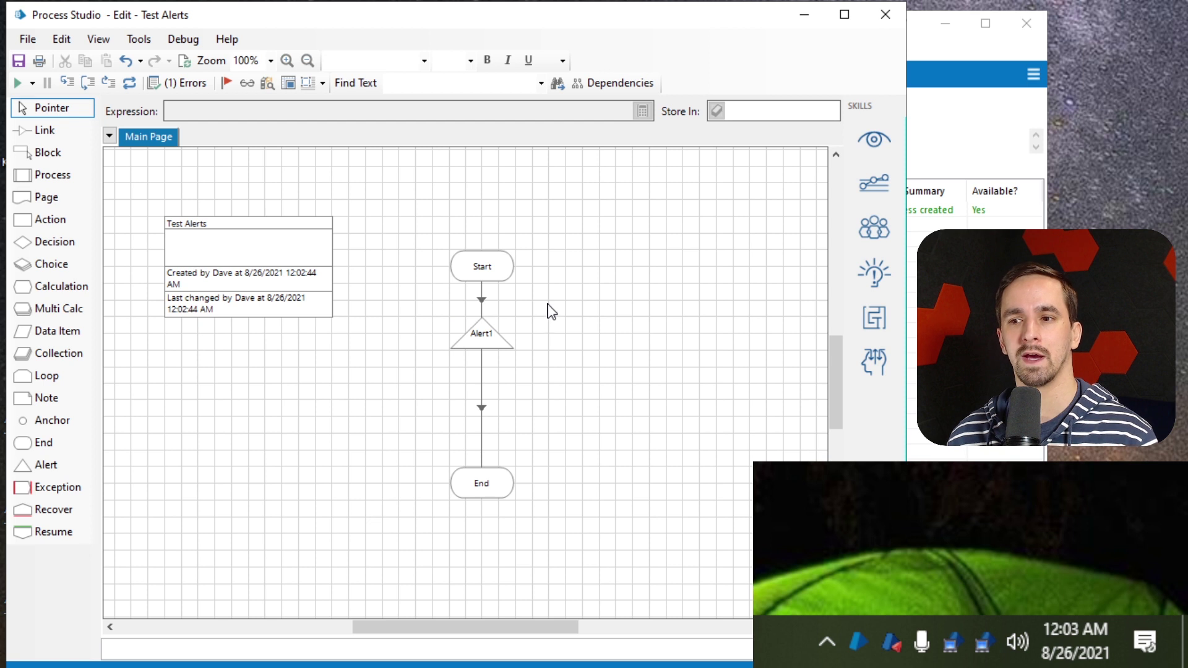
pyautogui.moveTo(547, 302); pyautogui.dragTo(432, 367)
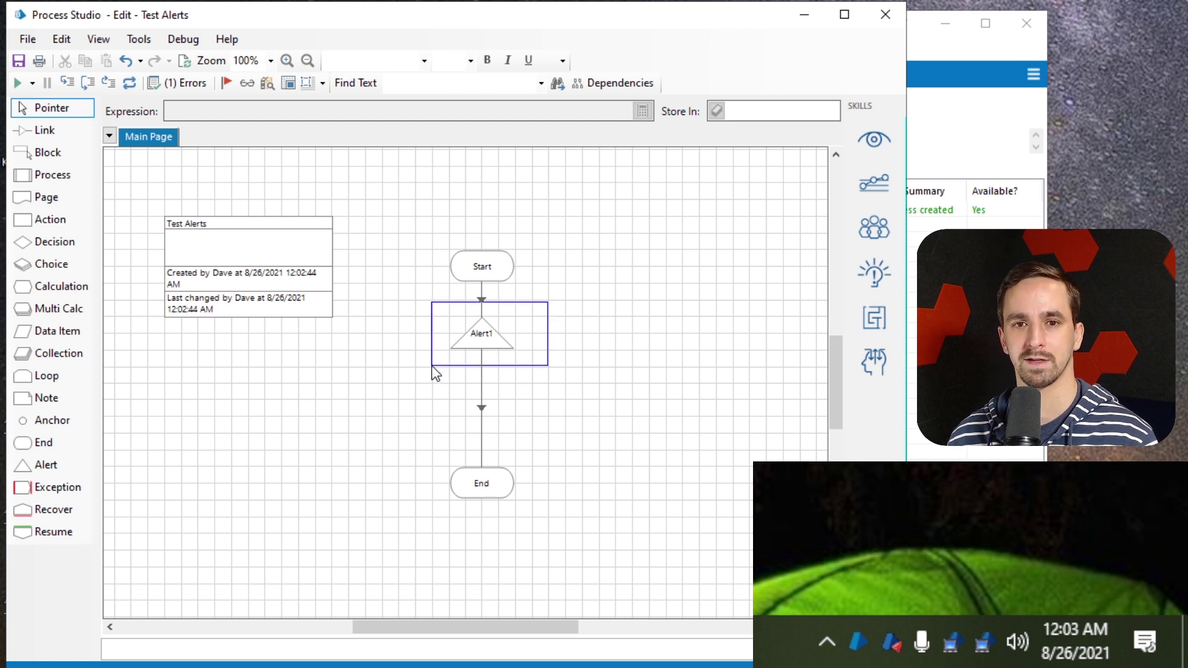
pyautogui.moveTo(432, 366); pyautogui.dragTo(431, 369)
pyautogui.click(573, 329)
pyautogui.moveTo(539, 293); pyautogui.dragTo(431, 377)
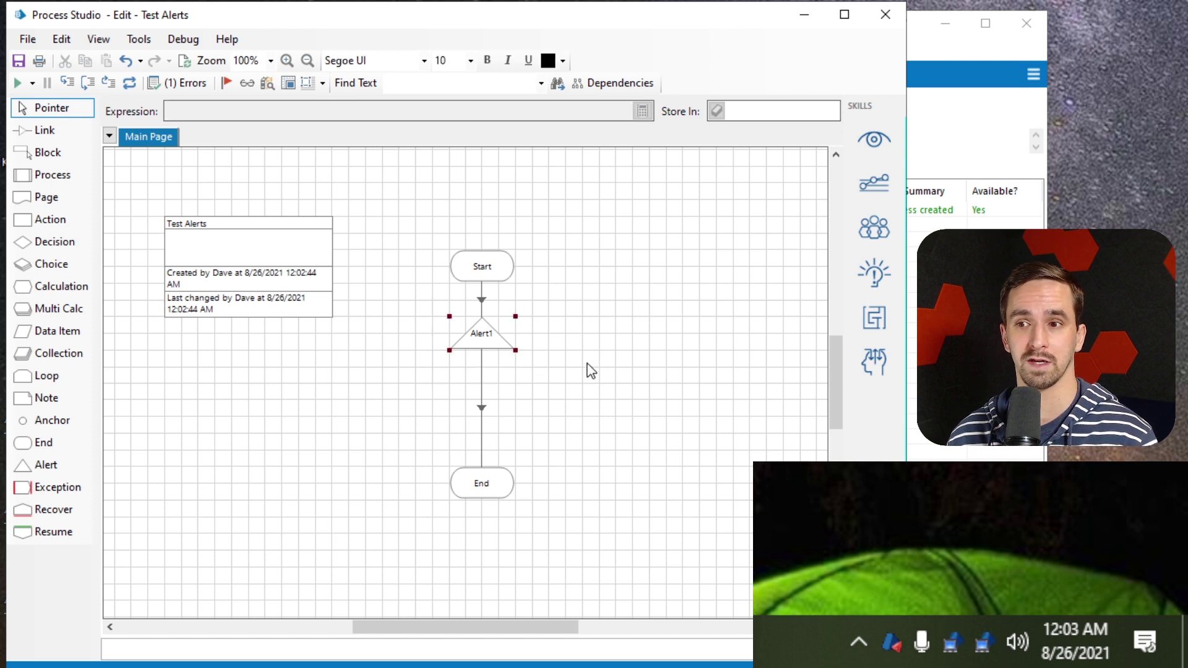
# Open the Alert1 stage properties, then enable Stage alerts under Business Process in Configure Alerts
pyautogui.doubleClick(485, 336)
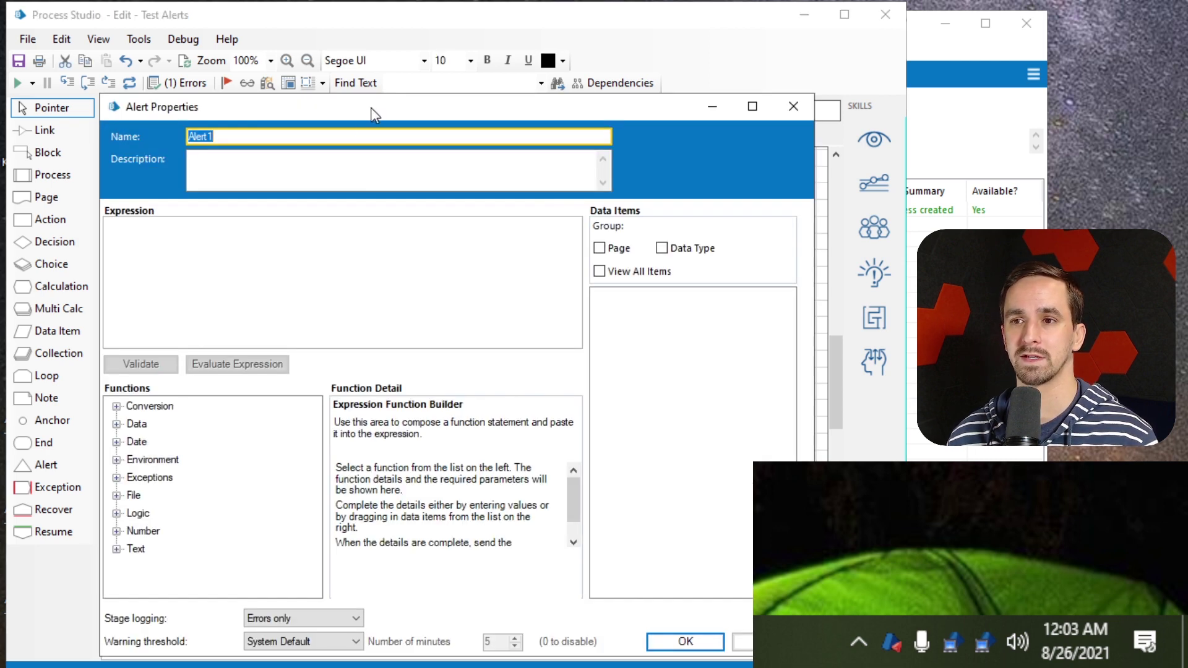
pyautogui.moveTo(372, 107); pyautogui.dragTo(295, 27)
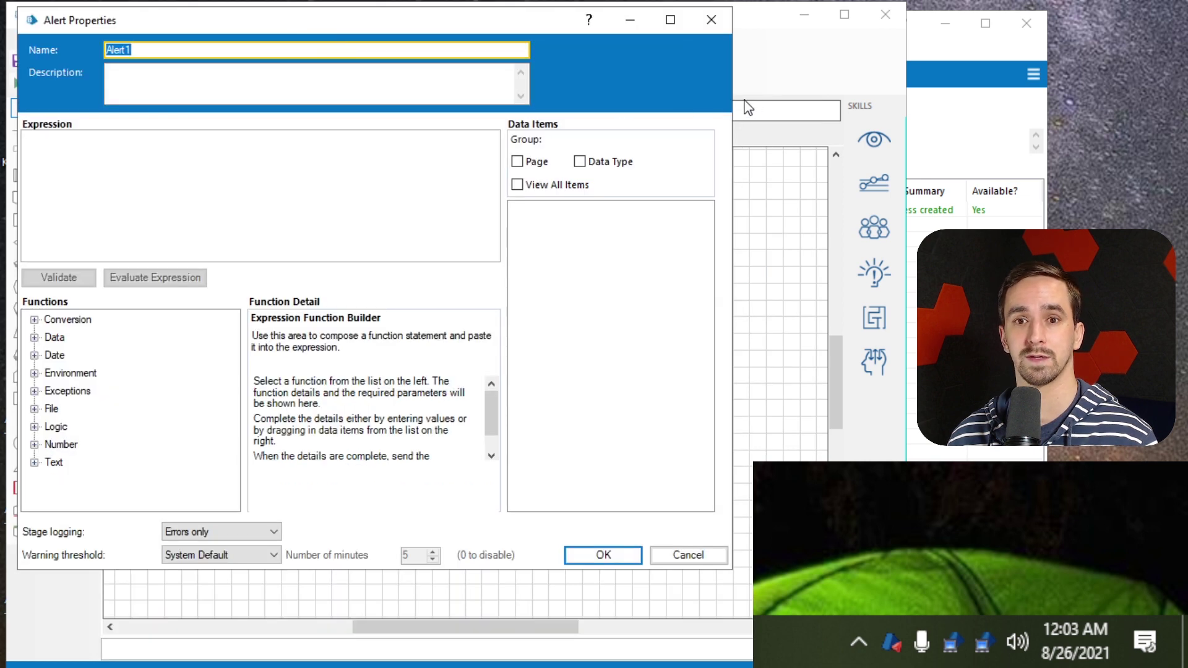
pyautogui.moveTo(459, 21); pyautogui.dragTo(480, 51)
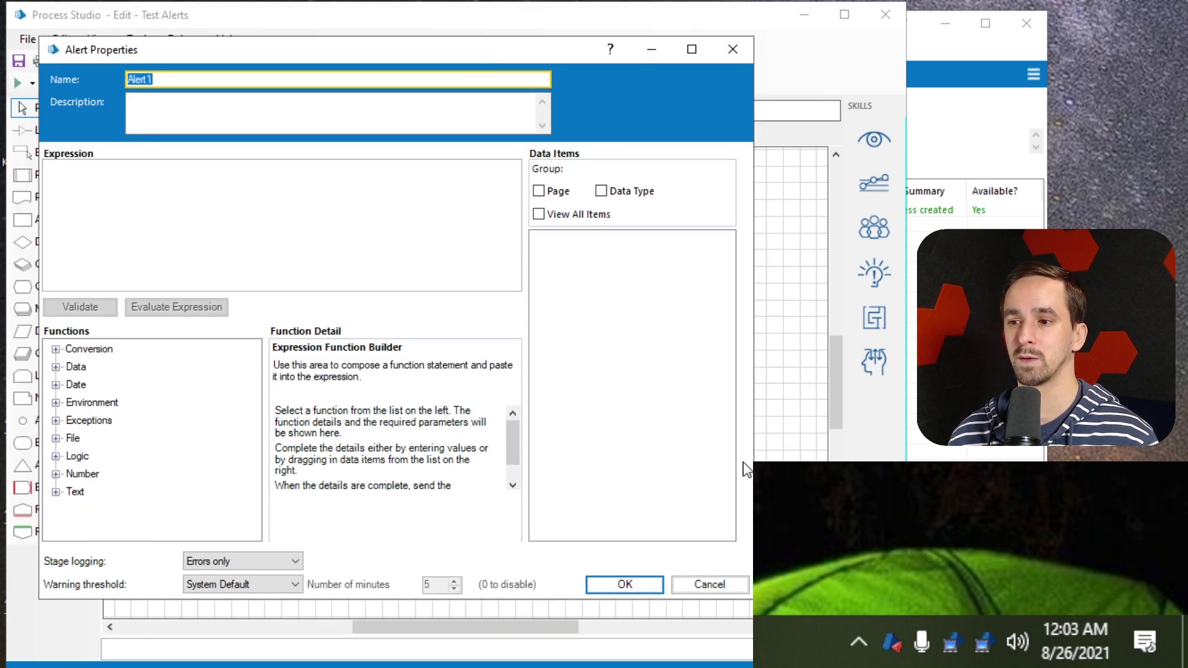
pyautogui.rightClick(892, 642)
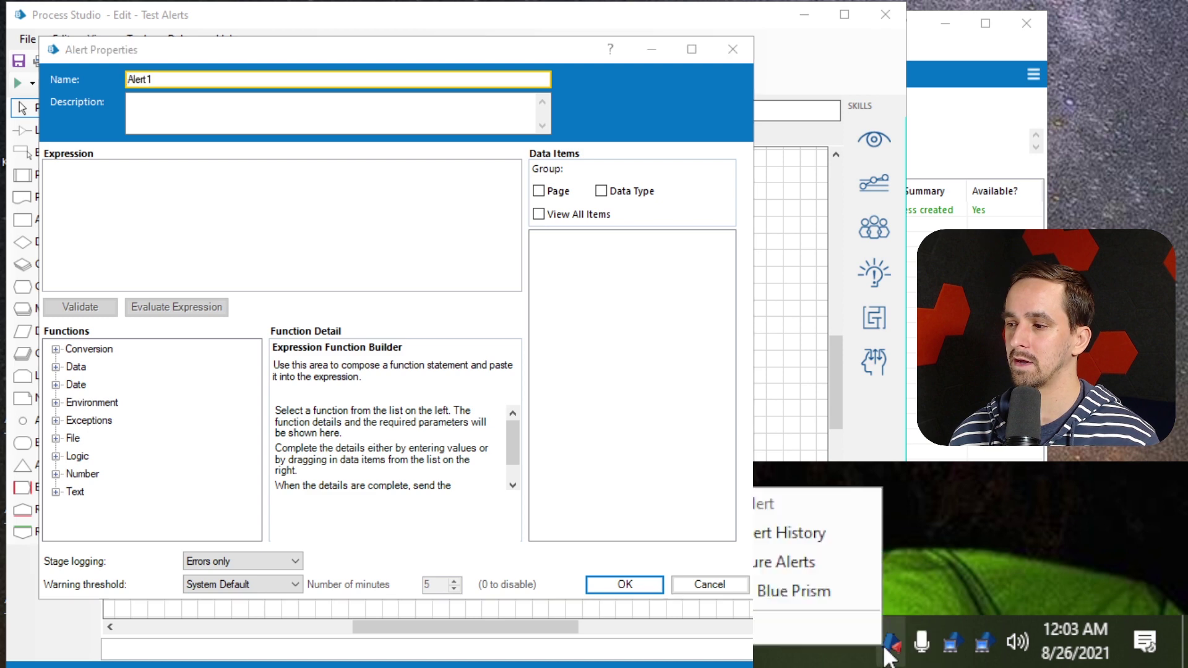
pyautogui.click(830, 567)
pyautogui.moveTo(796, 313); pyautogui.dragTo(287, 138)
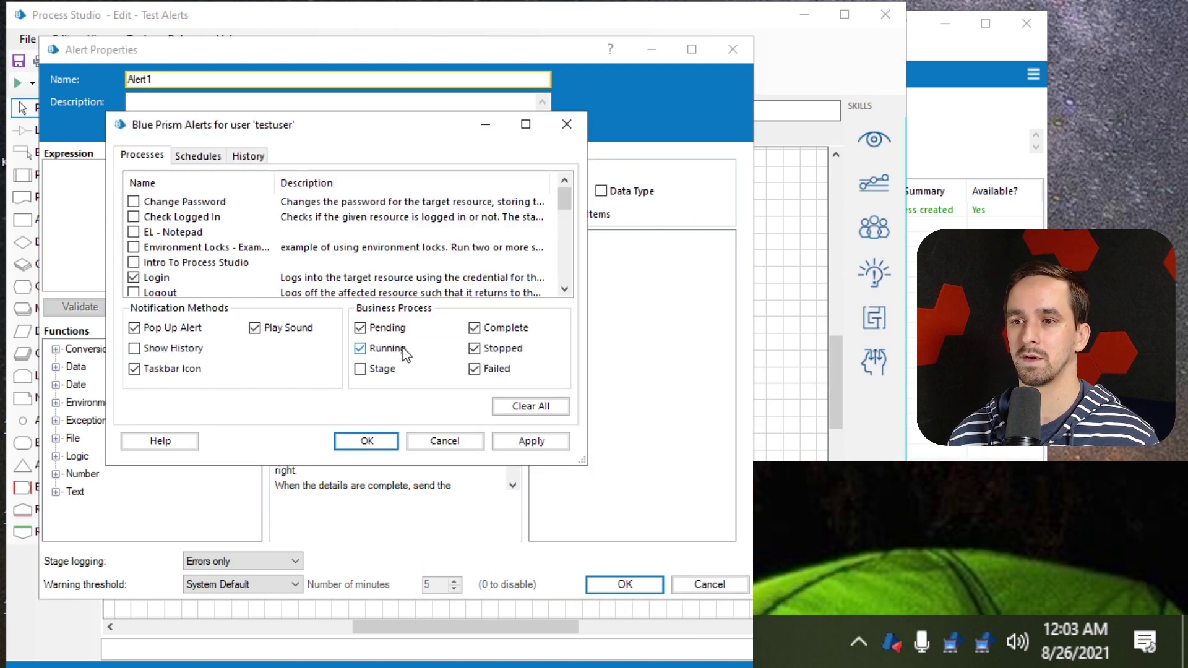
pyautogui.click(359, 369)
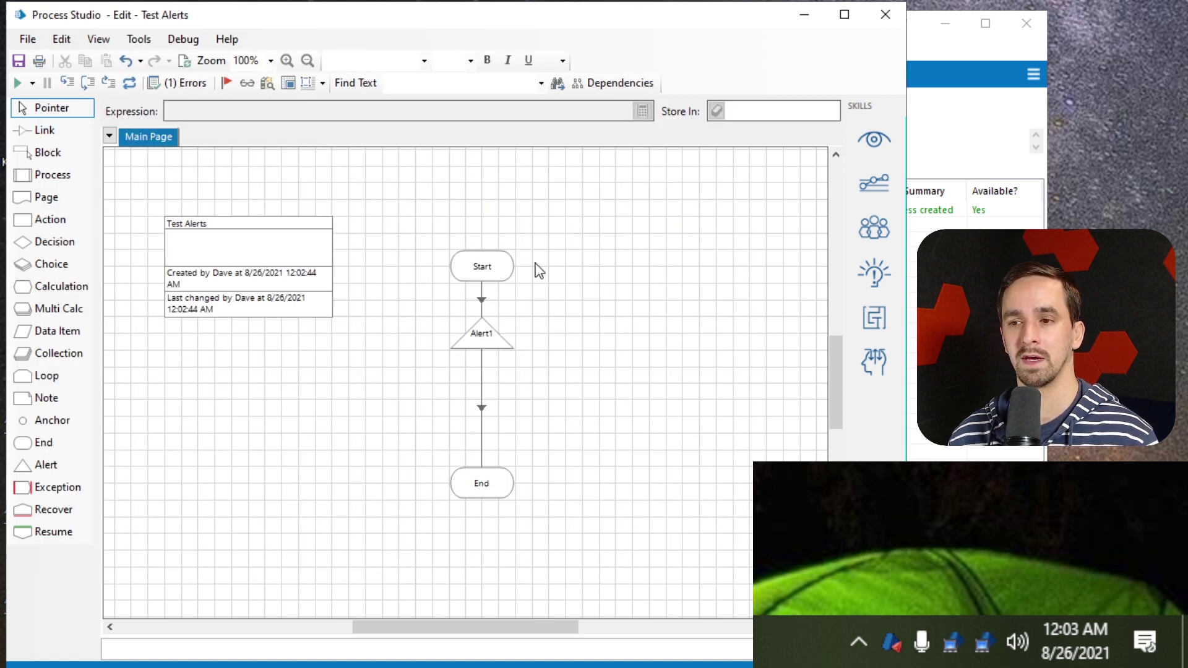
# Select the Alert1 stage and open its properties
pyautogui.moveTo(535, 299); pyautogui.dragTo(438, 393)
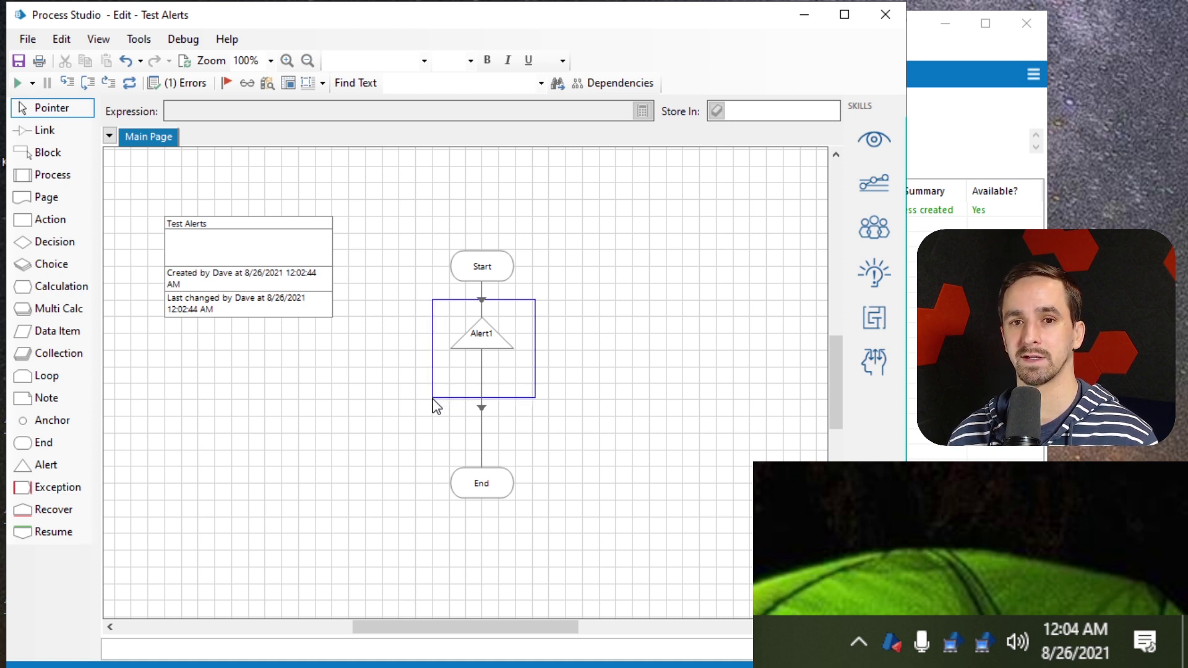
pyautogui.moveTo(432, 399); pyautogui.dragTo(434, 401)
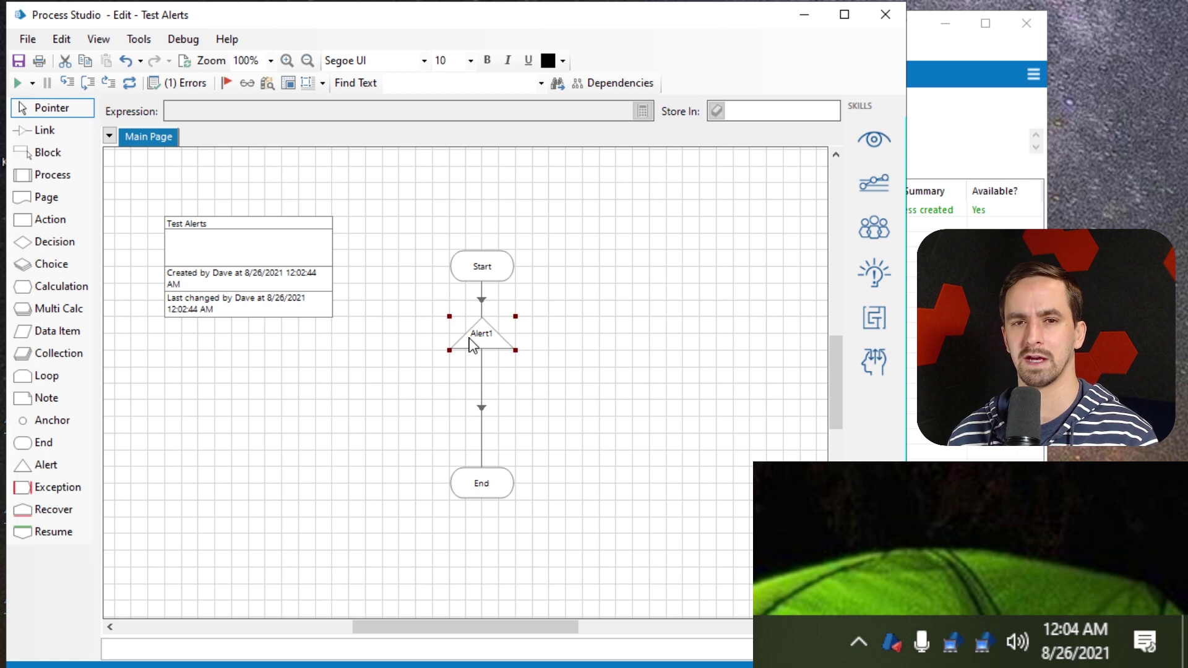
pyautogui.moveTo(577, 289); pyautogui.dragTo(433, 391)
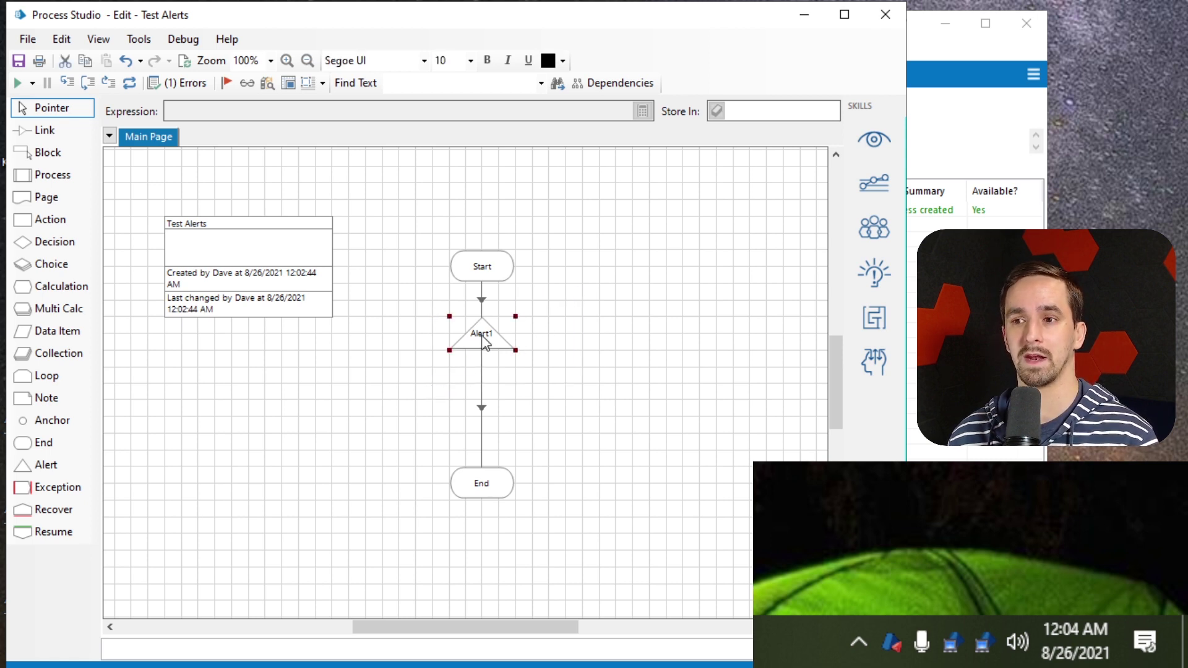
pyautogui.doubleClick(483, 342)
# Extend the alert message expression with ' at ' & LocalTime() and evaluate it
pyautogui.click(300, 218)
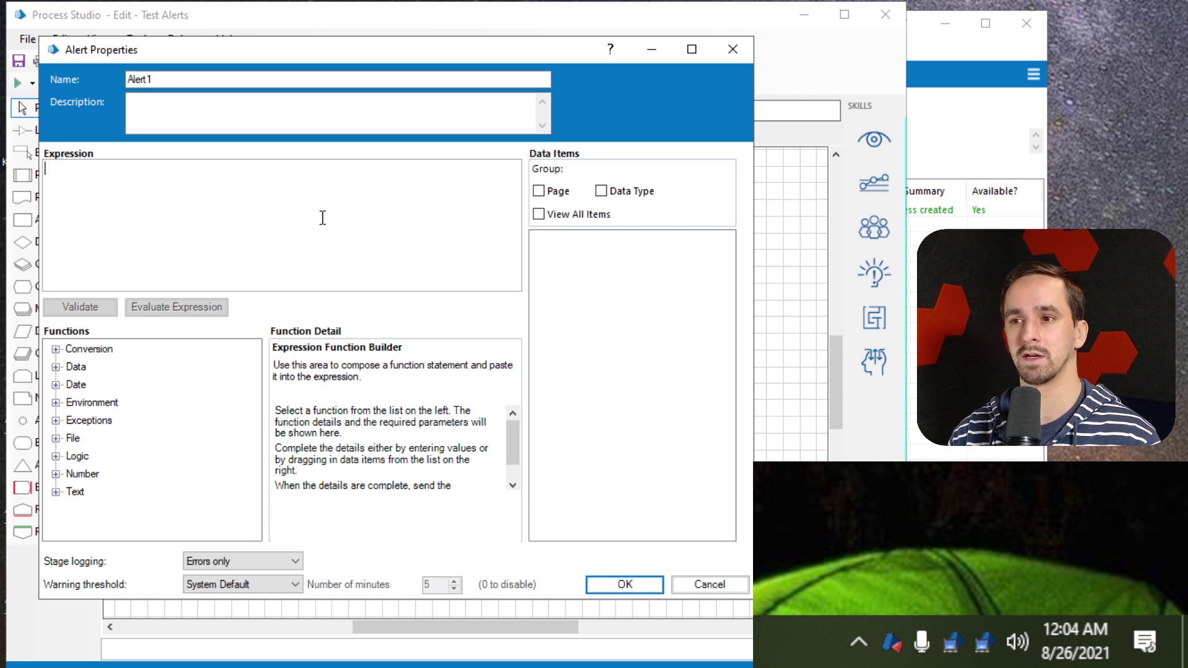
pyautogui.write('"t')
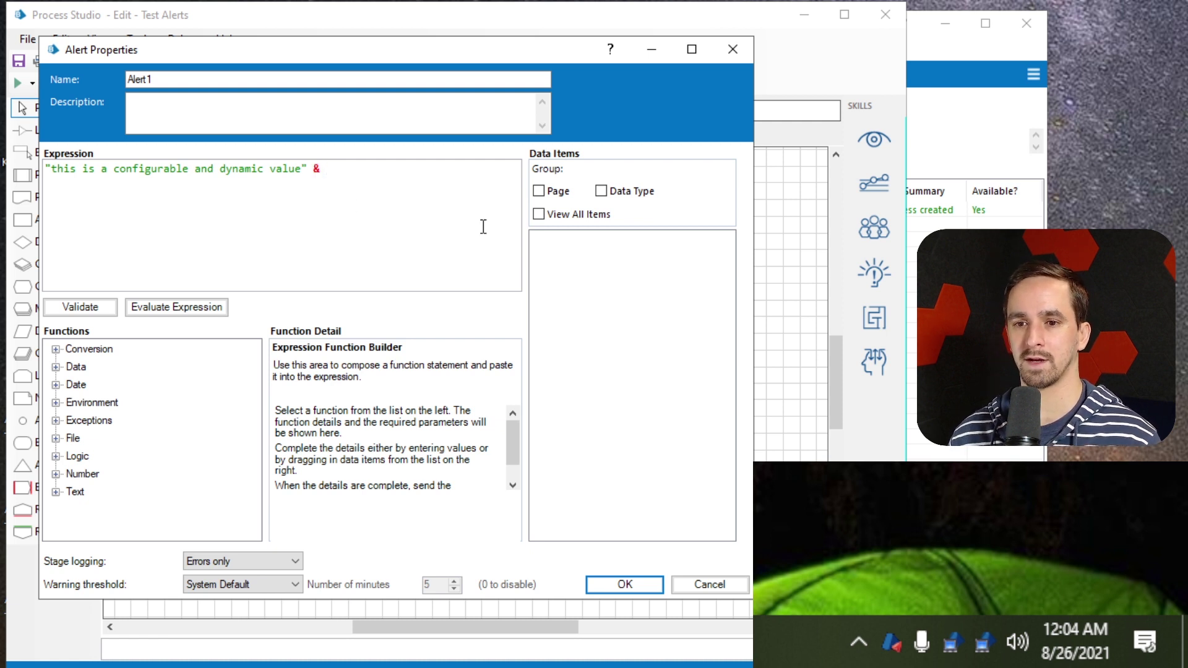
pyautogui.click(57, 385)
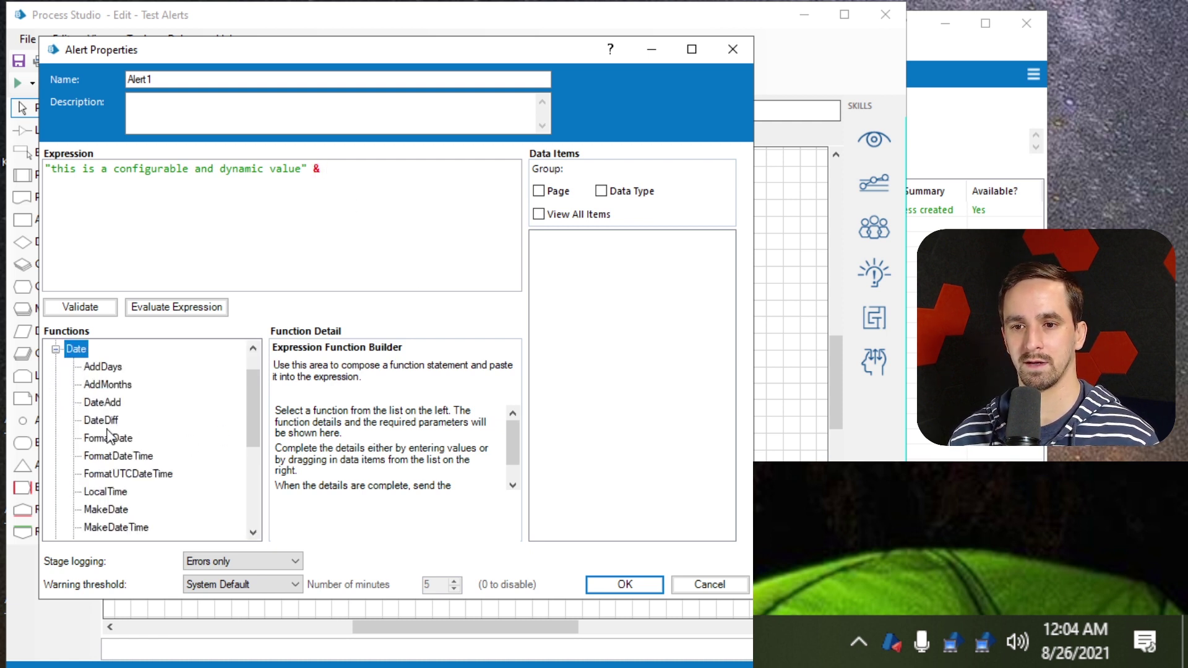
pyautogui.scroll(-1, 126, 420)
pyautogui.scroll(2, 127, 427)
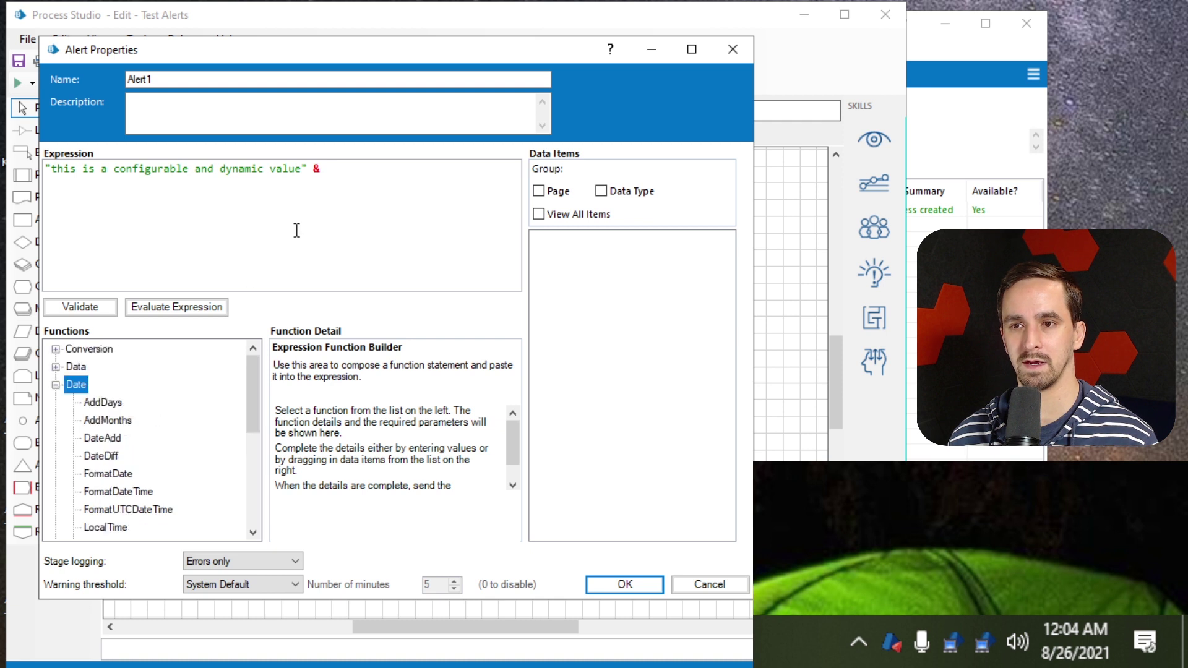
pyautogui.click(384, 169)
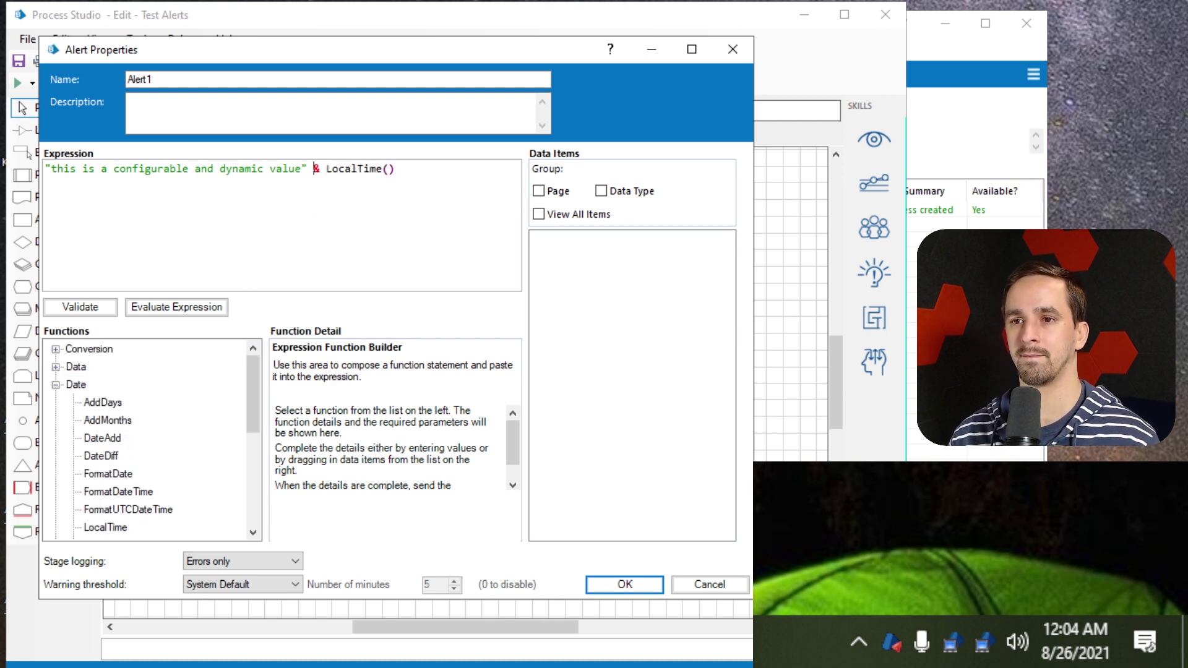
pyautogui.write('at')
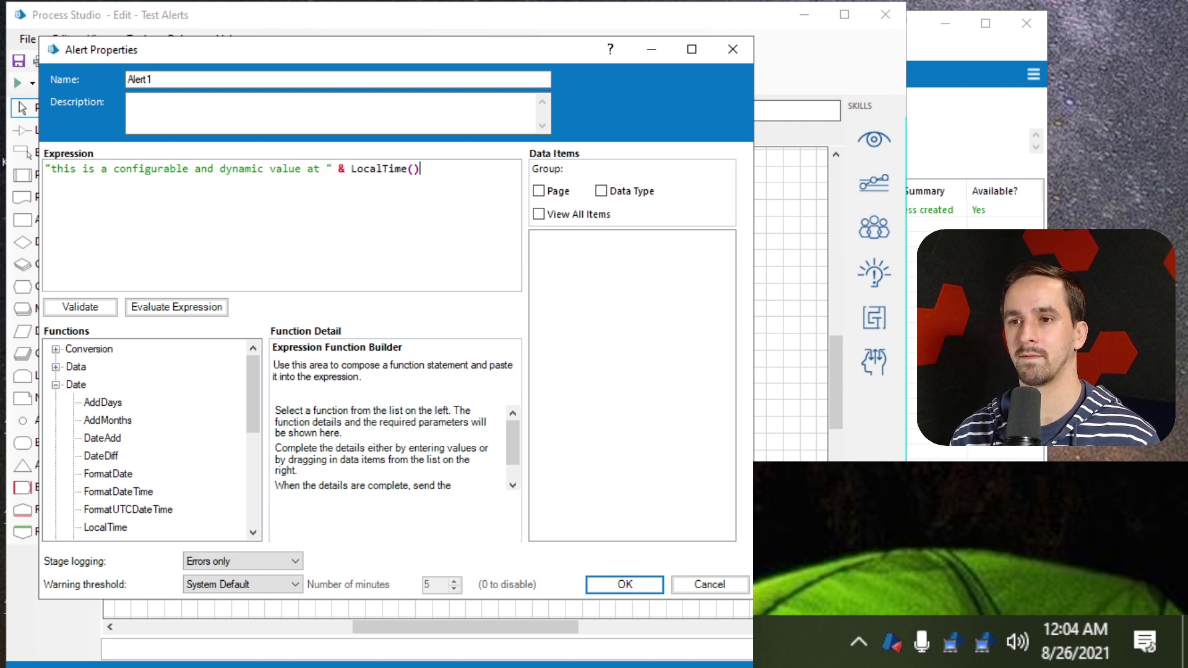
pyautogui.click(222, 311)
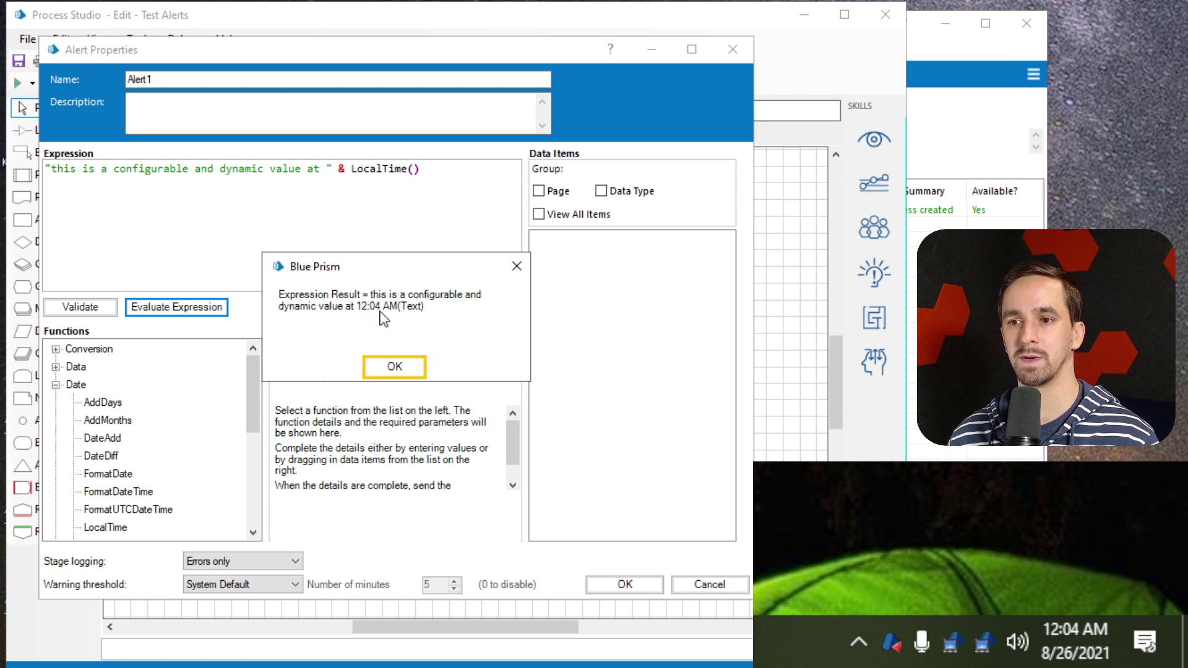
pyautogui.click(409, 366)
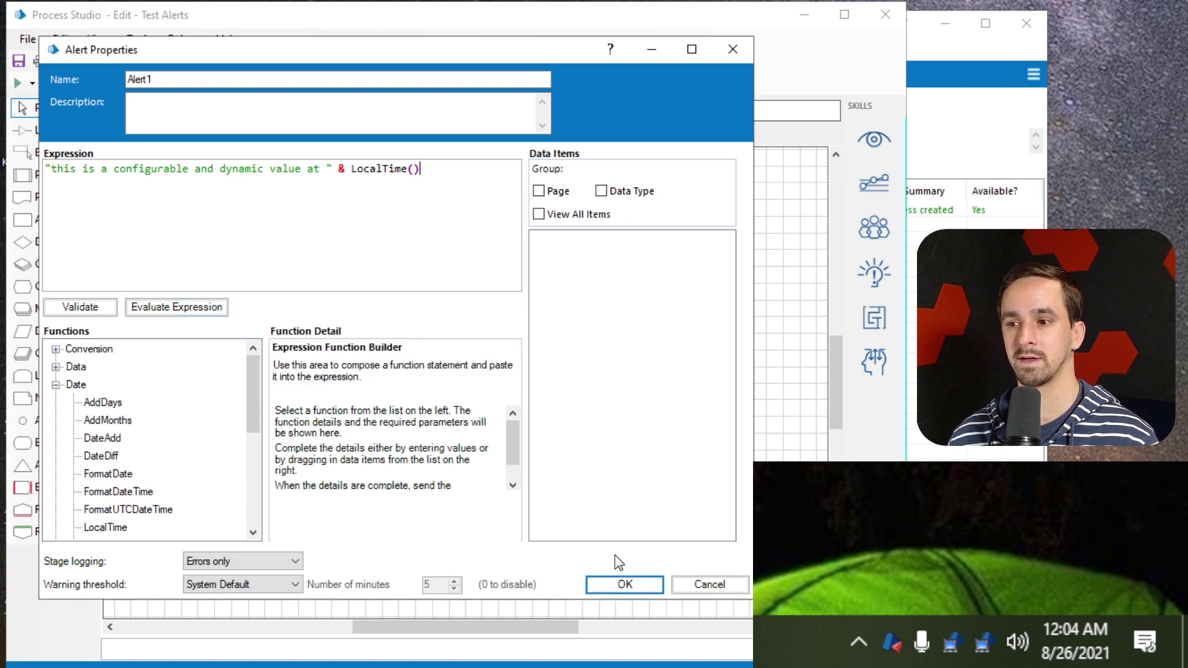
# Rename the alert stage to 'Time Alert' and confirm the settings
pyautogui.click(272, 76)
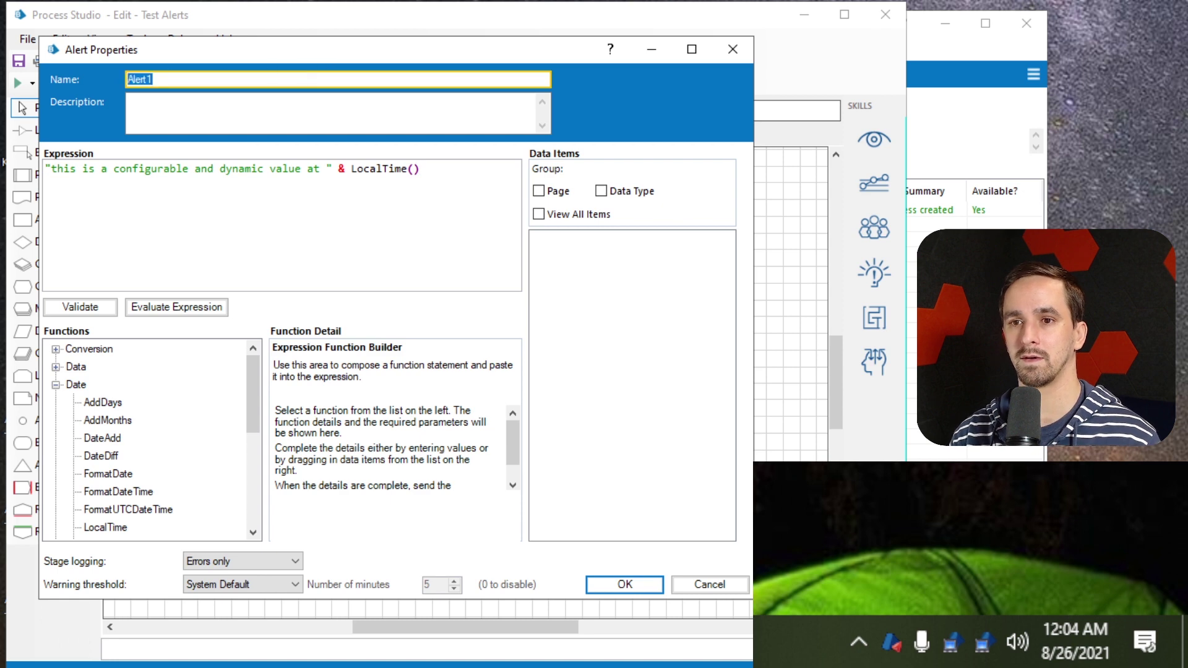
pyautogui.write('Time')
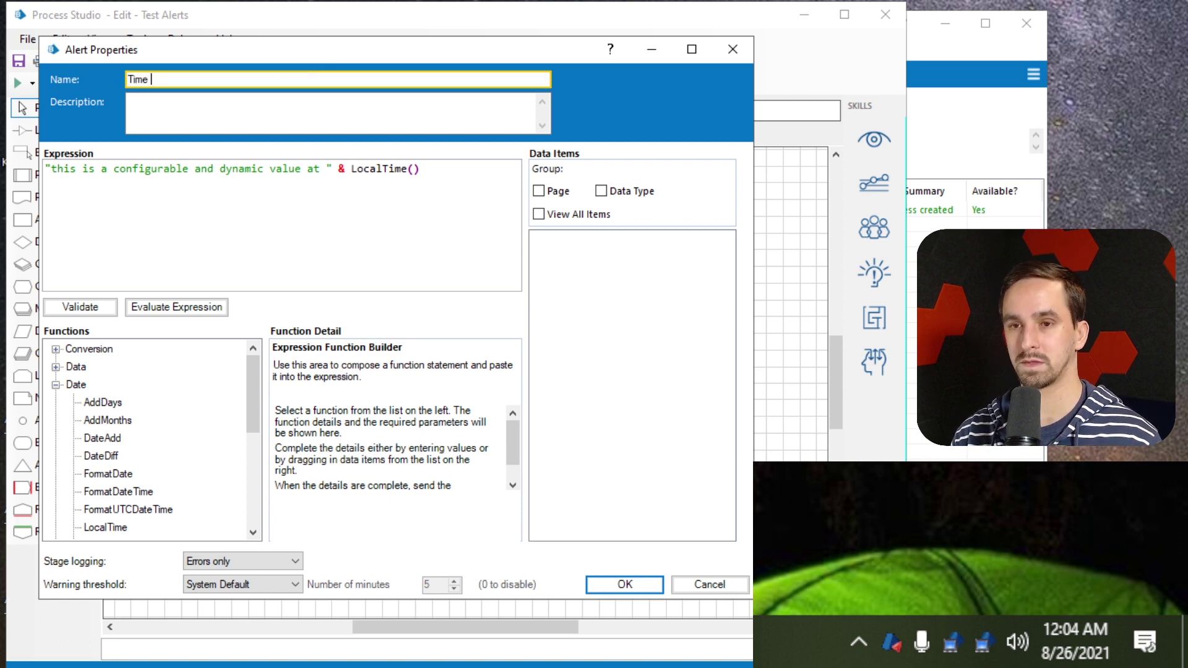
pyautogui.click(625, 584)
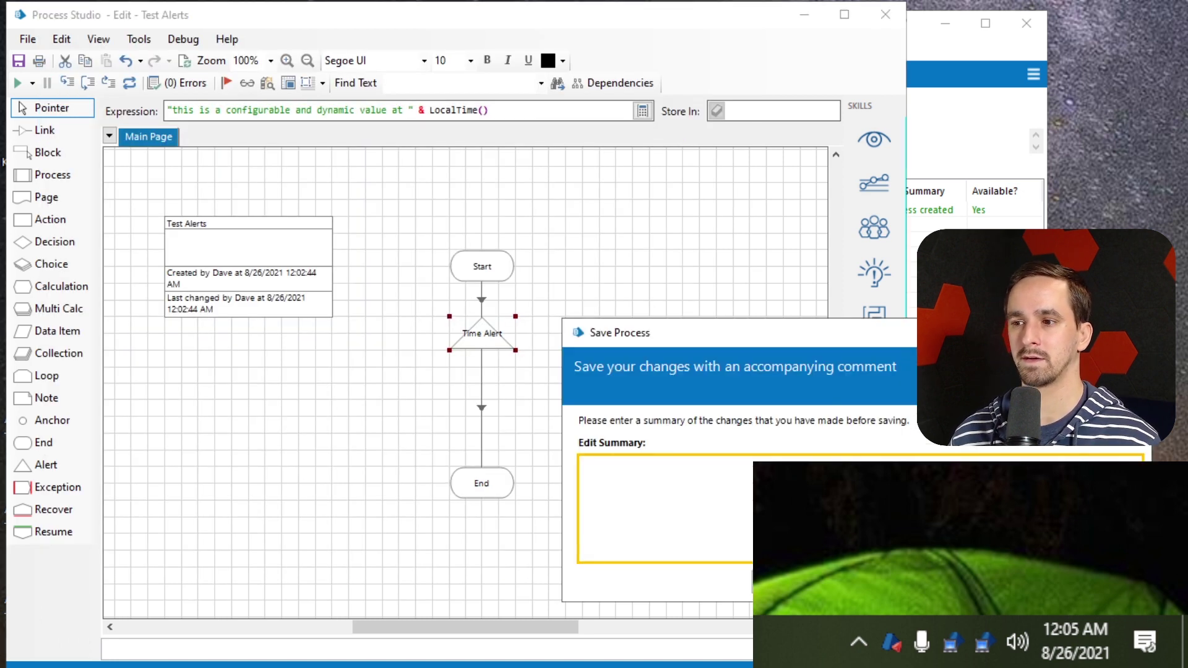
# Mark Test Alerts for publishing to Control Room in its process information
pyautogui.doubleClick(238, 254)
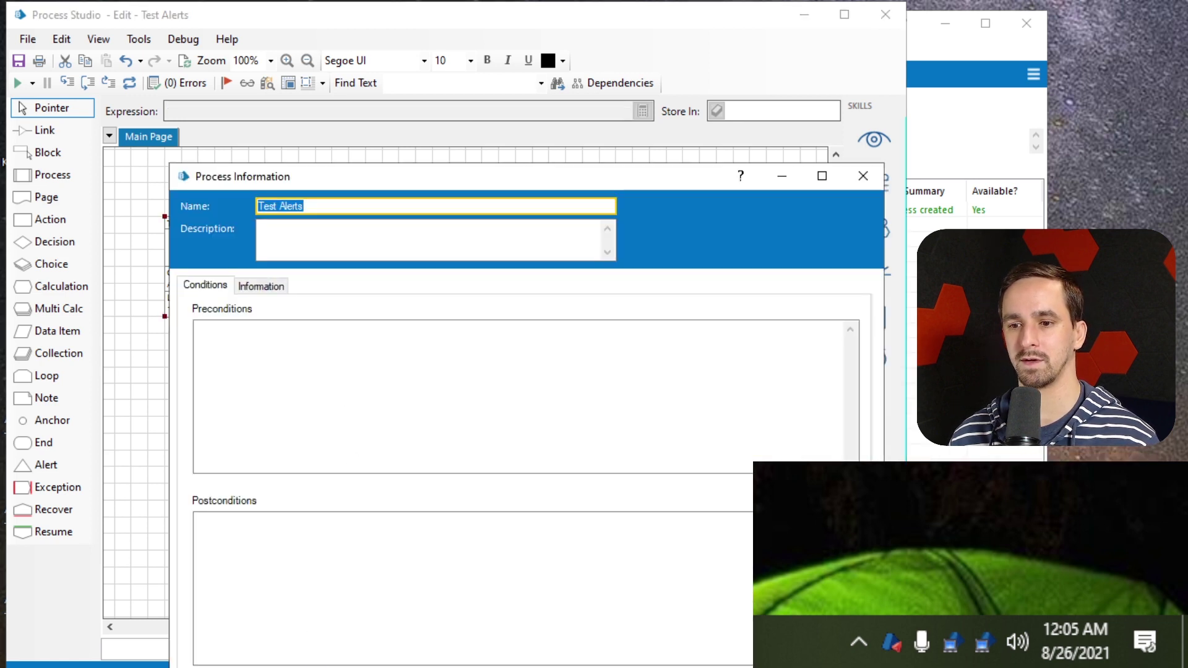
pyautogui.moveTo(506, 195); pyautogui.dragTo(434, 44)
pyautogui.click(159, 575)
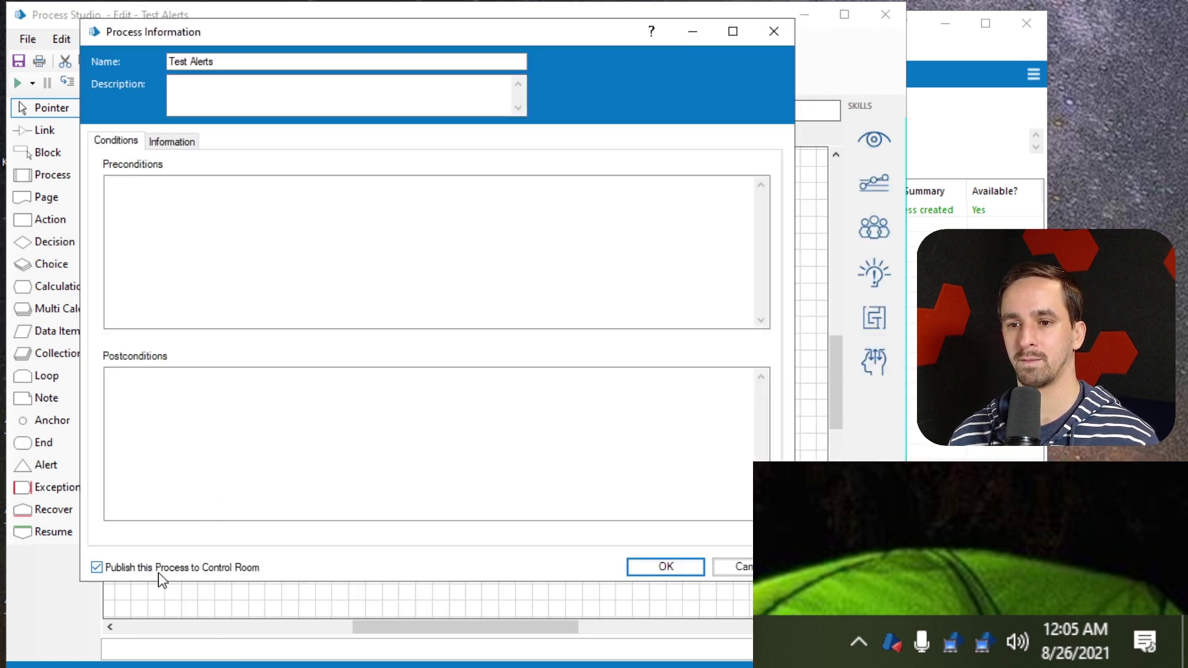
pyautogui.click(647, 577)
# Save the process without a comment and switch to the Control area
pyautogui.click(19, 60)
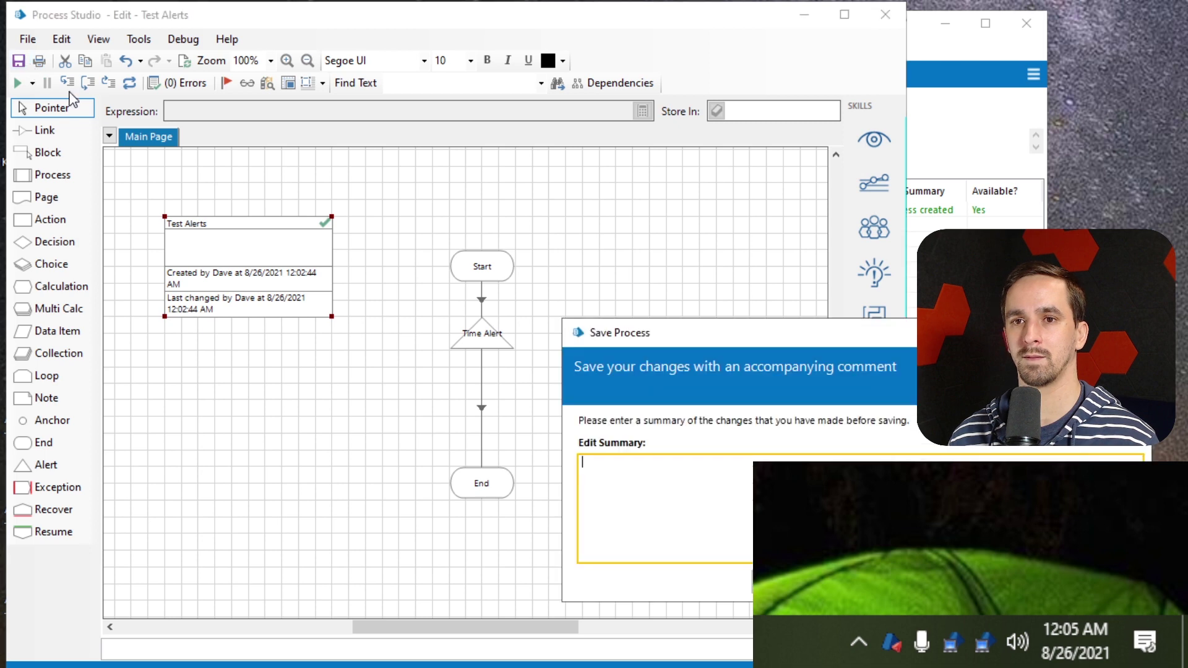
pyautogui.press('Return')
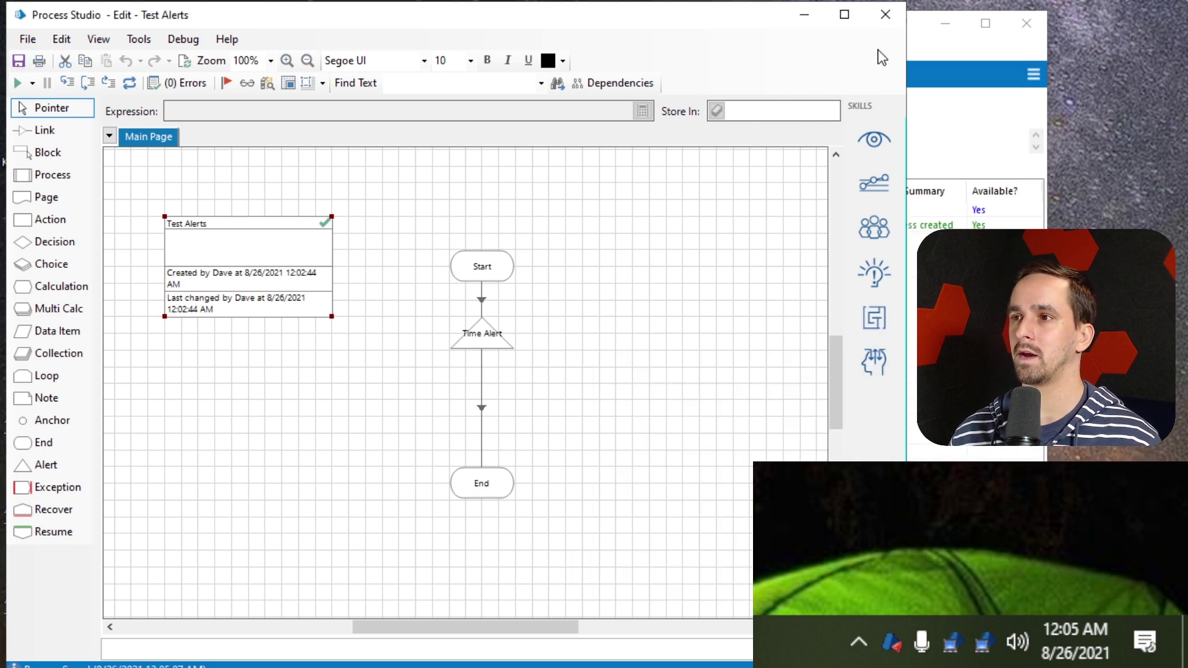
pyautogui.click(910, 26)
pyautogui.click(342, 52)
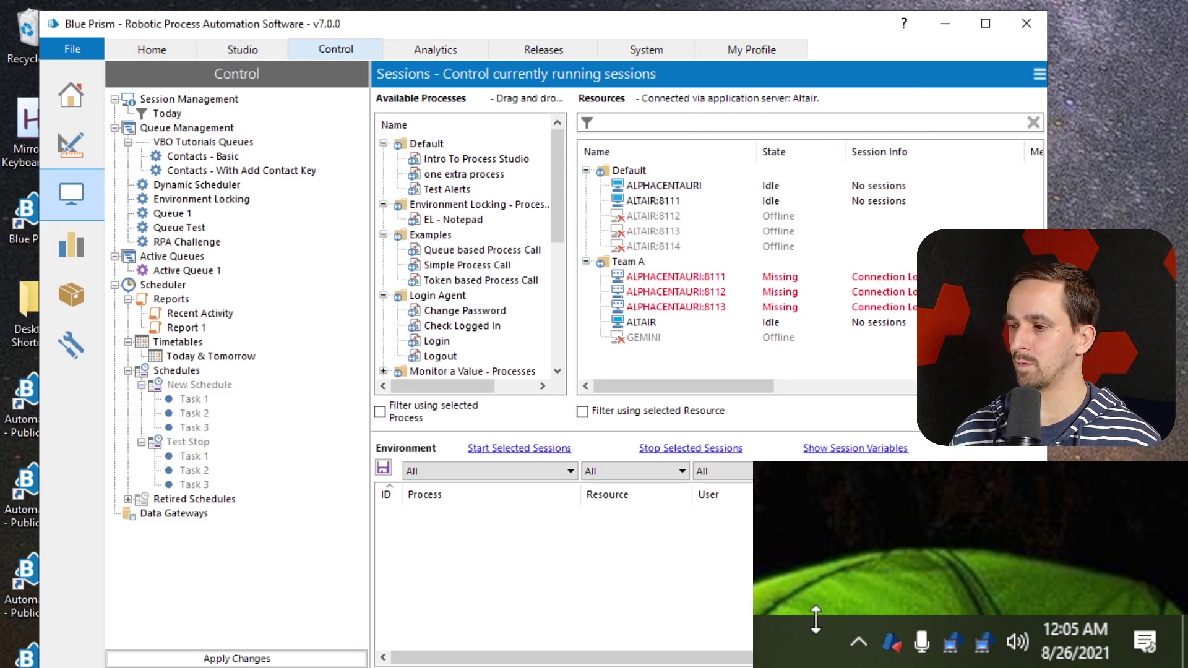
# Open Configure Alerts, select the EL - Notepad process, then cancel
pyautogui.rightClick(891, 644)
pyautogui.click(817, 602)
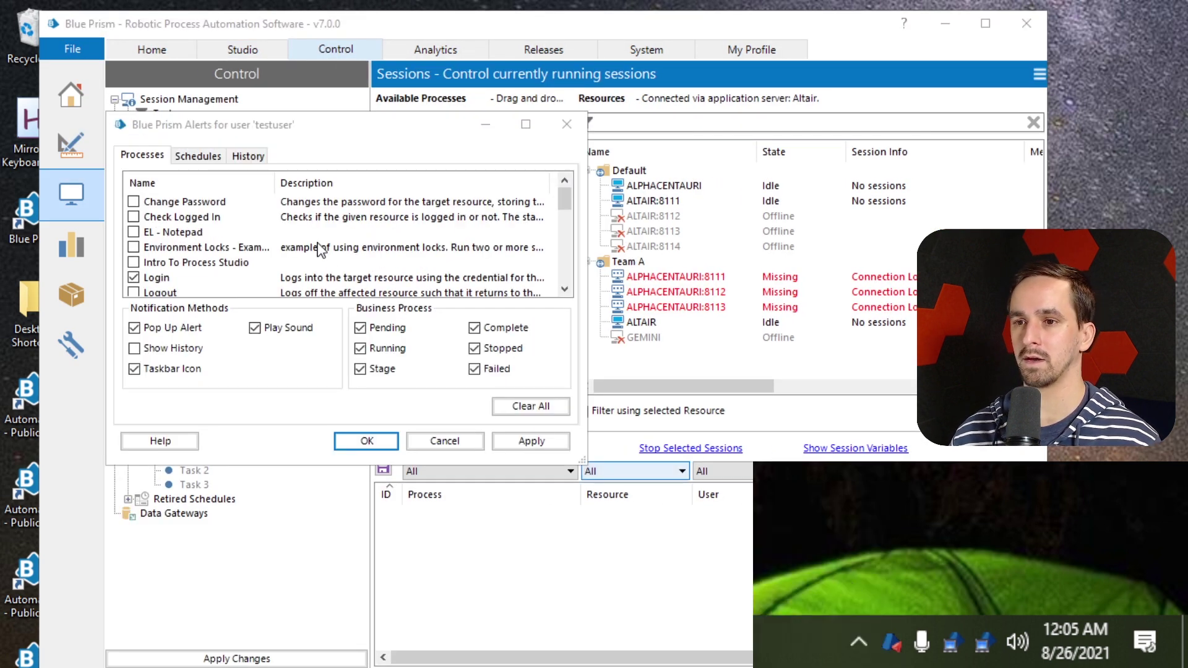
pyautogui.click(233, 232)
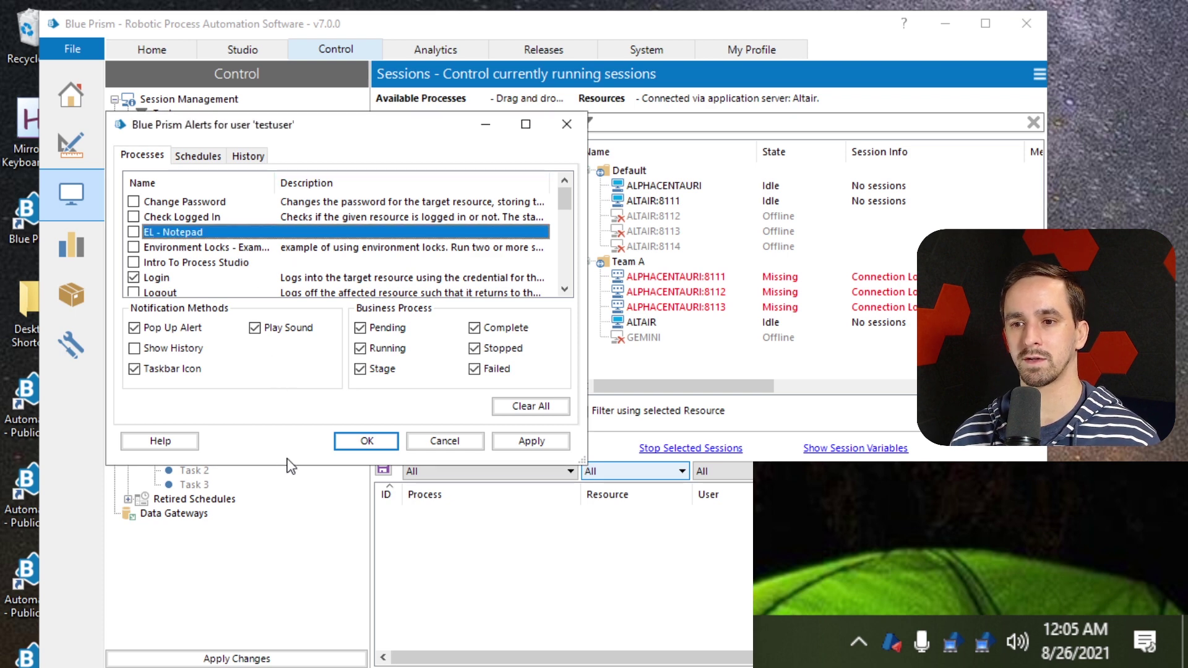
pyautogui.click(444, 441)
# Reopen alert configuration, enlarge the window, and subscribe to the Test Alerts process
pyautogui.rightClick(892, 643)
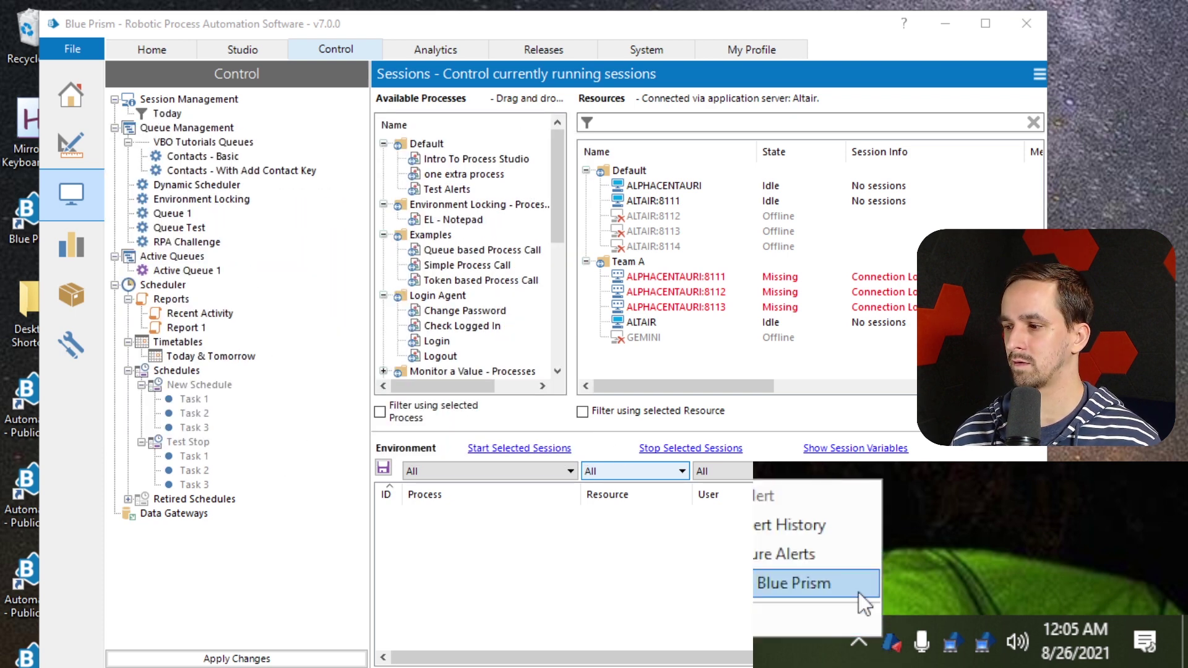
pyautogui.click(785, 553)
pyautogui.moveTo(761, 306); pyautogui.dragTo(260, 89)
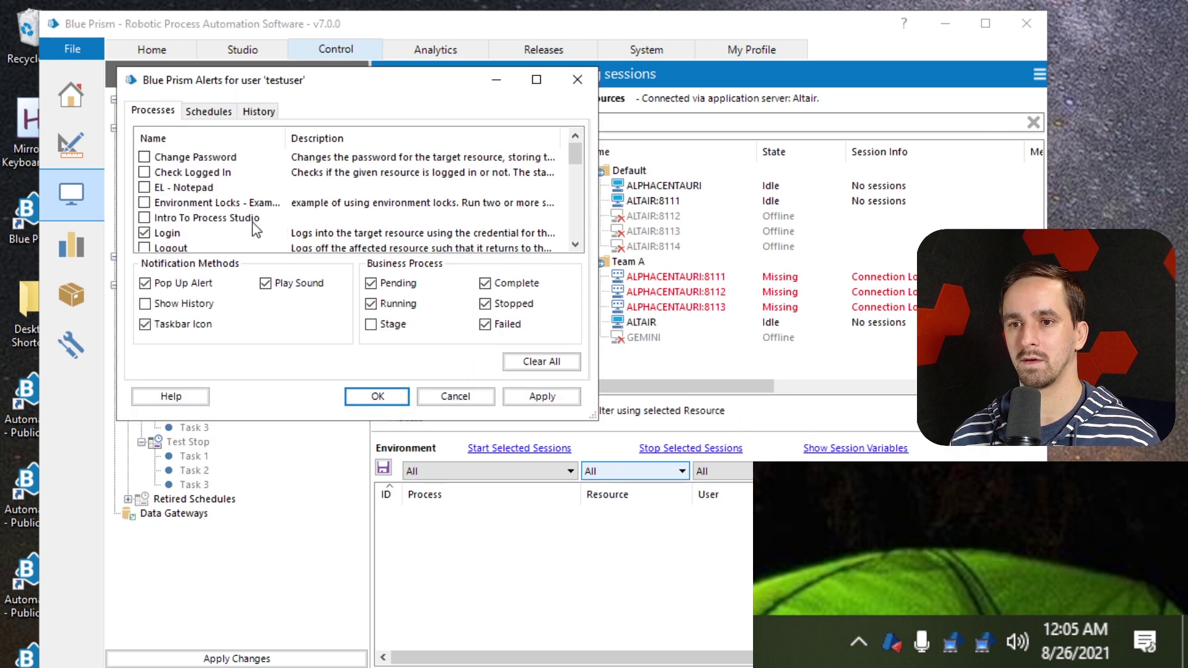
pyautogui.moveTo(409, 420); pyautogui.dragTo(371, 646)
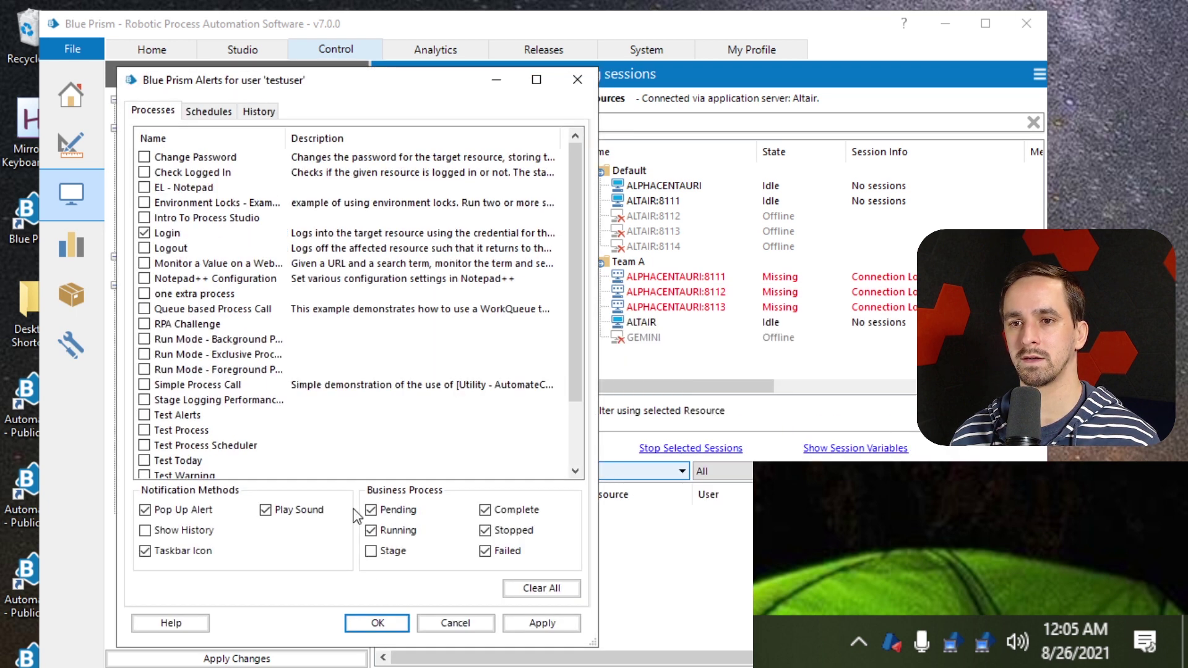
pyautogui.scroll(-1, 197, 272)
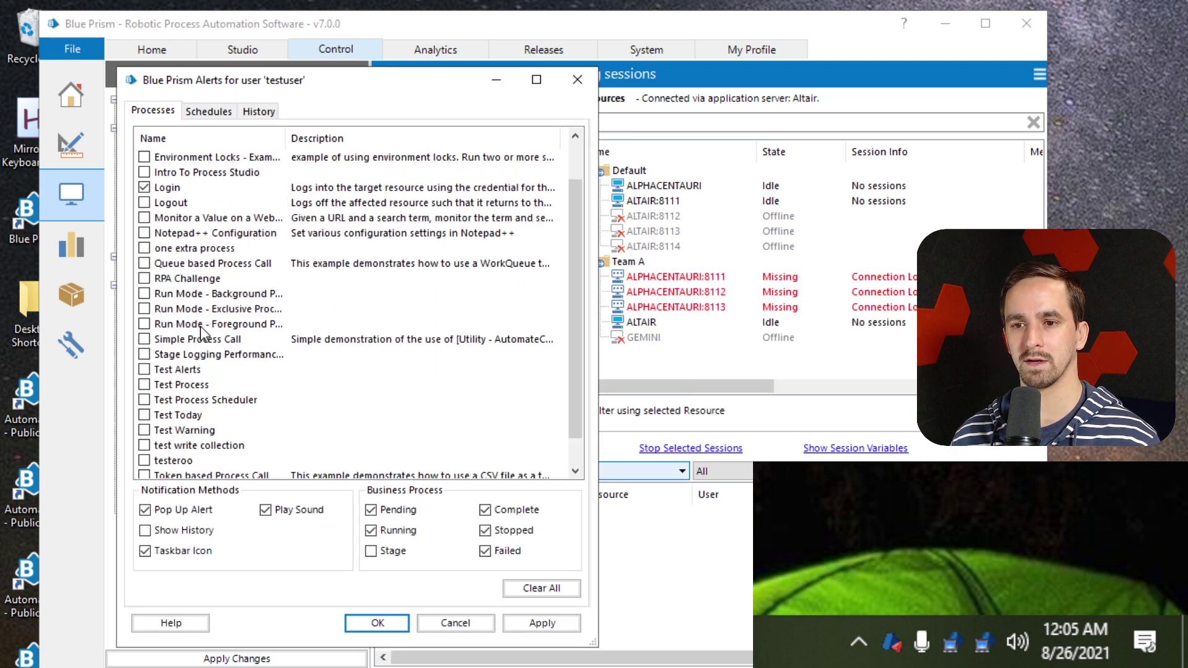
pyautogui.click(197, 371)
pyautogui.click(147, 371)
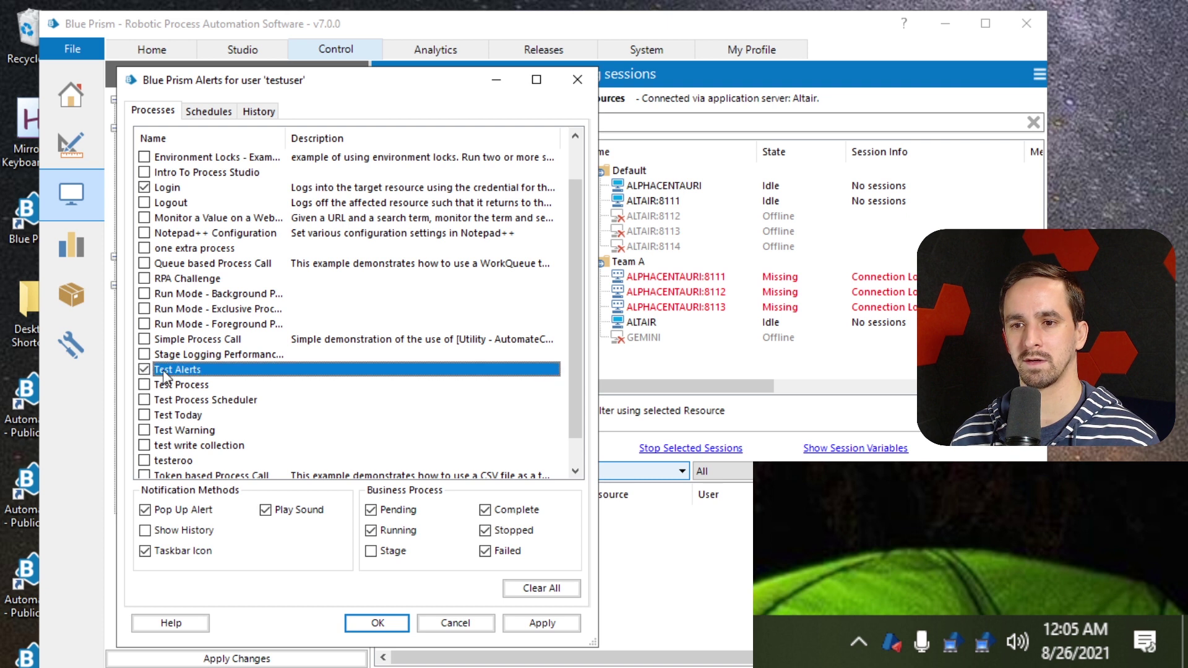
# Enable Stage alerts, disable other process event alerts and sound, and unsubscribe Login
pyautogui.click(371, 550)
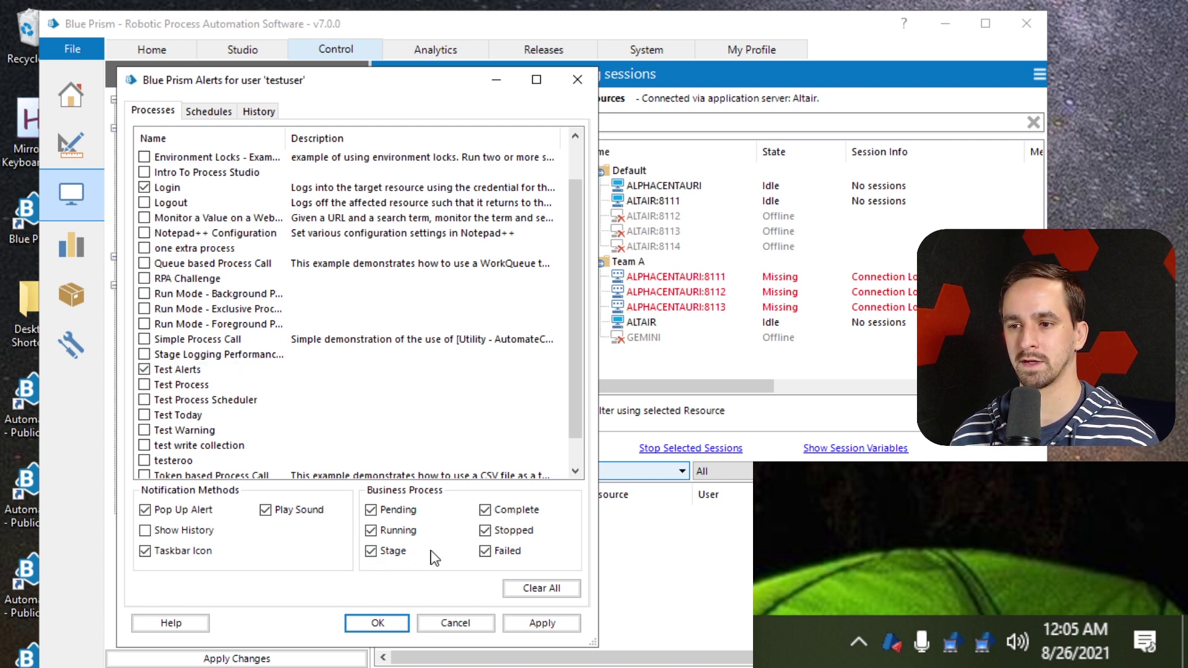
pyautogui.click(498, 551)
pyautogui.click(500, 530)
pyautogui.click(500, 510)
pyautogui.click(408, 510)
pyautogui.click(404, 532)
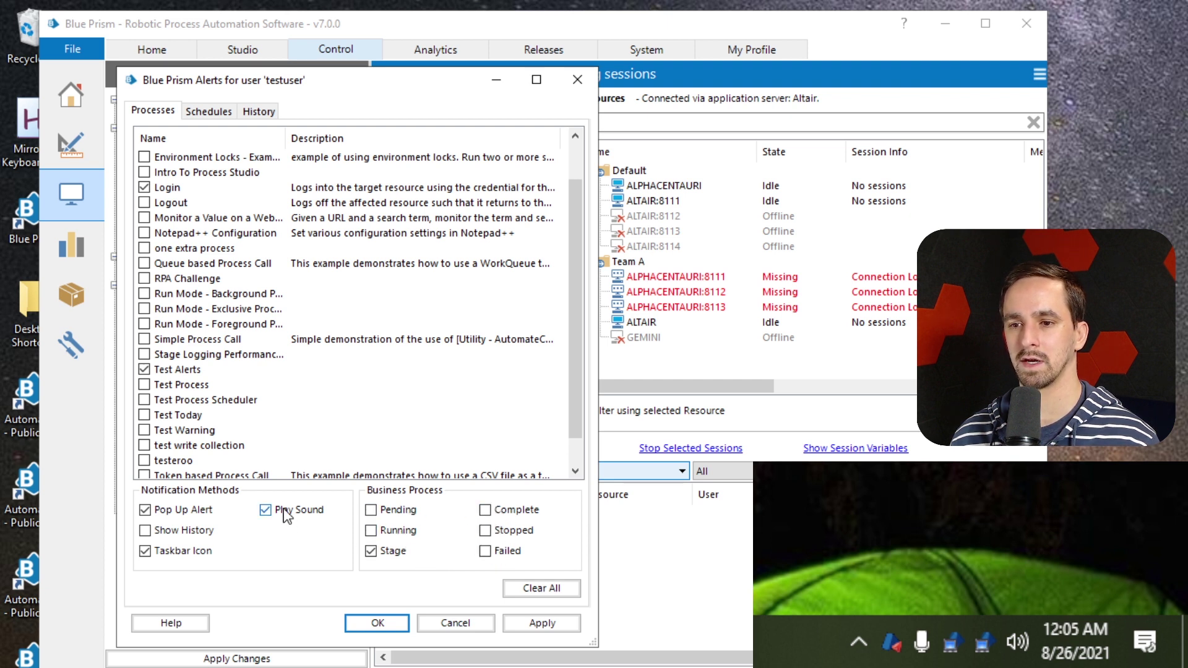
pyautogui.click(286, 513)
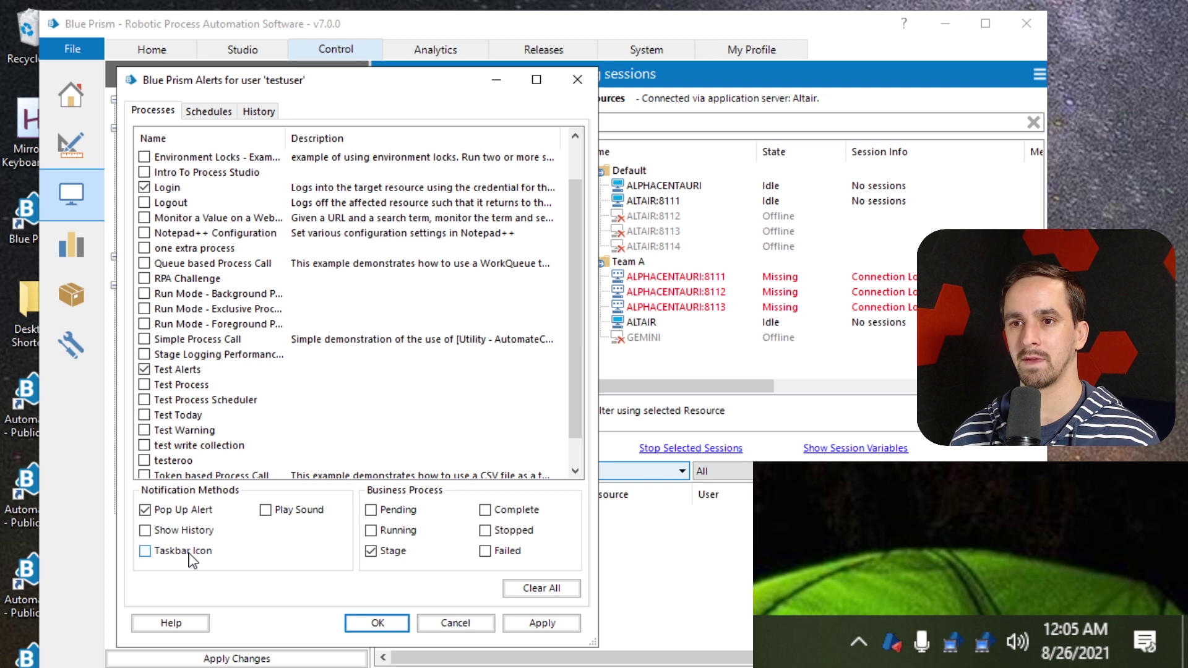
pyautogui.click(144, 187)
pyautogui.click(185, 369)
pyautogui.scroll(-1, 190, 405)
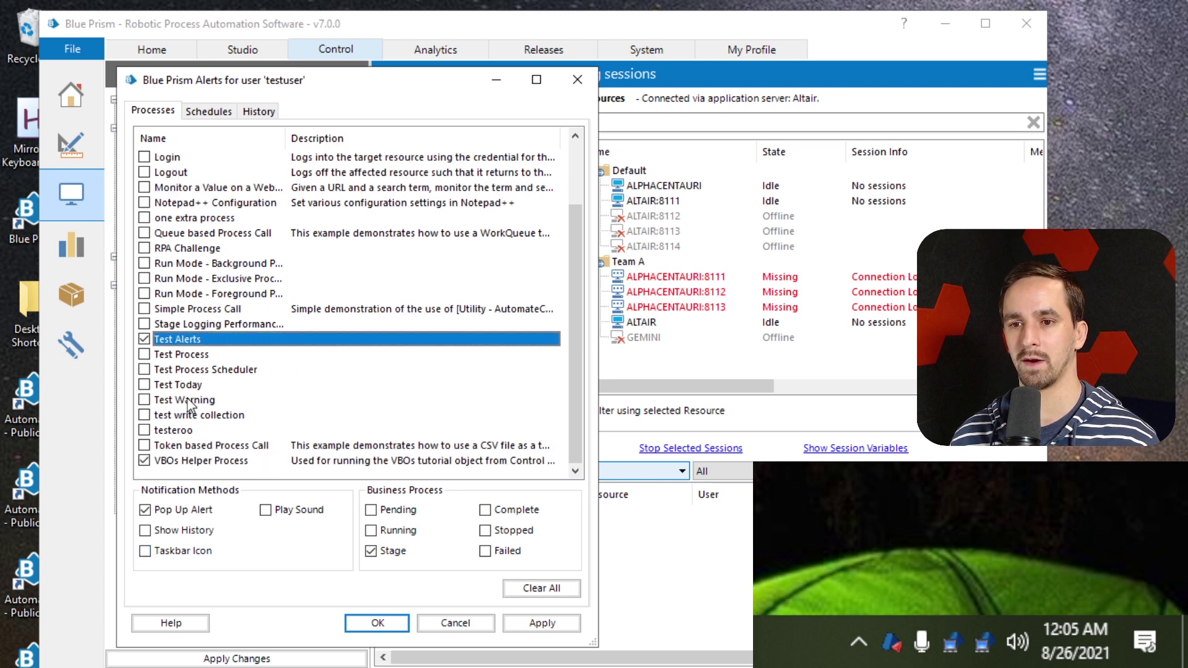
pyautogui.scroll(2, 210, 329)
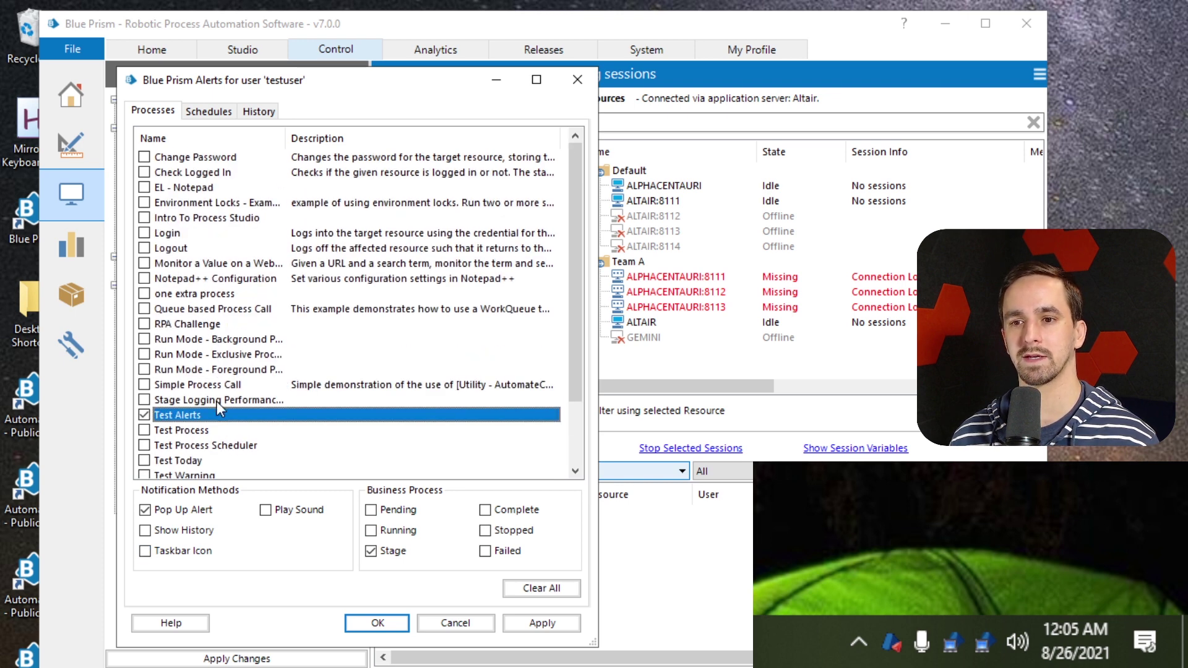
pyautogui.scroll(-2, 217, 403)
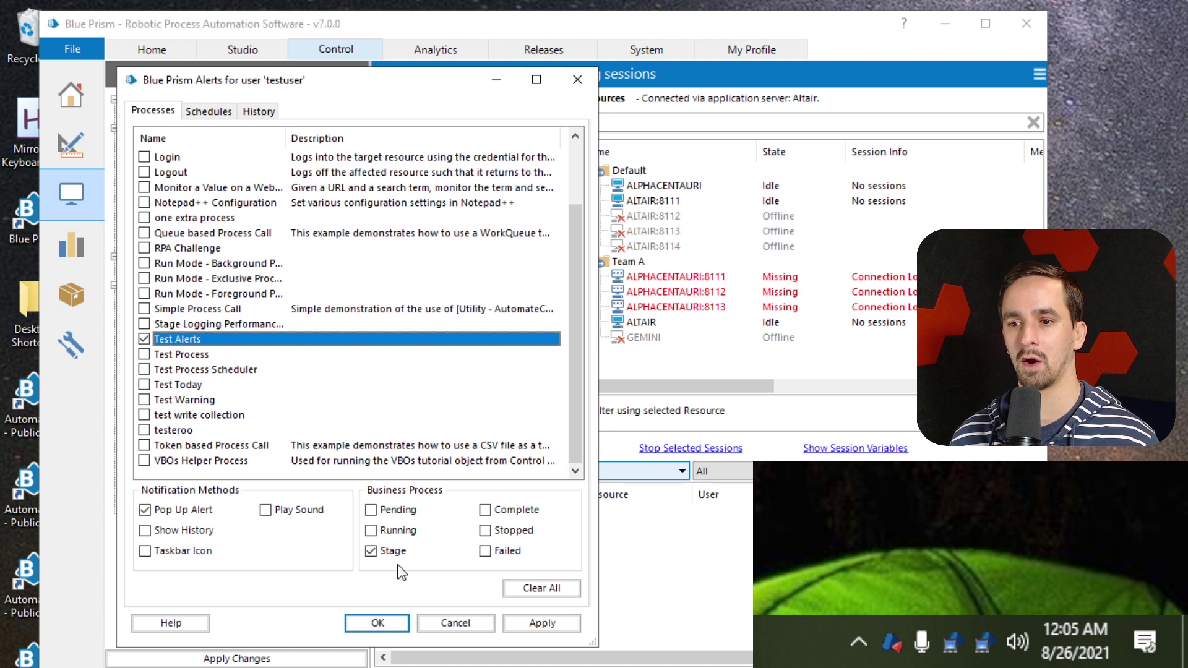
# Turn off all schedule and task alerts and pop-ups, then dismiss the missing notification method warning
pyautogui.click(213, 112)
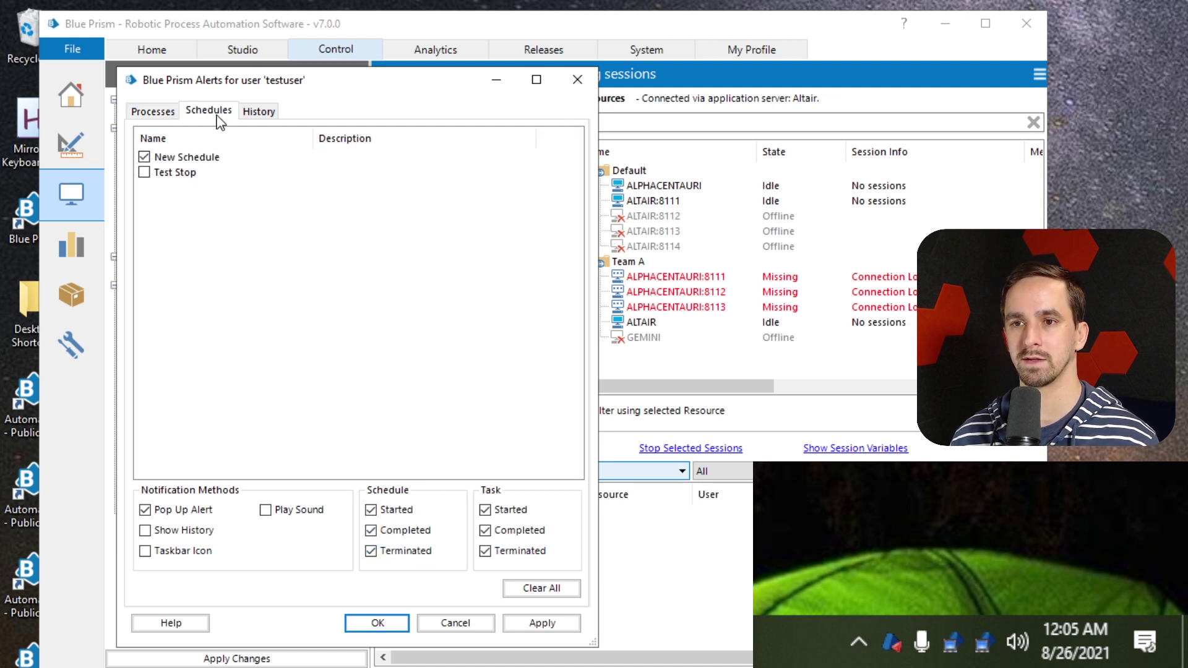
pyautogui.click(144, 157)
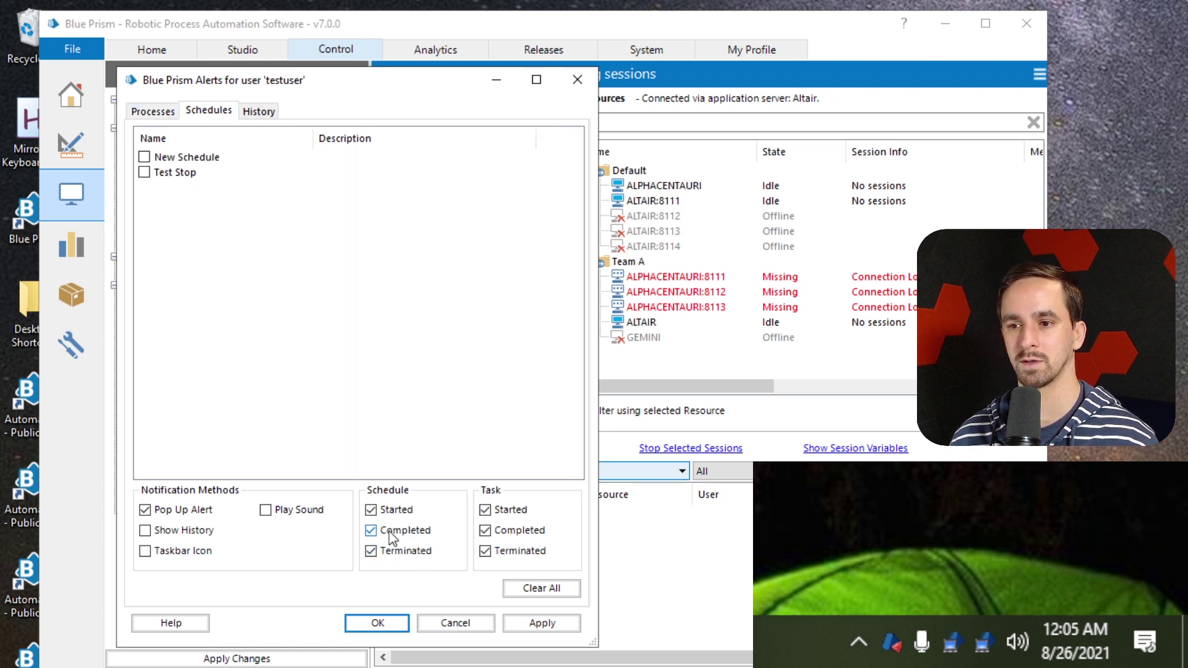
pyautogui.click(370, 530)
pyautogui.click(371, 509)
pyautogui.click(371, 551)
pyautogui.click(506, 557)
pyautogui.click(485, 530)
pyautogui.click(489, 509)
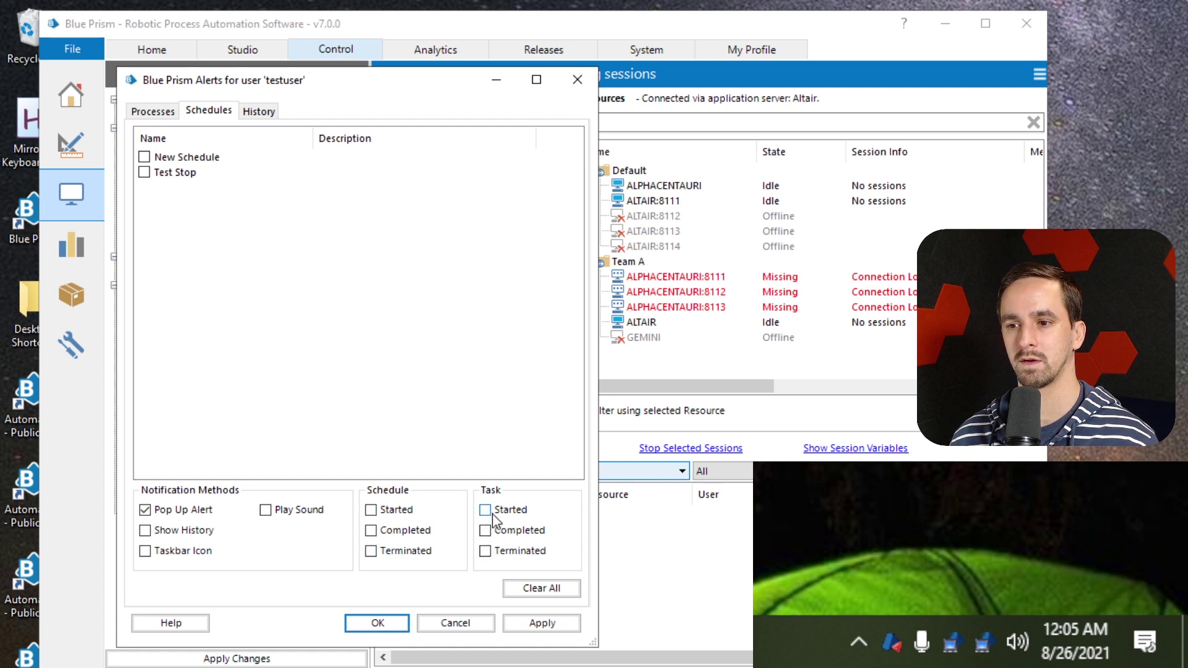
pyautogui.click(204, 511)
pyautogui.click(153, 111)
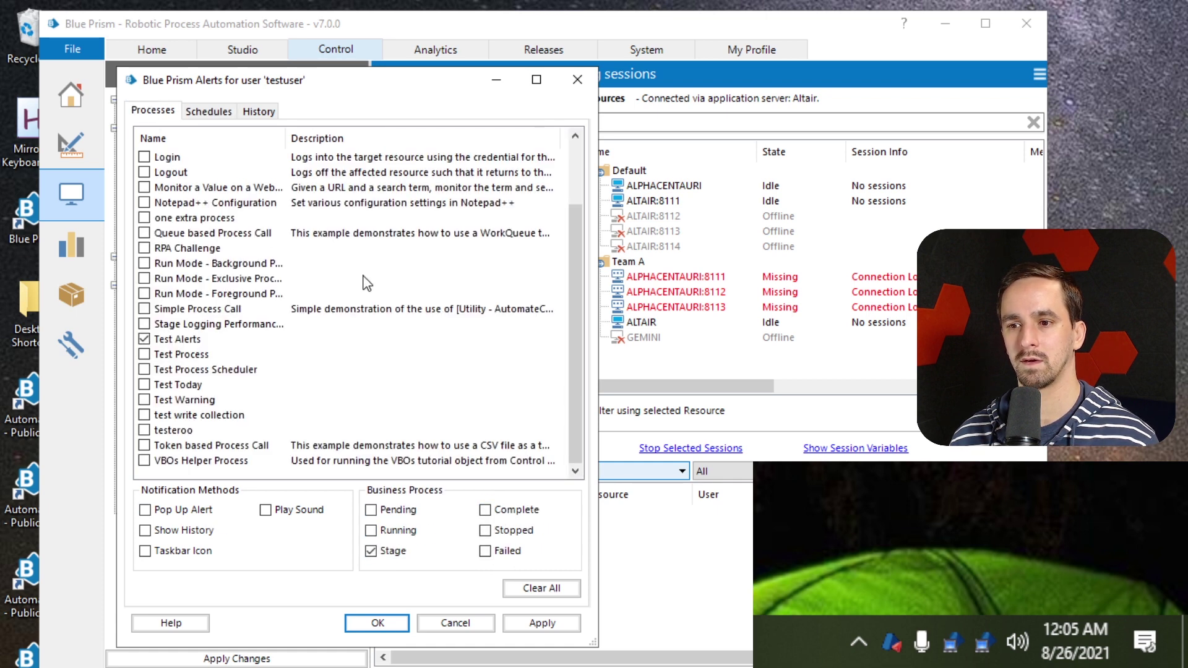
pyautogui.click(379, 624)
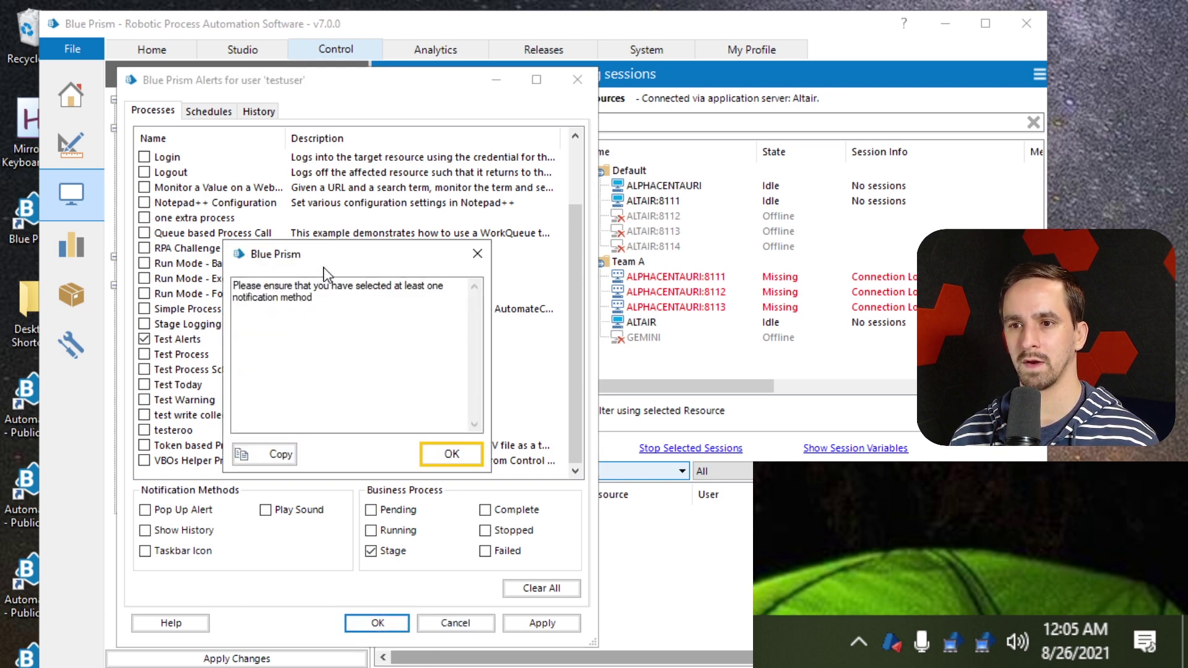
pyautogui.click(451, 455)
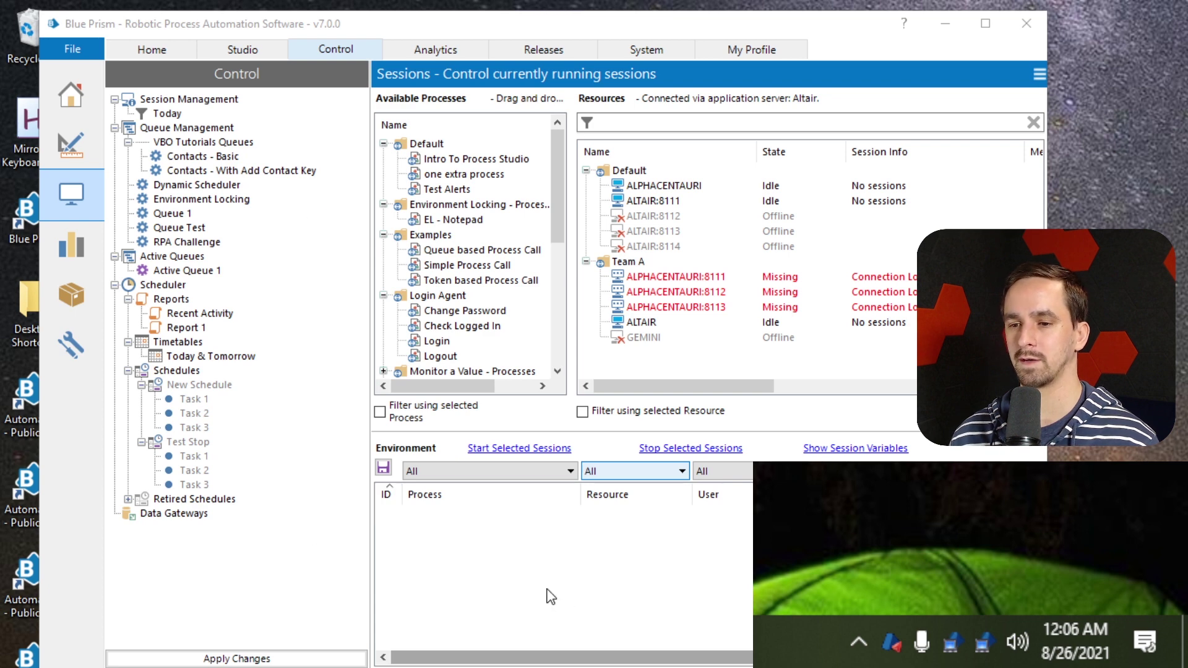
# Clear all alert subscriptions, then subscribe Test Alerts with pop-up notification
pyautogui.rightClick(894, 638)
pyautogui.click(845, 550)
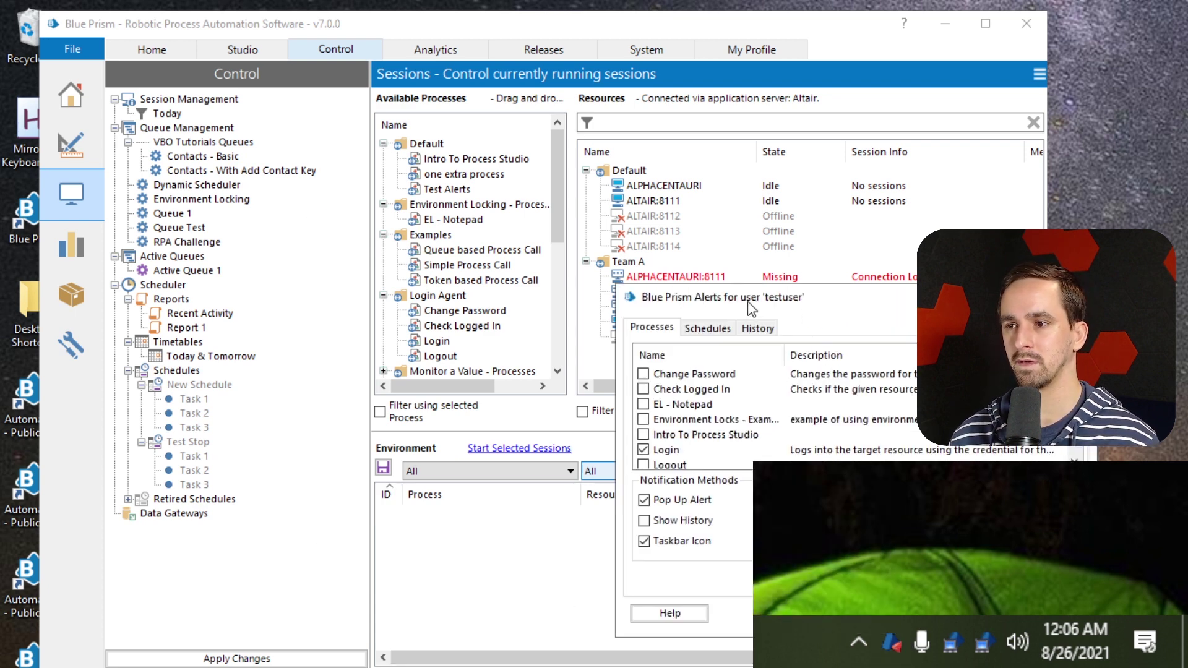
pyautogui.moveTo(748, 299); pyautogui.dragTo(281, 163)
pyautogui.click(569, 441)
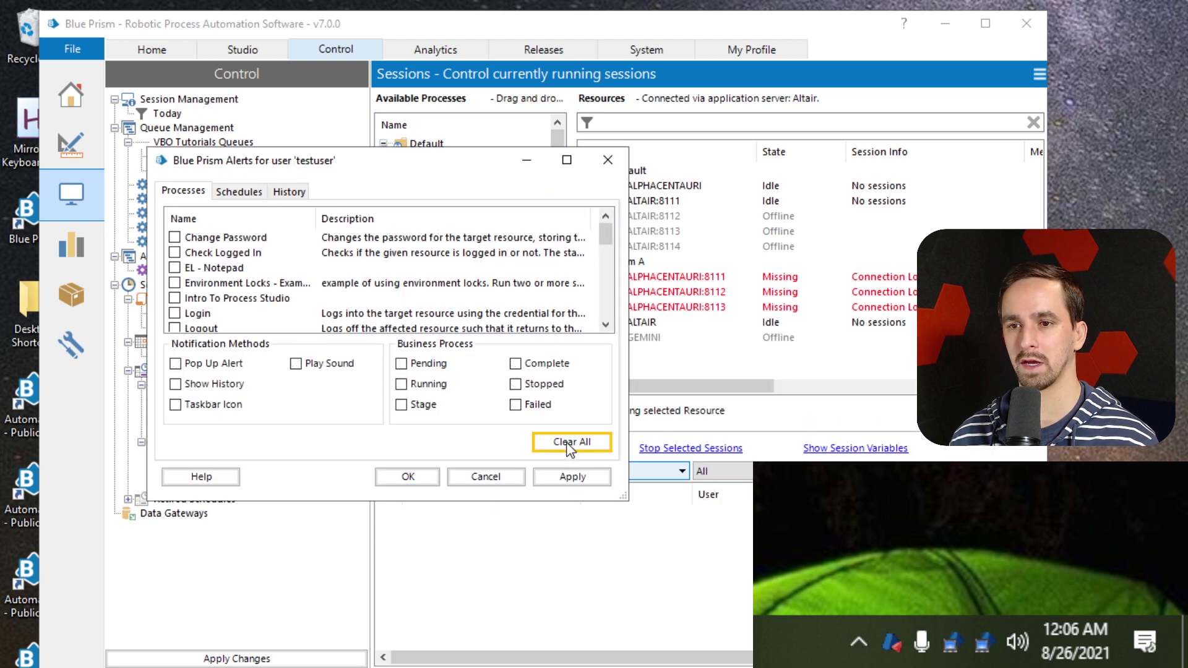
pyautogui.moveTo(330, 149); pyautogui.dragTo(329, 49)
pyautogui.scroll(-2, 254, 224)
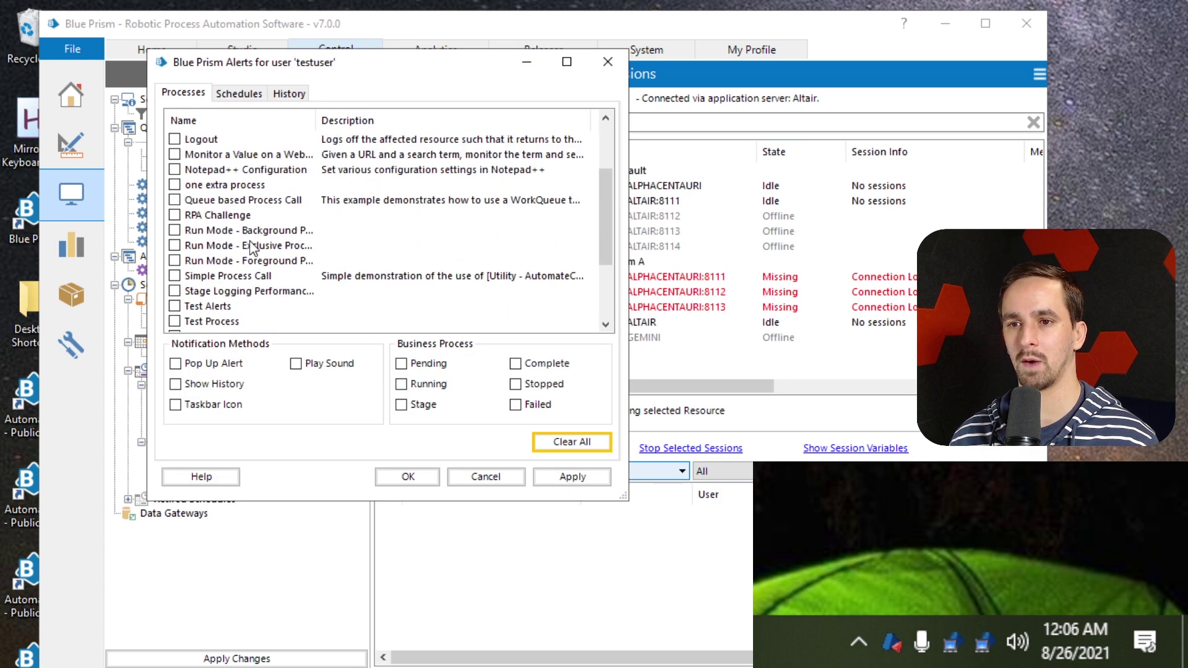
pyautogui.click(175, 306)
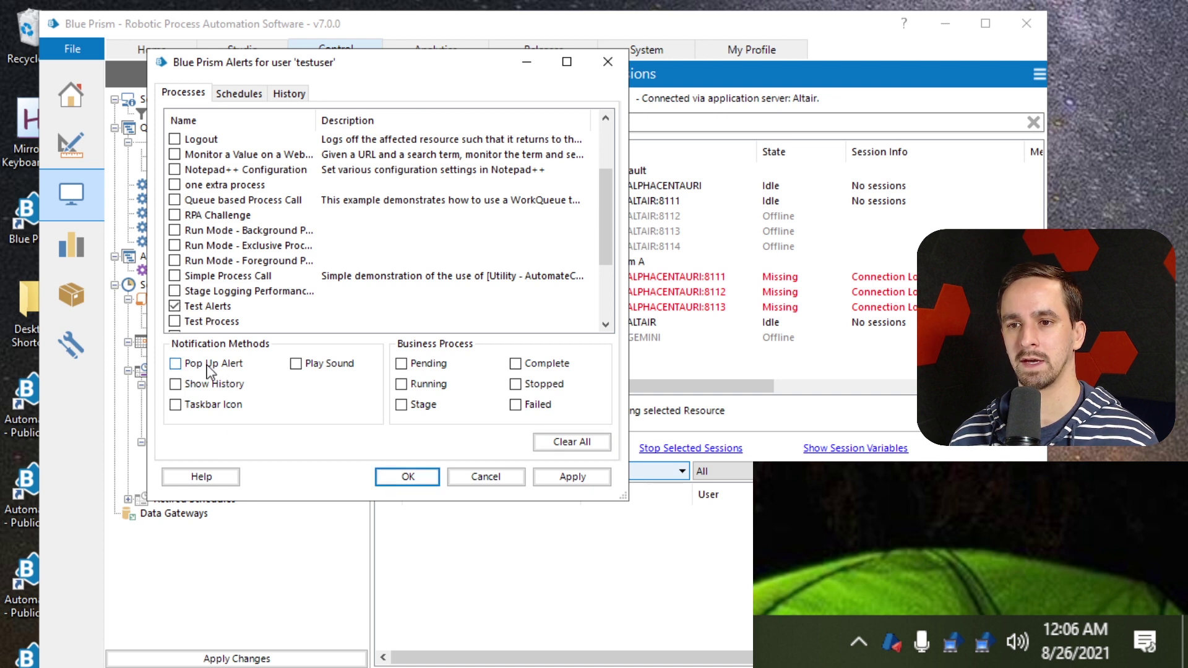
pyautogui.click(197, 365)
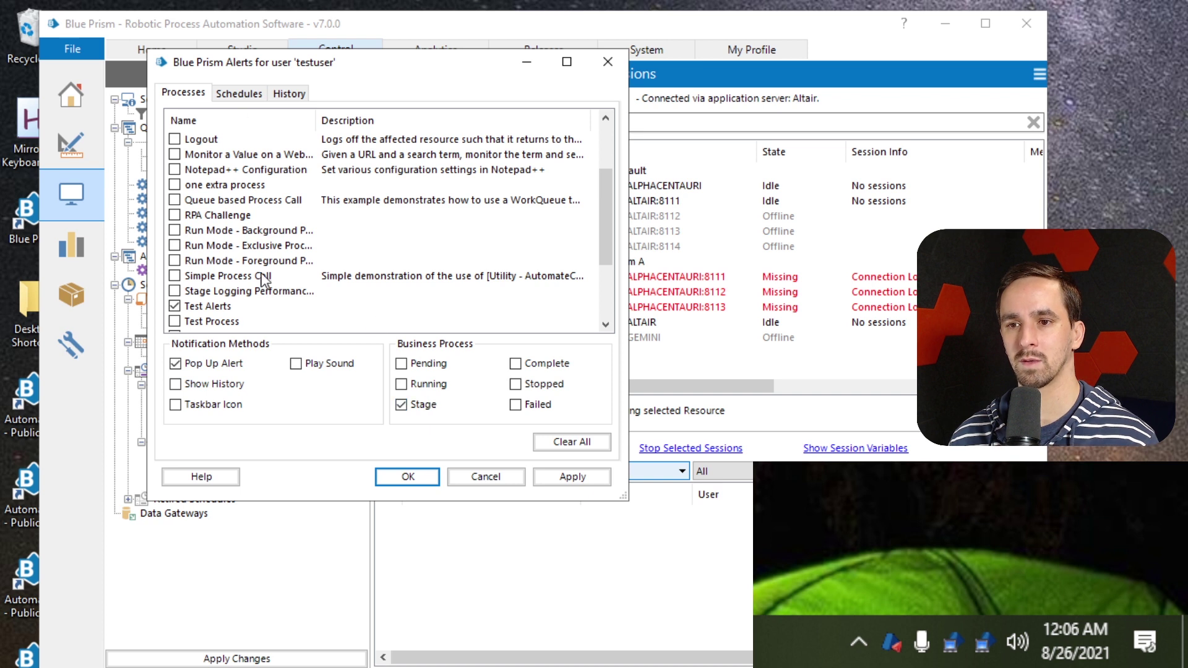
# Clear all schedule and task alerts on the Schedules tab
pyautogui.click(238, 93)
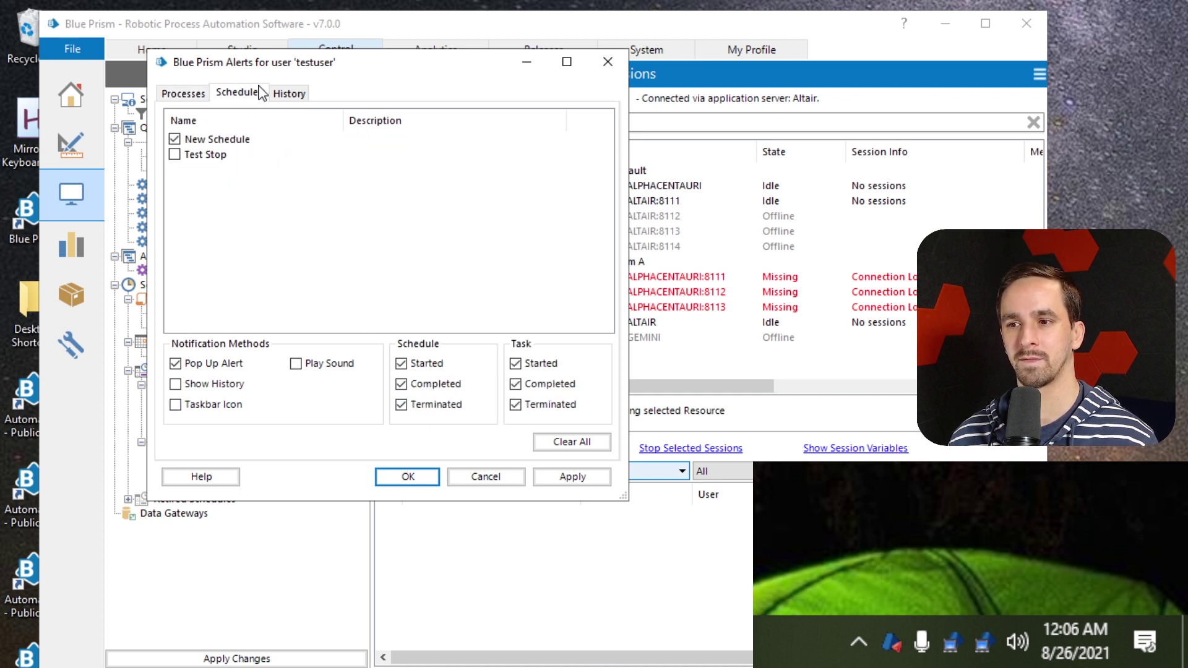
pyautogui.click(570, 442)
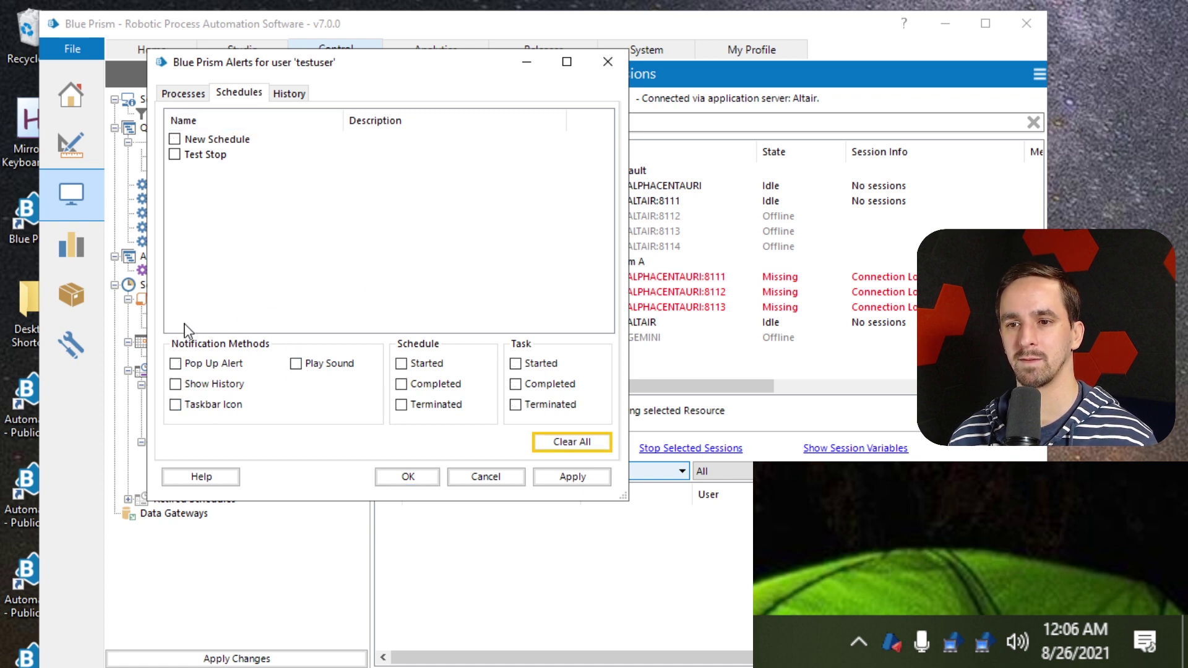
pyautogui.click(183, 93)
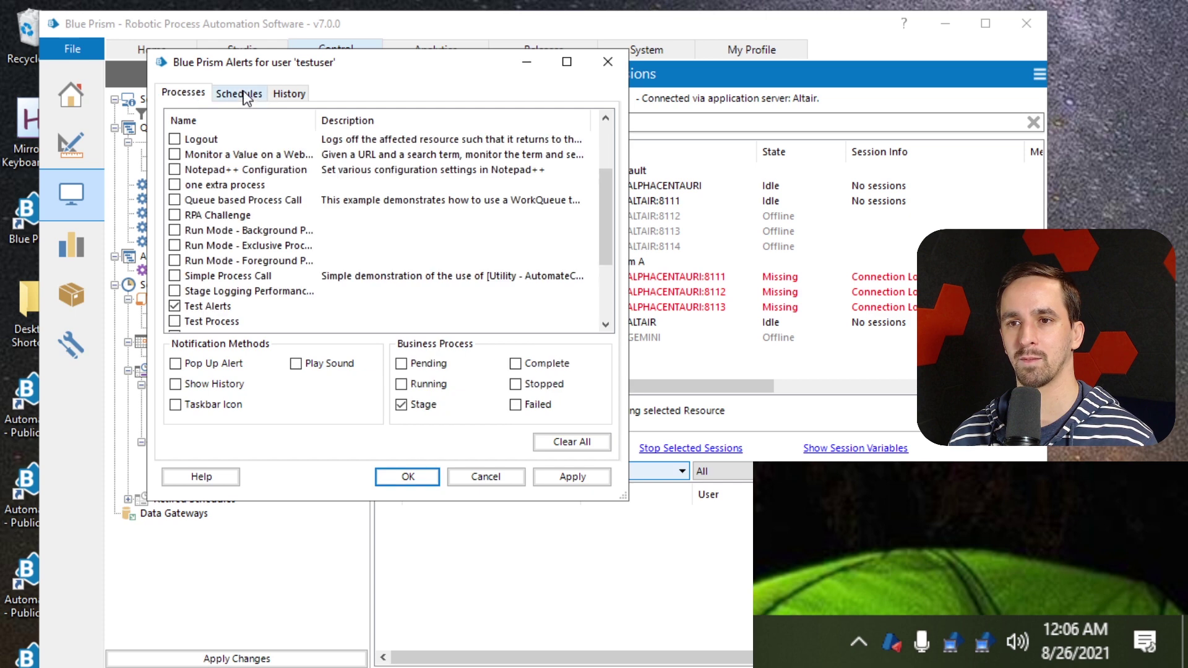
pyautogui.click(242, 94)
pyautogui.click(192, 94)
pyautogui.click(232, 94)
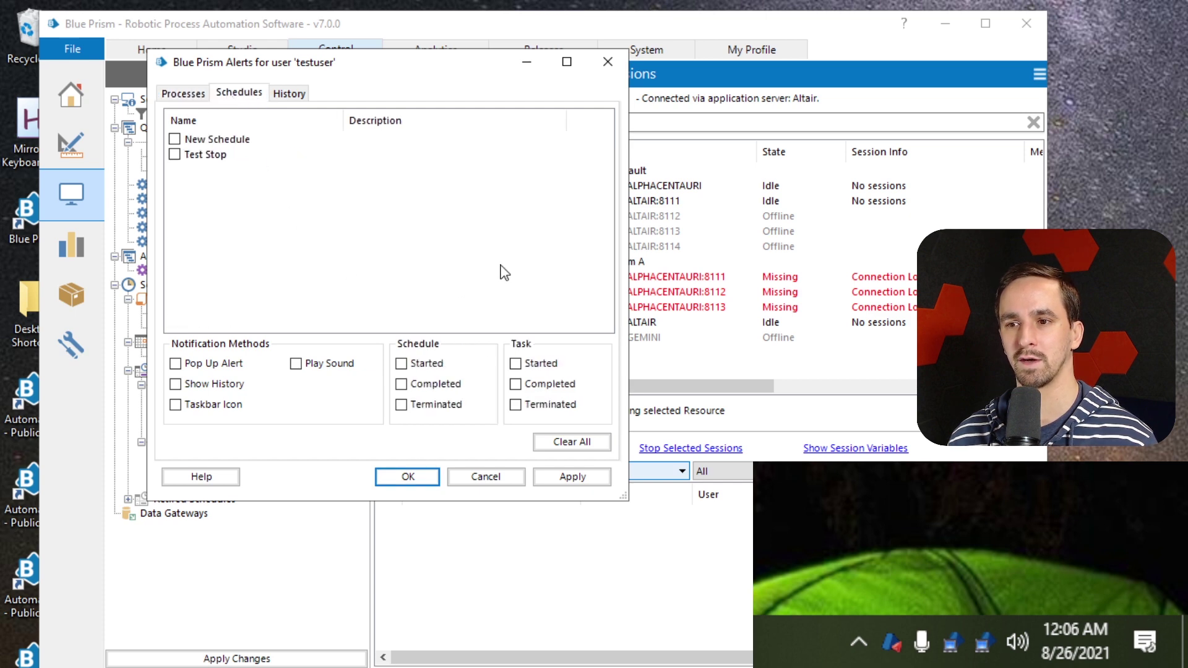
pyautogui.click(183, 93)
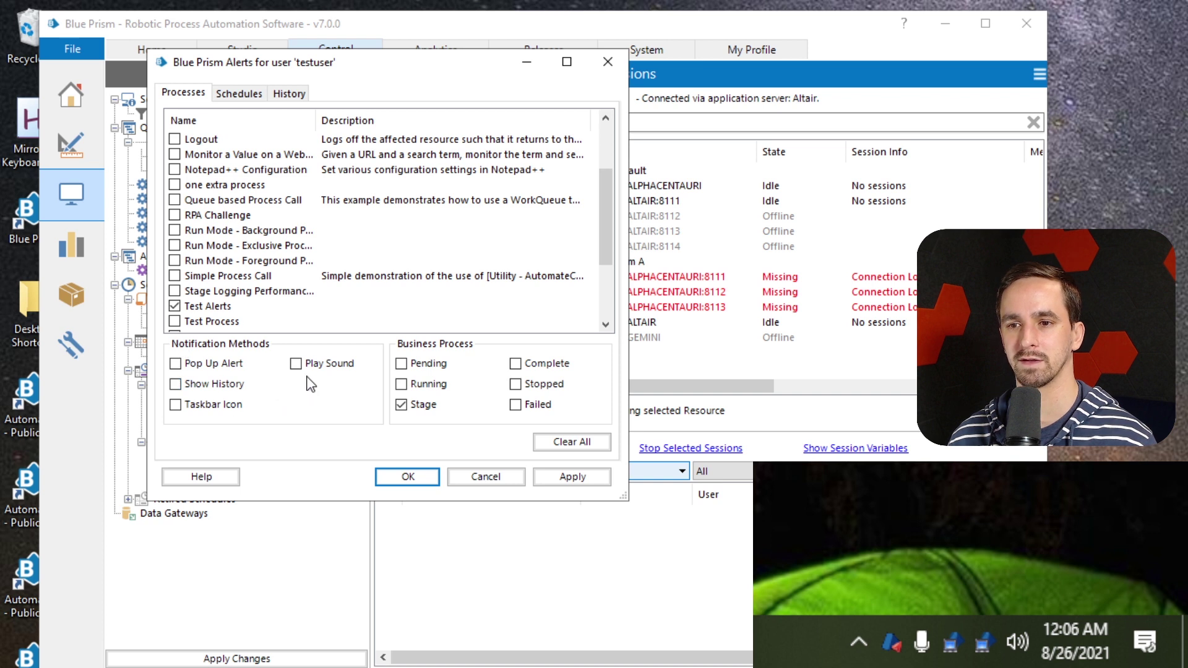
# Re-enable Pop Up Alert, add Running events for Test Alerts, and save
pyautogui.click(203, 365)
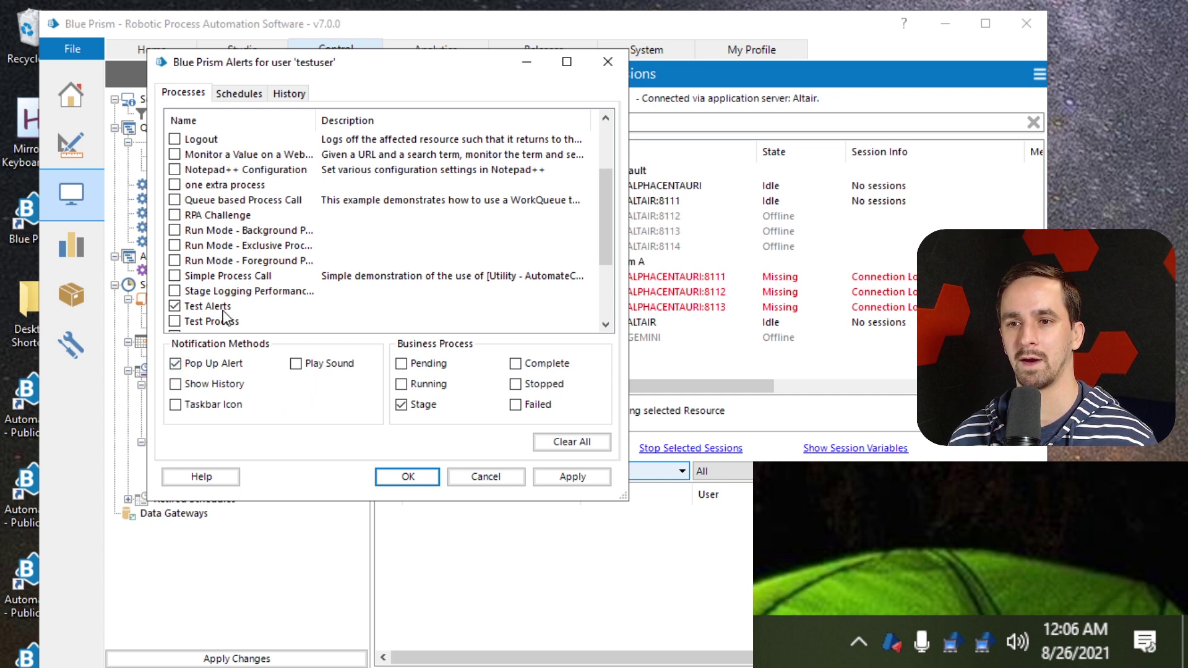
pyautogui.click(198, 310)
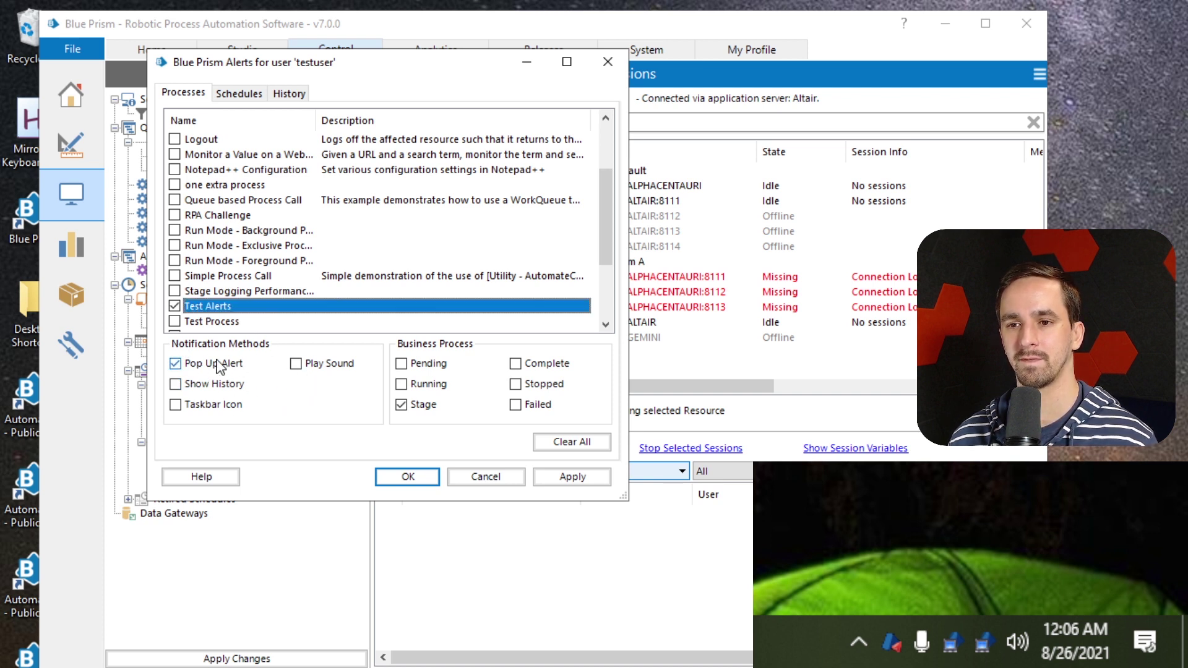
pyautogui.click(400, 383)
pyautogui.click(406, 477)
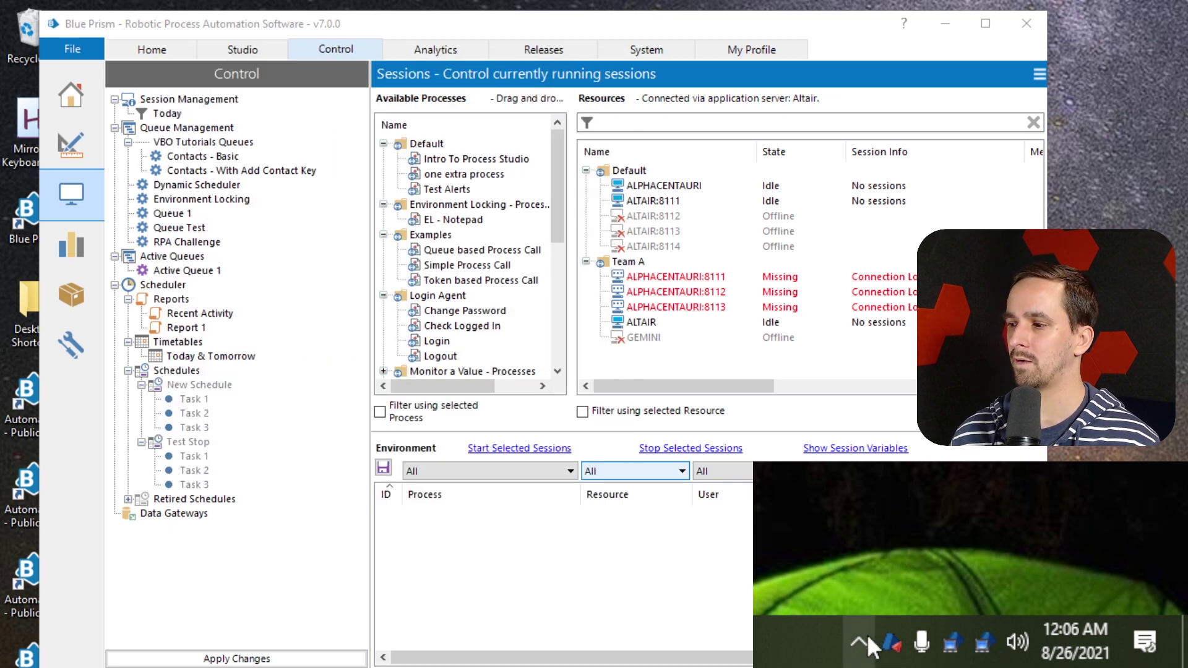
# Create and start Test Alerts session 903 on ALPHACENTAURI, then open History from its pop-up
pyautogui.click(489, 265)
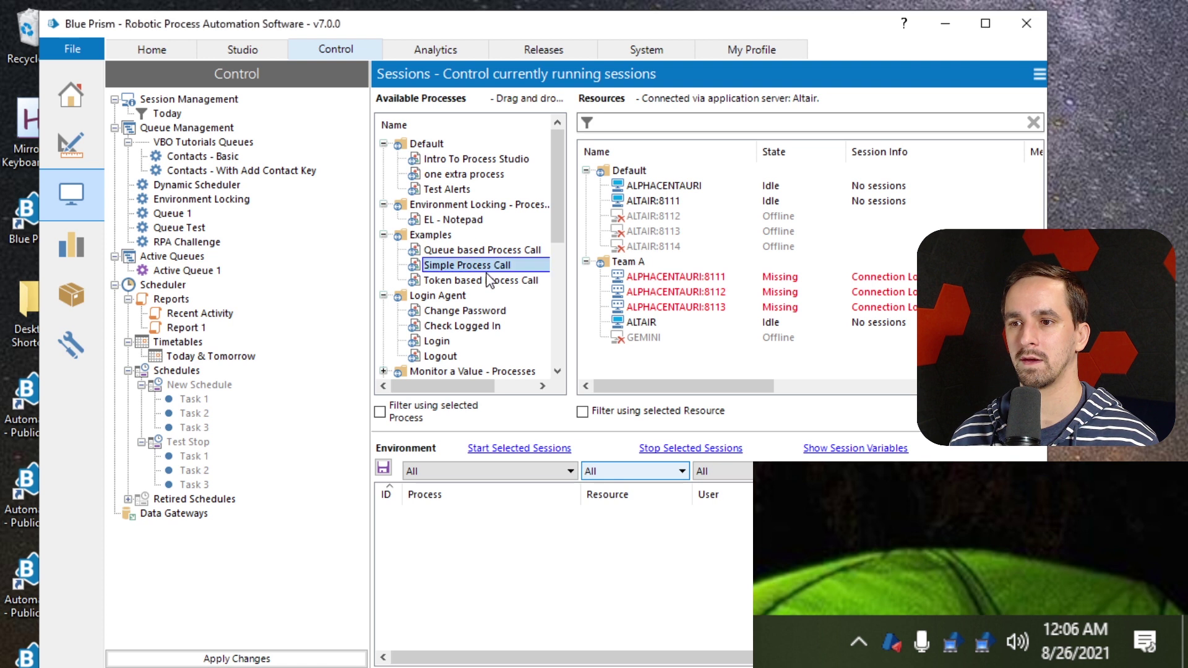
pyautogui.moveTo(484, 189); pyautogui.dragTo(677, 188)
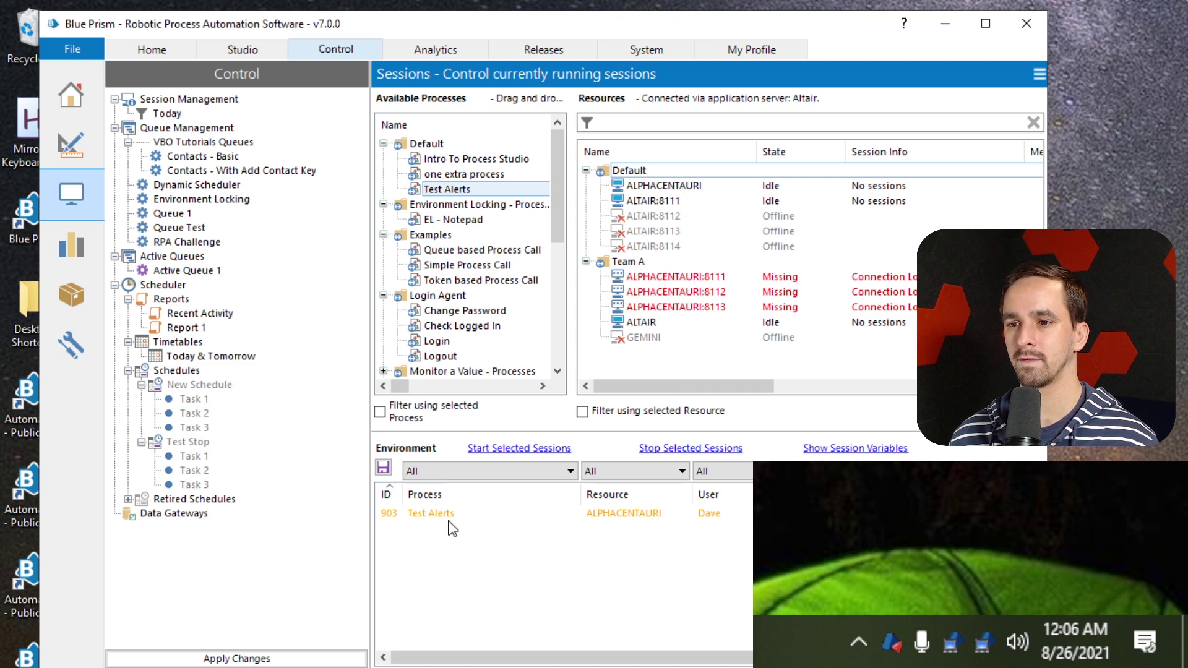
pyautogui.click(449, 514)
pyautogui.click(524, 448)
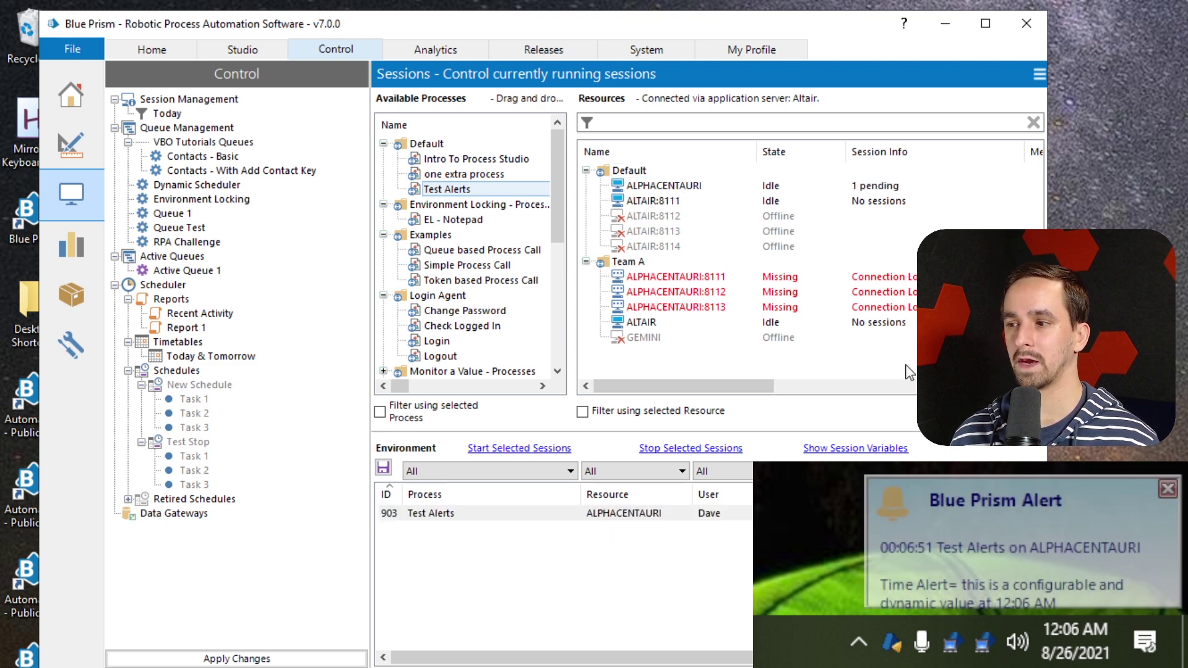
pyautogui.click(1012, 584)
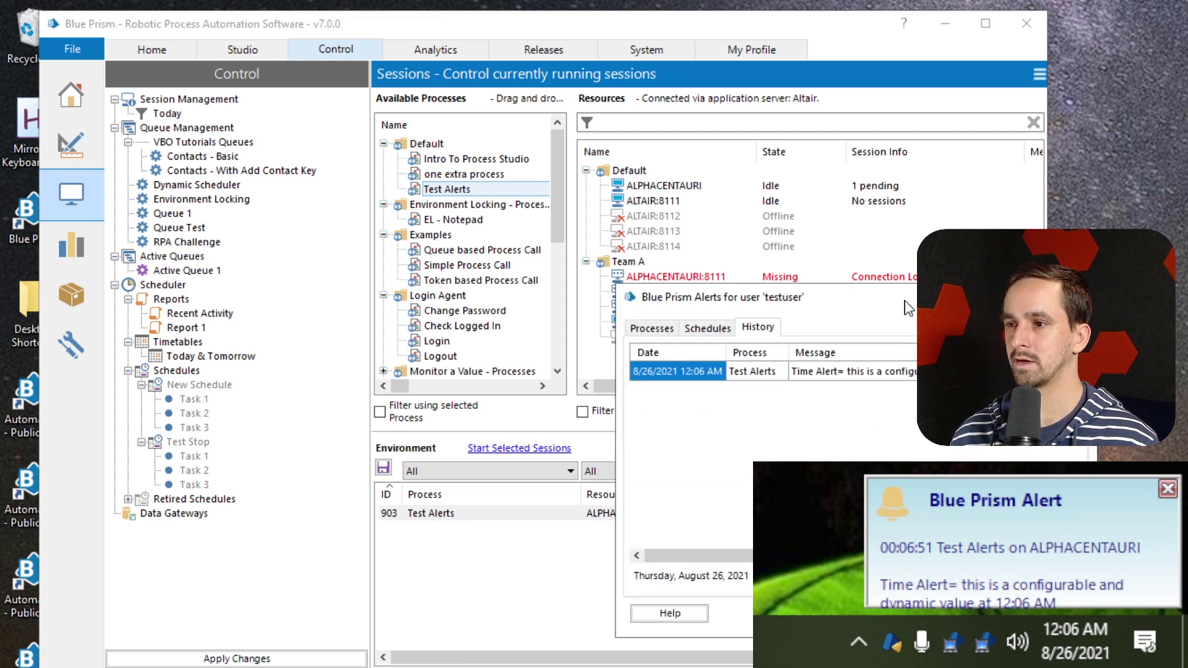
# Move and widen the Alerts History window and select the Time Alert message
pyautogui.moveTo(908, 307); pyautogui.dragTo(412, 150)
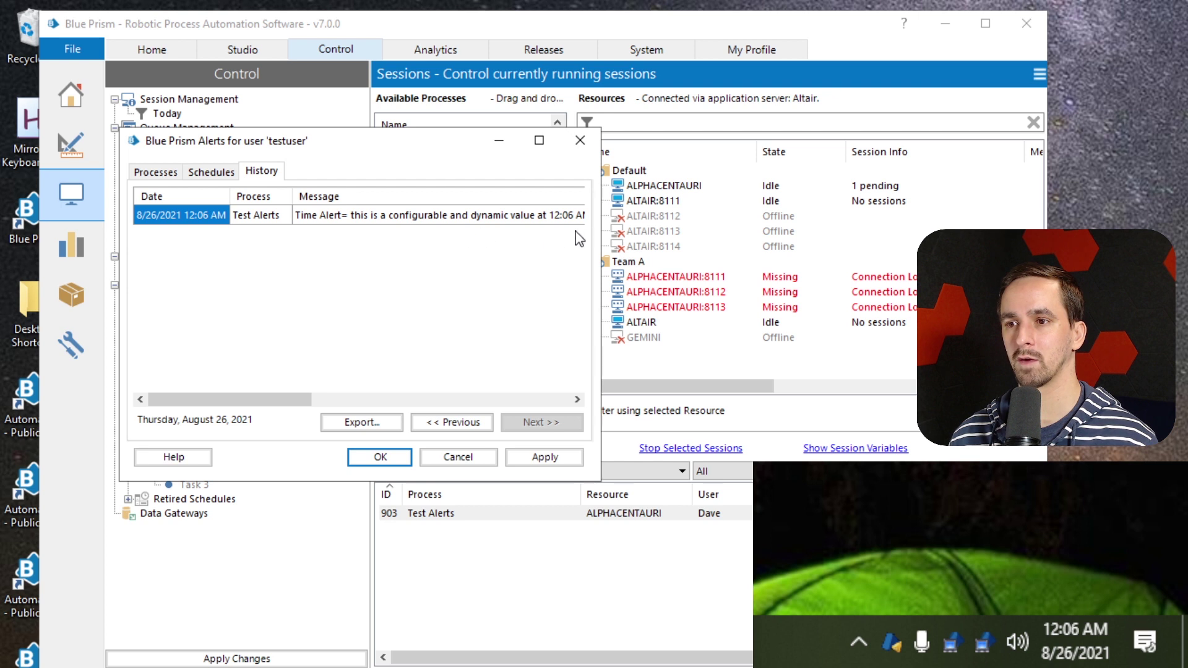
pyautogui.moveTo(600, 232); pyautogui.dragTo(933, 235)
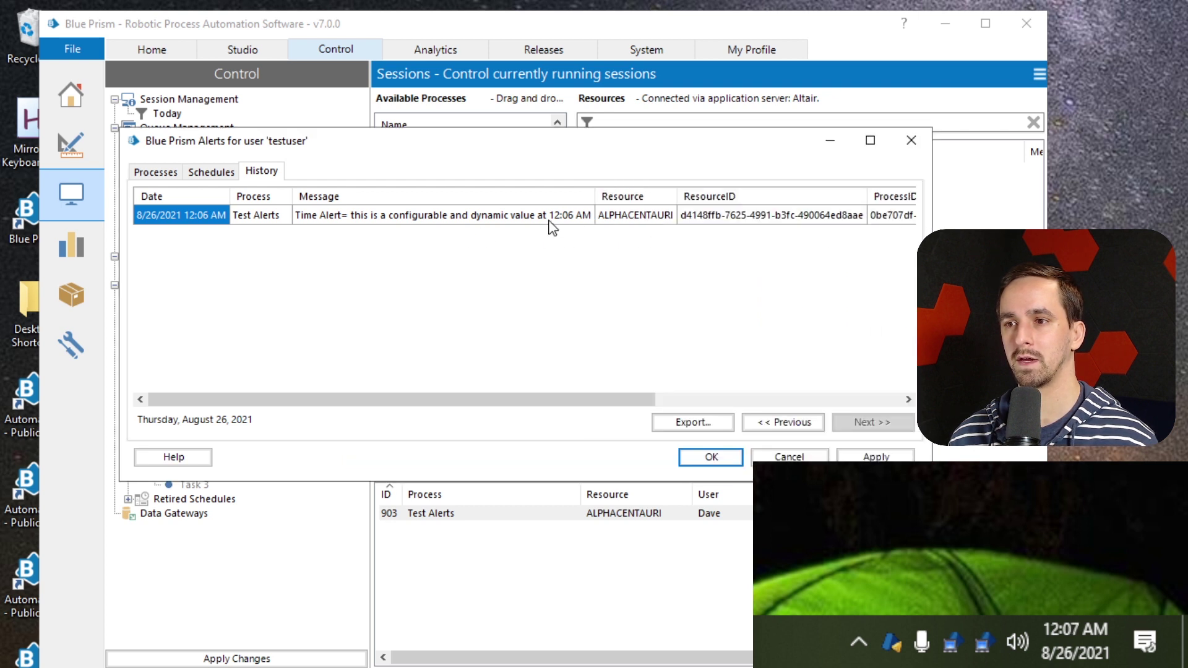
pyautogui.click(585, 218)
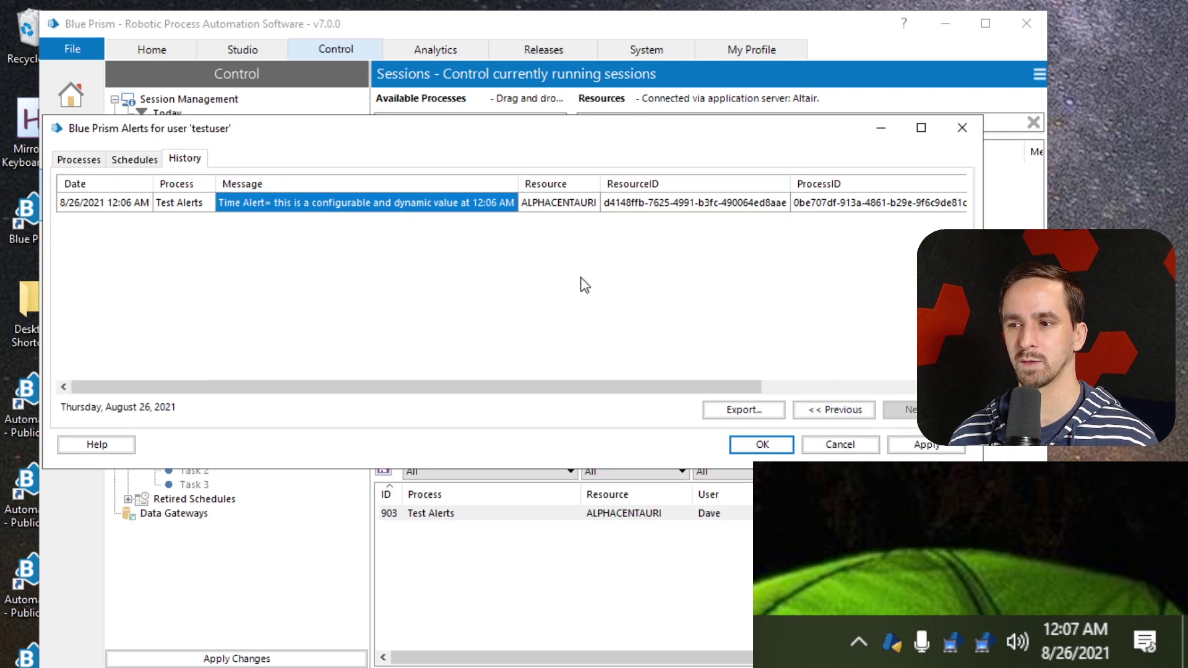
# Step back through earlier days of alert history to Tuesday, August 10, 2021
pyautogui.click(836, 411)
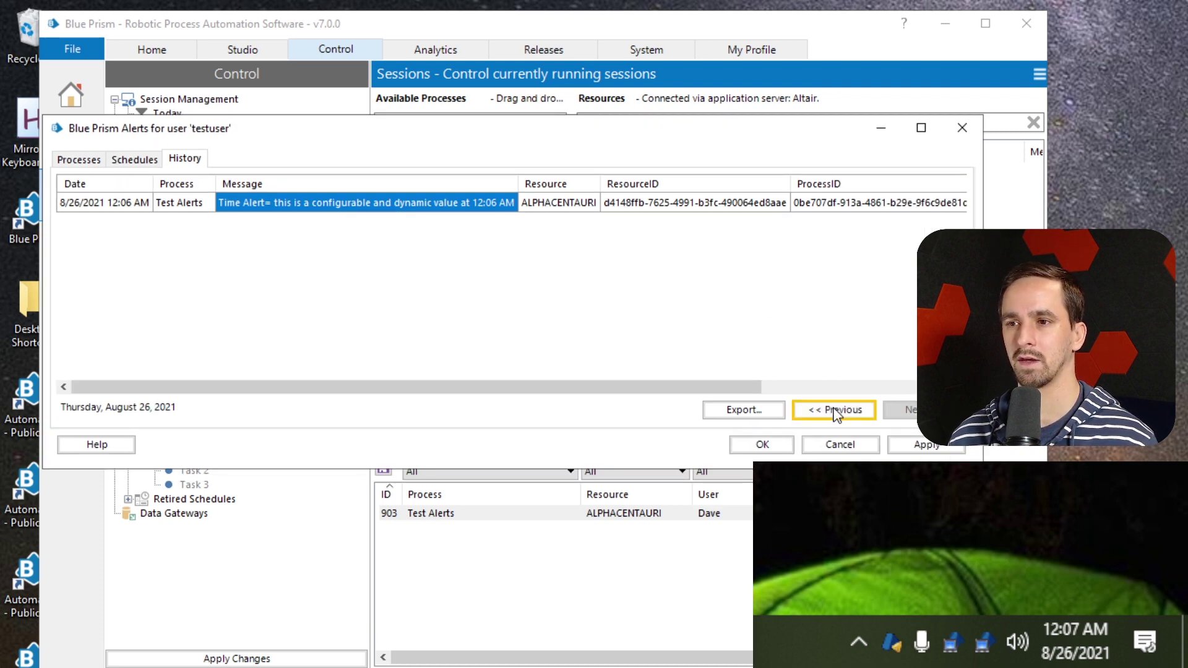
pyautogui.scroll(-5, 619, 310)
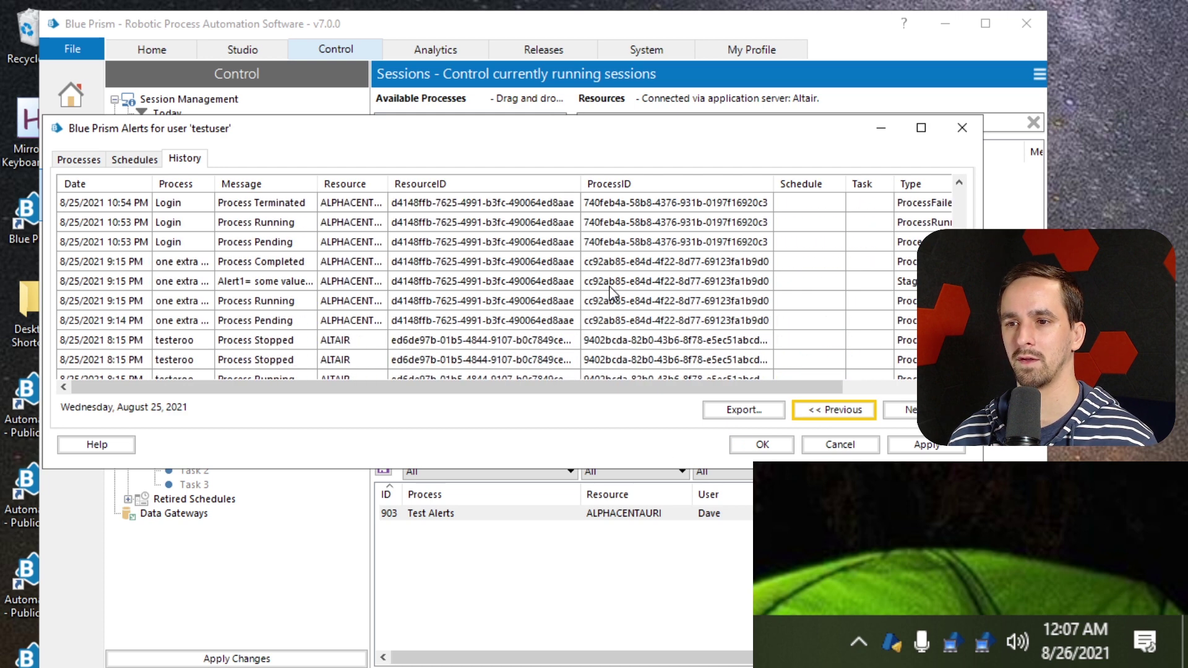
pyautogui.scroll(-2, 572, 250)
pyautogui.scroll(10, 568, 247)
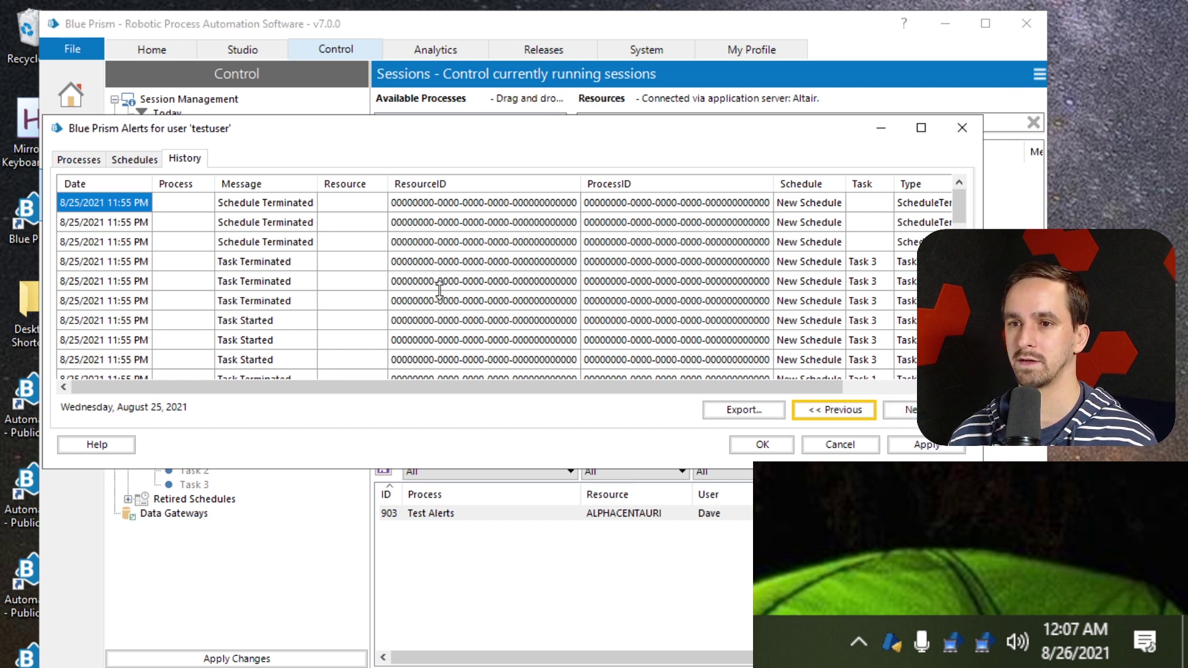
pyautogui.click(846, 418)
pyautogui.doubleClick(846, 419)
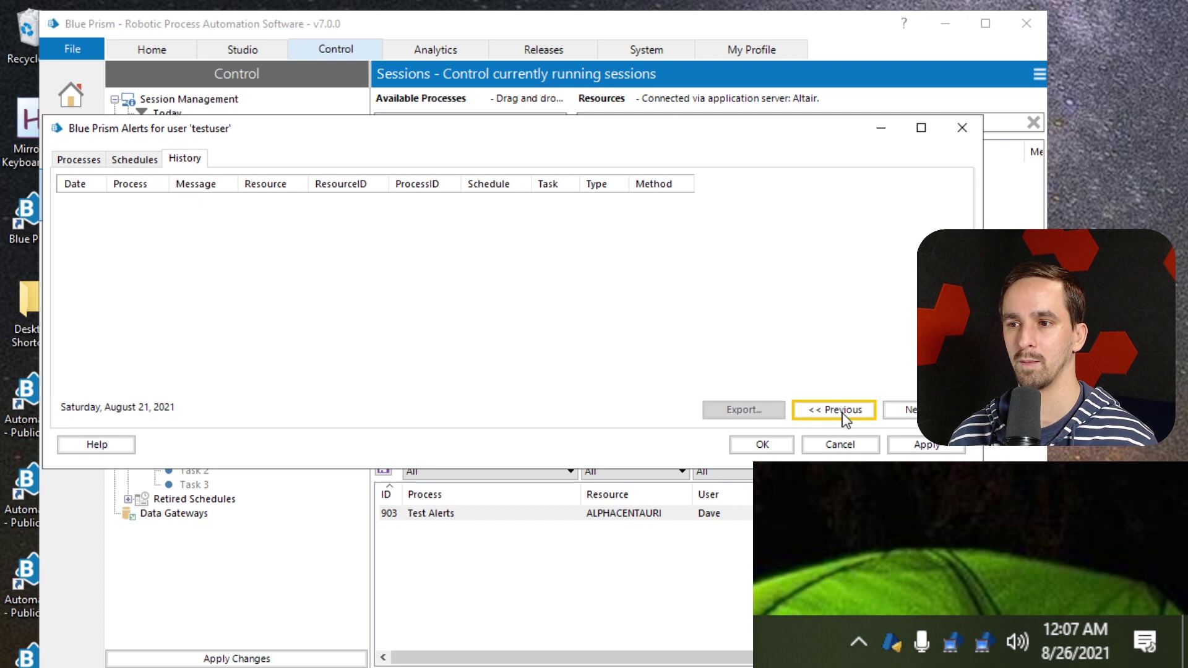
pyautogui.tripleClick(846, 419)
pyautogui.tripleClick(845, 419)
pyautogui.tripleClick(845, 419)
pyautogui.doubleClick(845, 417)
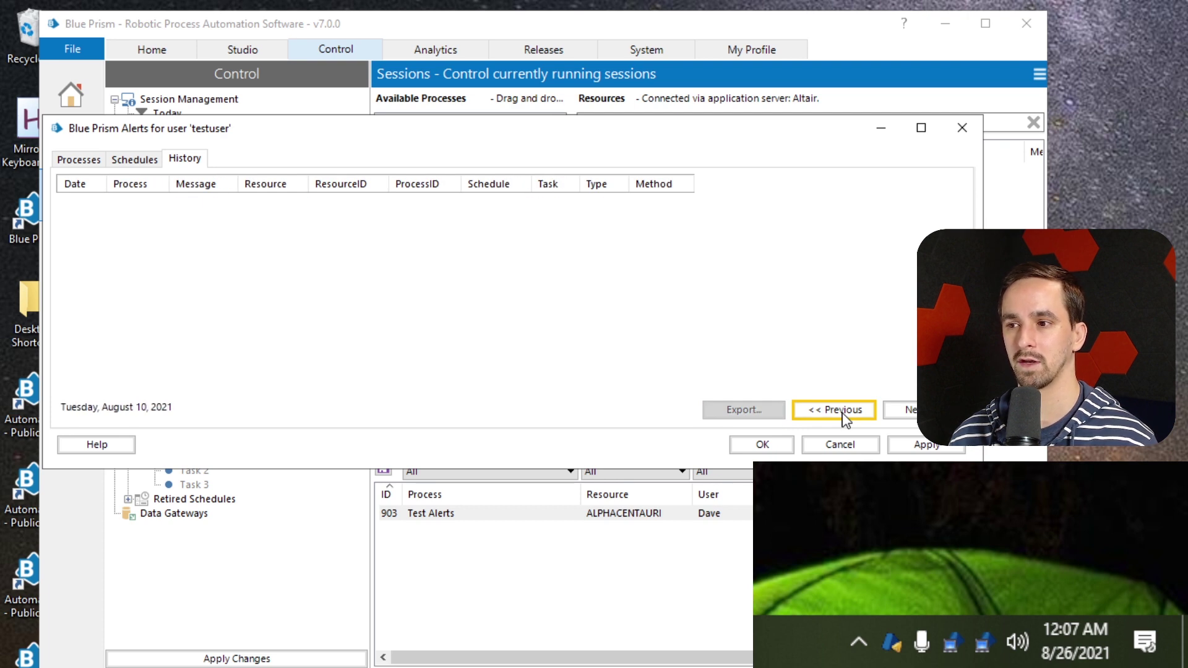
pyautogui.click(844, 418)
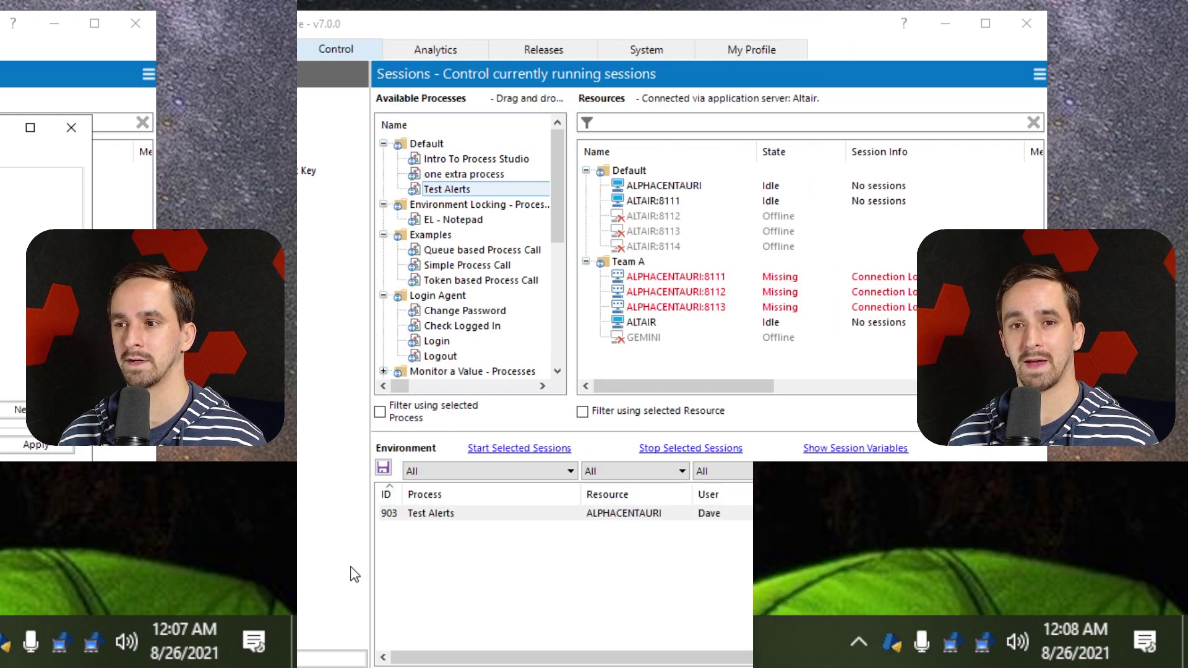